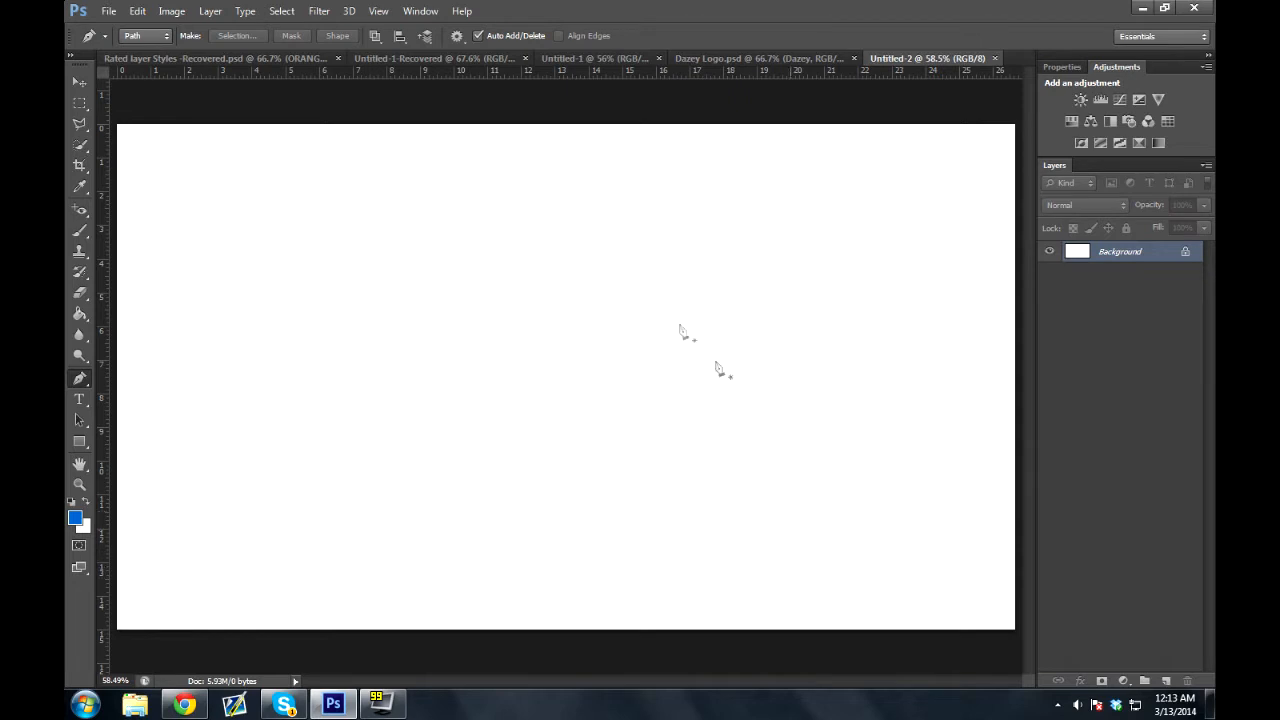
Draw a closed trapezoid path with the Pen tool along the canvas's bottom edge, its base spanning about 5 to 19 on the ruler
click(297, 627)
key(ctrl+z)
click(294, 628)
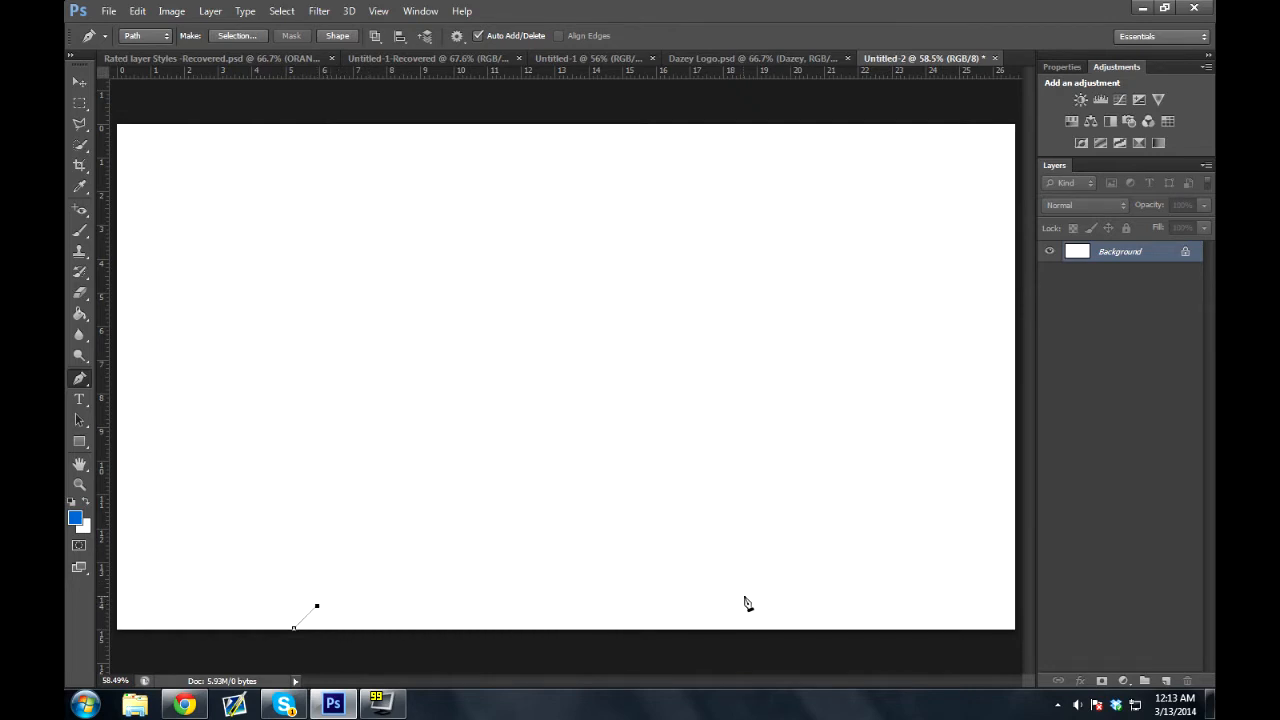
click(318, 593)
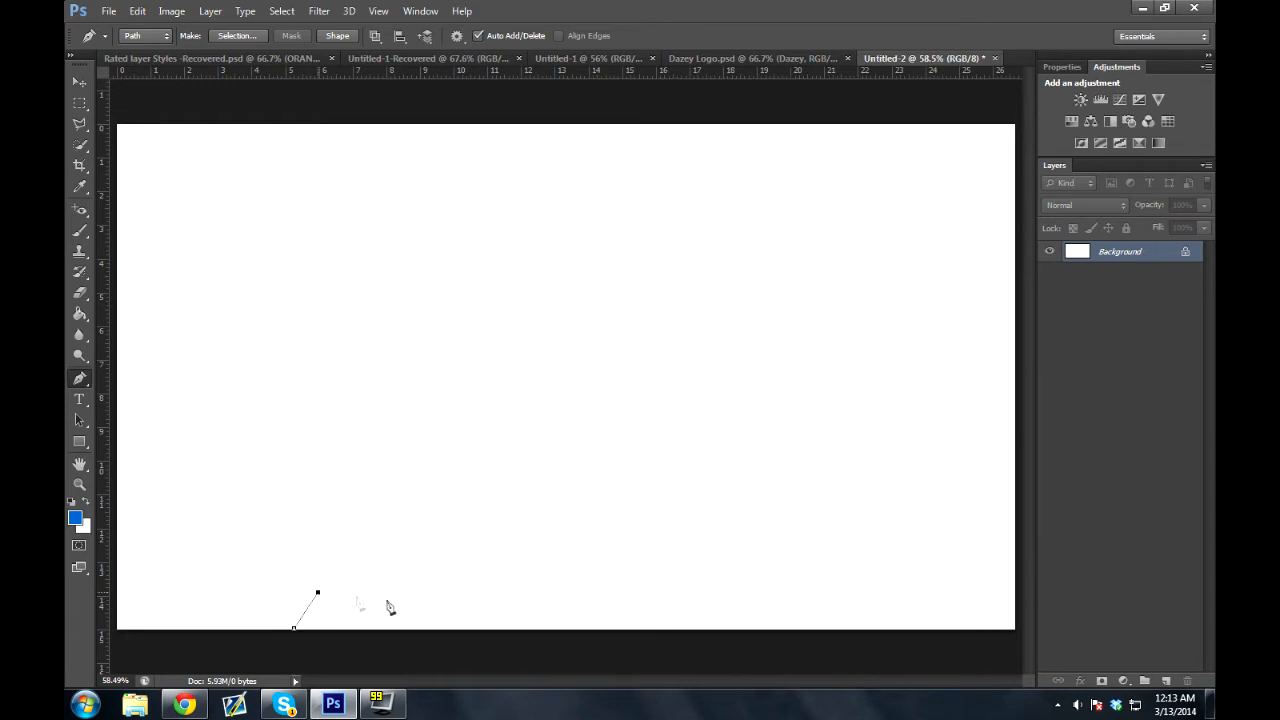
click(735, 591)
key(ctrl+z)
click(744, 592)
click(295, 630)
Fill the trapezoid path with solid red (e40000) at 100% opacity in Normal mode
right_click(500, 624)
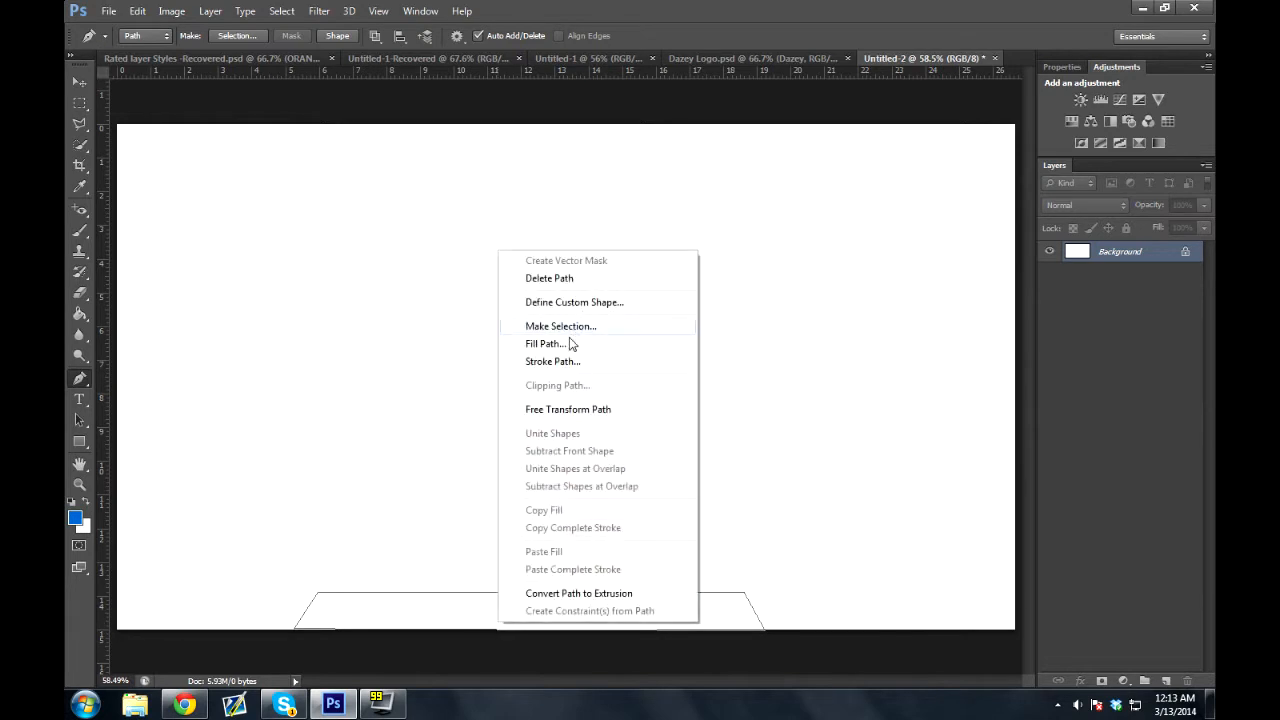
click(569, 347)
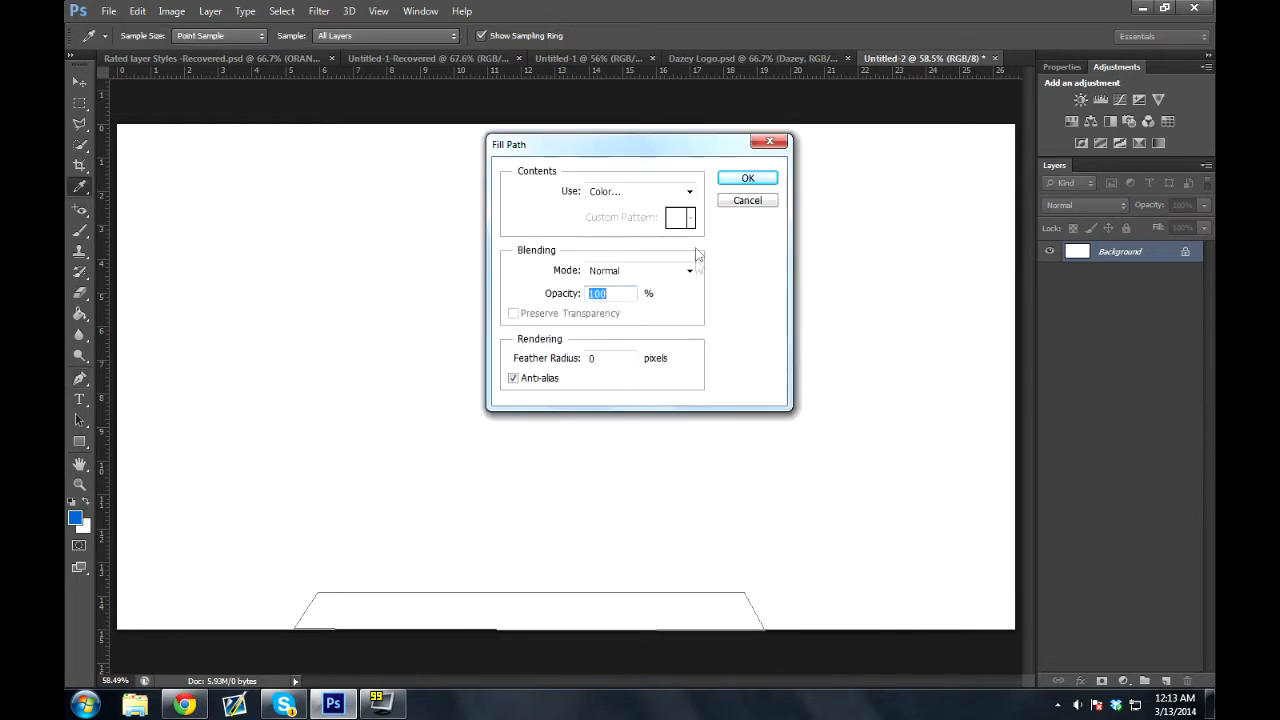
click(688, 191)
click(620, 231)
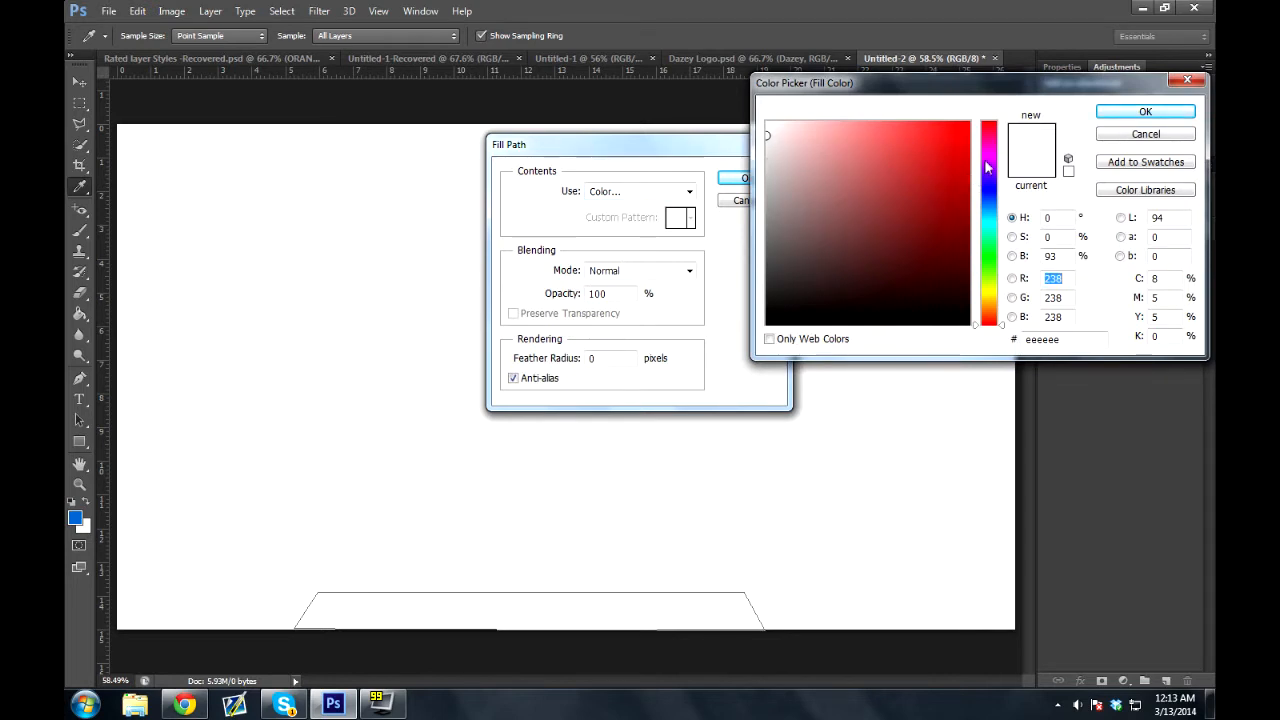
drag(966, 124, 981, 143)
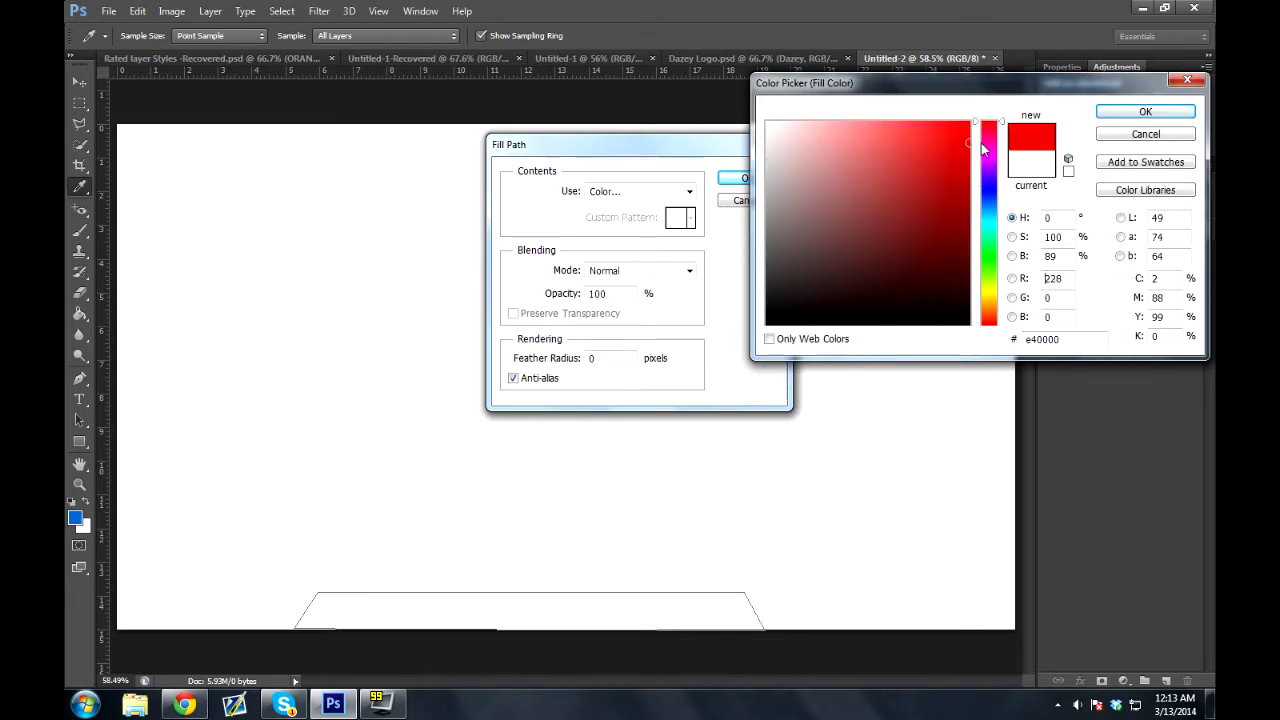
click(1145, 112)
click(745, 178)
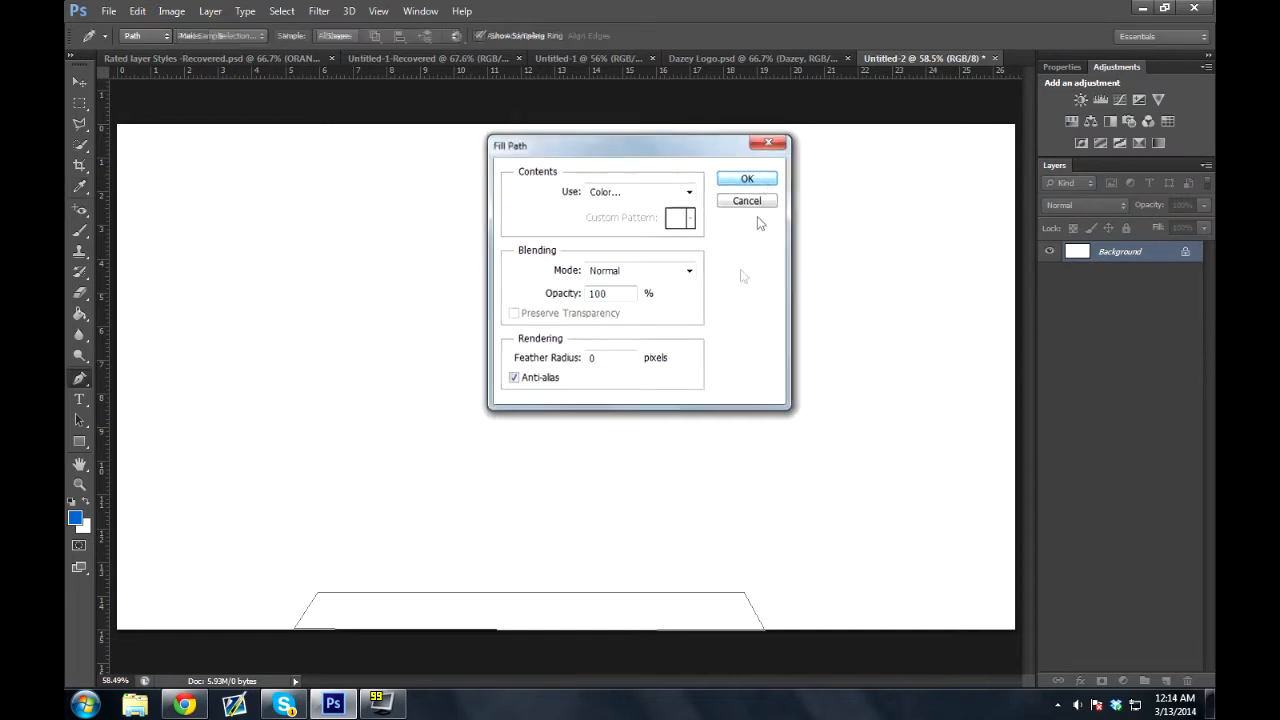
Delete the trapezoid's path
right_click(425, 612)
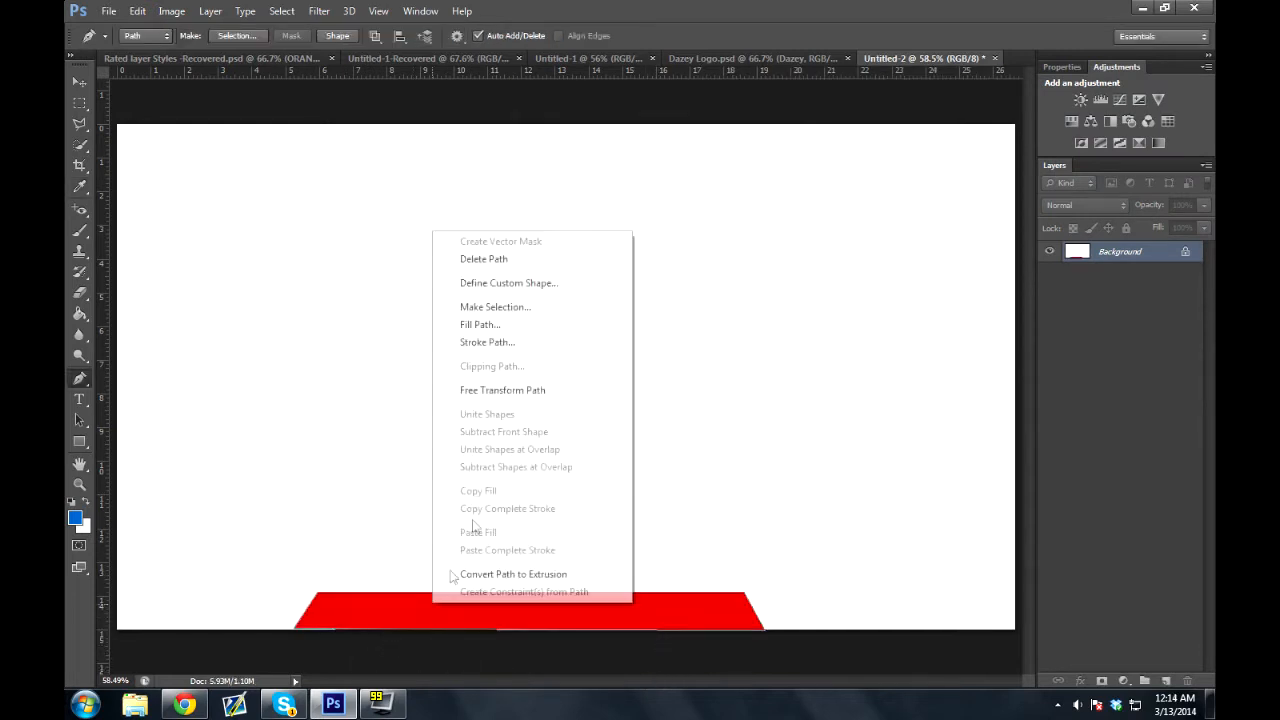
click(490, 259)
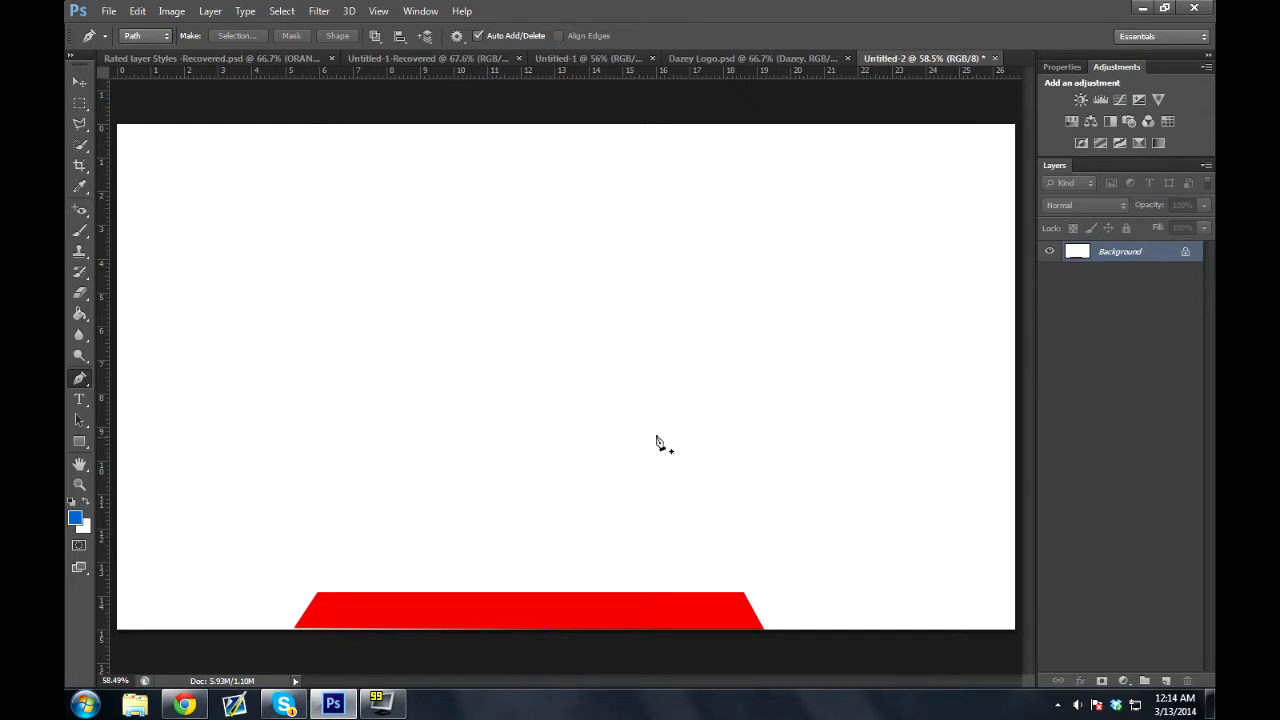
Switch to the Brush tool at the trapezoid's lower-left corner and enlarge the brush to 90 px
click(80, 484)
drag(280, 586, 395, 553)
drag(493, 624, 382, 334)
click(81, 231)
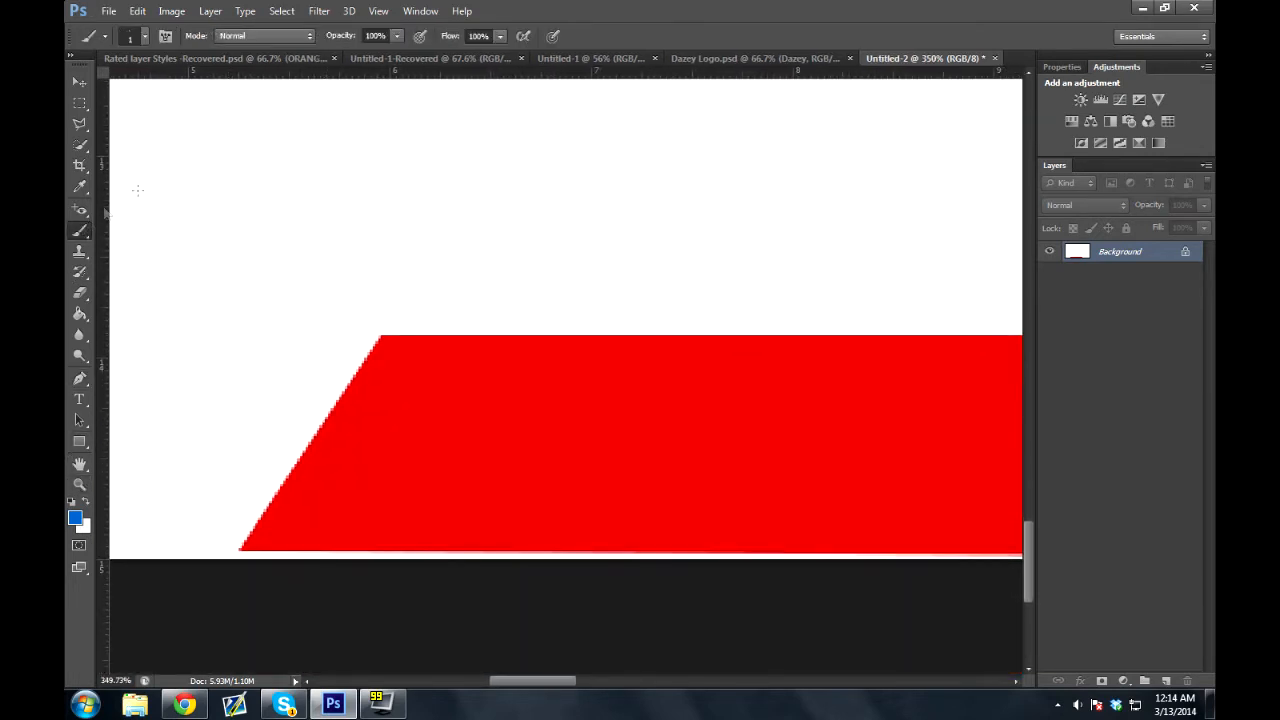
key(bracketright)
key(bracketright)
key(bracketright)
key(bracketright)
key(bracketright)
key(bracketright)
key(bracketright)
key(bracketright)
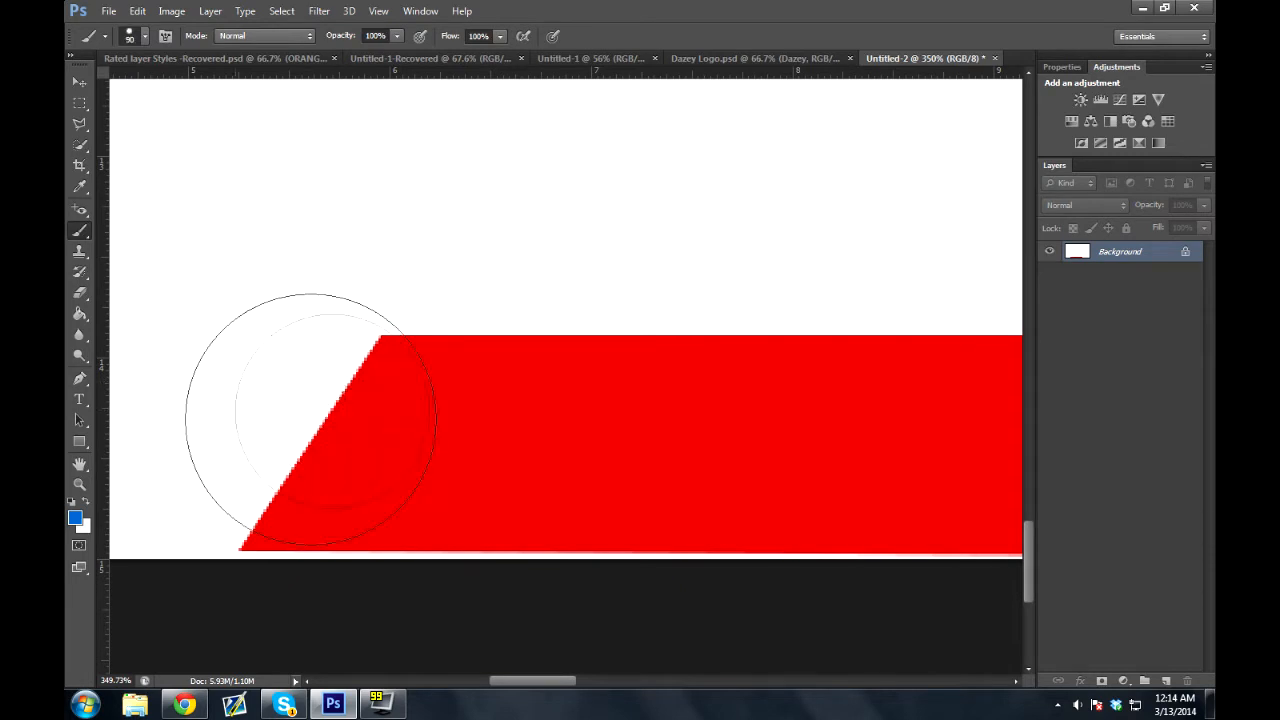
Sample the trapezoid's red (e40000) as the foreground colour and reduce the brush size to 20 px
click(75, 517)
click(414, 489)
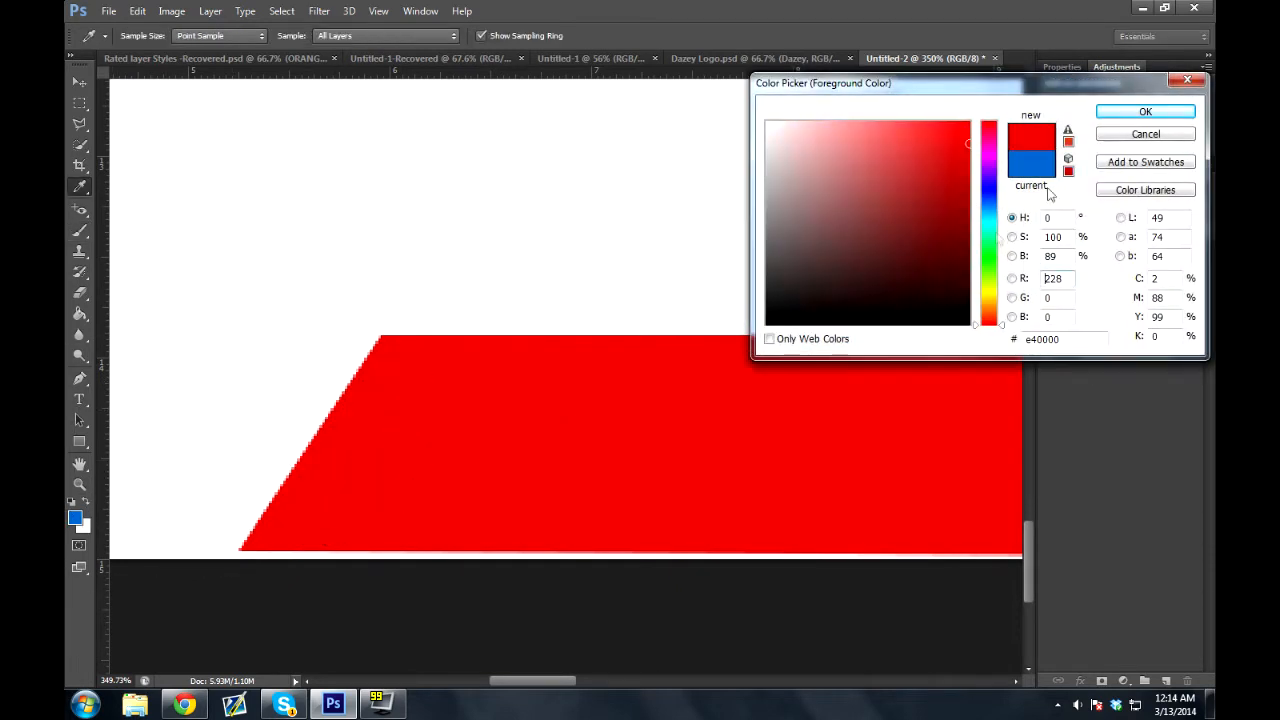
click(1145, 111)
key(bracketleft)
key(bracketleft)
key(bracketleft)
key(bracketleft)
key(bracketleft)
key(bracketleft)
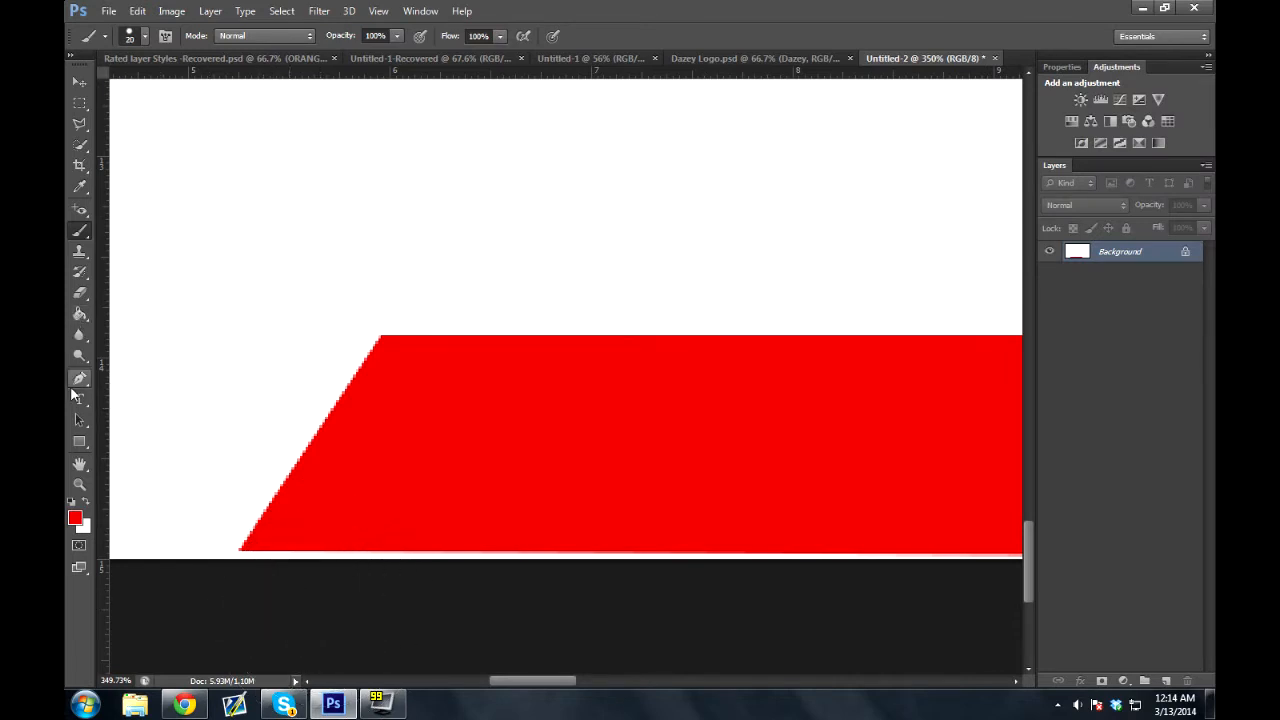
Draw a Pen path from the trapezoid's lower-left corner, running just beneath the canvas edge to beyond its lower-right corner
click(80, 378)
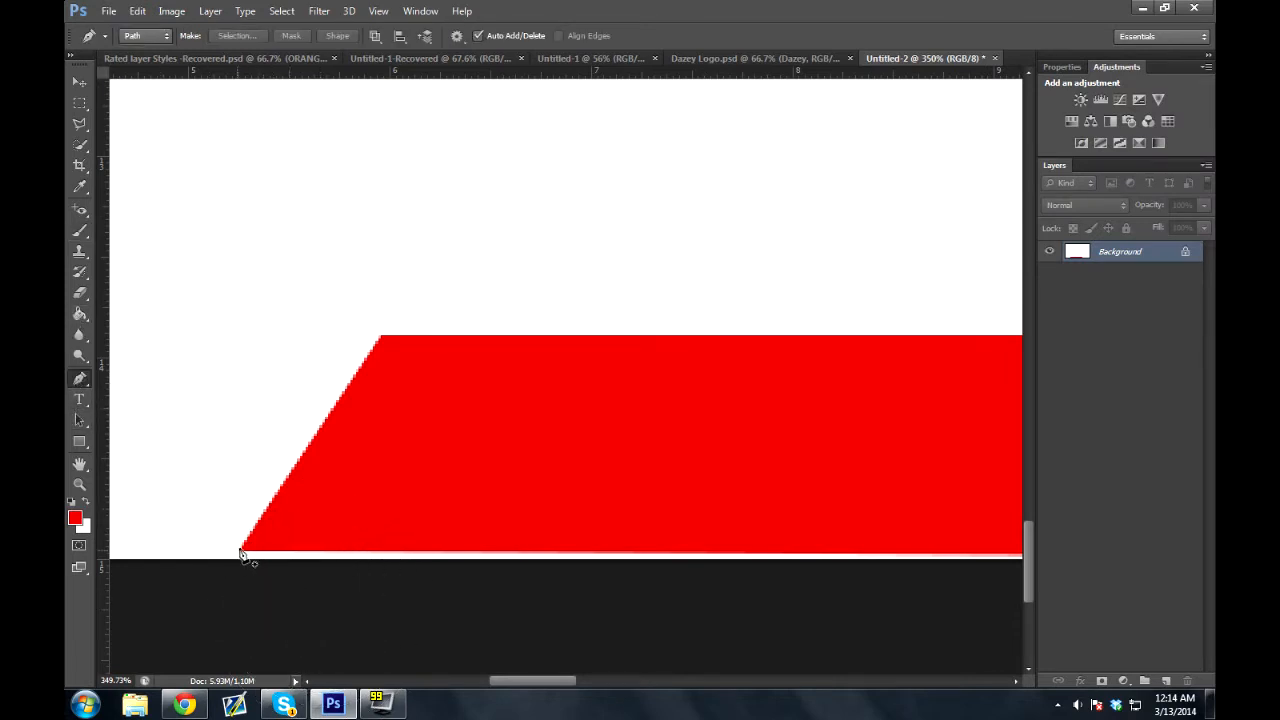
click(239, 549)
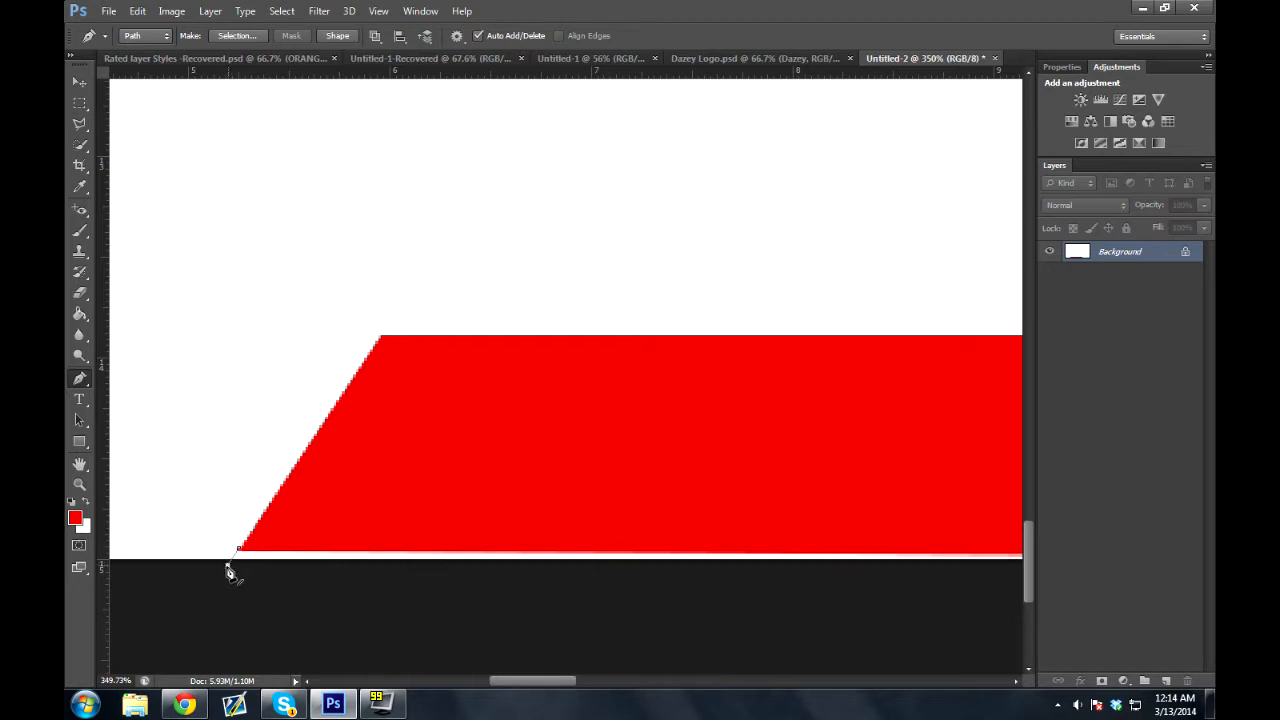
click(257, 580)
click(423, 580)
drag(560, 586, 220, 566)
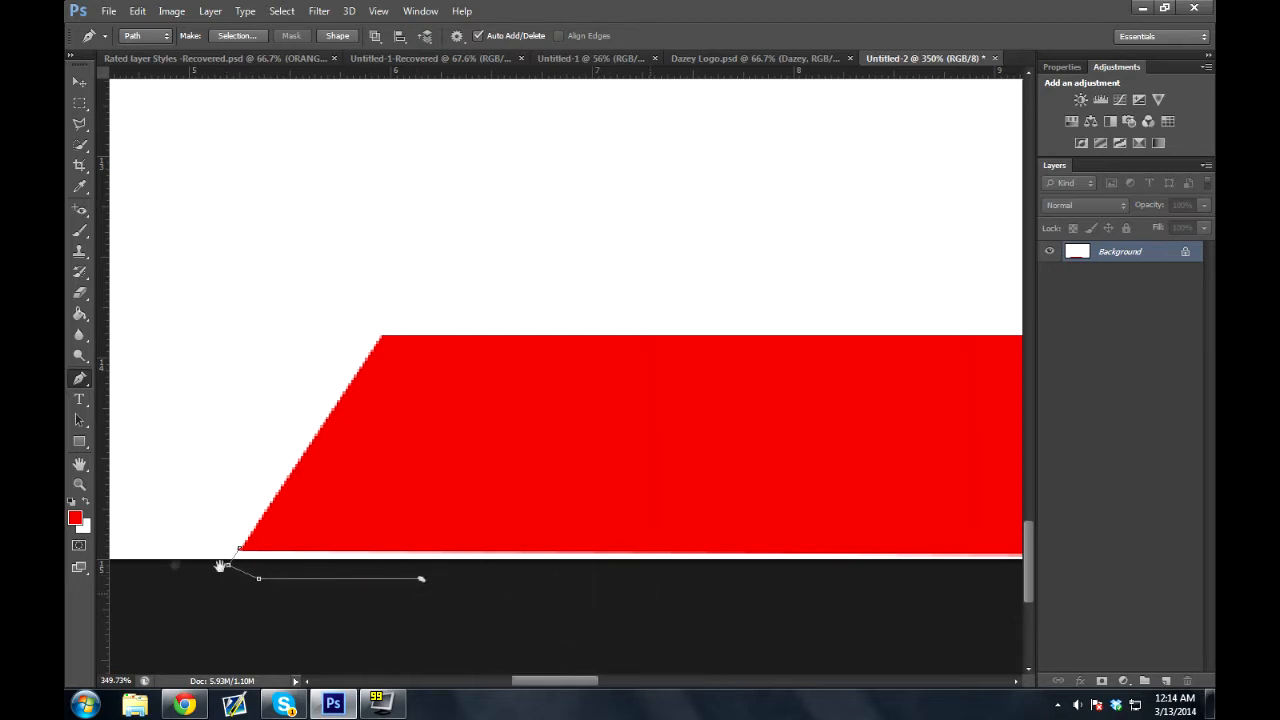
drag(525, 509, 330, 497)
click(604, 522)
click(761, 516)
drag(898, 532, 181, 547)
click(754, 543)
drag(934, 531, 300, 586)
click(694, 588)
click(806, 560)
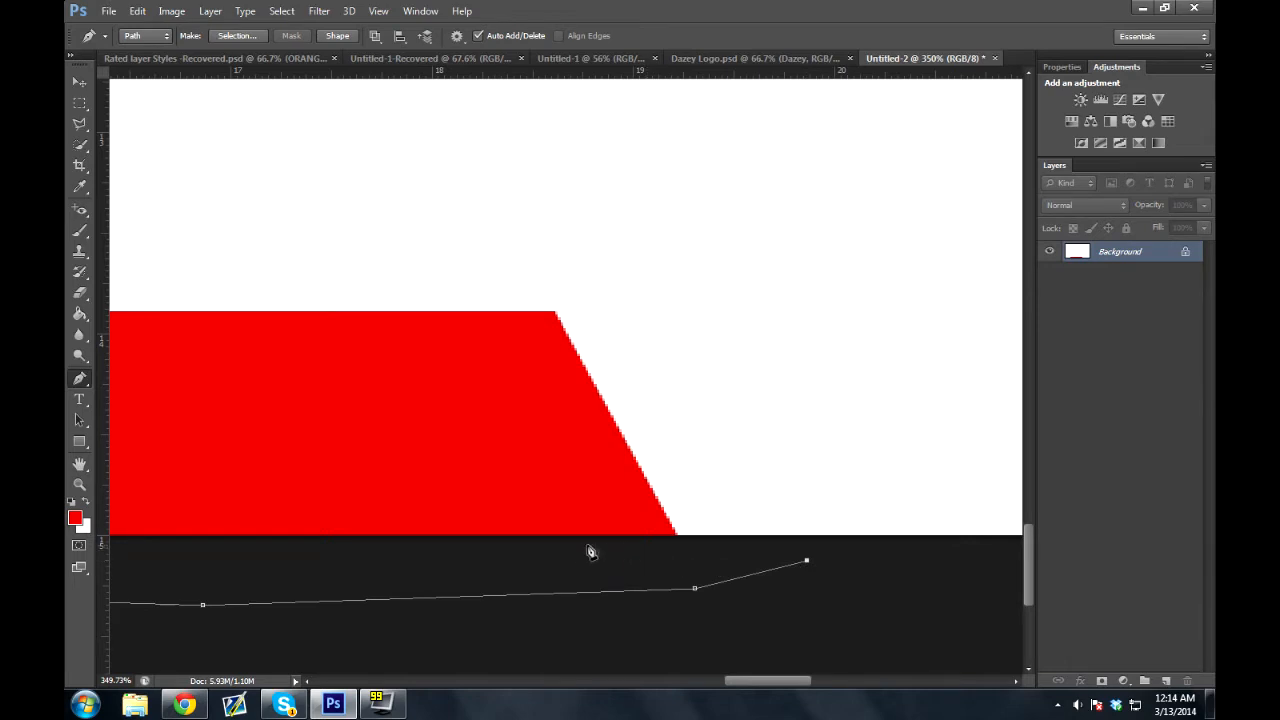
Close the path by tracing back through the lower part of the red trapezoid to the starting corner
drag(272, 552, 229, 566)
click(153, 562)
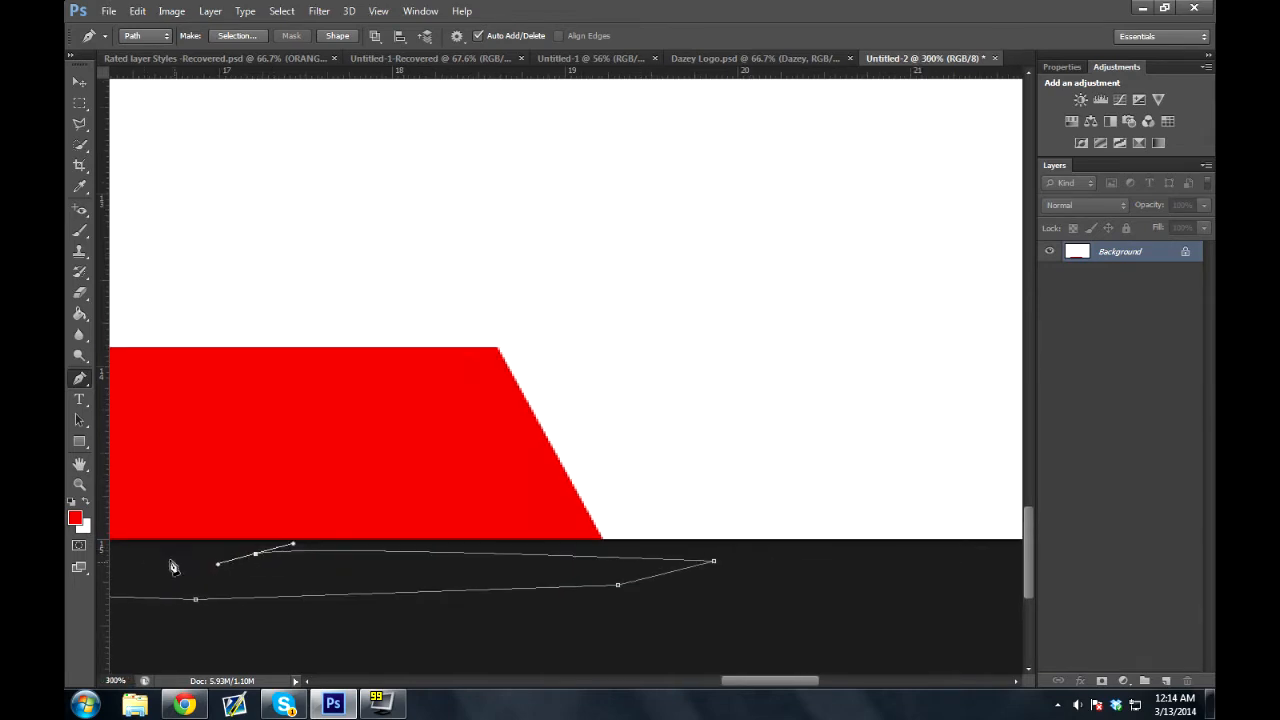
drag(157, 557, 400, 505)
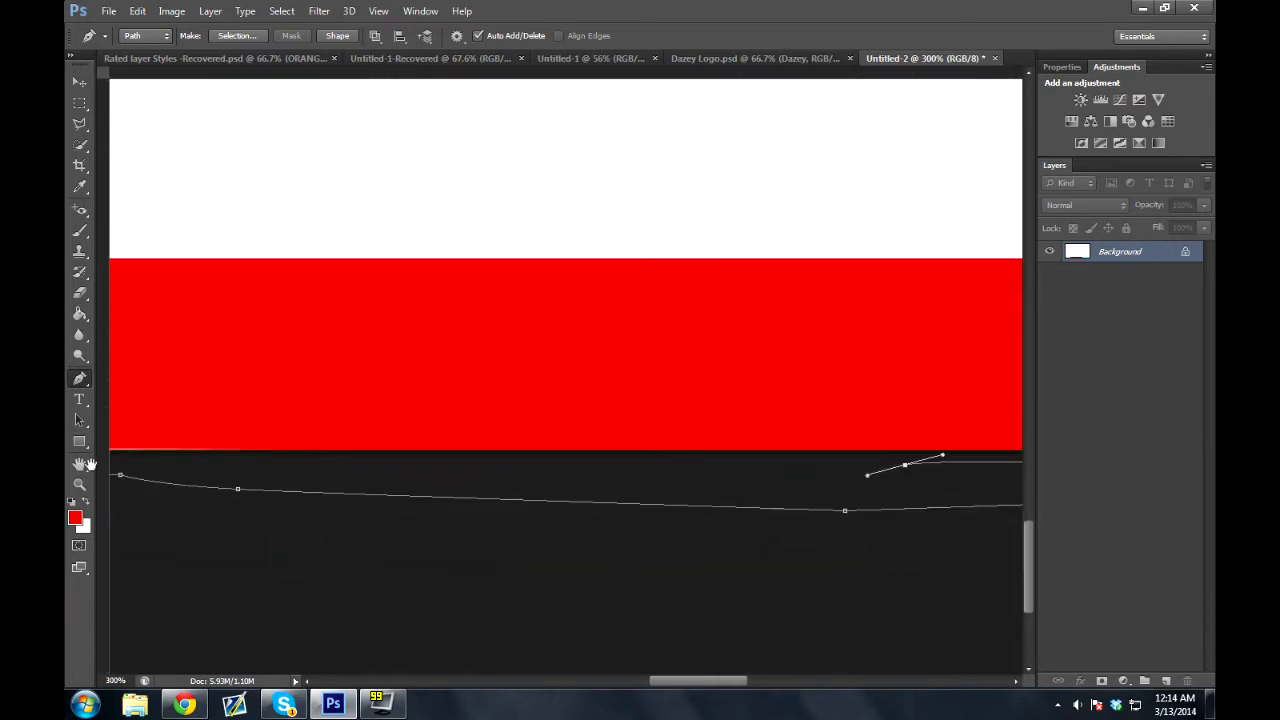
drag(369, 463, 808, 449)
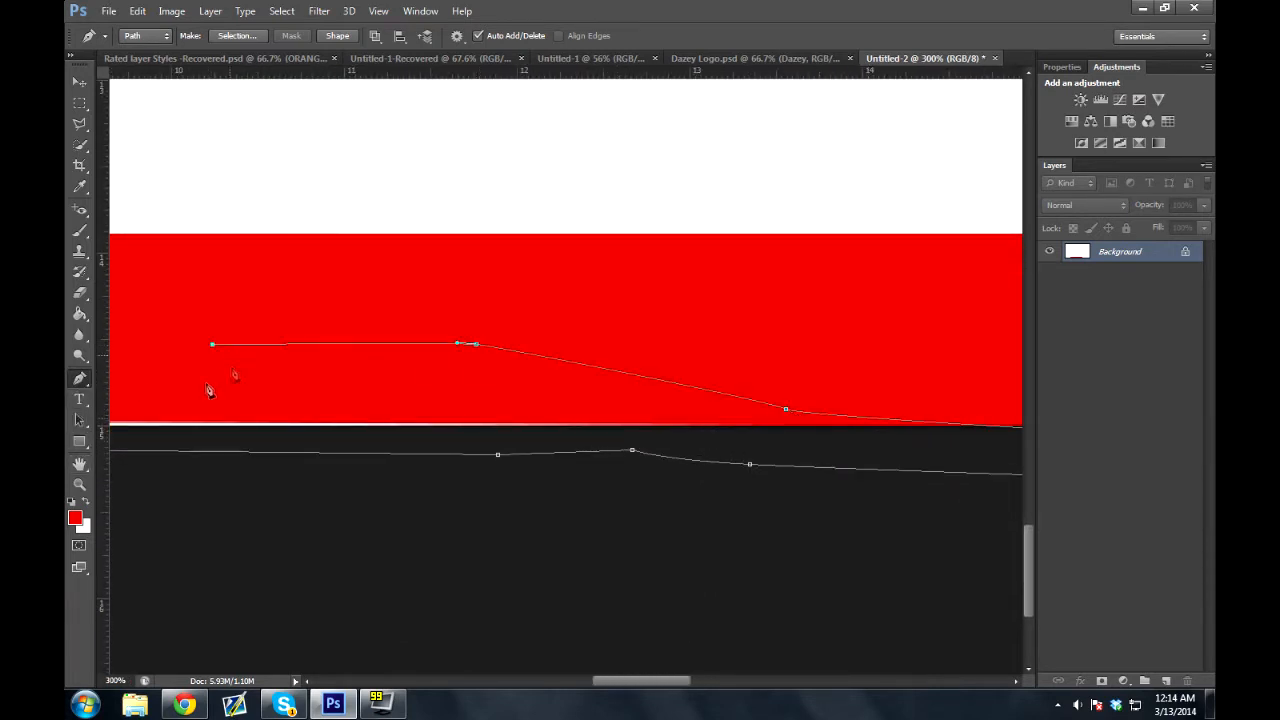
drag(150, 390, 619, 345)
click(460, 340)
click(285, 388)
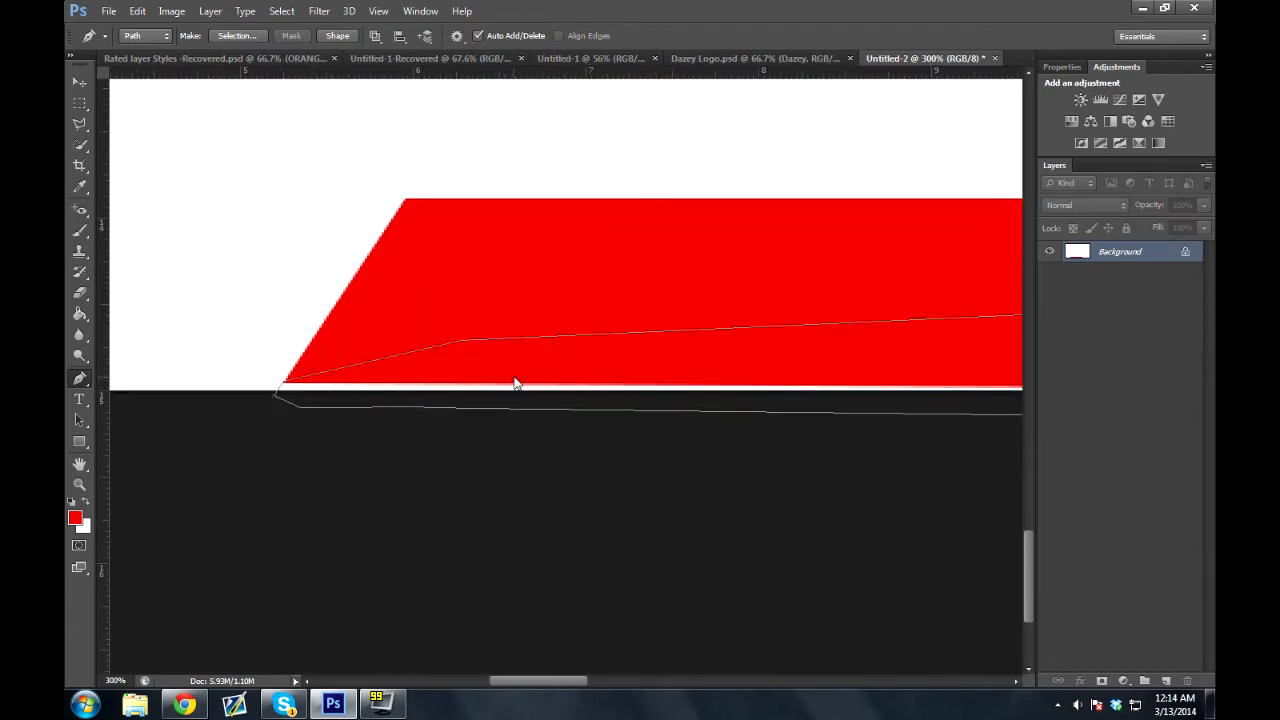
Fill the path along the trapezoid's base with red at 100% opacity and delete the path
right_click(514, 380)
click(585, 100)
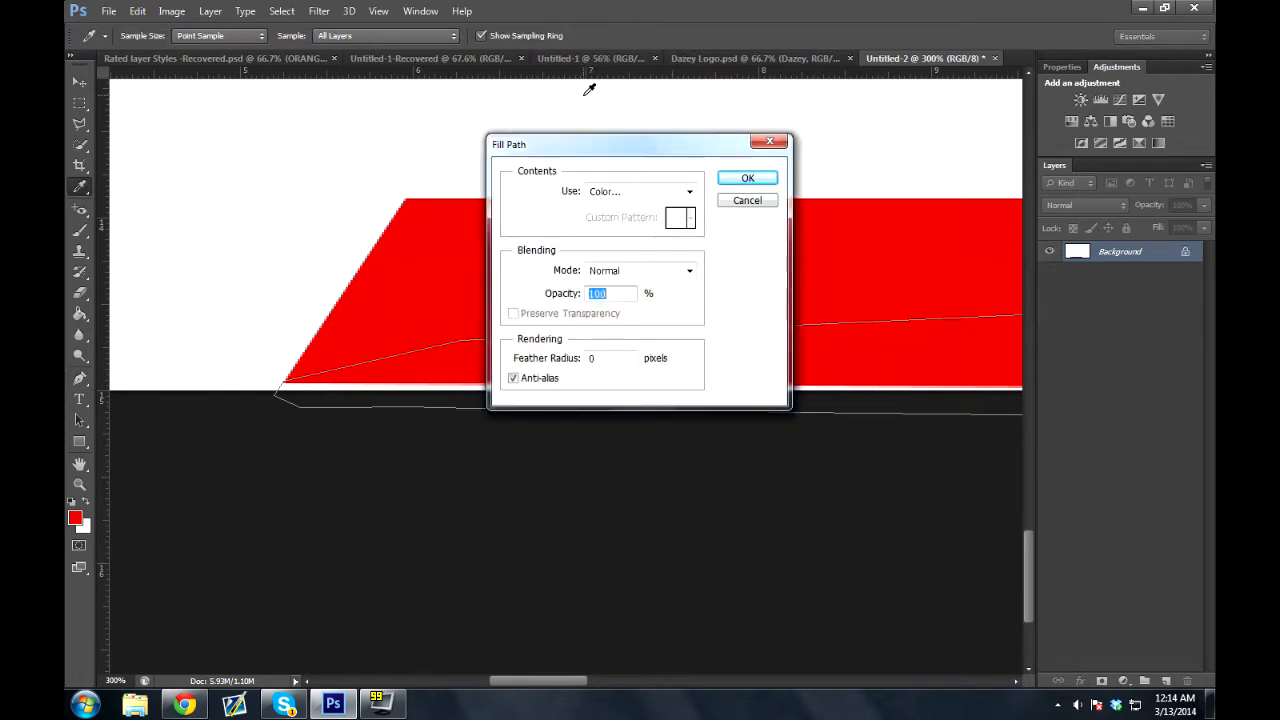
key(Return)
right_click(370, 471)
right_click(528, 328)
right_click(528, 328)
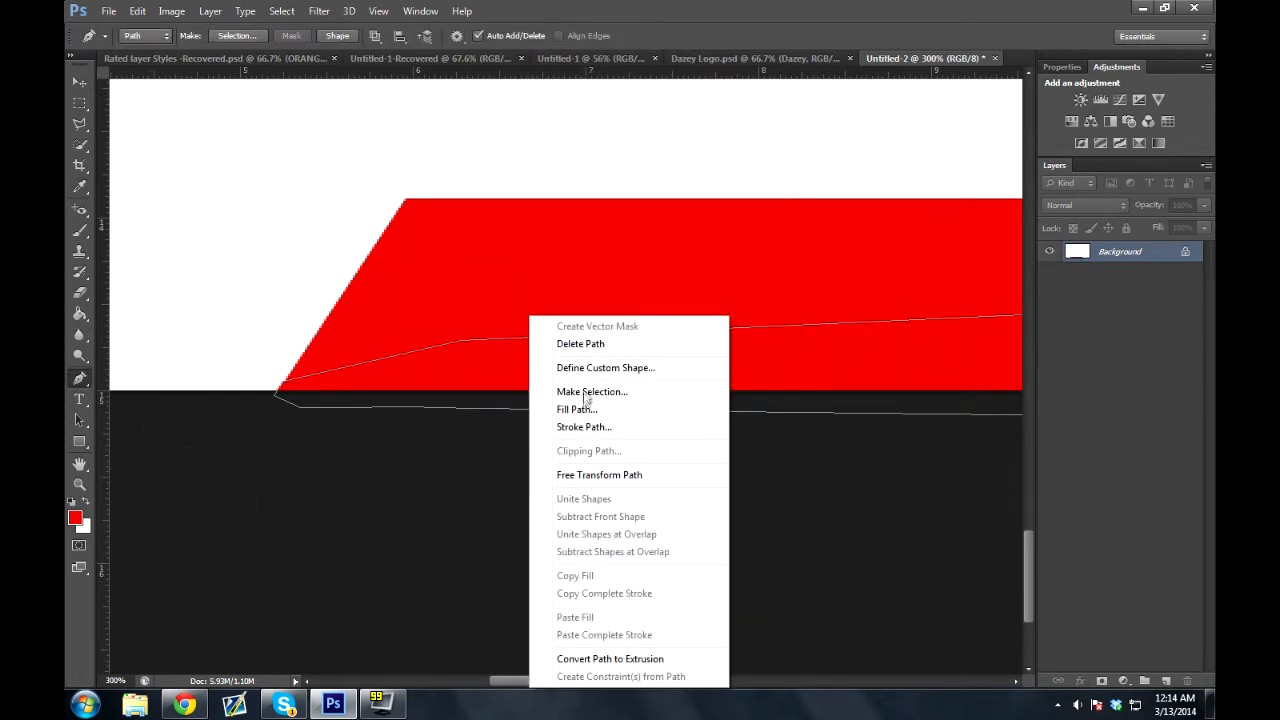
click(592, 345)
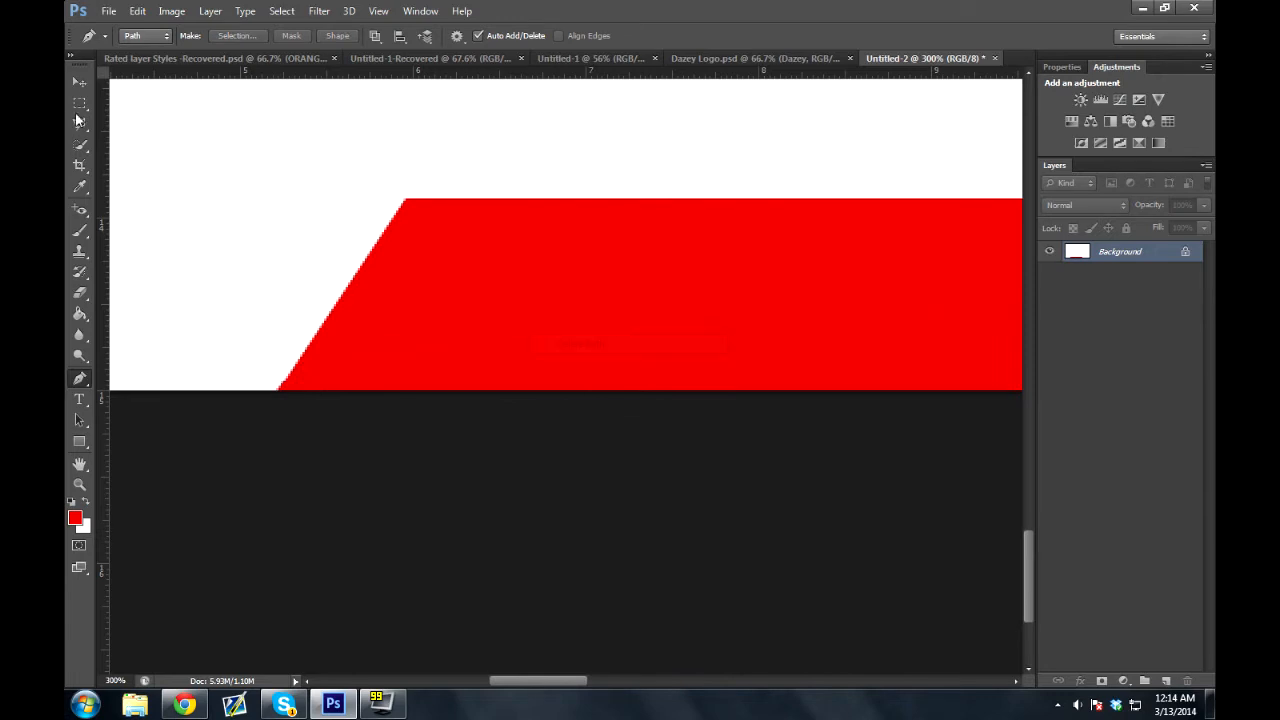
Fit the whole canvas in view and undo the base patch and its path, back to the filled trapezoid with its original path
click(80, 482)
right_click(320, 483)
click(360, 494)
right_click(462, 355)
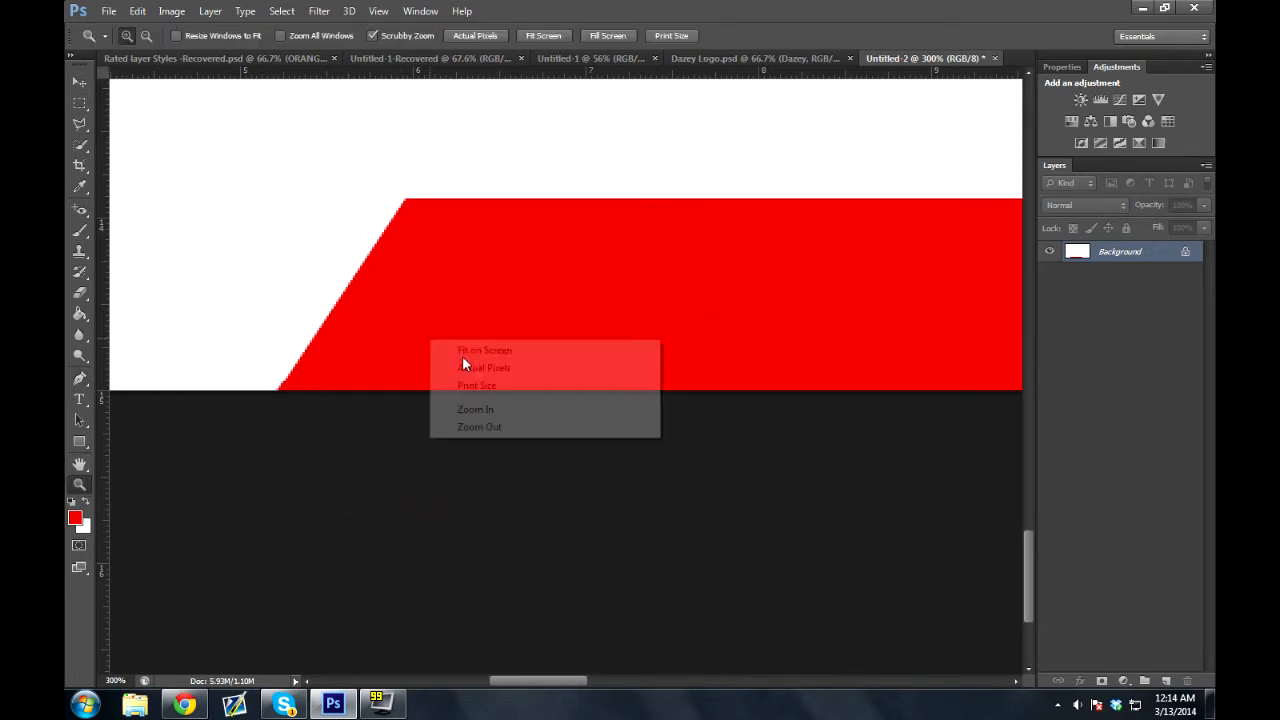
click(468, 351)
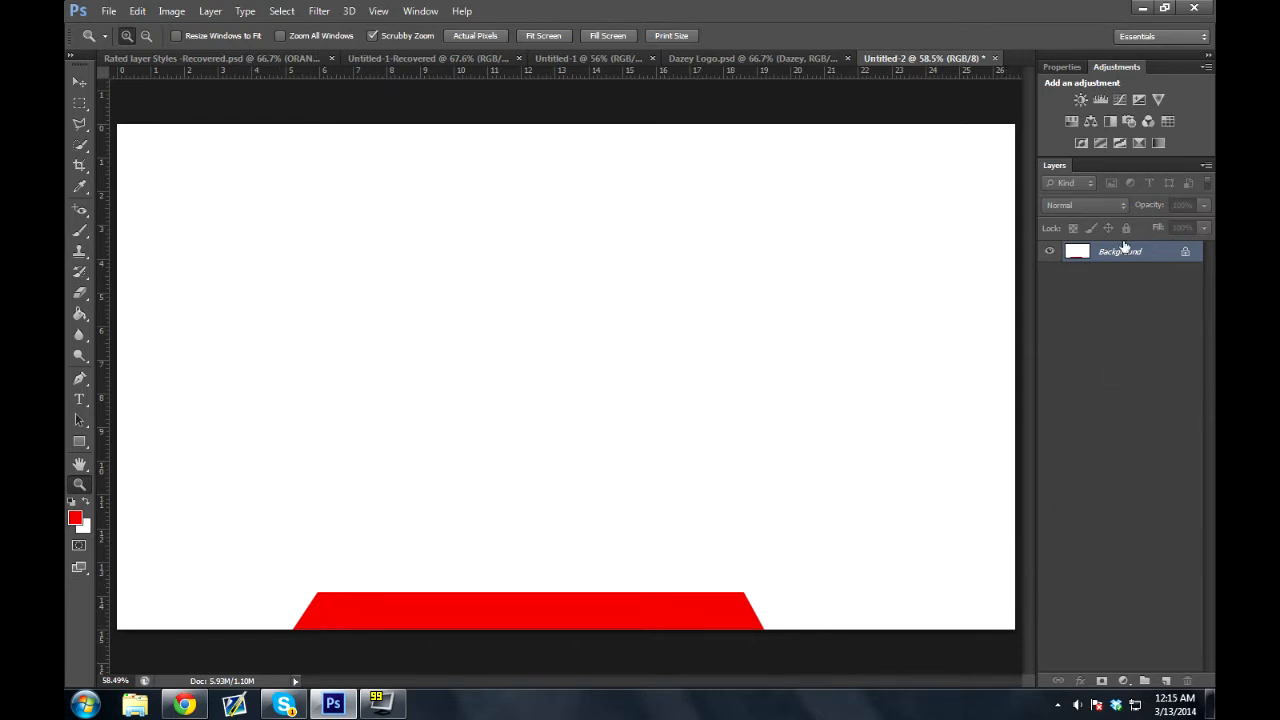
key(ctrl+alt+z)
key(ctrl+alt+z)
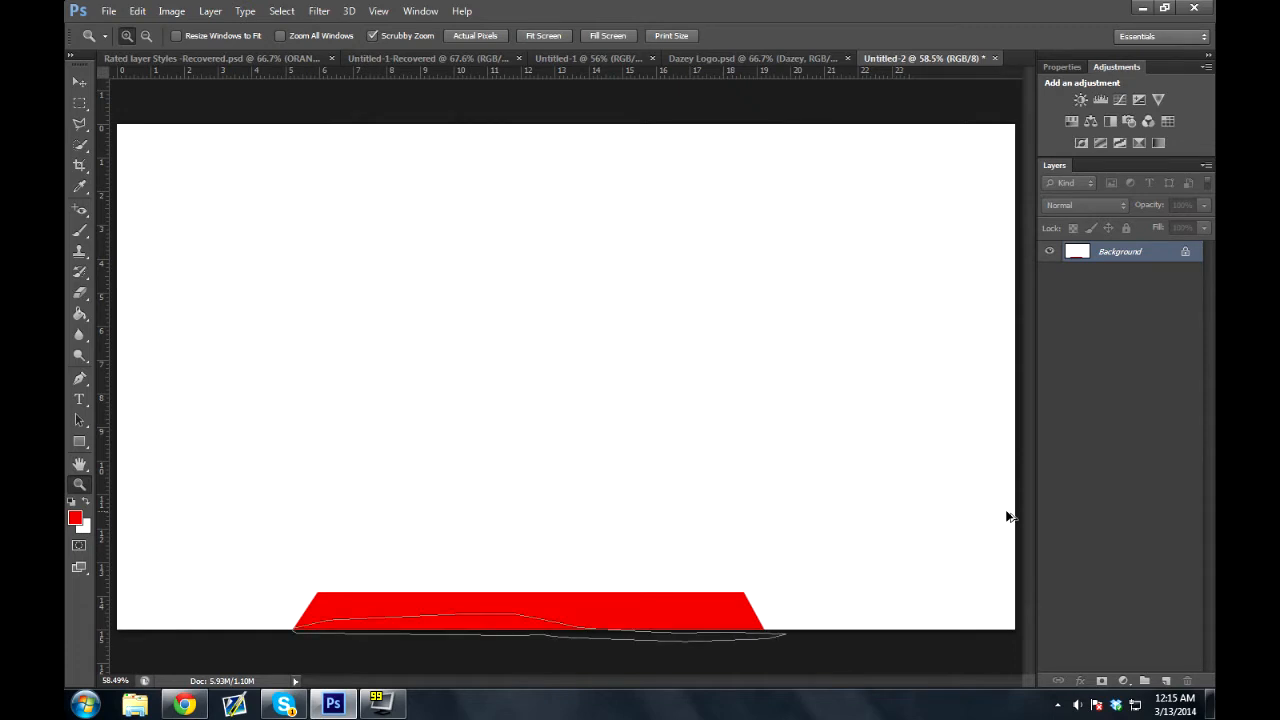
key(ctrl+alt+z)
key(ctrl+alt+z)
key(ctrl+alt+z)
key(ctrl+alt+z)
key(ctrl+alt+z)
key(ctrl+alt+z)
key(ctrl+alt+z)
key(ctrl+alt+z)
key(ctrl+alt+z)
key(ctrl+alt+z)
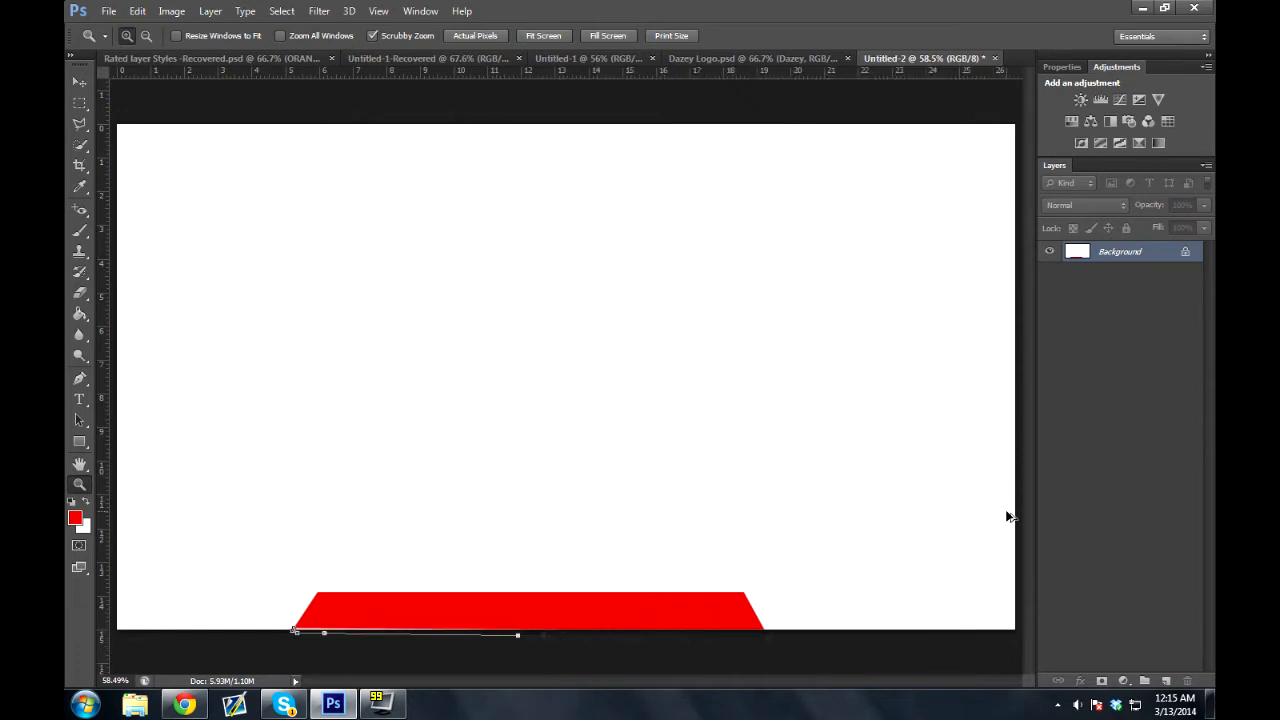
key(ctrl+alt+z)
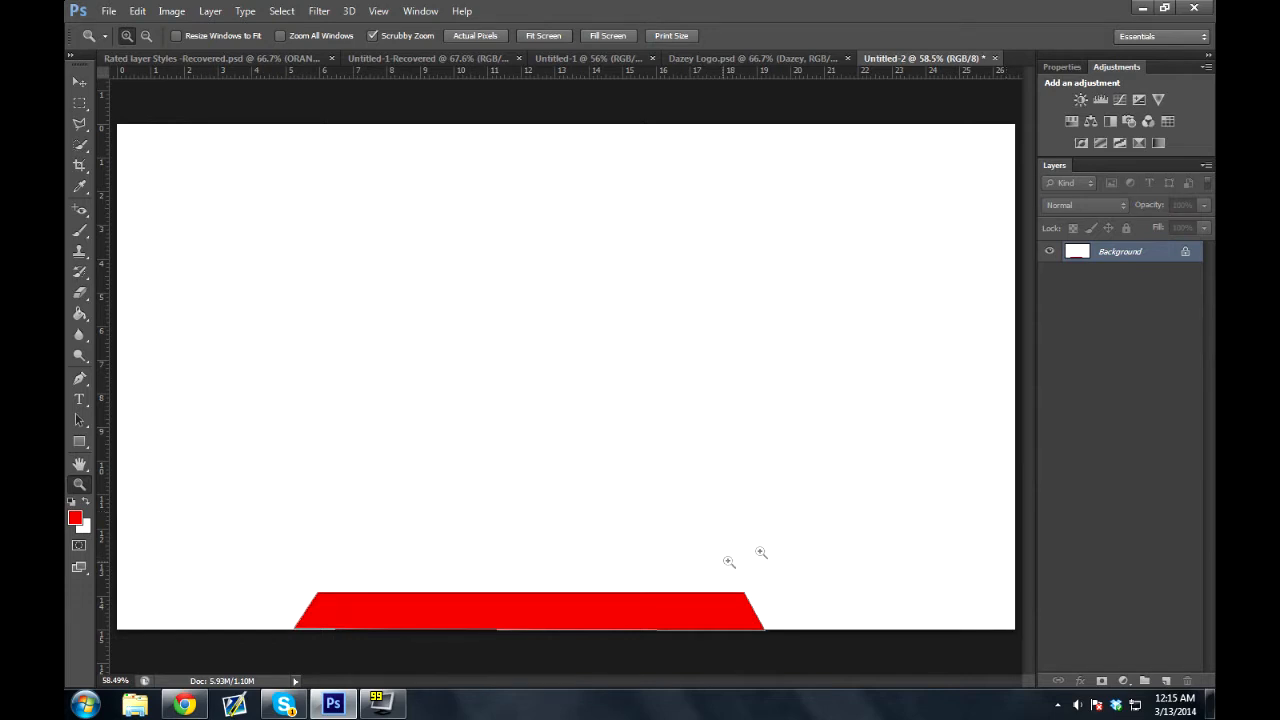
Replace the locked Background layer with two new empty layers, keeping the trapezoid path
click(1167, 679)
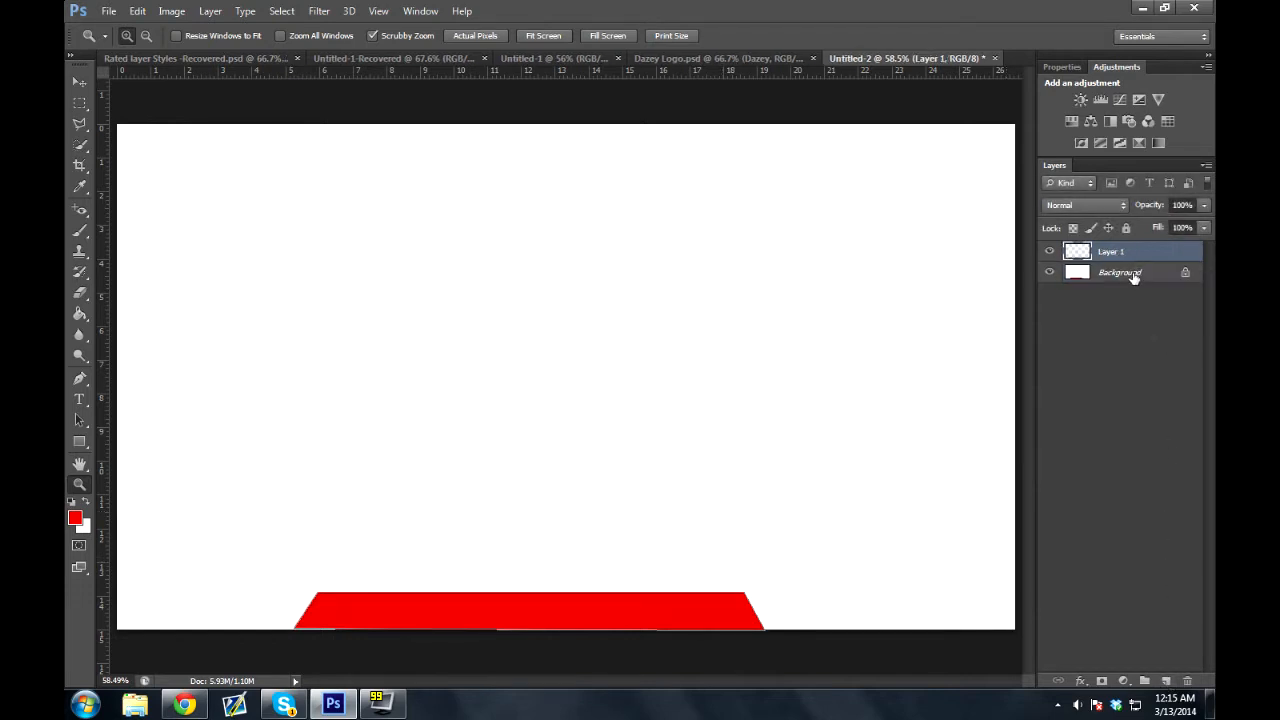
click(1125, 270)
right_click(1125, 270)
click(1050, 327)
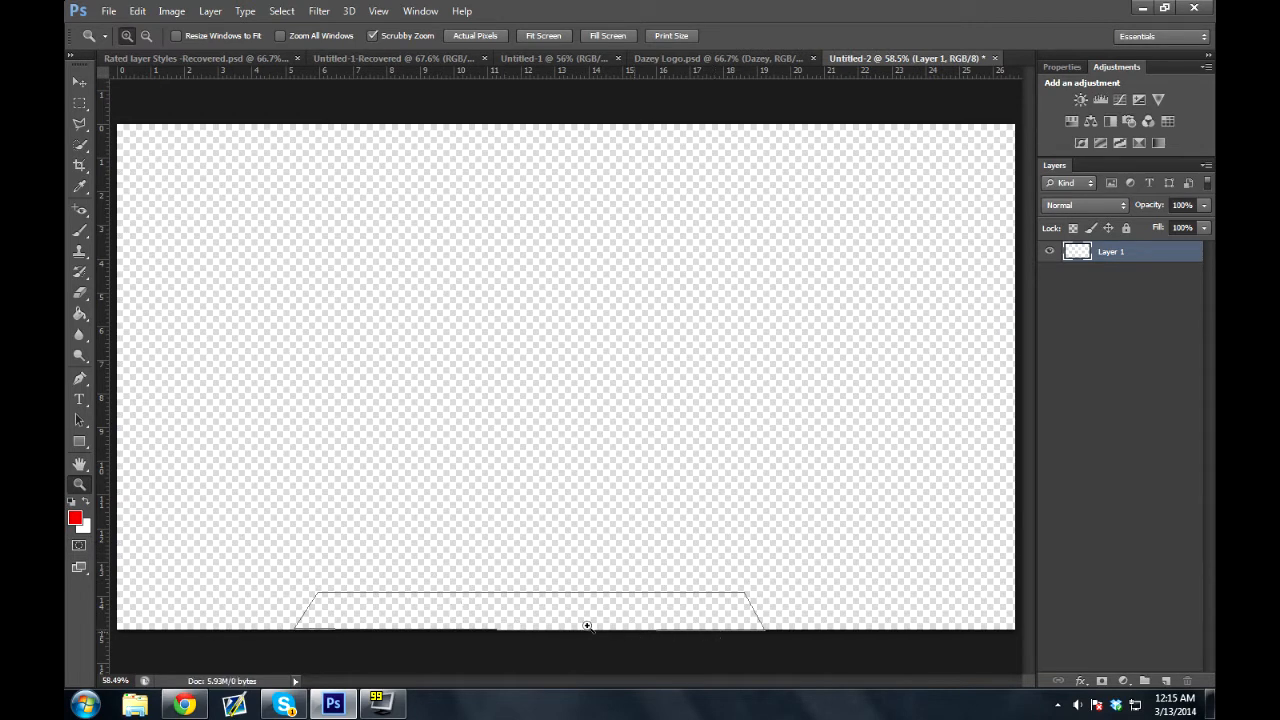
click(1166, 680)
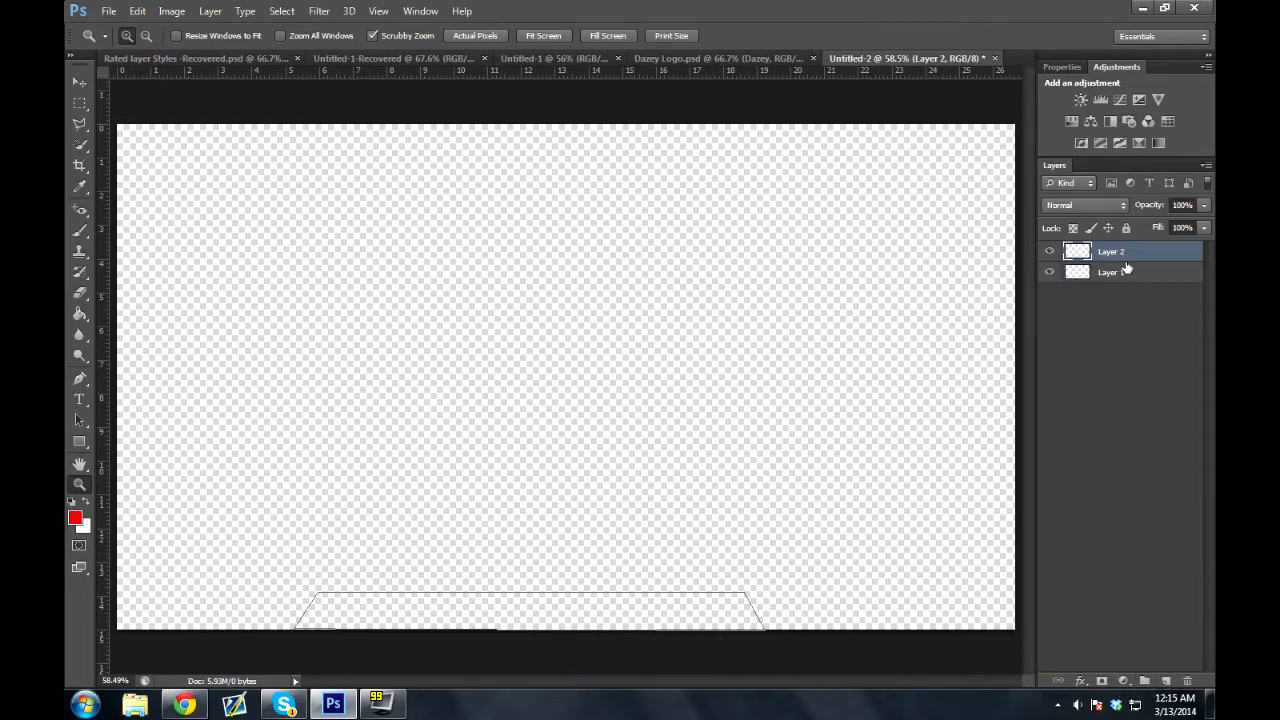
Fill the lower layer, Layer 1, with white using the Paint Bucket, and swap red back to the foreground colour
click(86, 508)
click(80, 314)
key(alt+bracketleft)
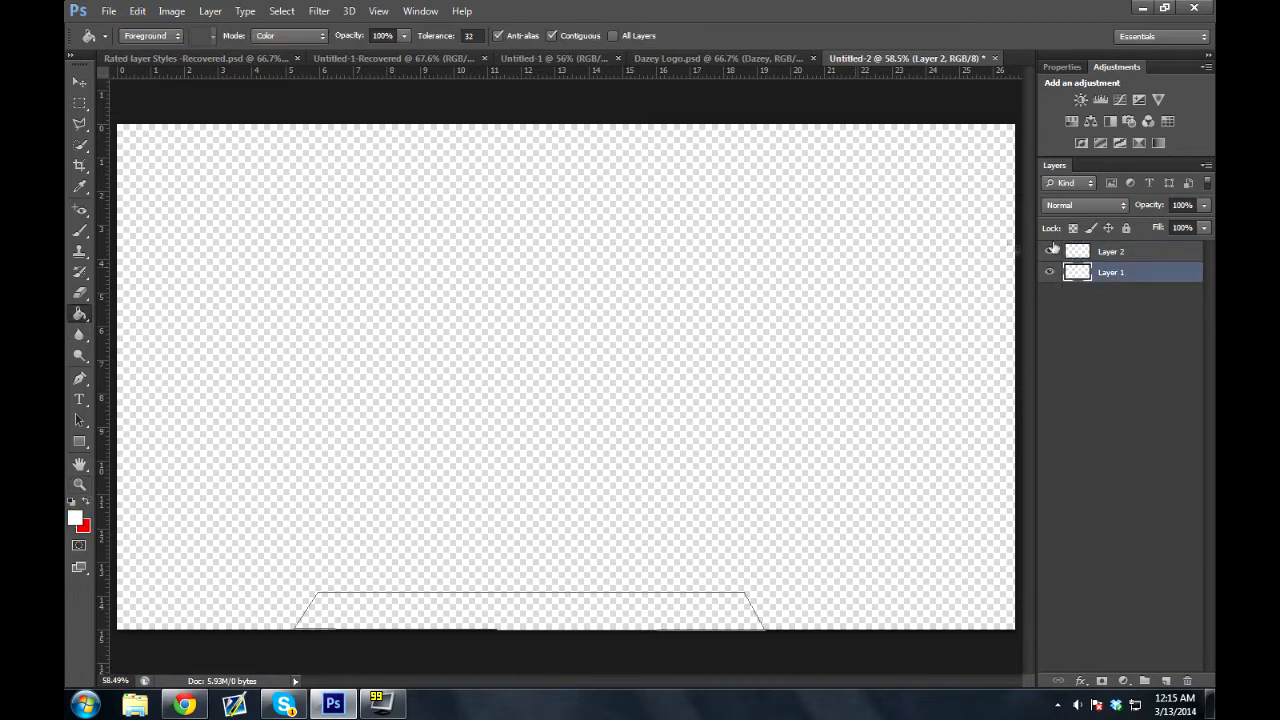
click(929, 257)
click(72, 74)
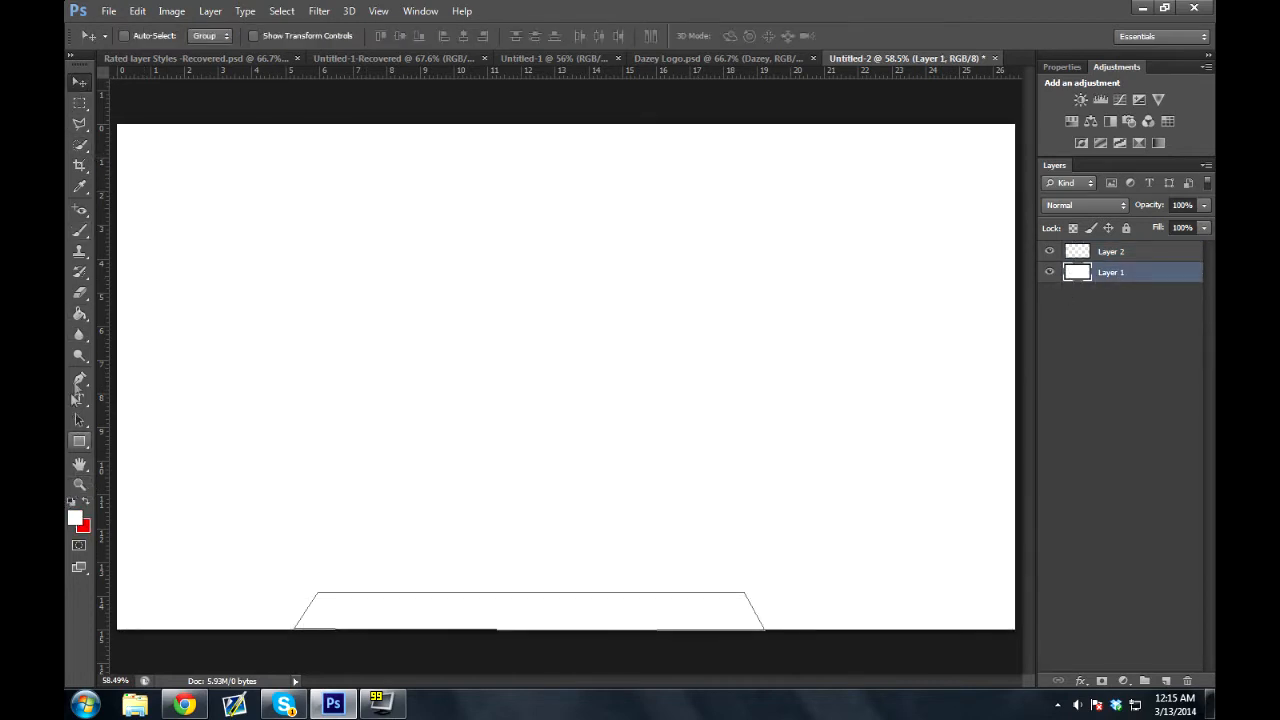
click(86, 503)
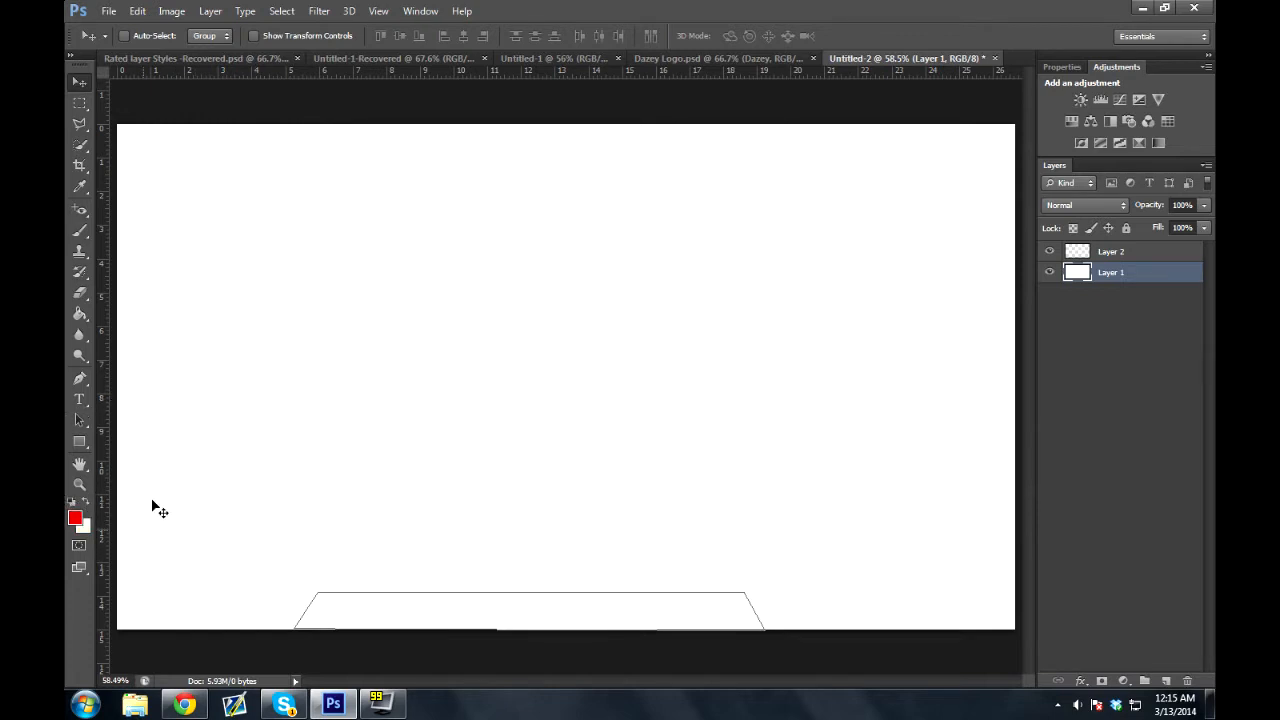
Fill the trapezoid path on Layer 1 with red at 100% opacity and delete the path
click(80, 378)
right_click(349, 569)
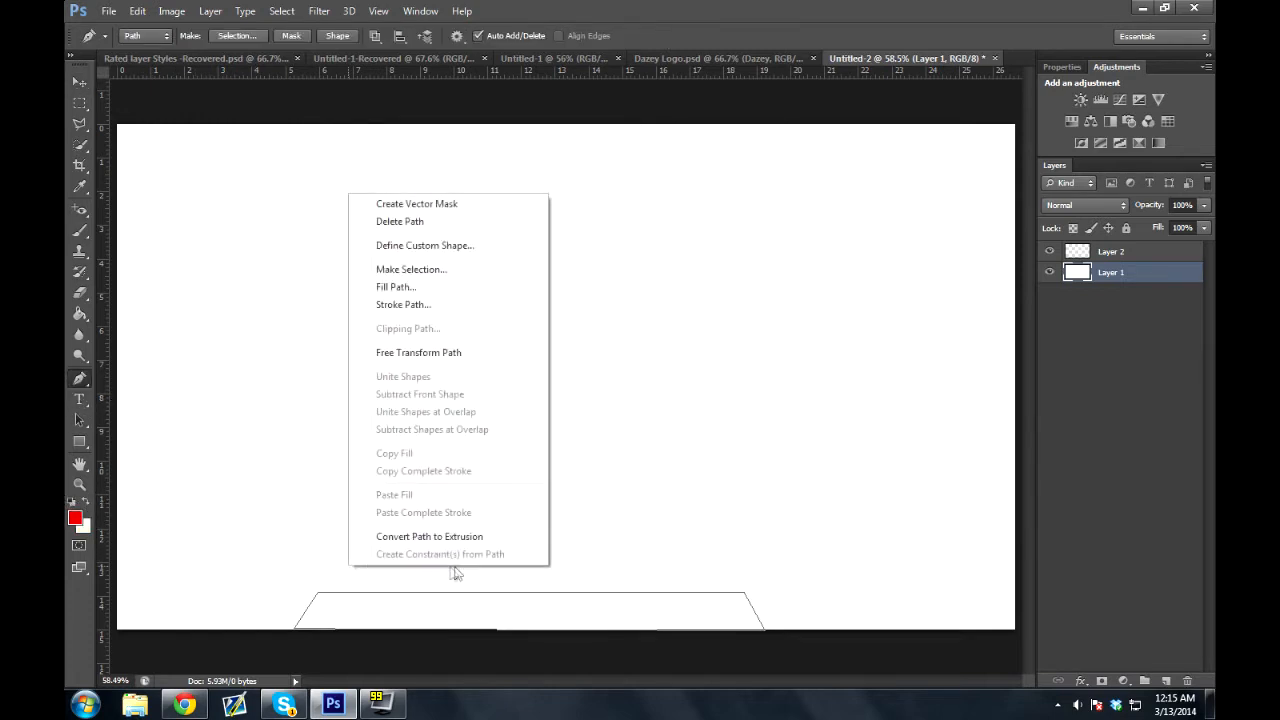
click(418, 288)
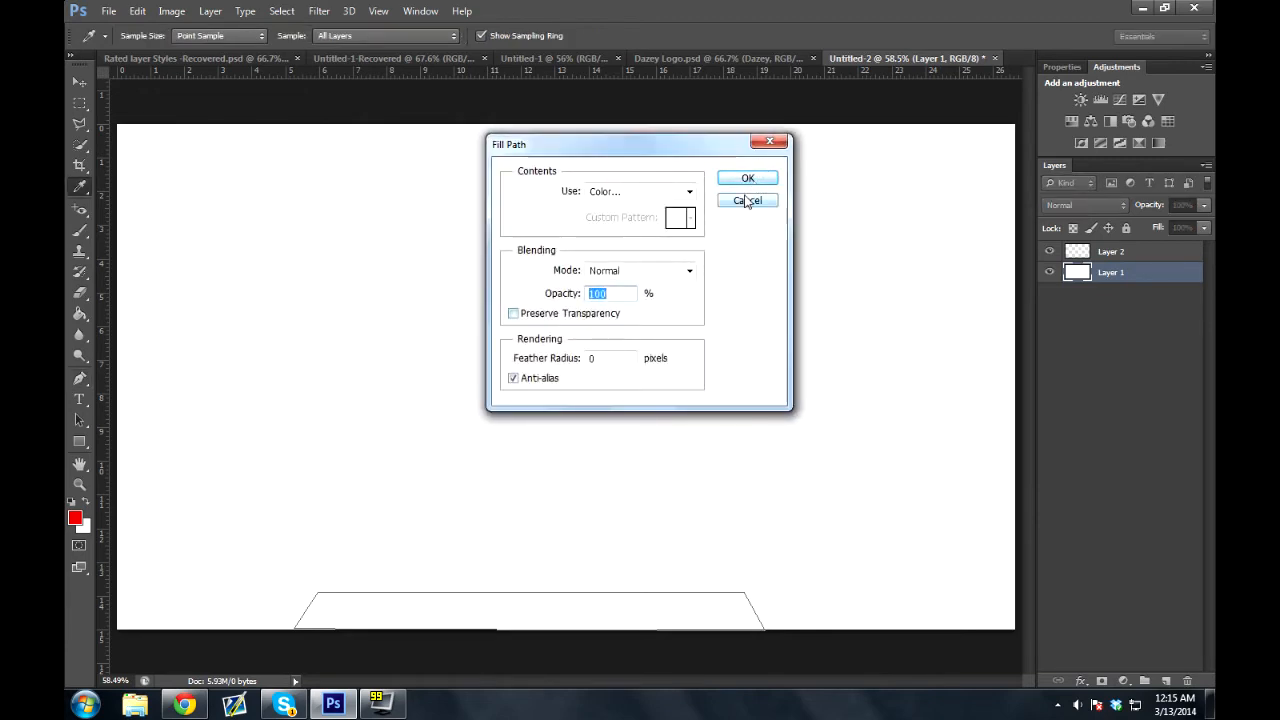
key(Return)
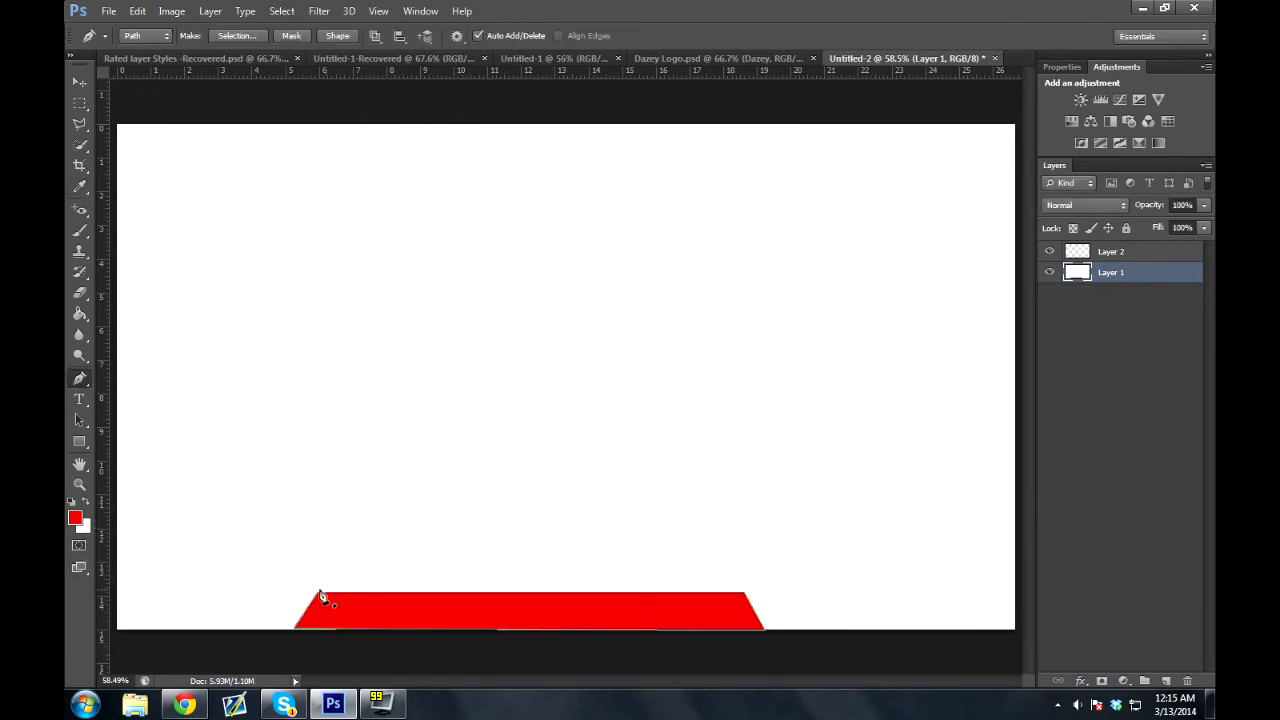
right_click(312, 594)
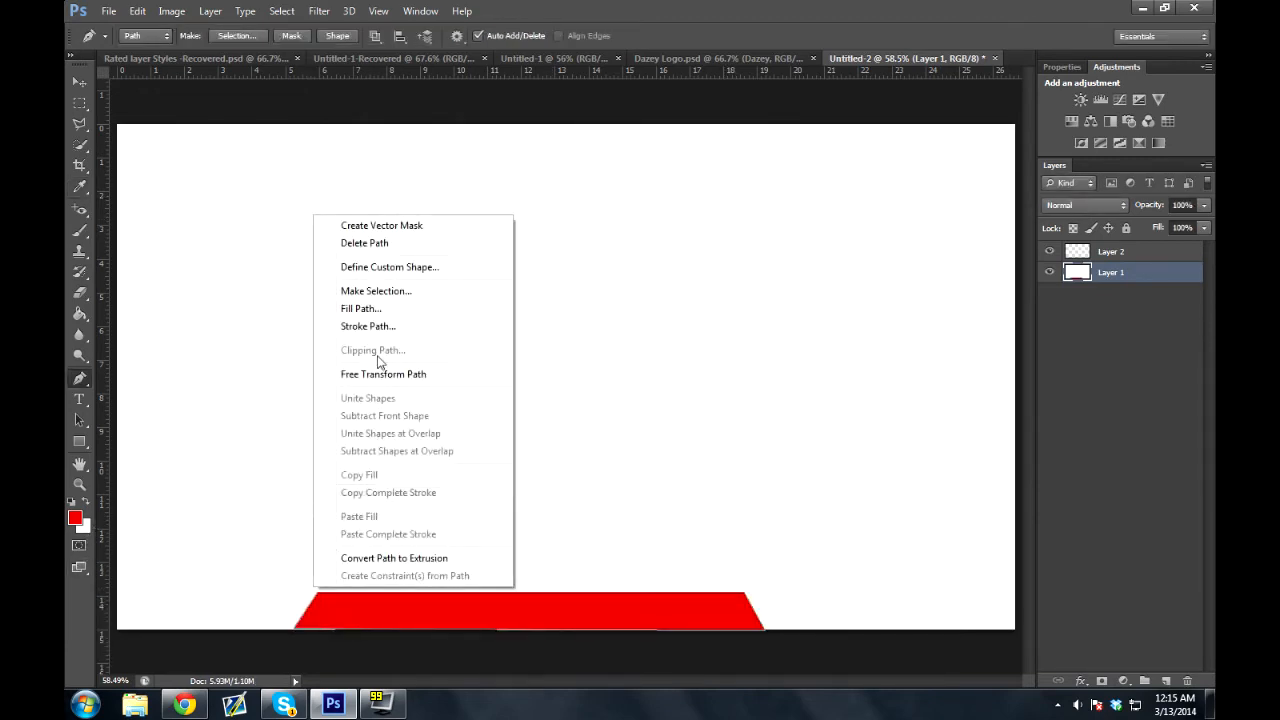
click(366, 245)
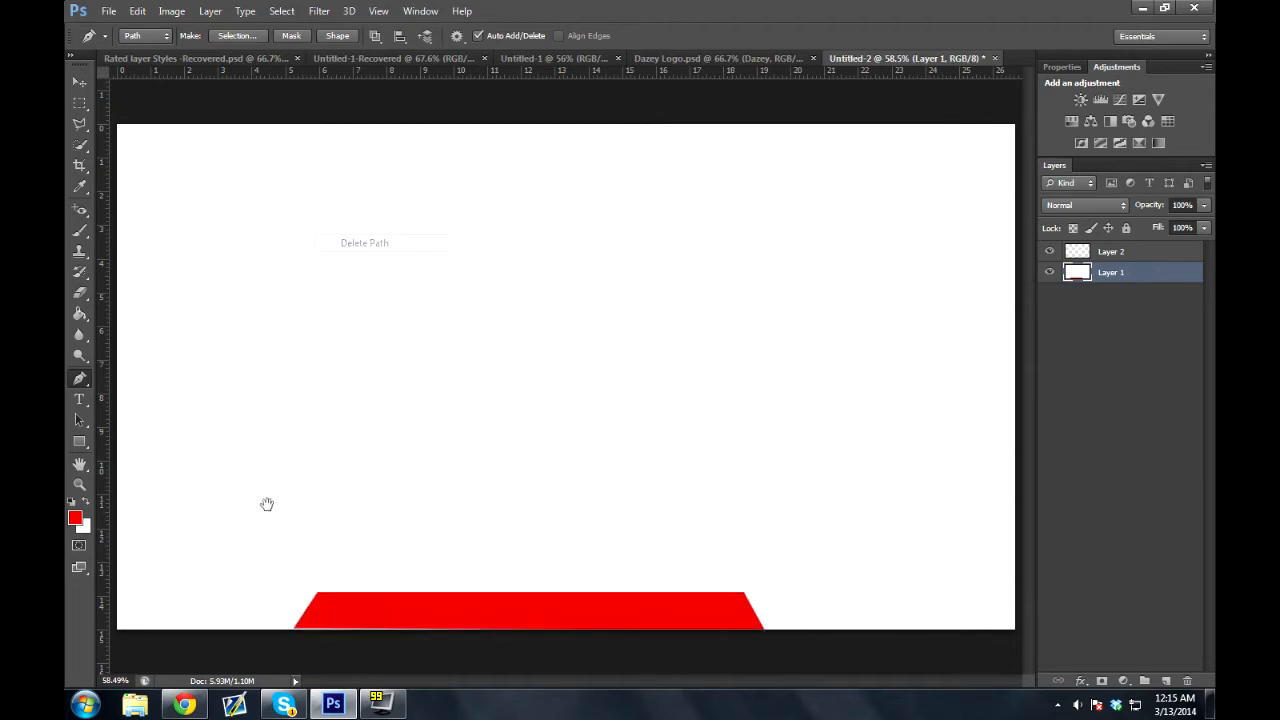
Draw a closed Pen path on Layer 1 around the thin white gap along the red trapezoid's base
click(80, 484)
drag(331, 600, 357, 597)
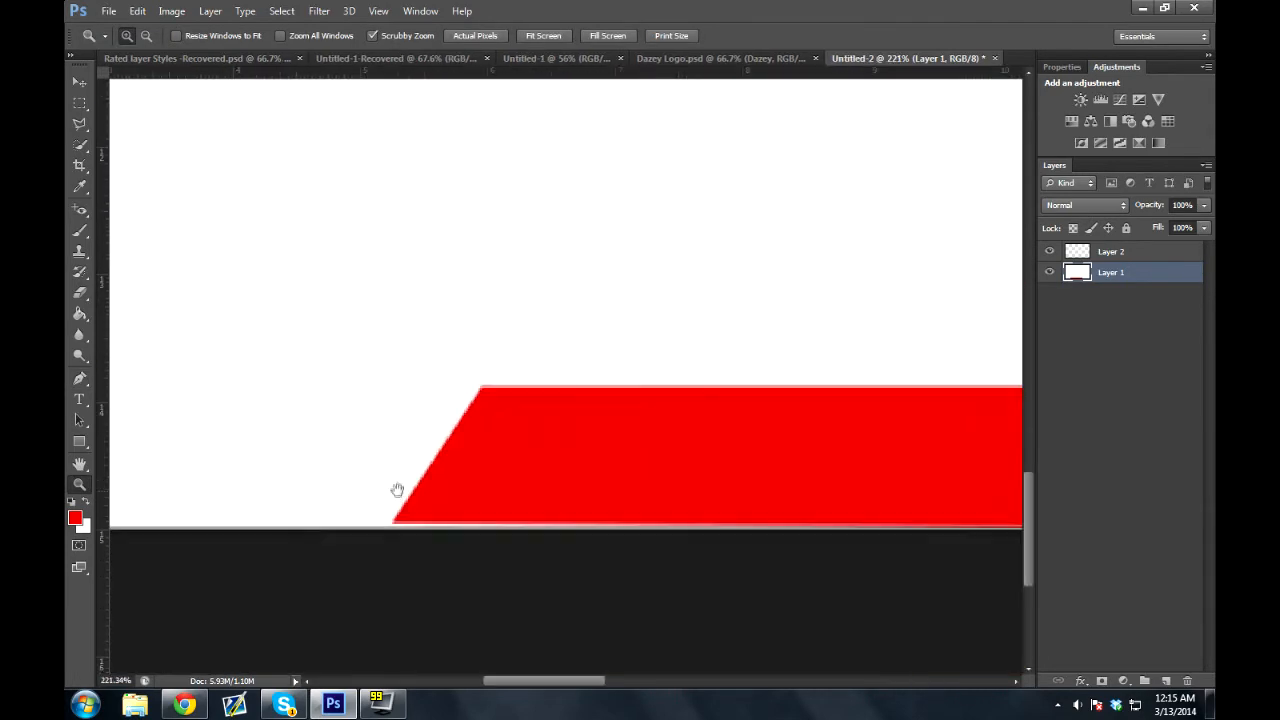
click(80, 378)
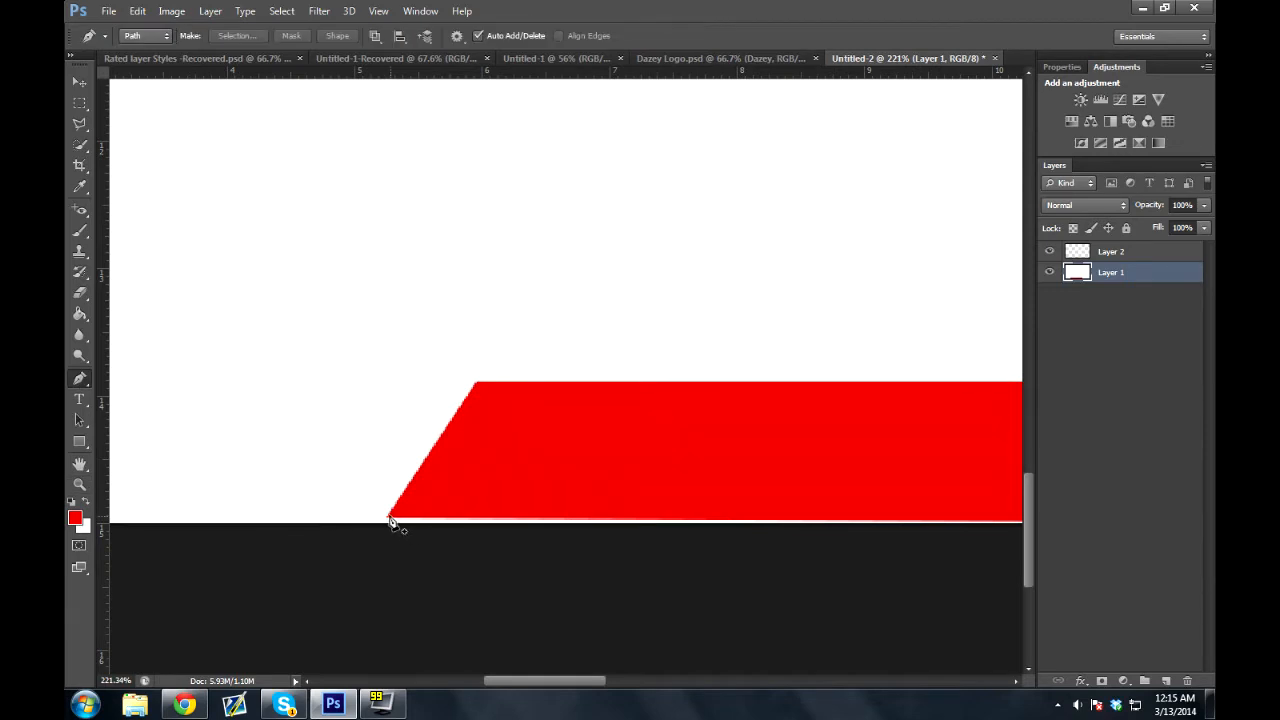
click(389, 517)
click(490, 561)
click(786, 571)
drag(797, 580, 214, 583)
click(635, 552)
click(866, 563)
drag(897, 563, 683, 598)
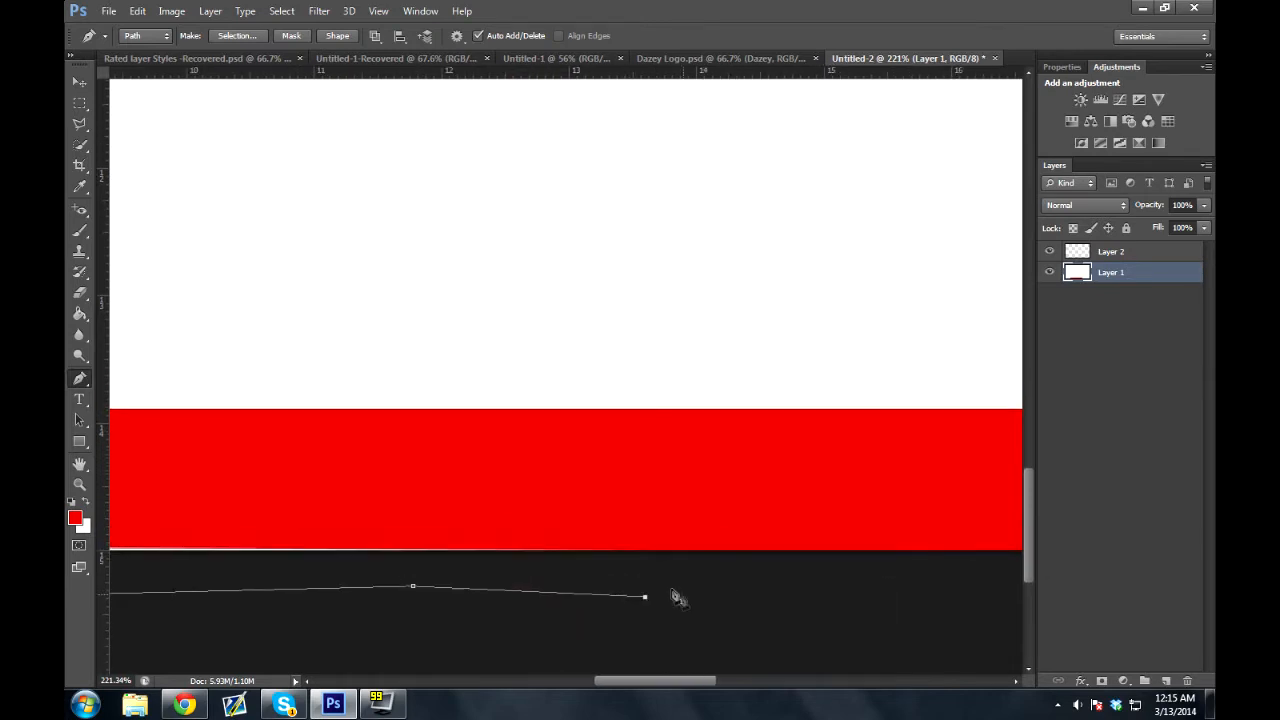
click(718, 524)
click(268, 484)
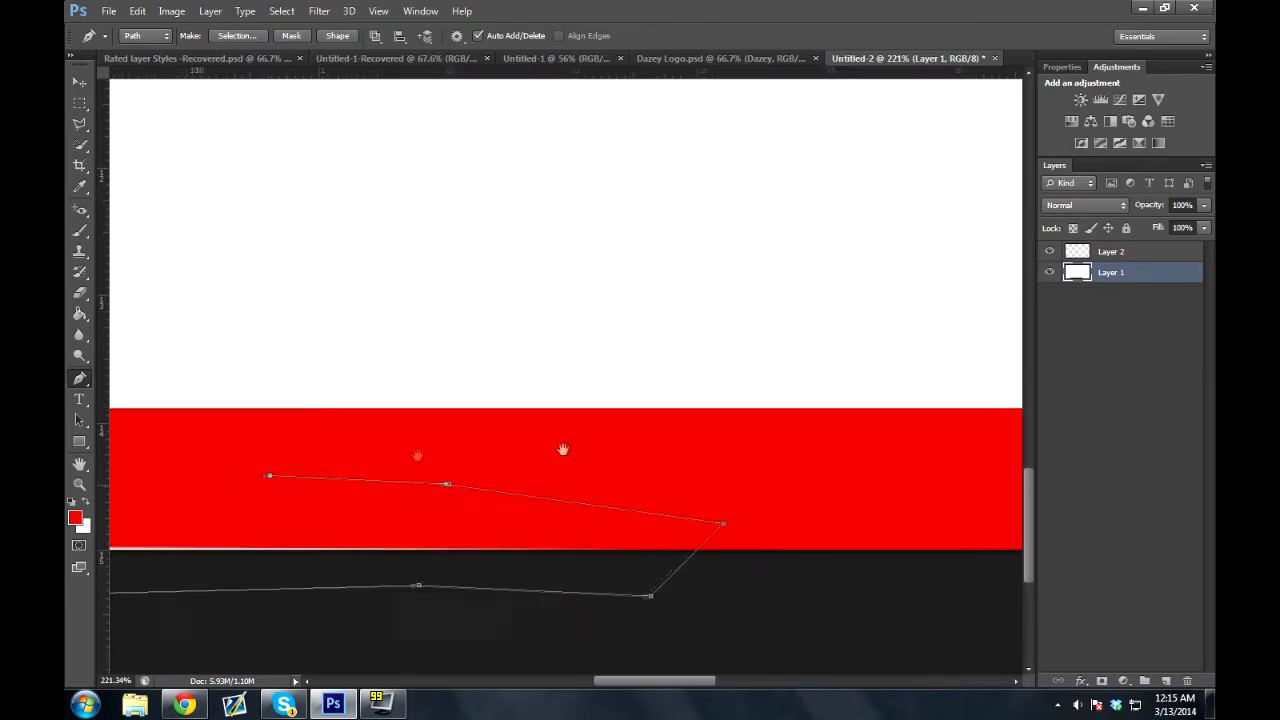
drag(417, 451, 826, 446)
click(228, 504)
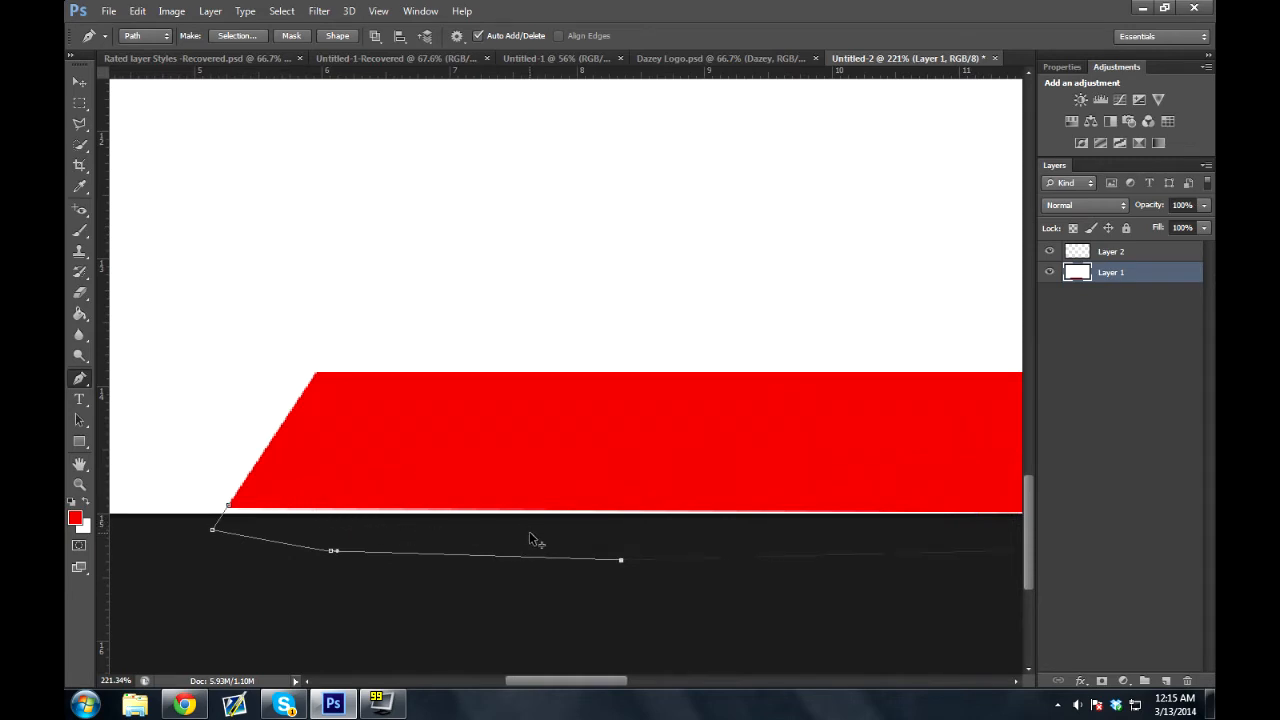
Undo the base patch path and the red fill on Layer 1, back to the trapezoid path over white
key(ctrl+alt+z)
key(ctrl+alt+z)
key(ctrl+alt+z)
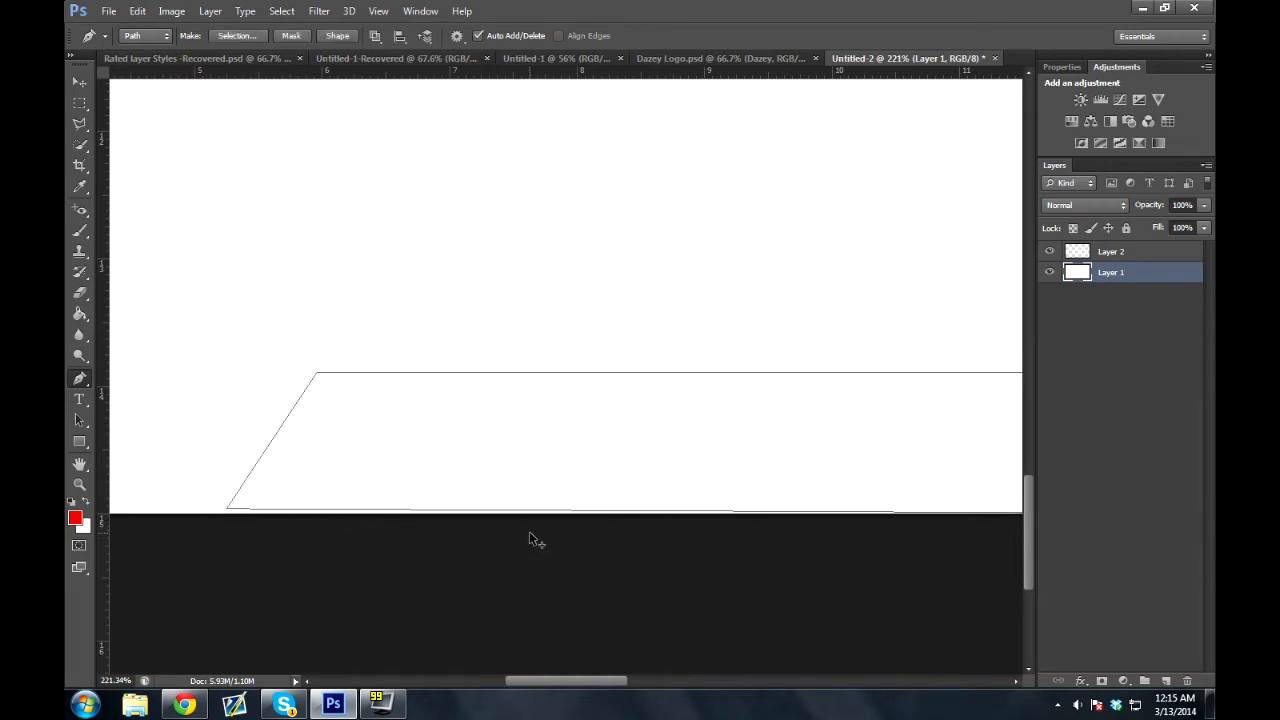
key(ctrl+alt+z)
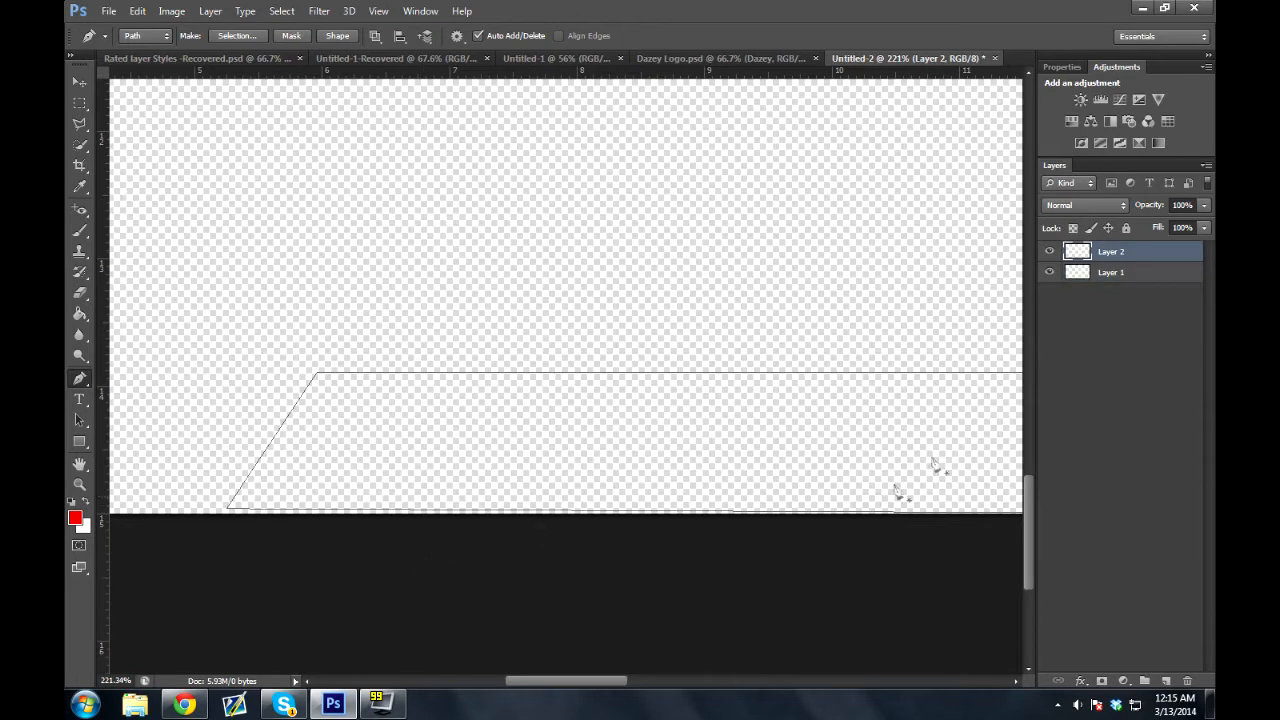
key(ctrl+shift+z)
key(ctrl+shift+z)
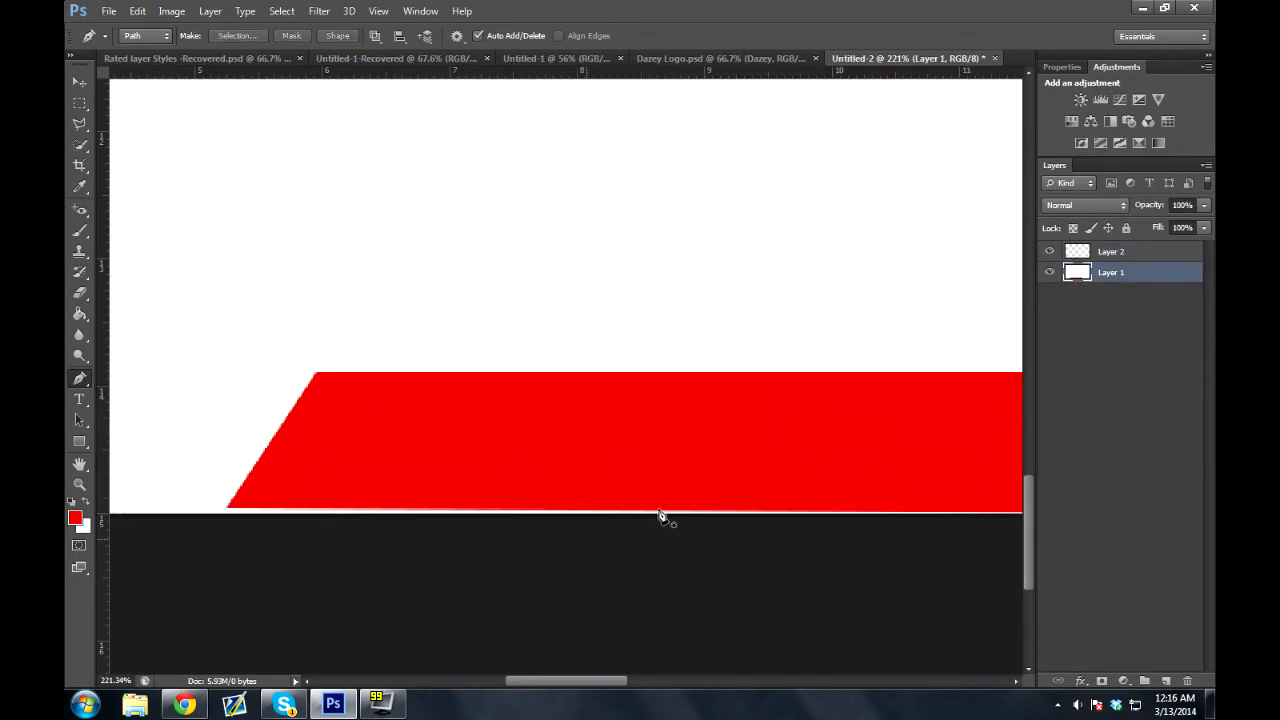
drag(919, 400, 1025, 302)
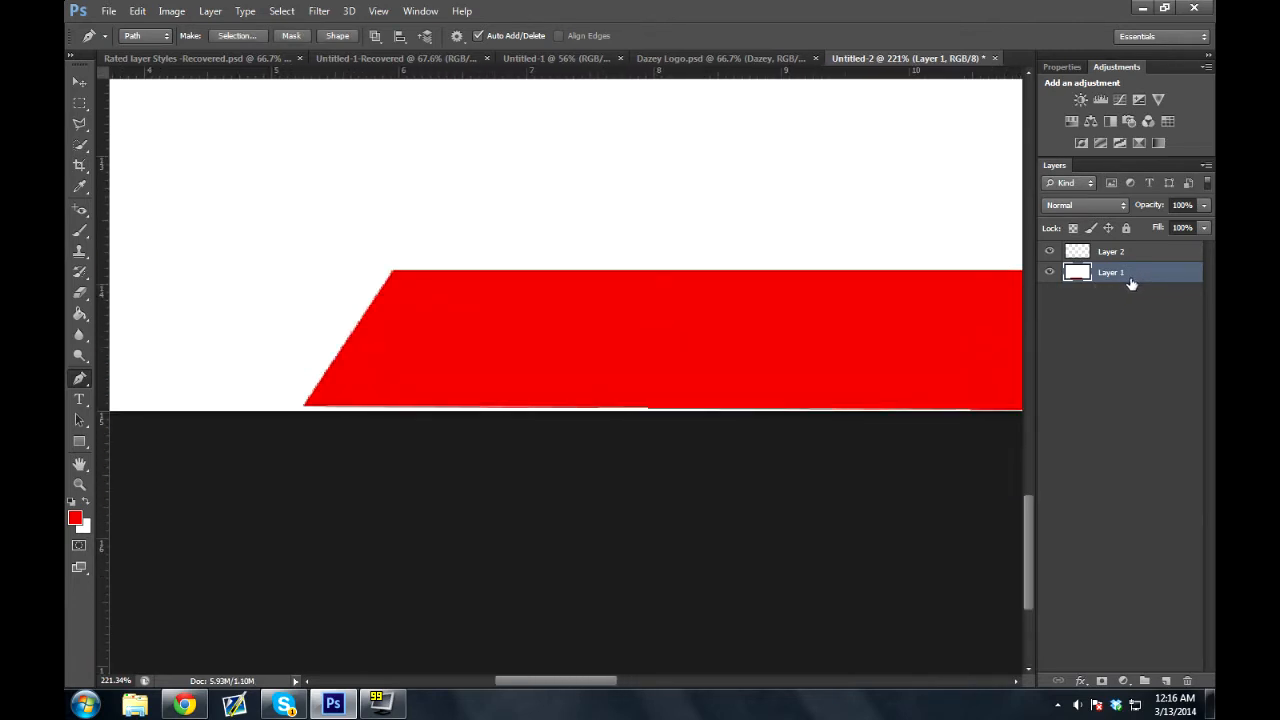
key(ctrl+z)
Fill the trapezoid path with red on Layer 2 and delete the path
click(1146, 252)
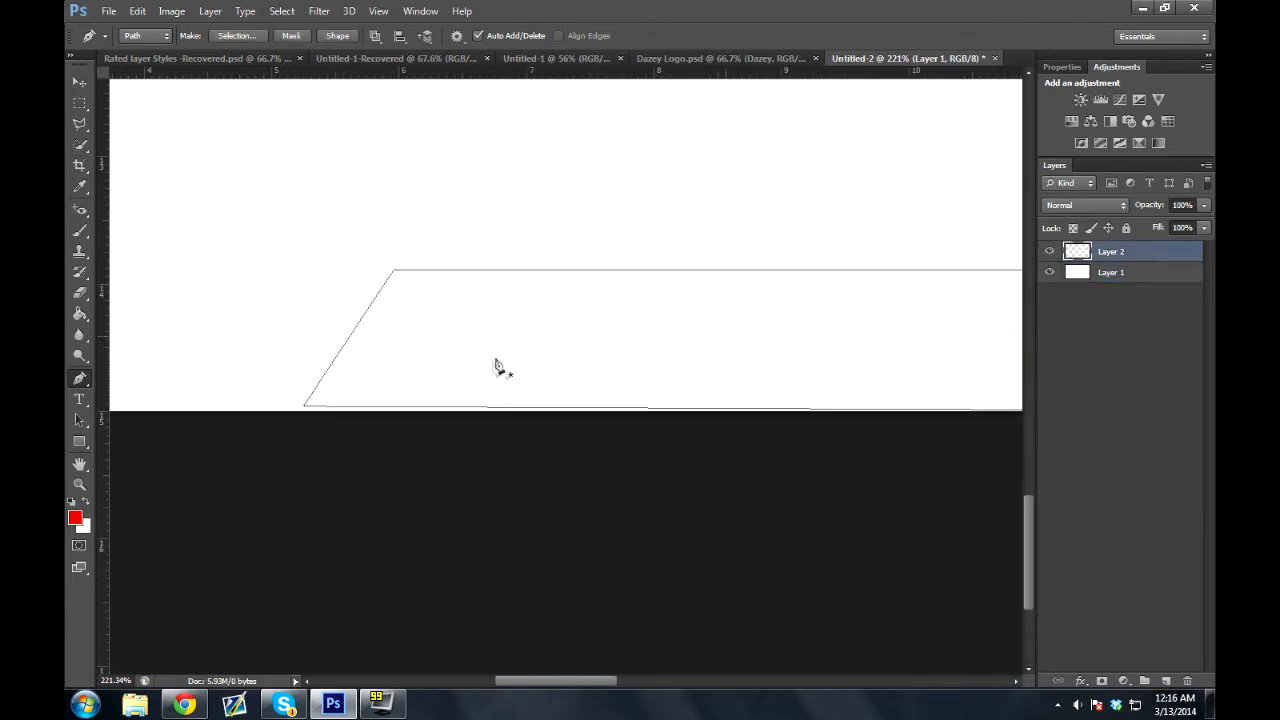
right_click(435, 405)
click(495, 121)
key(Return)
right_click(316, 425)
right_click(407, 340)
click(440, 352)
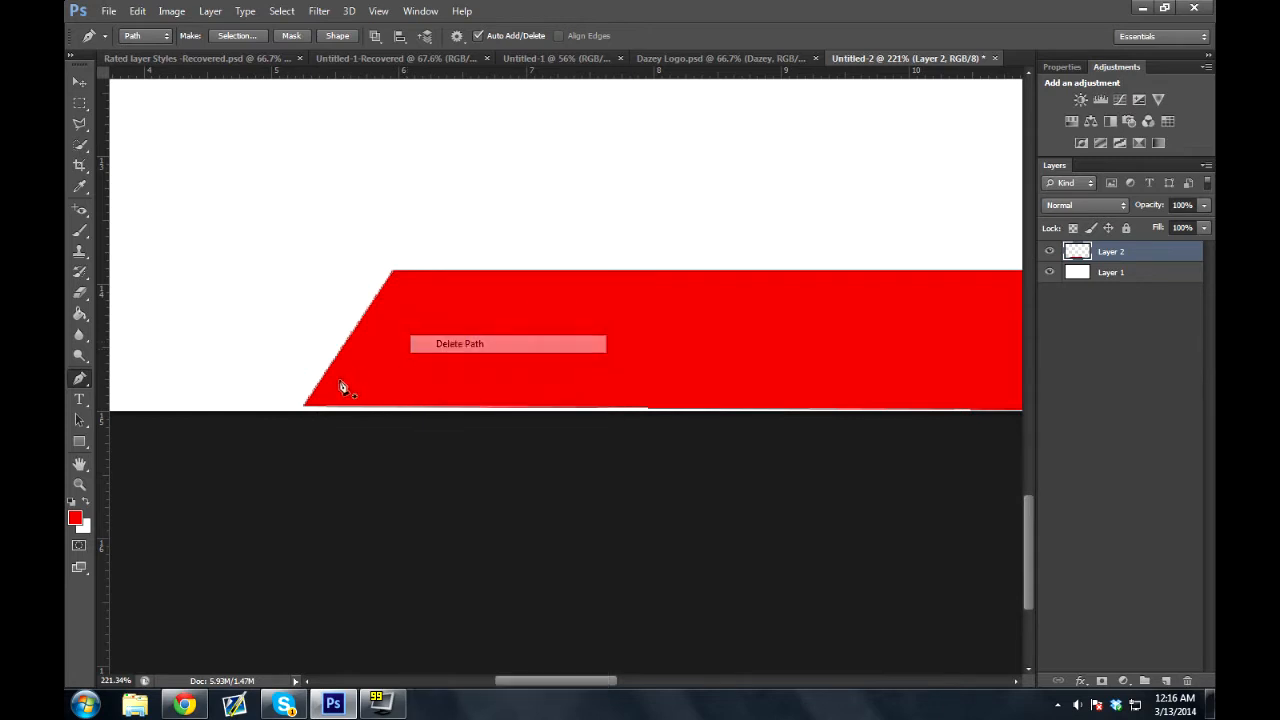
Start a Pen path at the trapezoid's lower-left corner and run it below the canvas edge to the shape's other end
key(z)
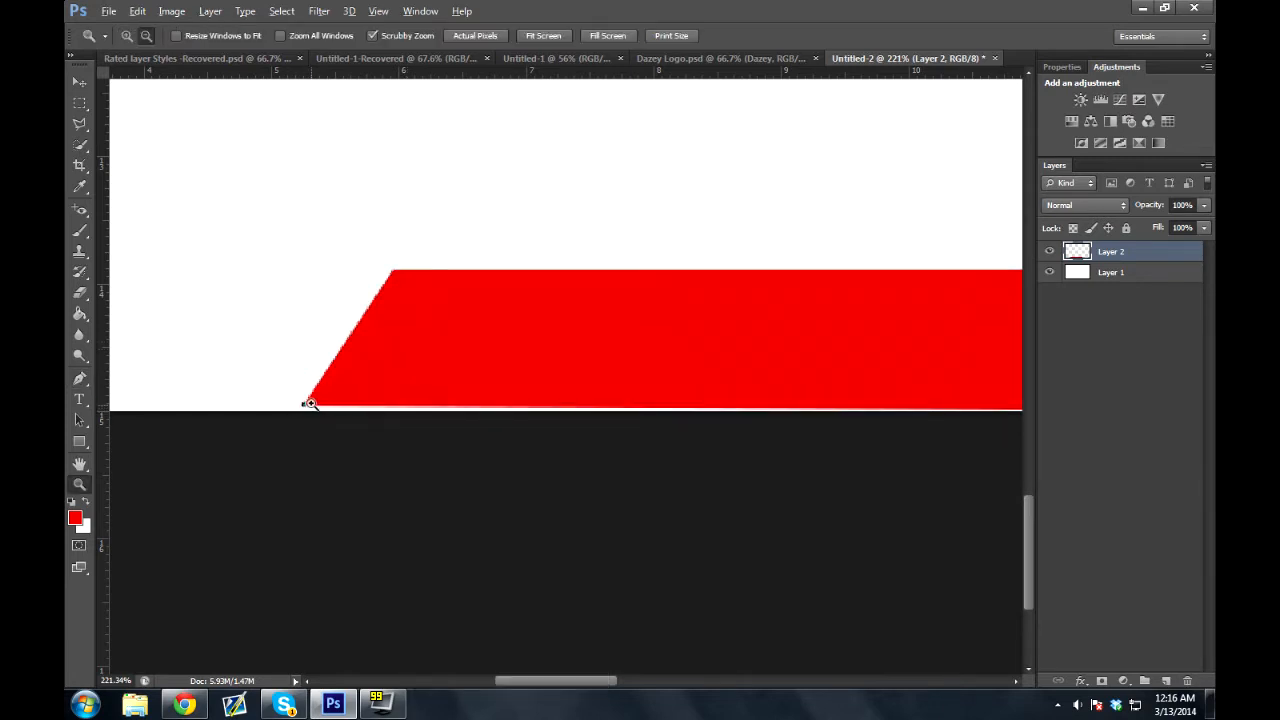
click(80, 378)
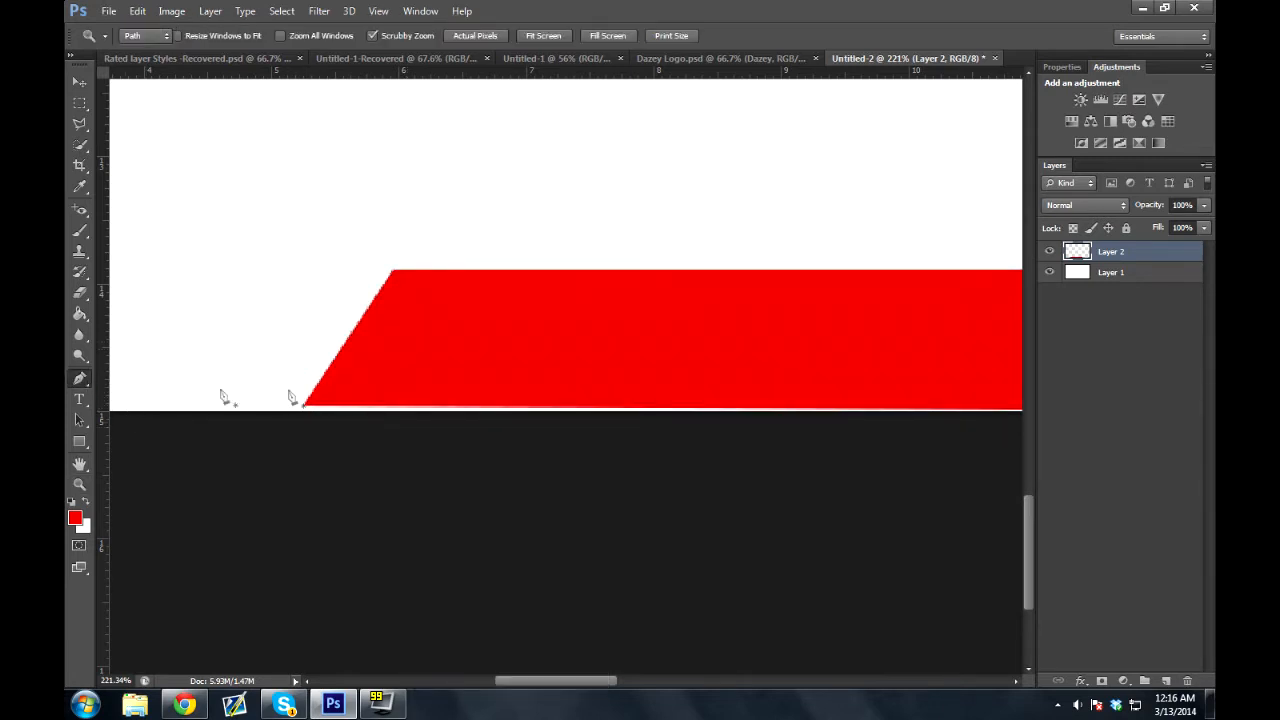
click(312, 393)
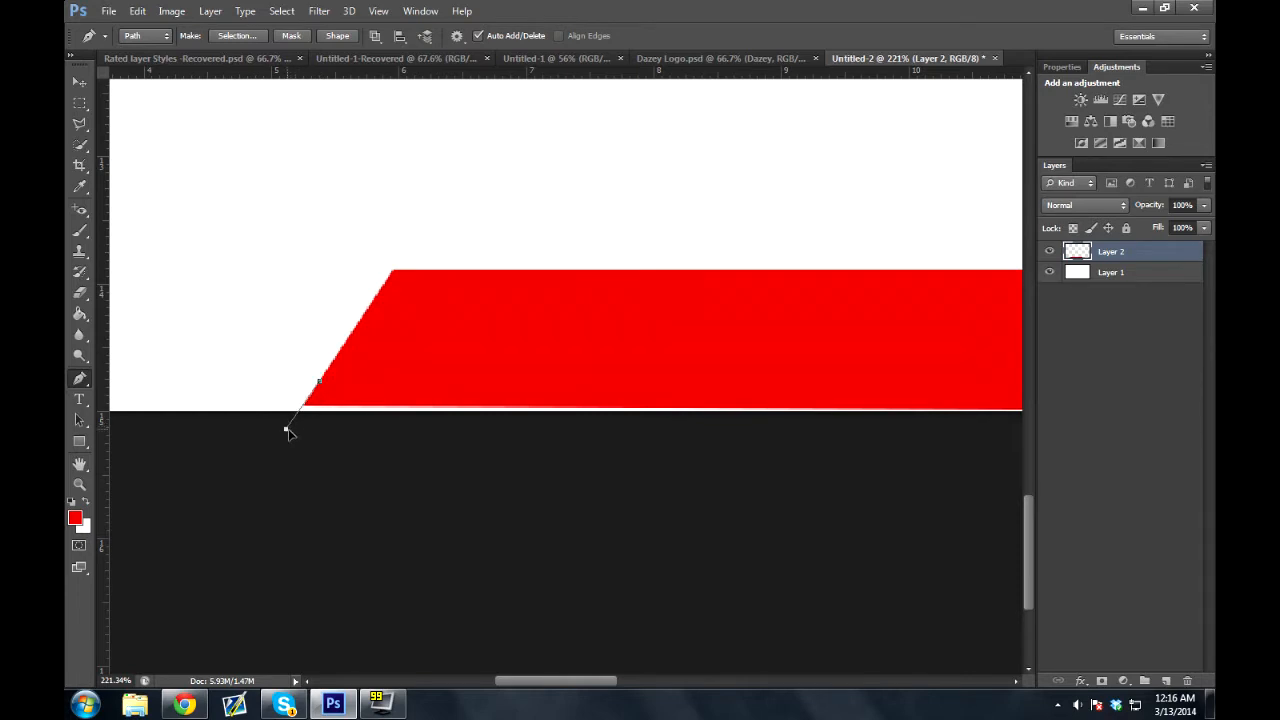
drag(285, 433, 281, 435)
click(375, 454)
click(877, 428)
click(961, 468)
key(h)
drag(966, 475, 438, 533)
drag(511, 593, 134, 483)
drag(454, 429, 316, 456)
click(388, 376)
click(677, 378)
click(871, 359)
Bring the path back through the red area above the base gap and close it at its starting point
click(668, 268)
click(320, 258)
drag(228, 280, 896, 275)
click(414, 255)
drag(280, 252, 574, 221)
click(481, 240)
Fill the closed path along the trapezoid's base with red on Layer 2 and delete the path
right_click(547, 259)
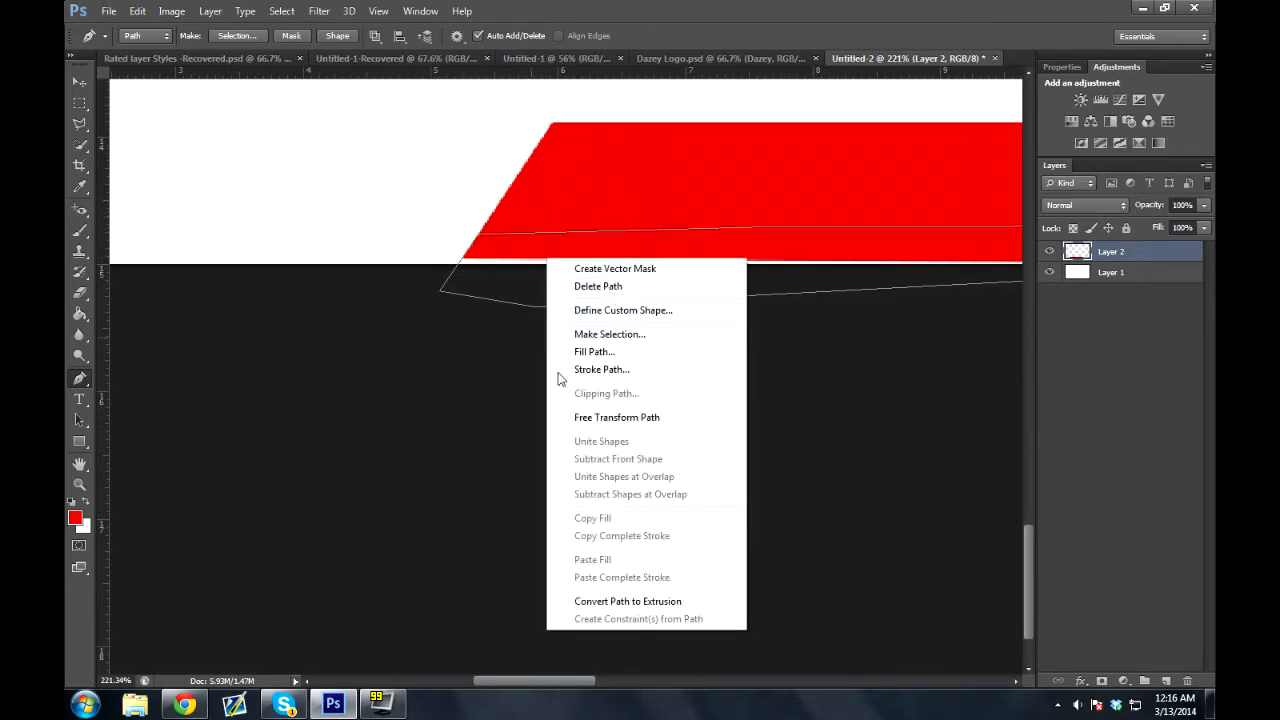
click(596, 352)
key(Return)
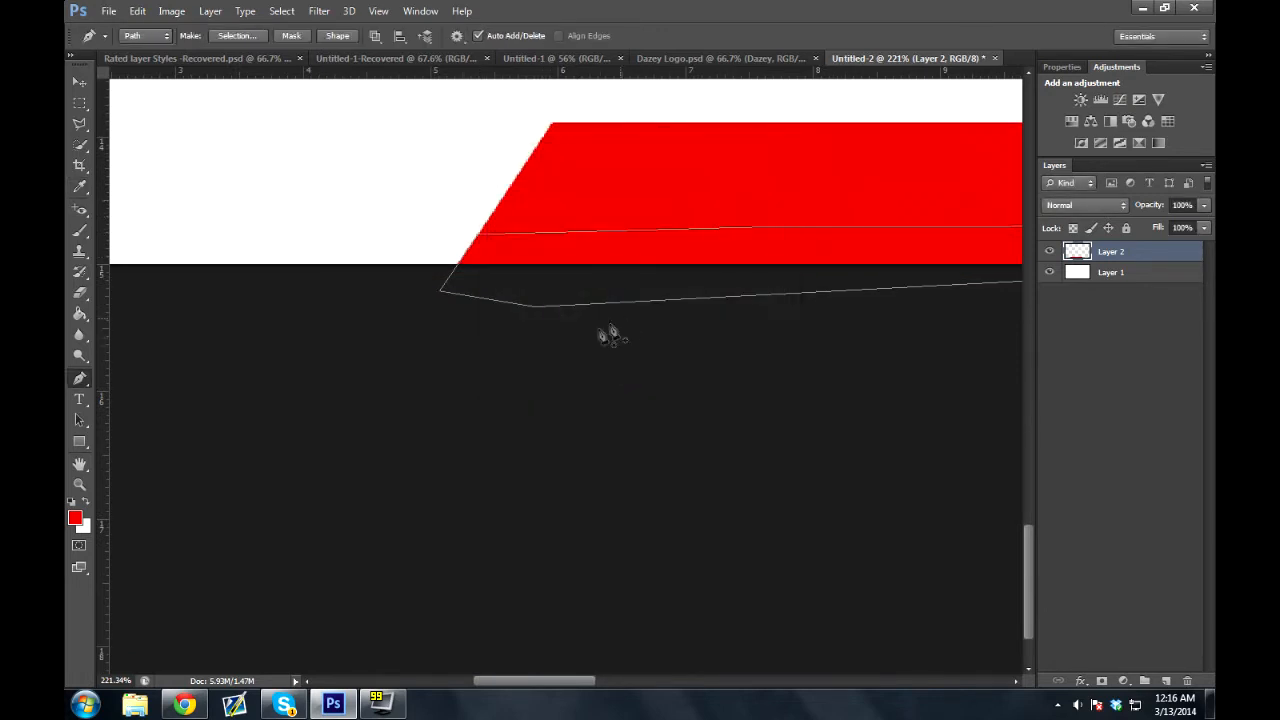
right_click(564, 334)
right_click(562, 144)
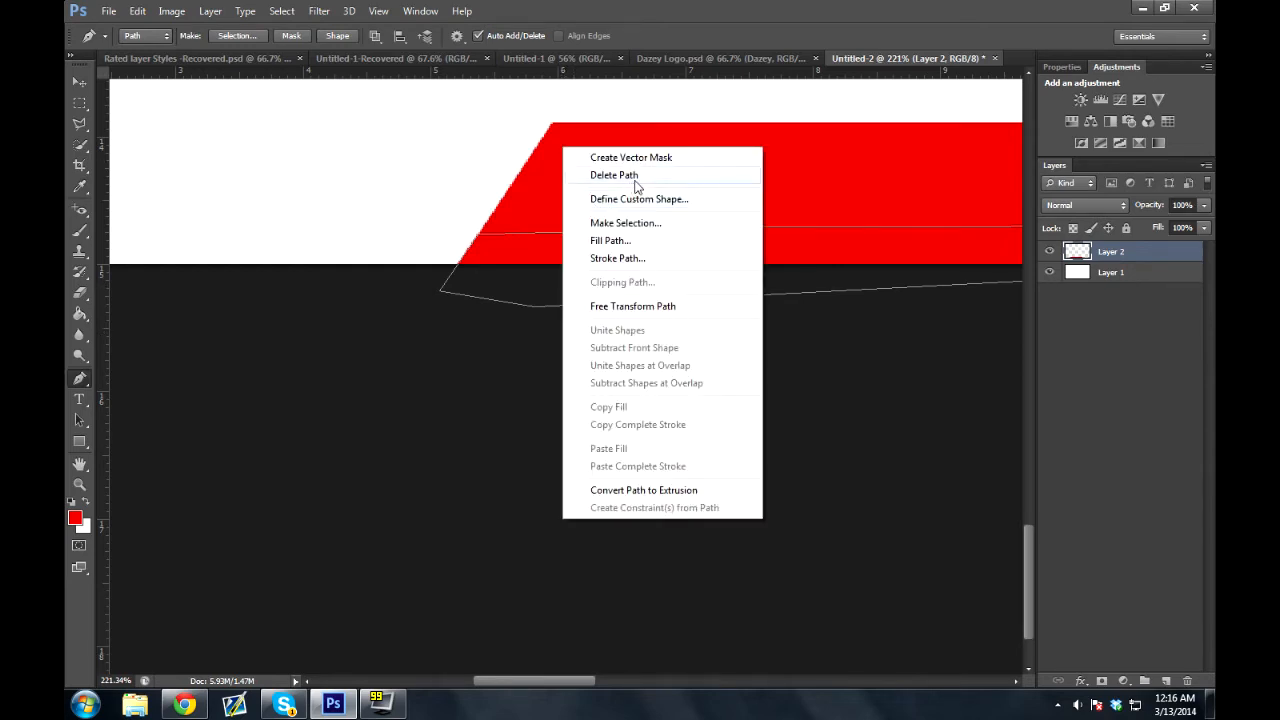
click(605, 176)
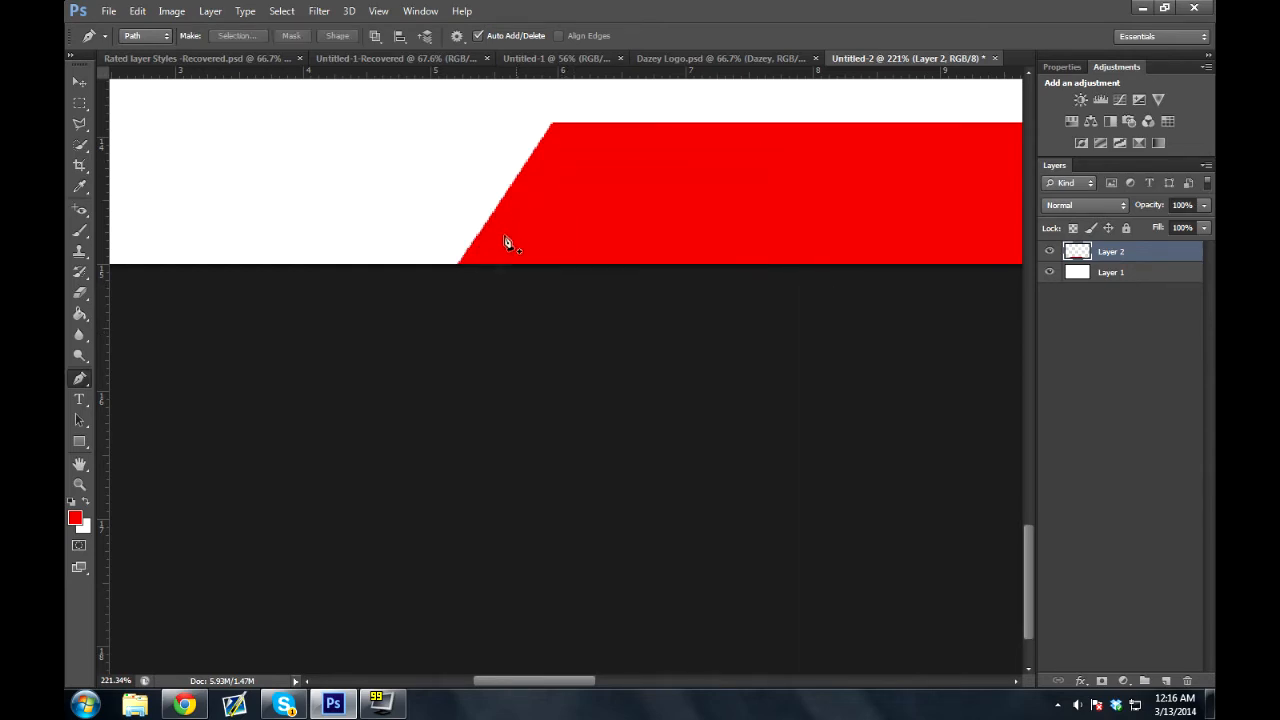
Move the red trapezoid sideways along the canvas's bottom edge to roughly the horizontal centre of the canvas
click(80, 487)
right_click(228, 485)
click(340, 492)
right_click(424, 141)
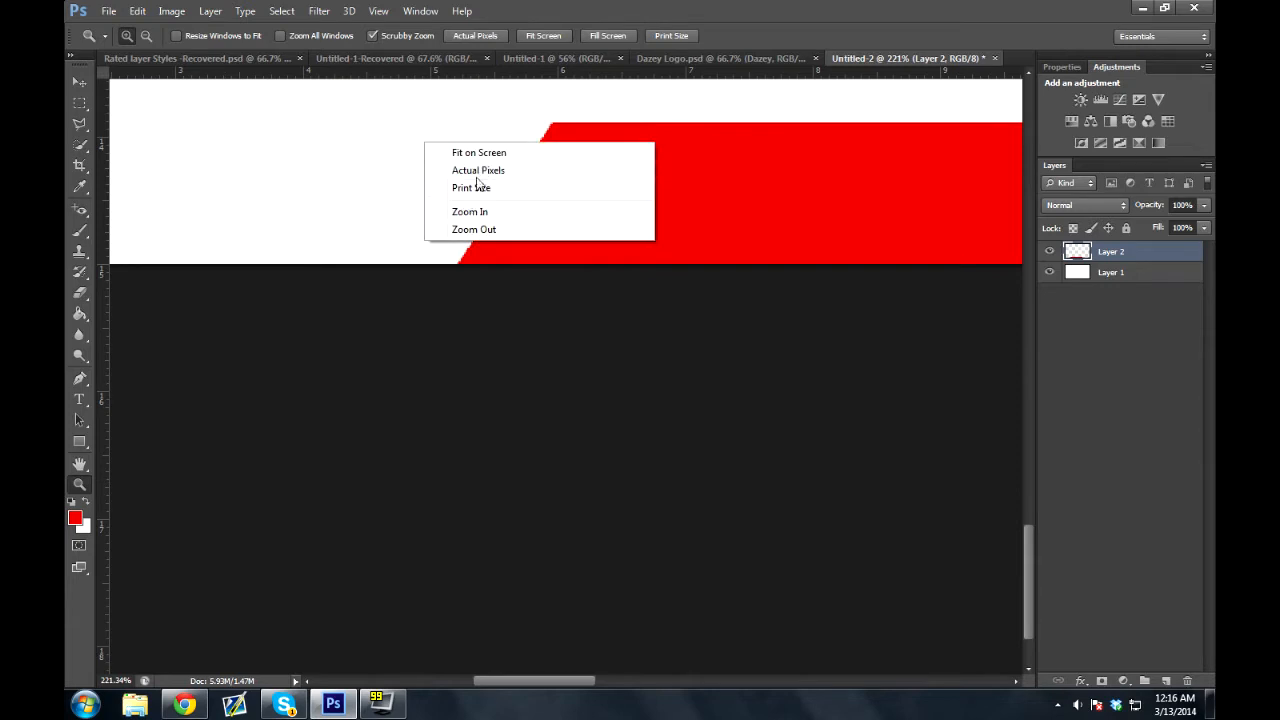
click(494, 155)
click(80, 82)
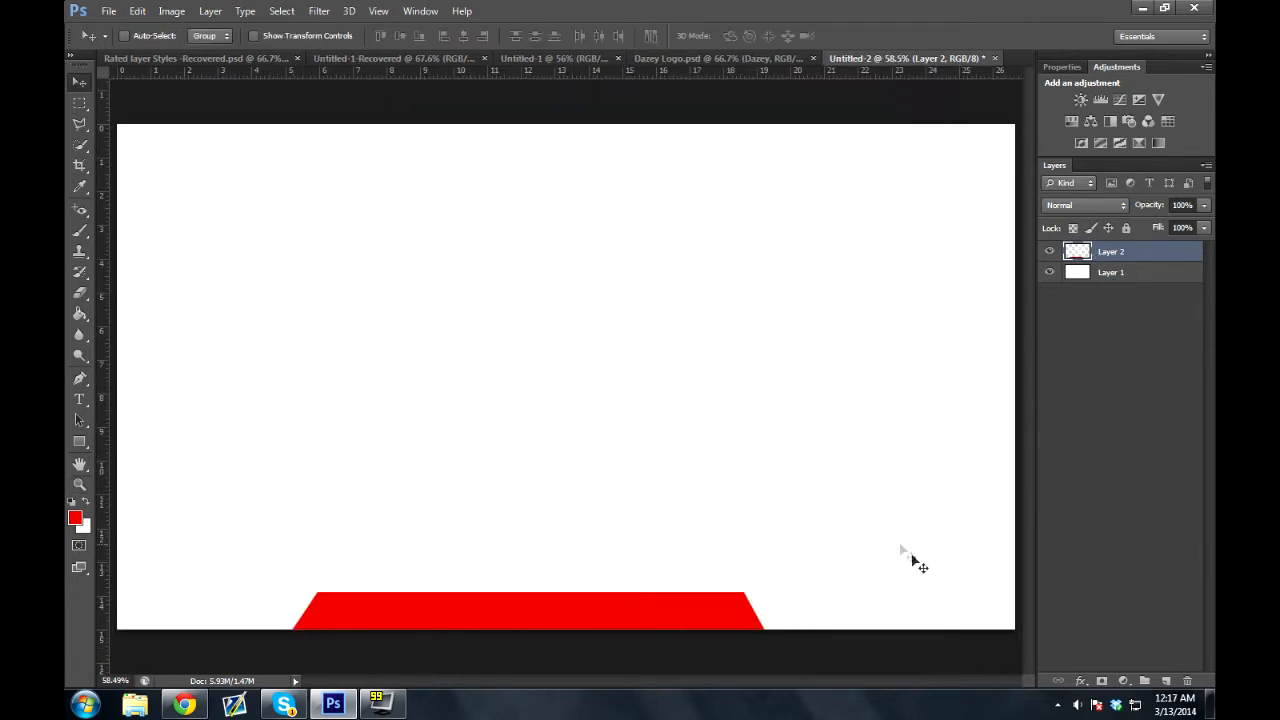
mouse_move(498, 606)
mouse_down()
mouse_move(572, 605)
mouse_move(503, 603)
mouse_up()
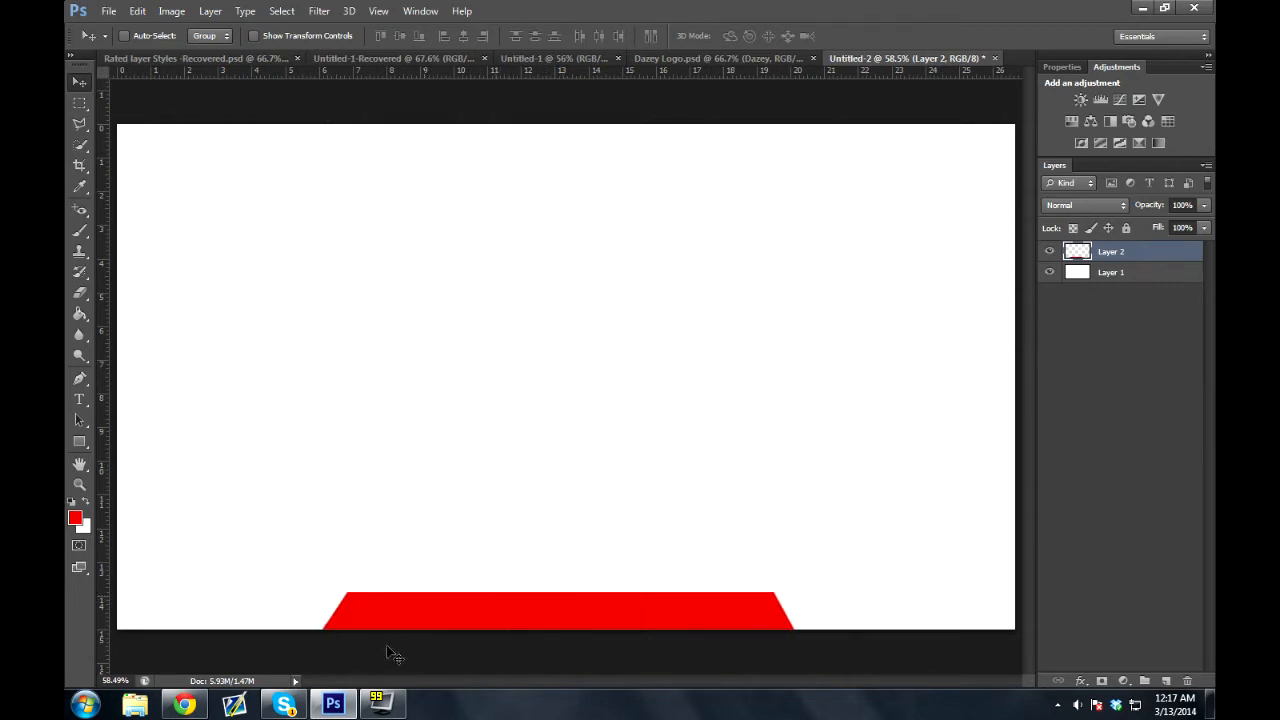
Place a vertical guide through the trapezoid's middle at about 13 on the horizontal ruler
click(80, 486)
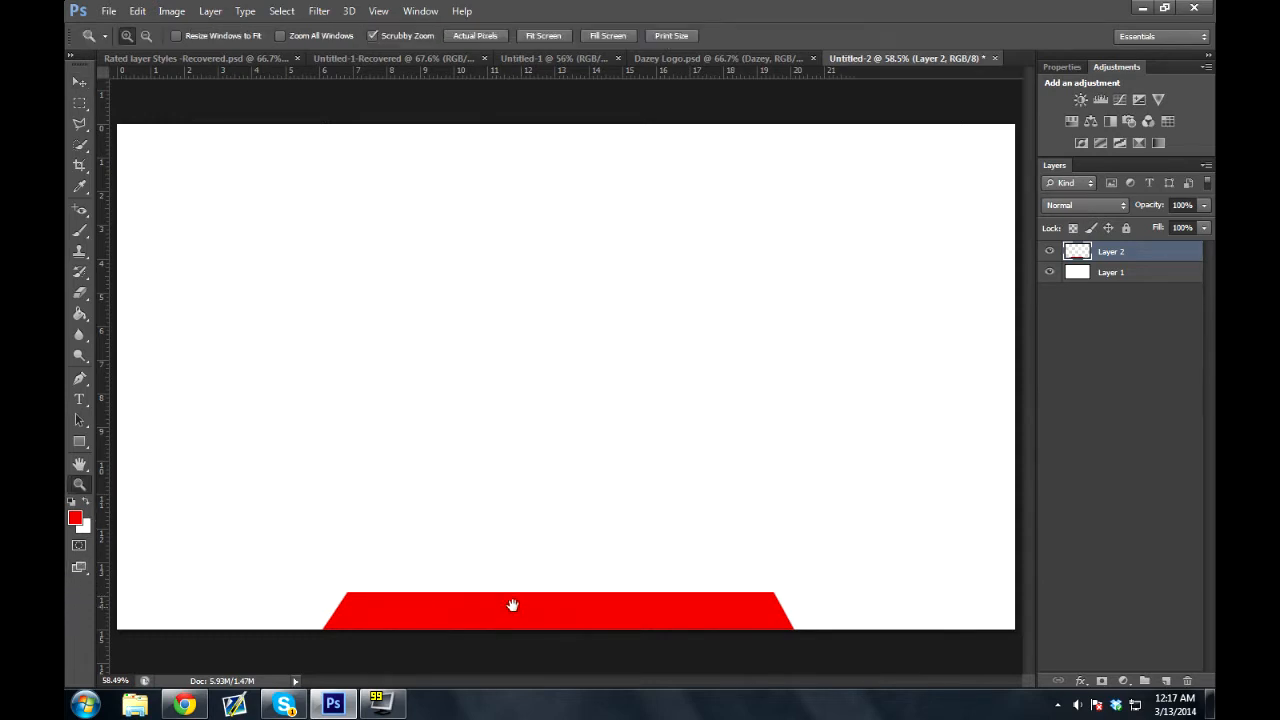
mouse_move(500, 606)
mouse_down()
mouse_move(598, 596)
mouse_move(520, 595)
mouse_up()
drag(600, 622, 492, 518)
click(81, 380)
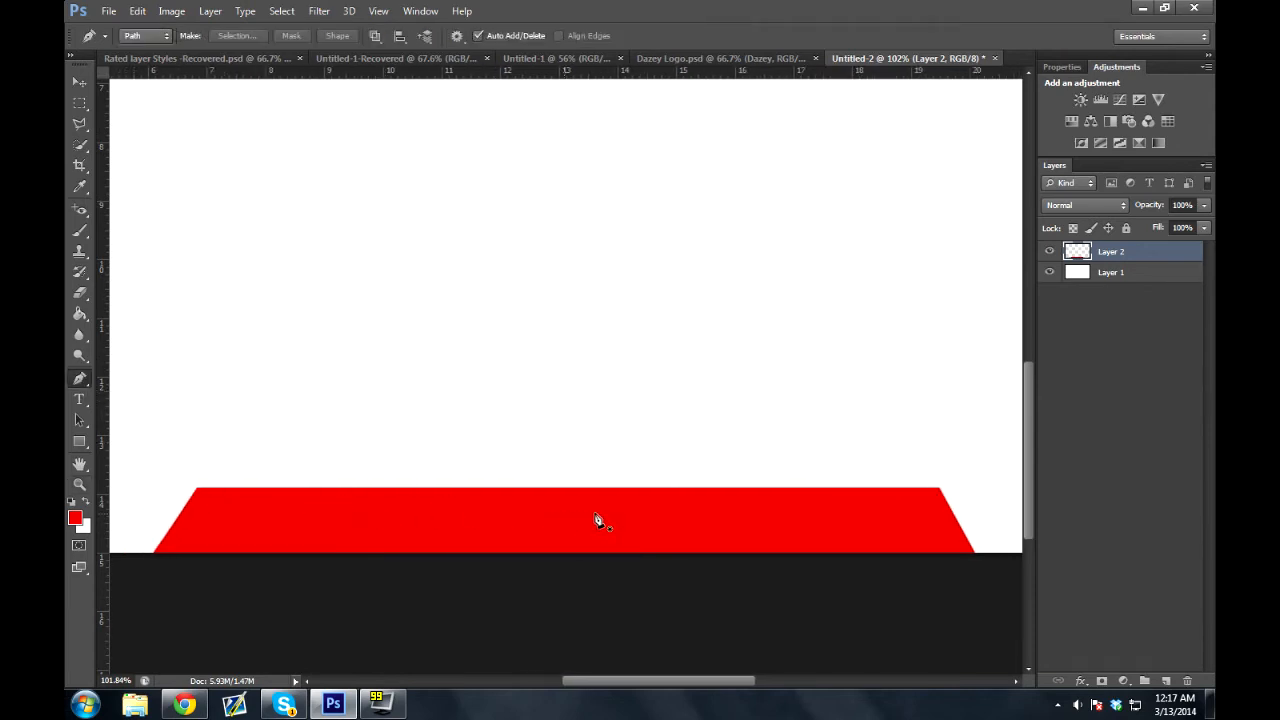
drag(103, 386, 564, 430)
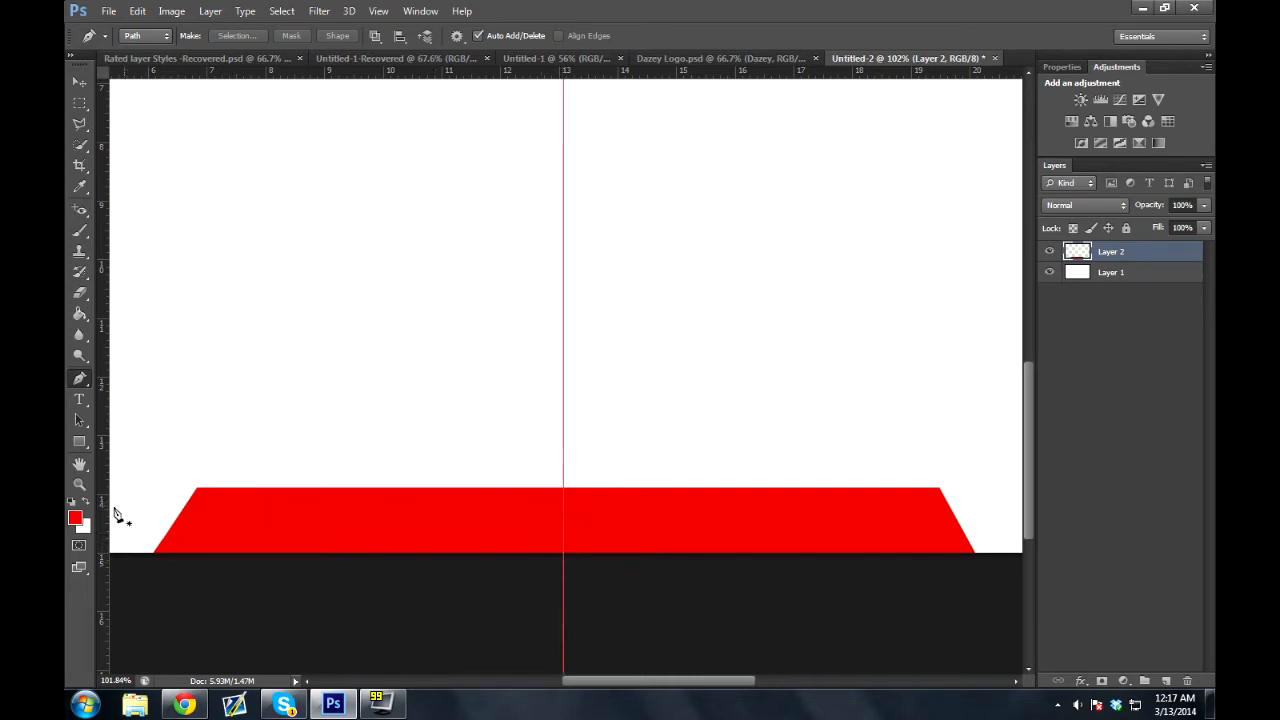
Make white the foreground colour, draw a vertical Pen path across the trapezoid along the guide, and remove the guide
click(87, 506)
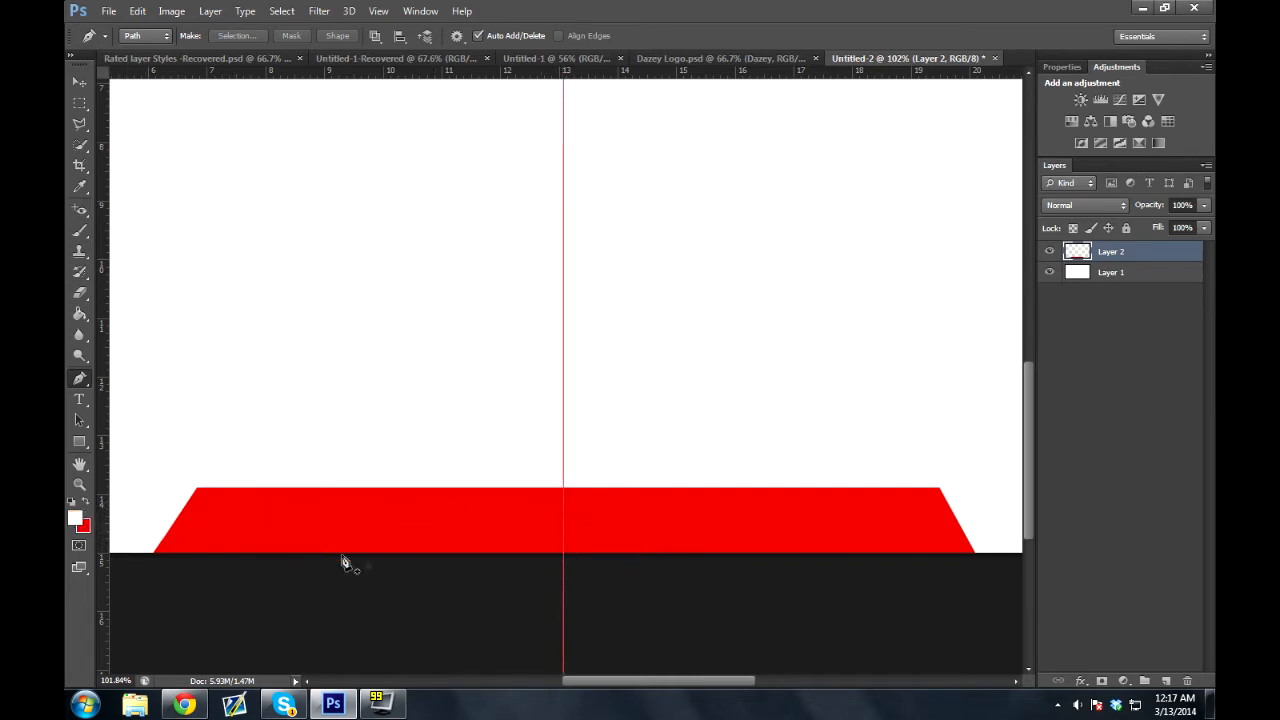
click(564, 552)
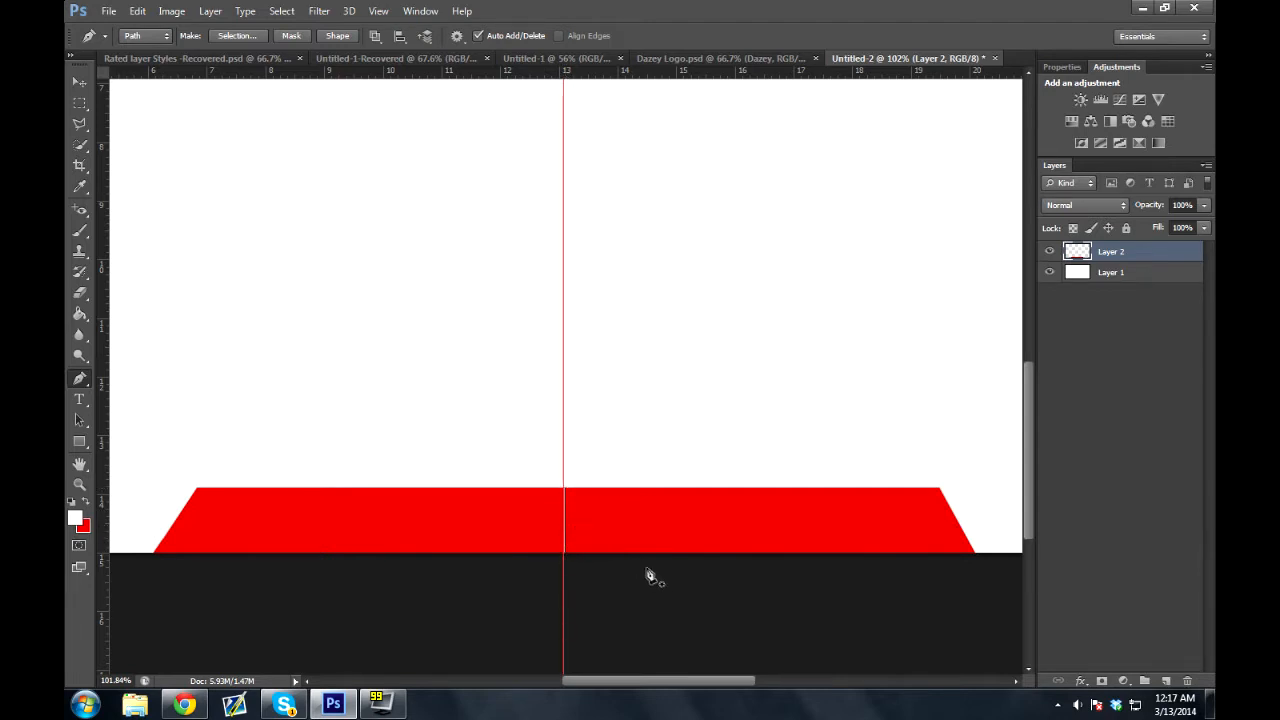
drag(564, 455, 101, 434)
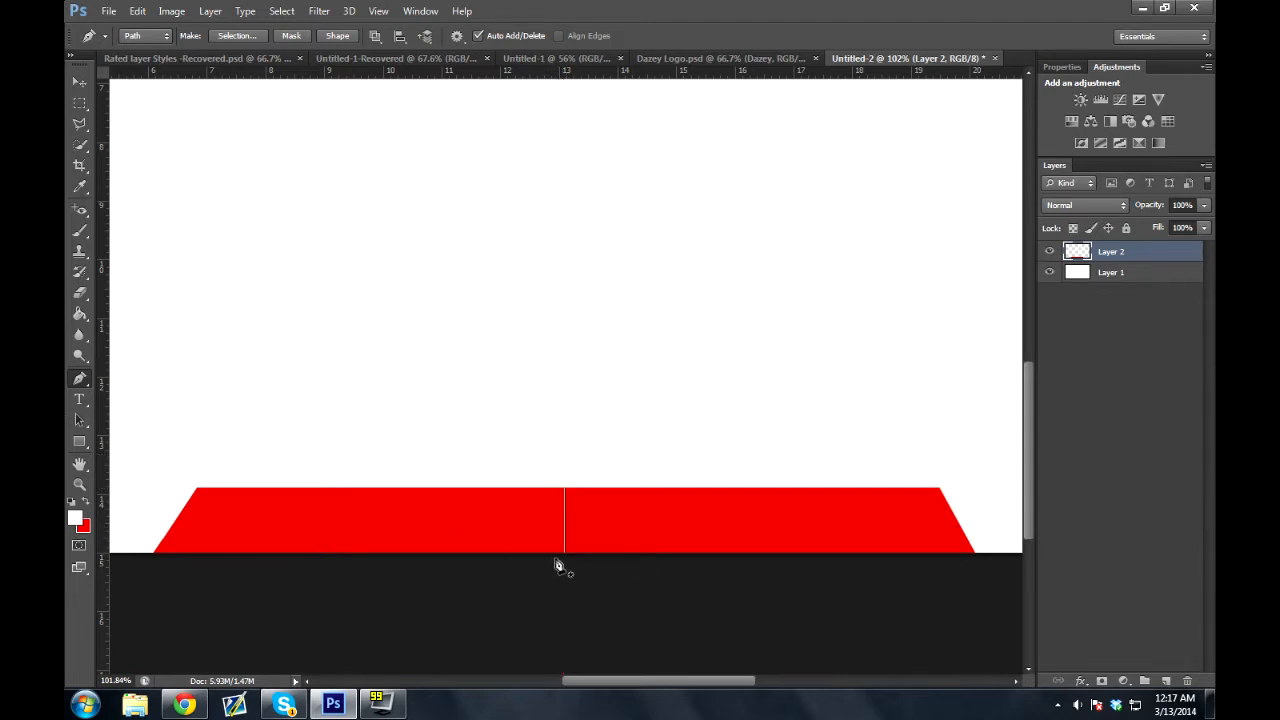
Stroke the vertical centre path on Layer 2 in white using a smaller Brush tip, and delete the path
right_click(566, 519)
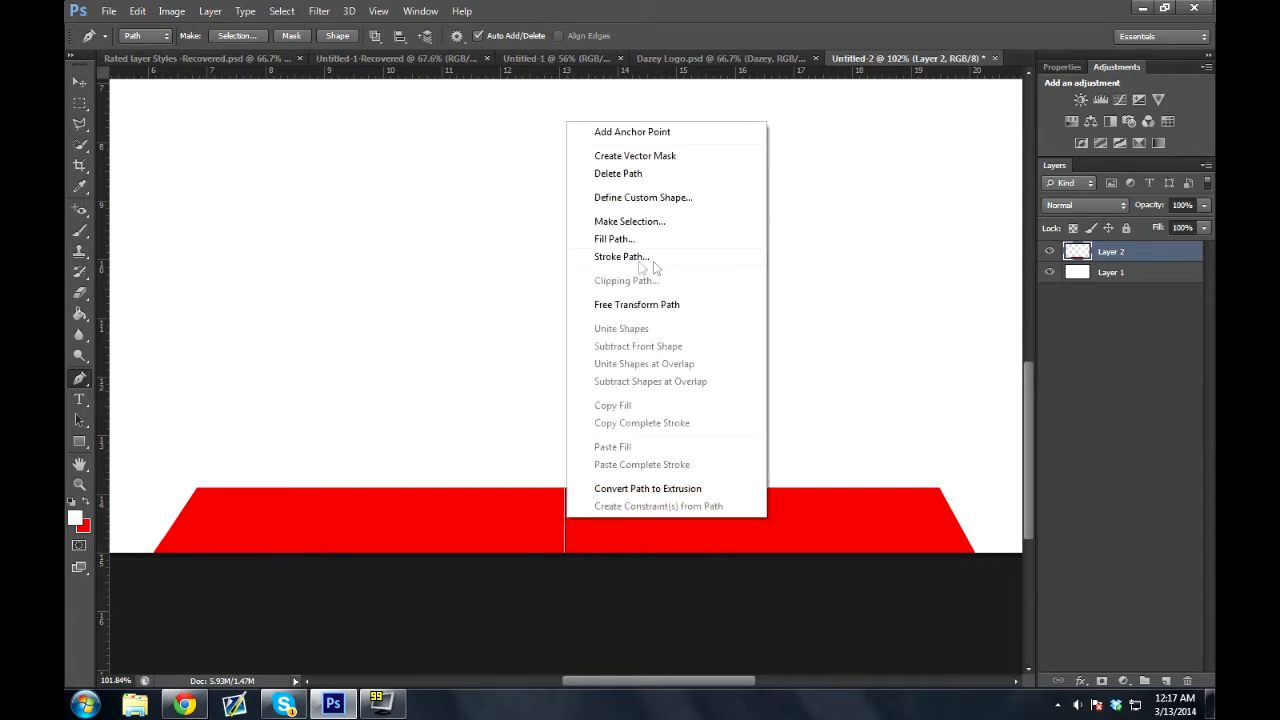
click(272, 462)
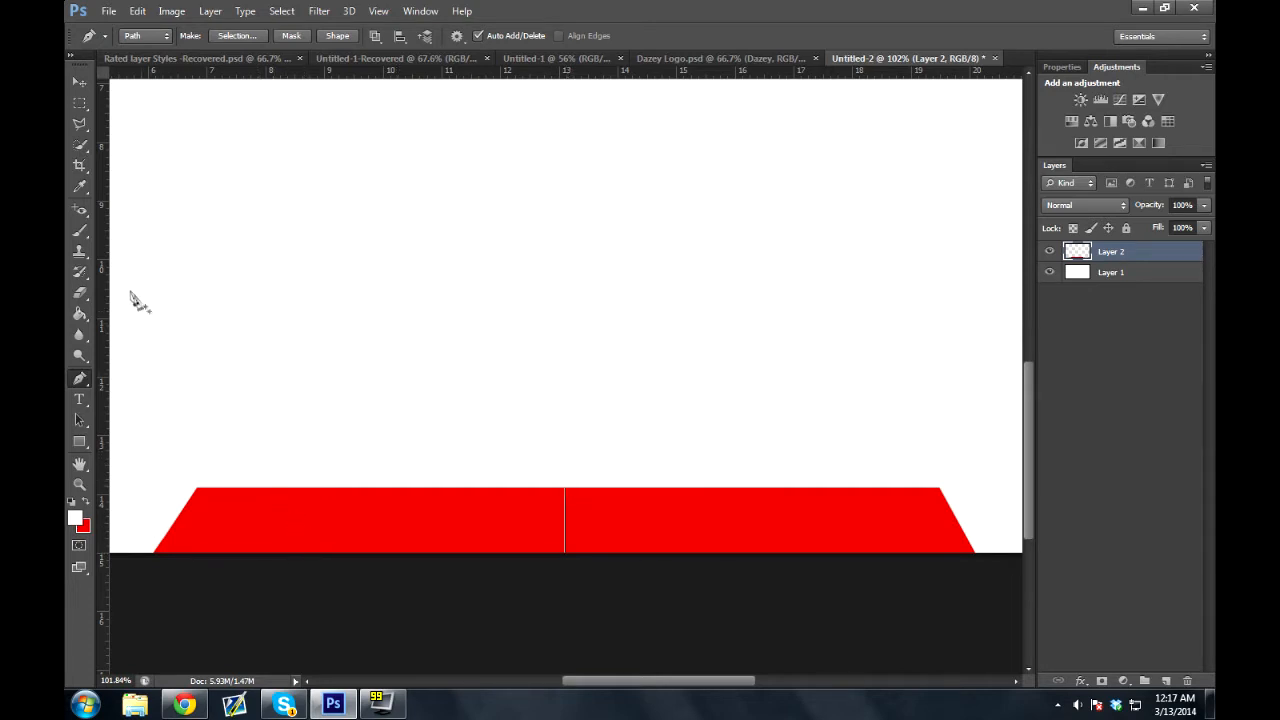
click(80, 231)
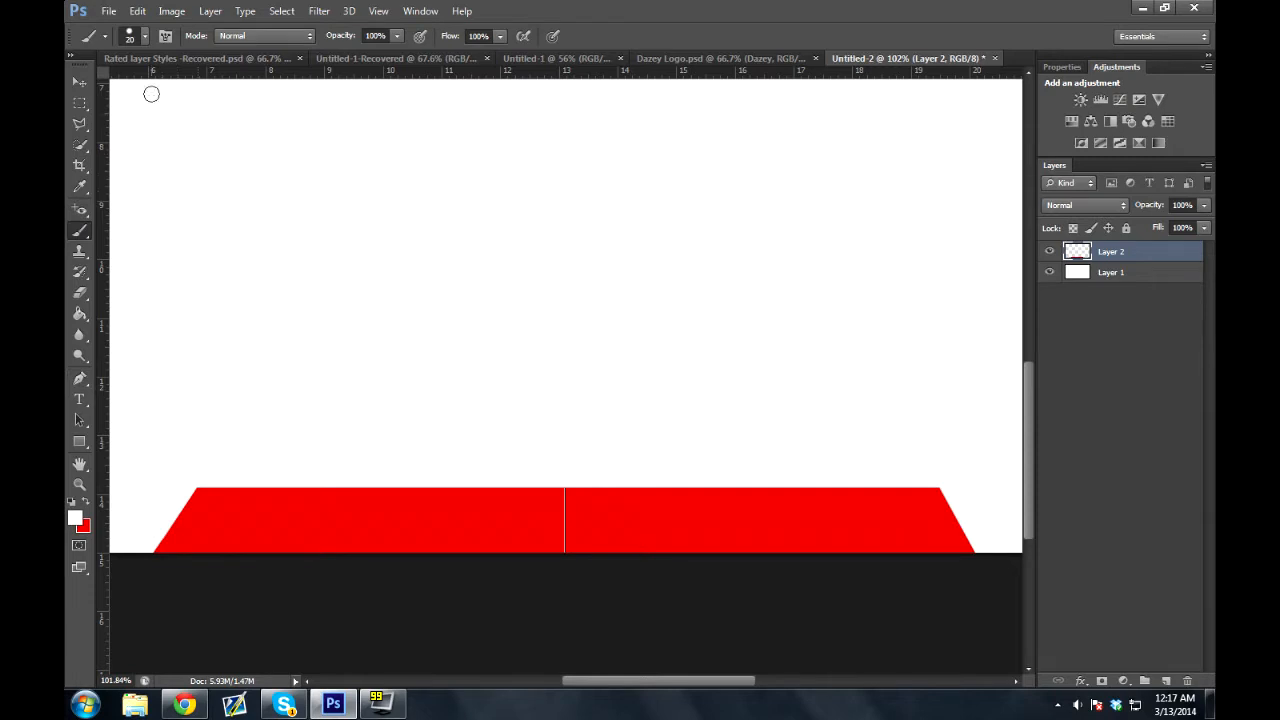
key(bracketleft)
click(80, 378)
right_click(583, 533)
click(655, 270)
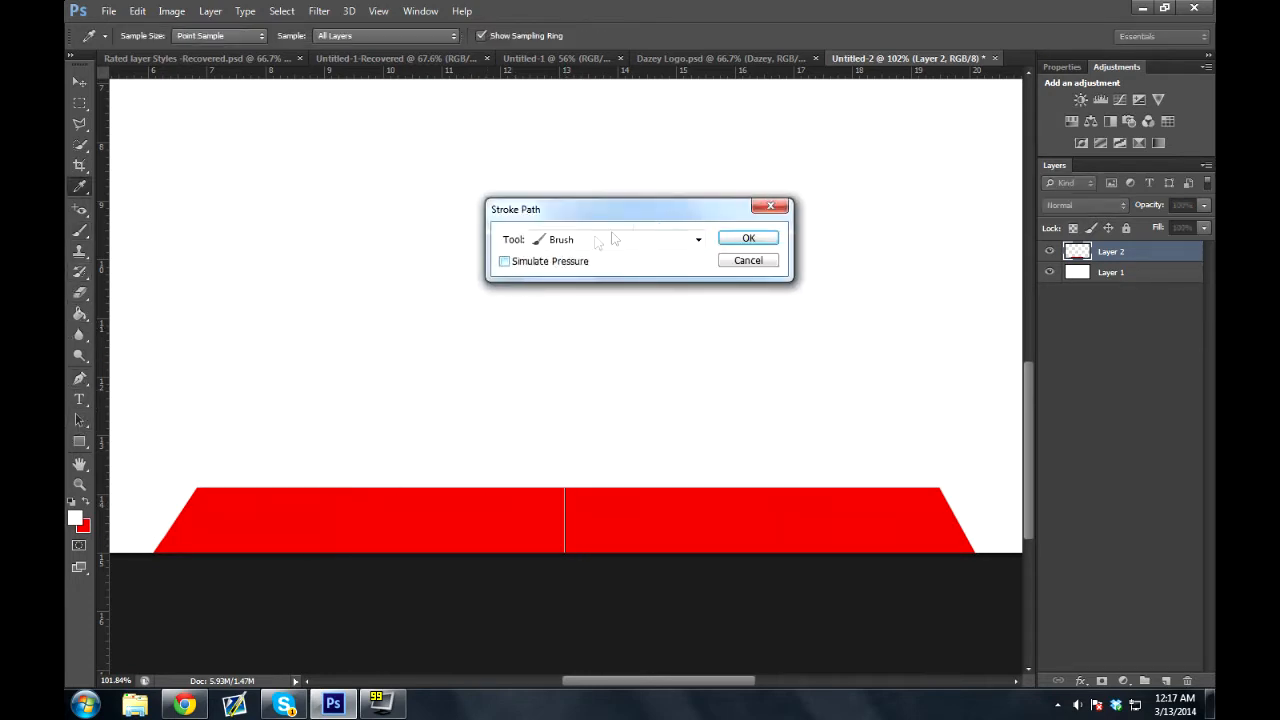
click(676, 239)
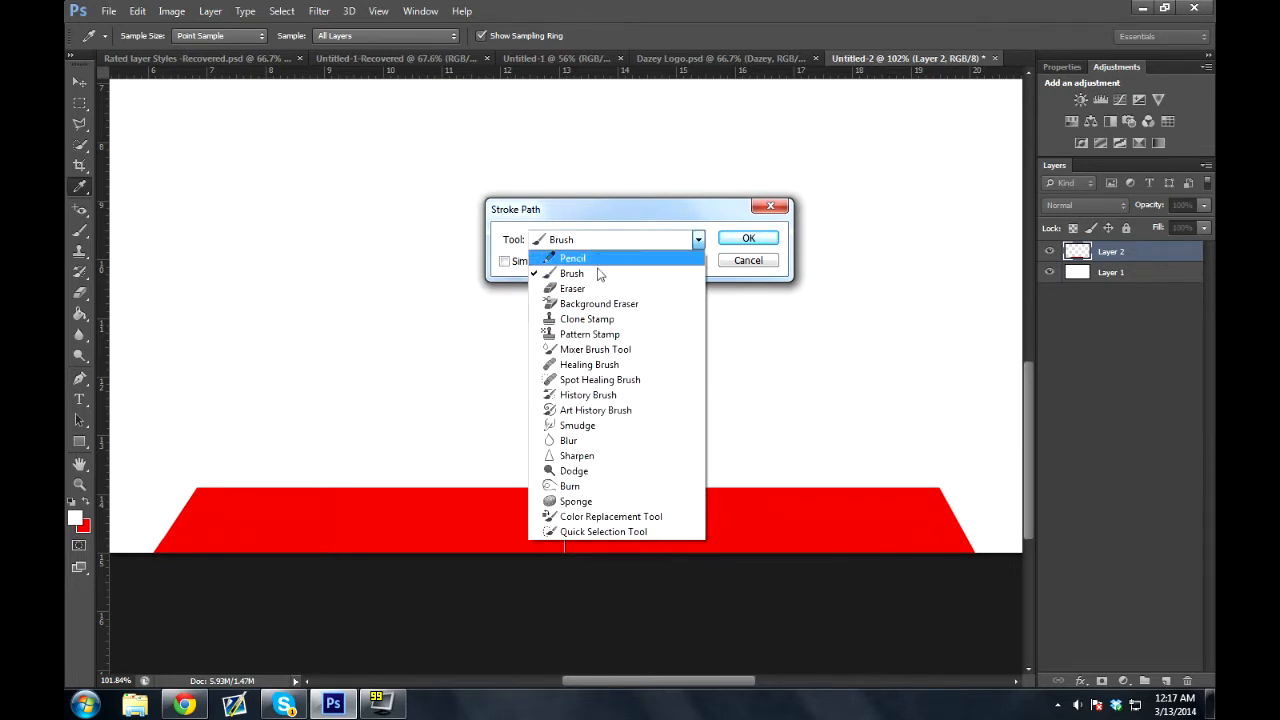
click(598, 273)
click(748, 240)
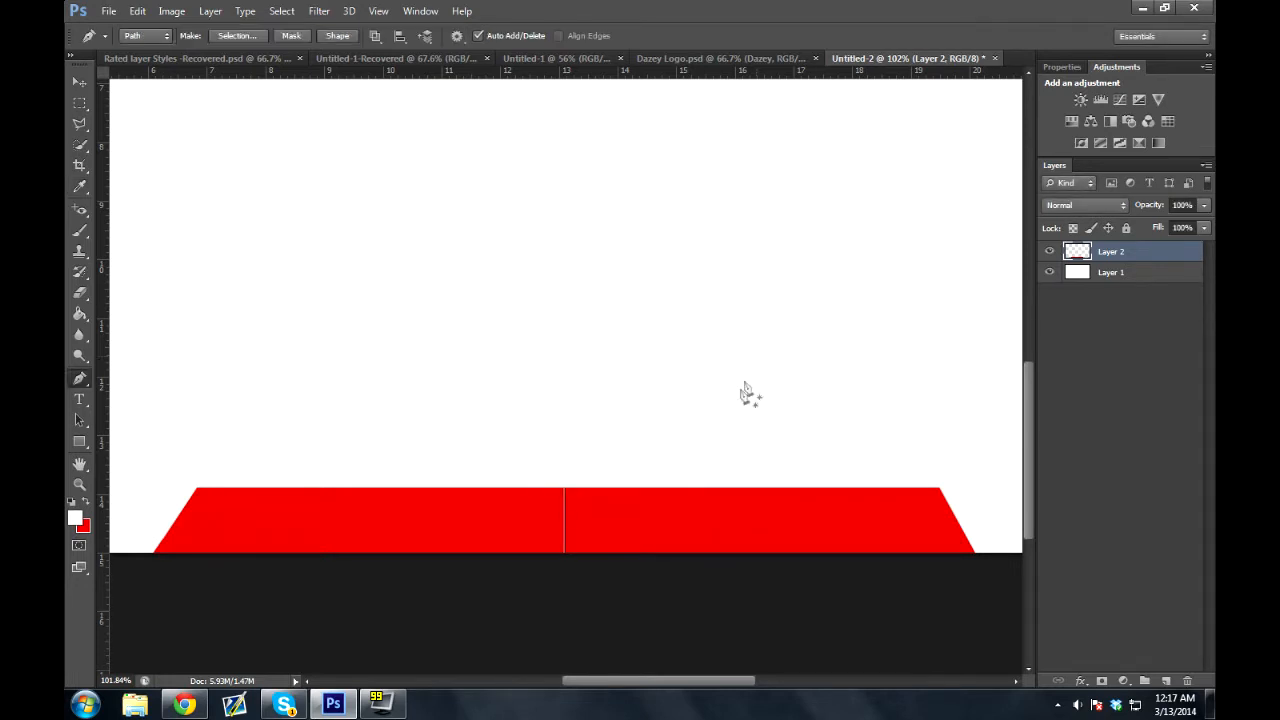
right_click(643, 490)
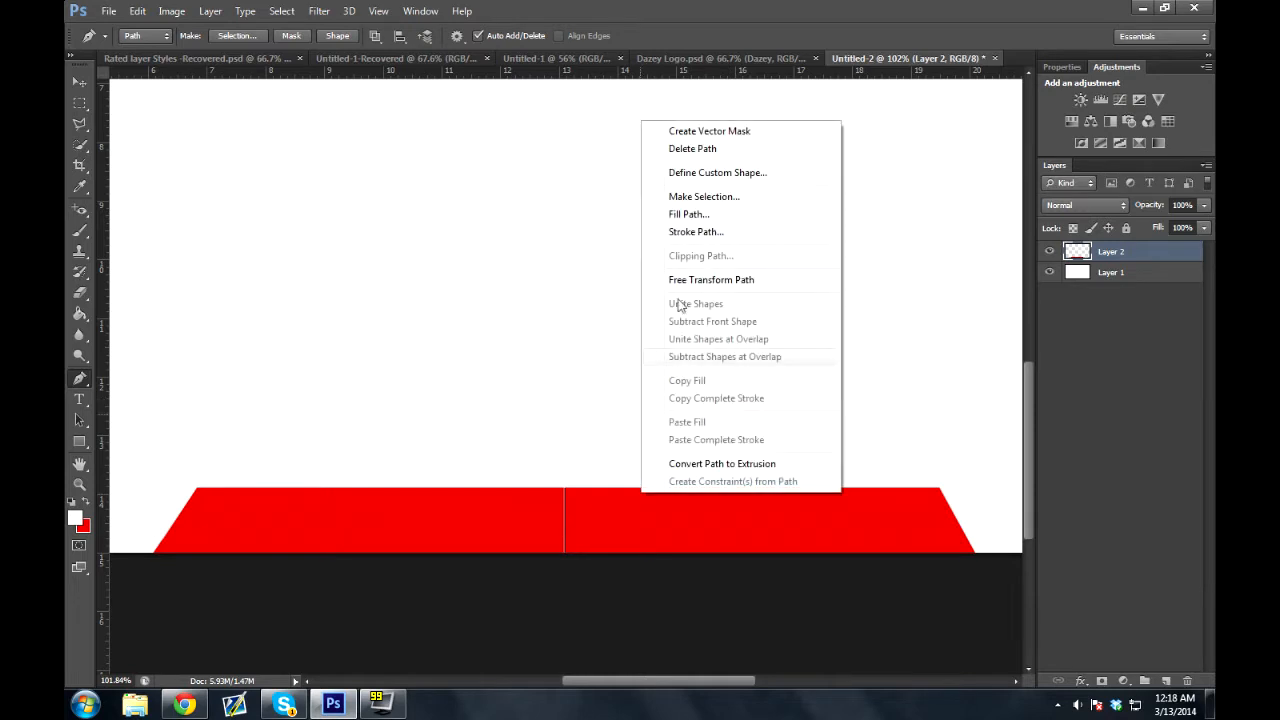
click(672, 150)
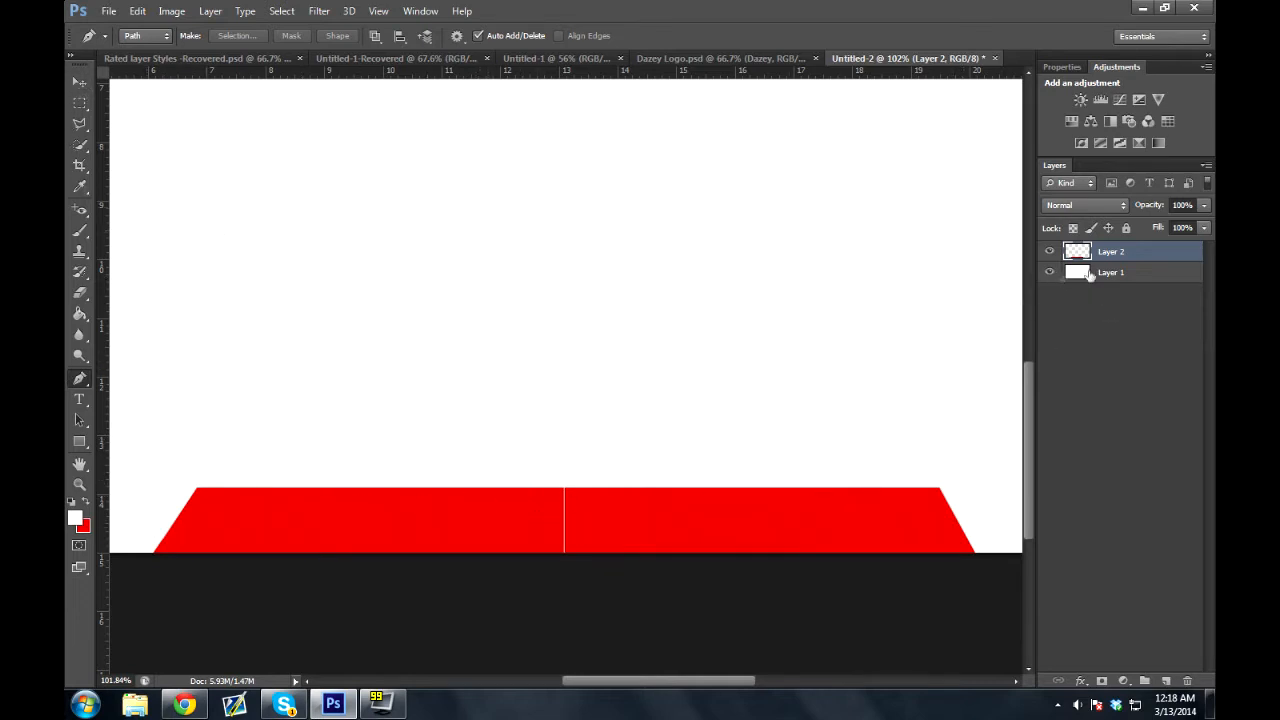
Start a white text line on the red trapezoid's left half in the Ethnocentric font at 30 pt
click(81, 82)
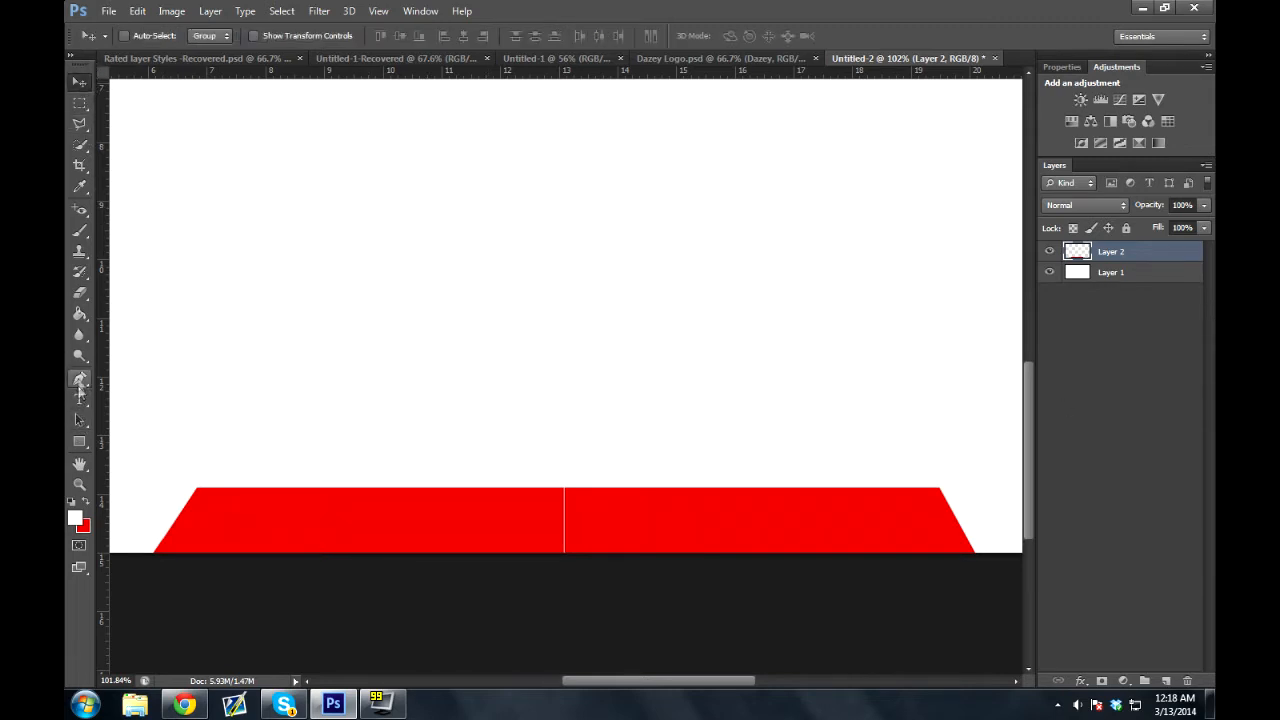
click(79, 399)
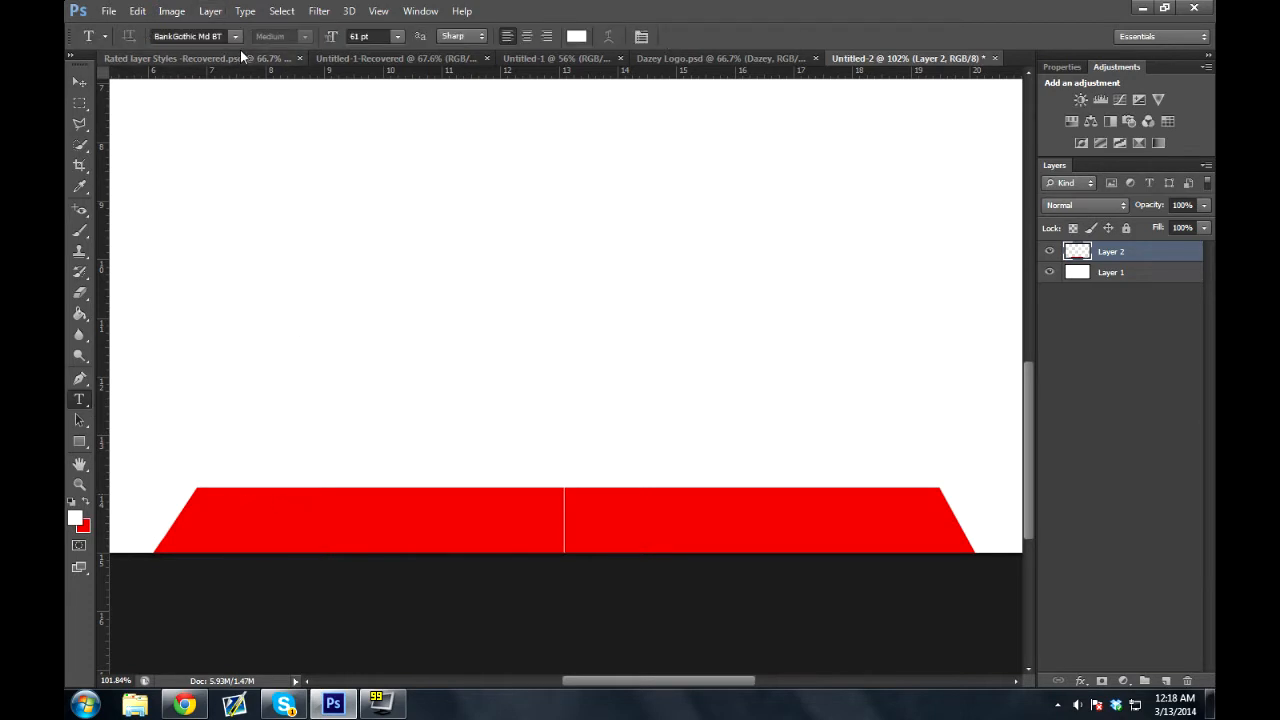
click(235, 36)
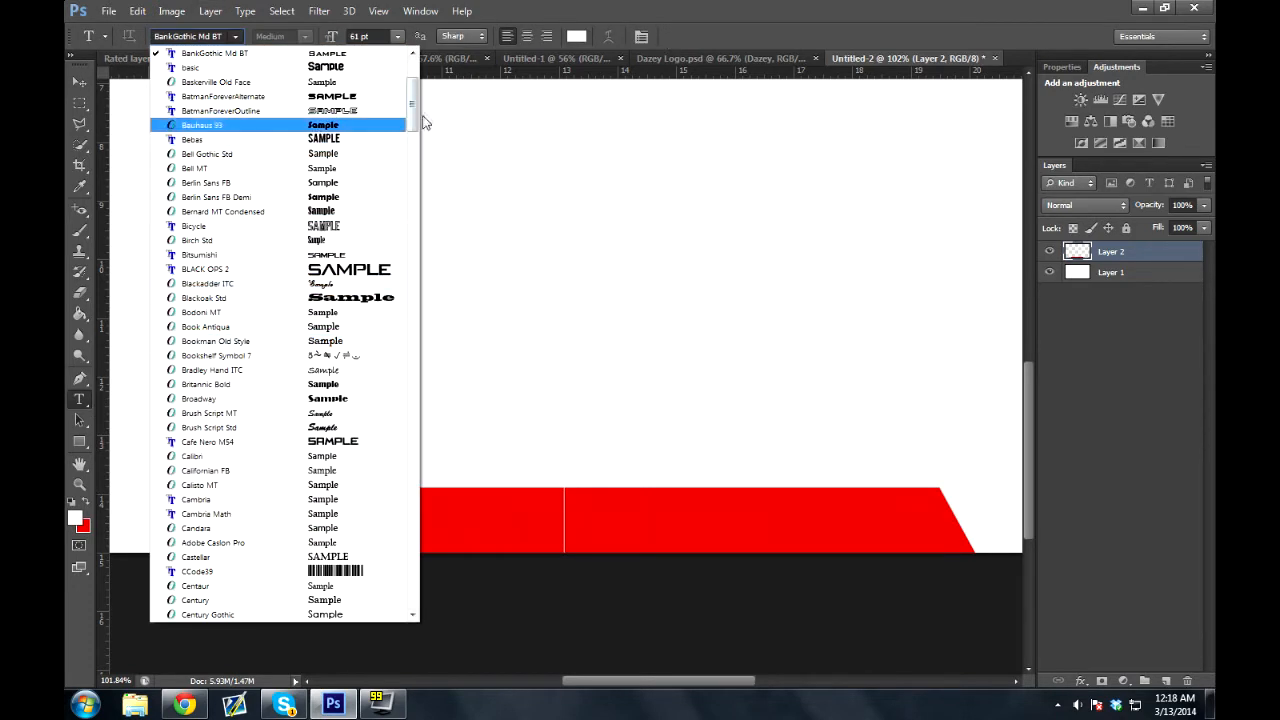
drag(414, 106, 416, 217)
click(300, 182)
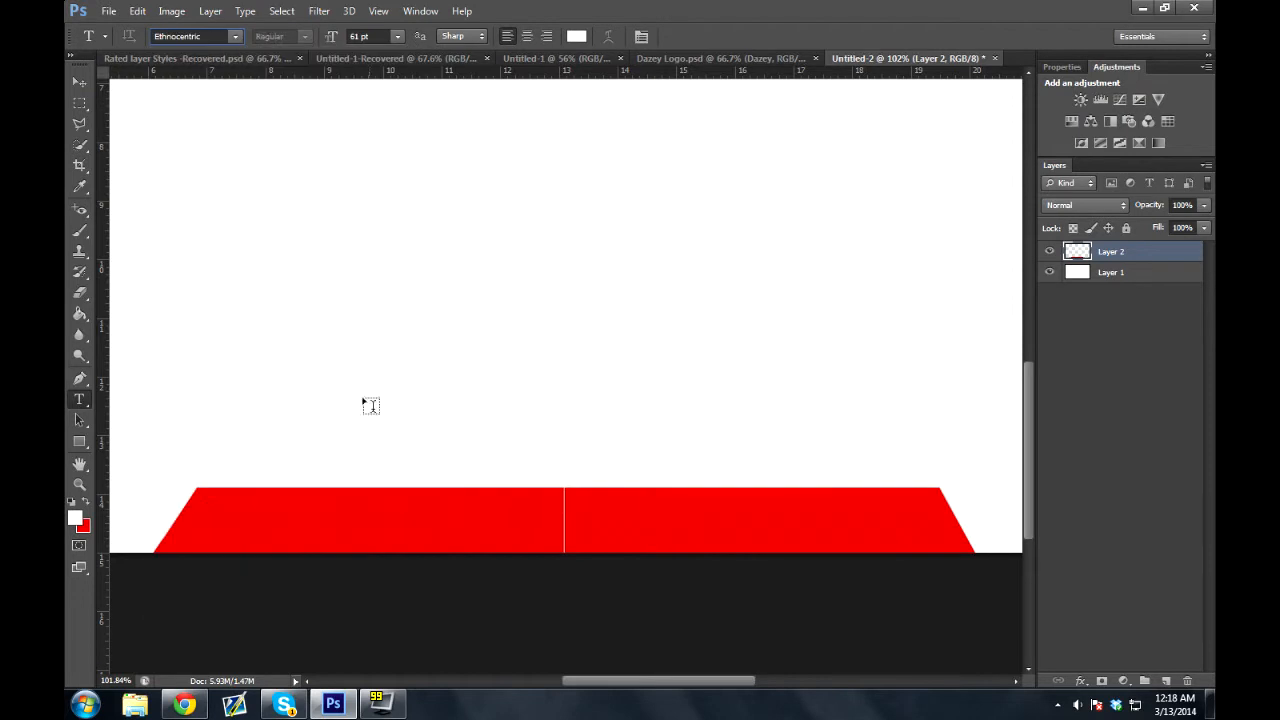
click(224, 516)
drag(321, 40, 290, 50)
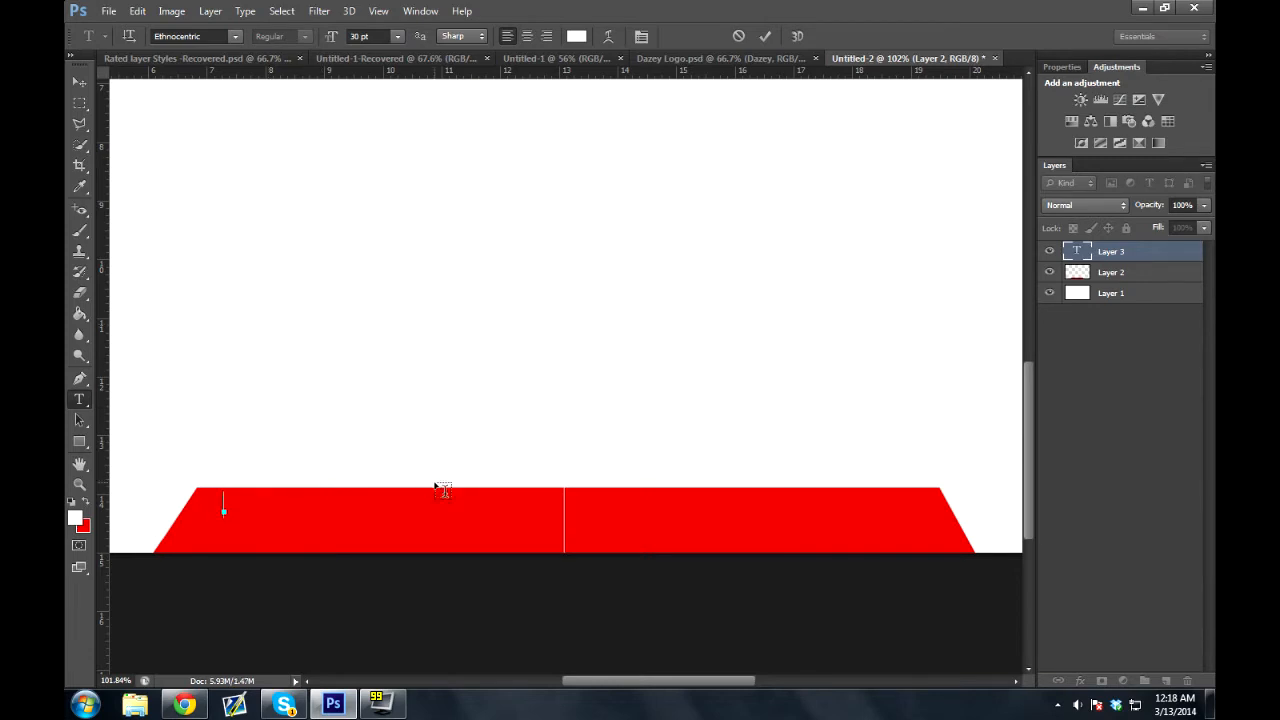
Enter APORIA CUSTOMS as the text on the trapezoid's left half and commit it
text(APORIA)
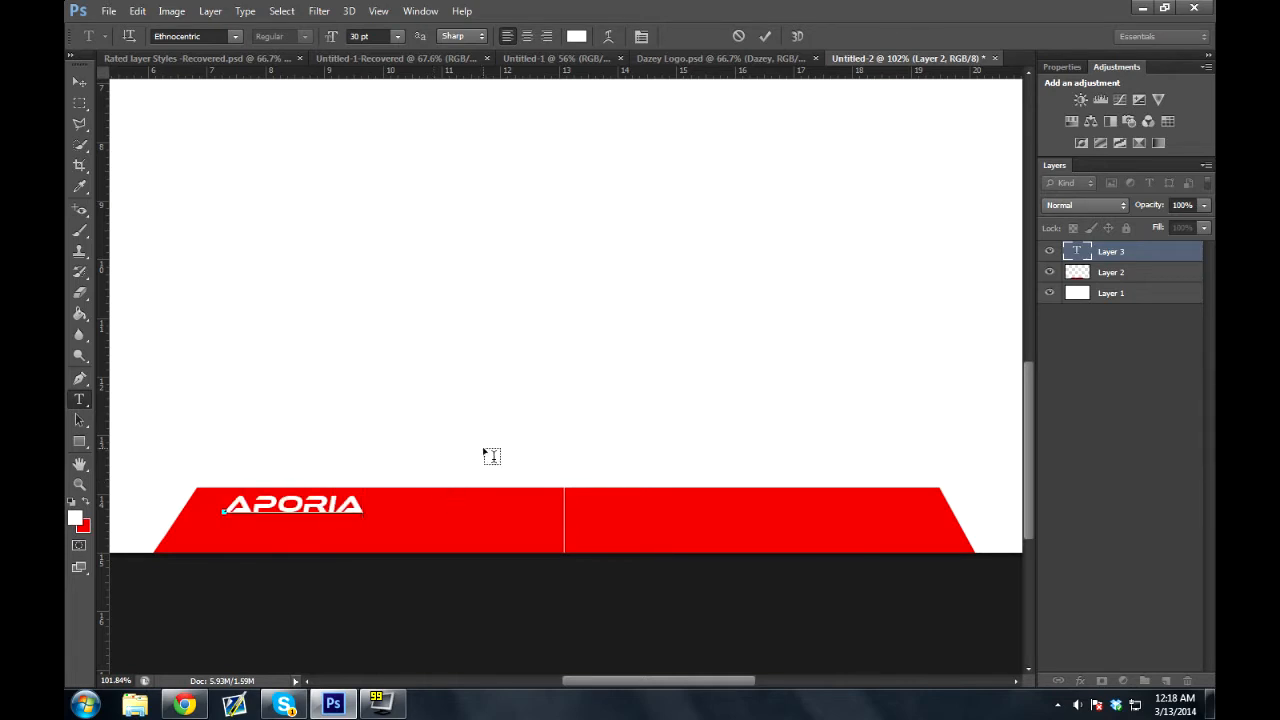
text(CUSTOM)
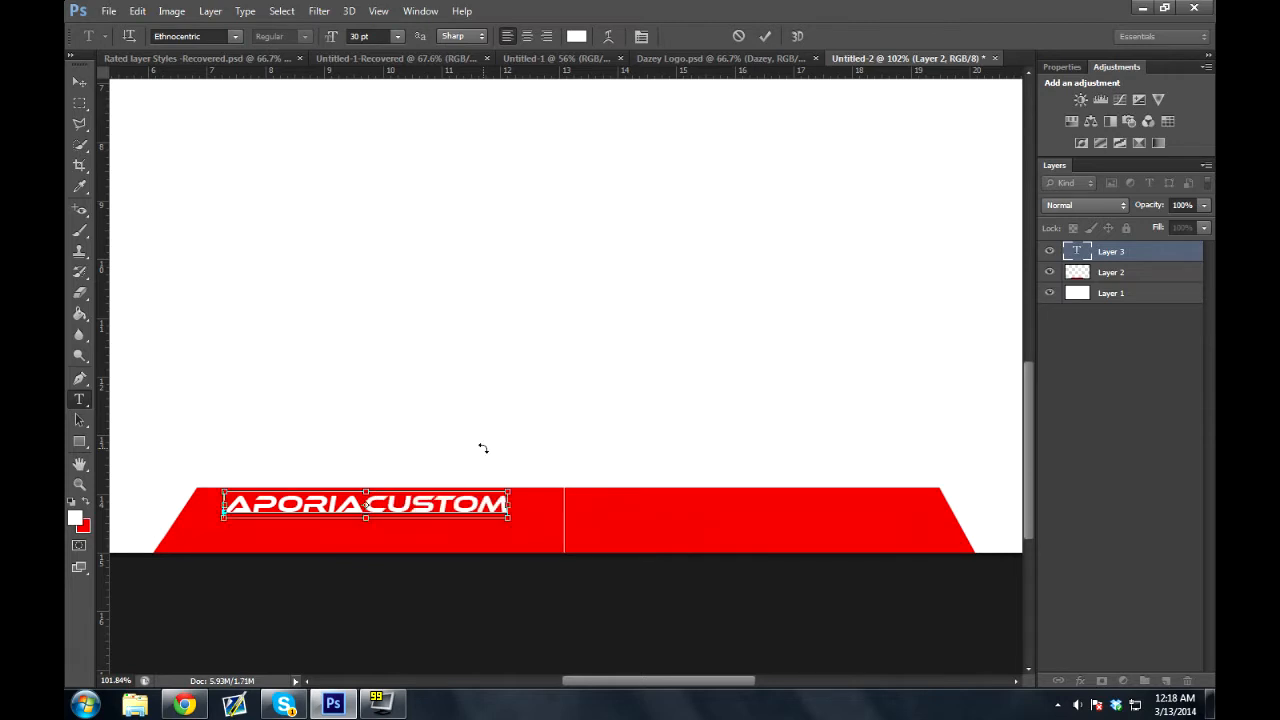
key(ctrl+Left)
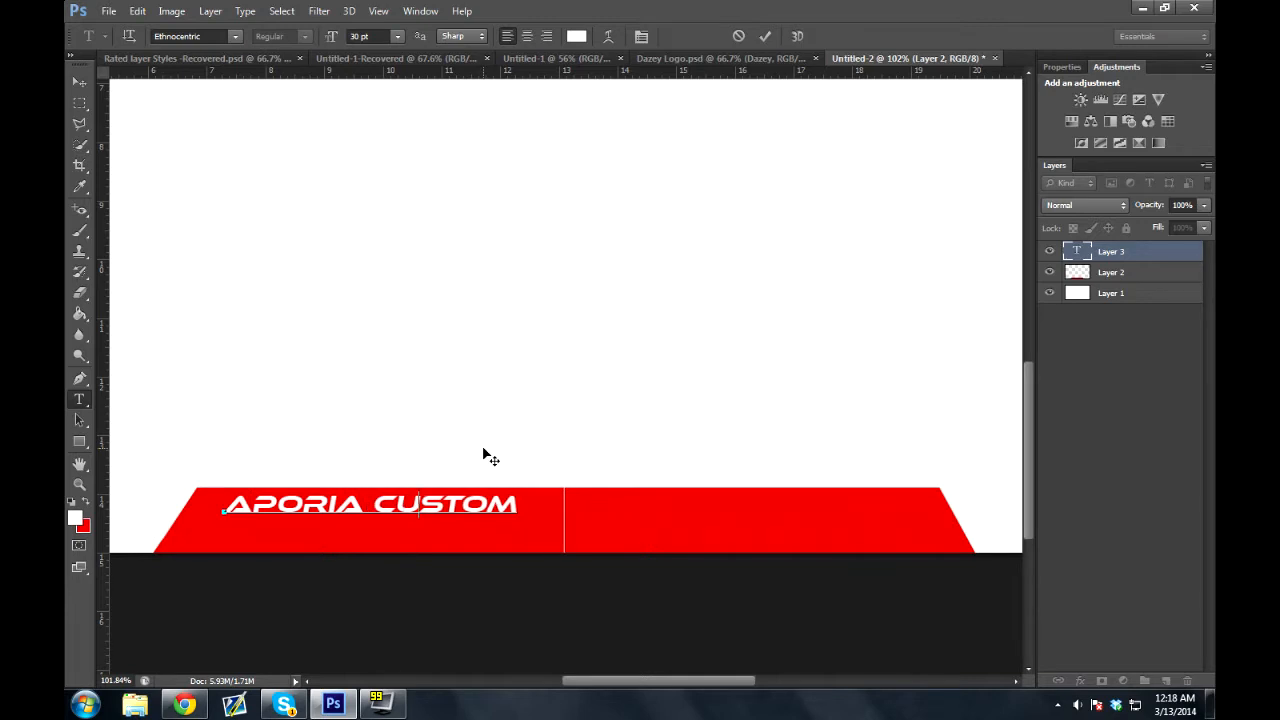
text(S)
click(82, 80)
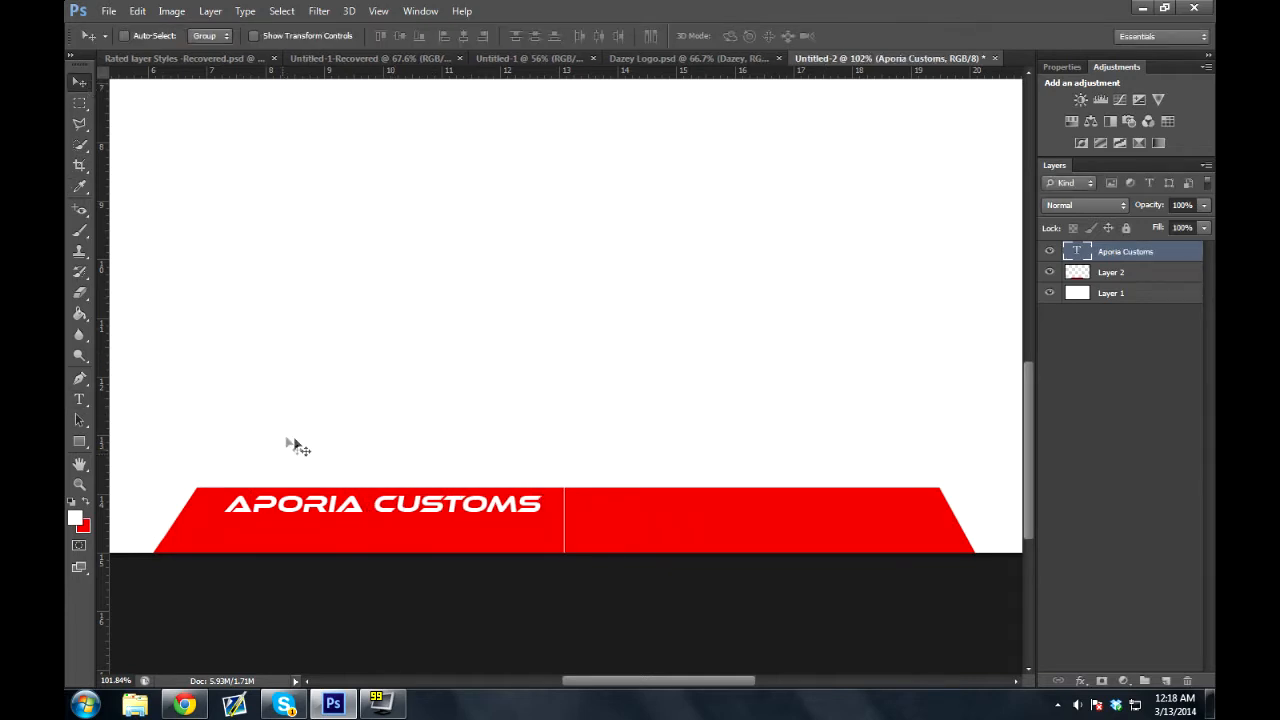
Scale the APORIA CUSTOMS text down slightly and place it near the top of the trapezoid's left half
key(ctrl+t)
drag(225, 492, 265, 492)
key(Return)
drag(431, 510, 405, 505)
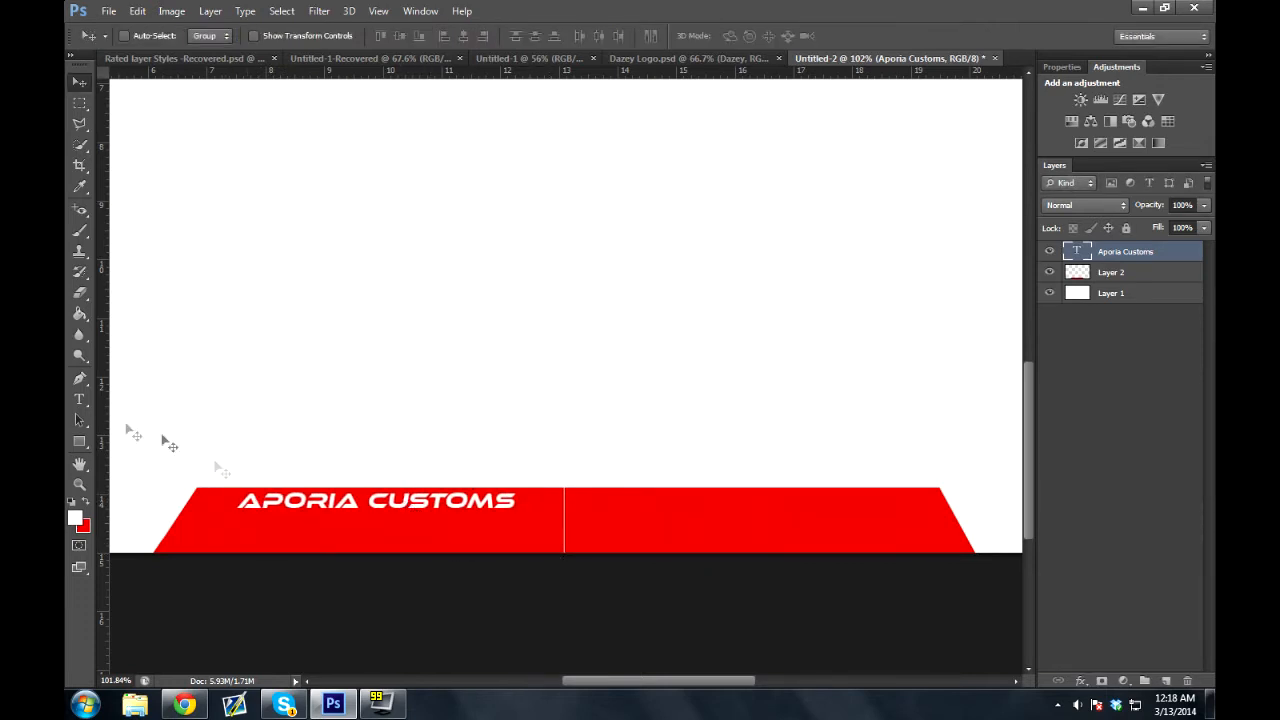
Add a second white text line reading USE PROMO CODE BARK5 below APORIA CUSTOMS
click(80, 399)
click(220, 524)
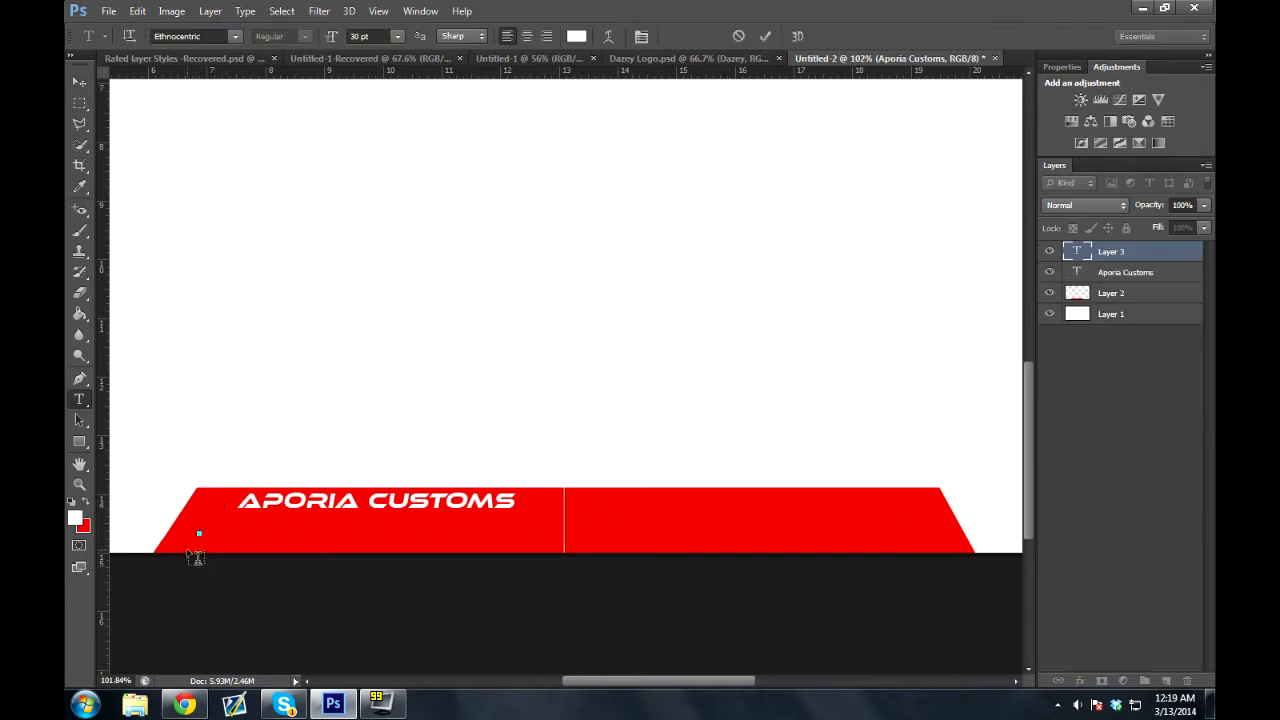
text(UISE)
key(BackSpace)
key(BackSpace)
key(BackSpace)
text(SE PROMO )
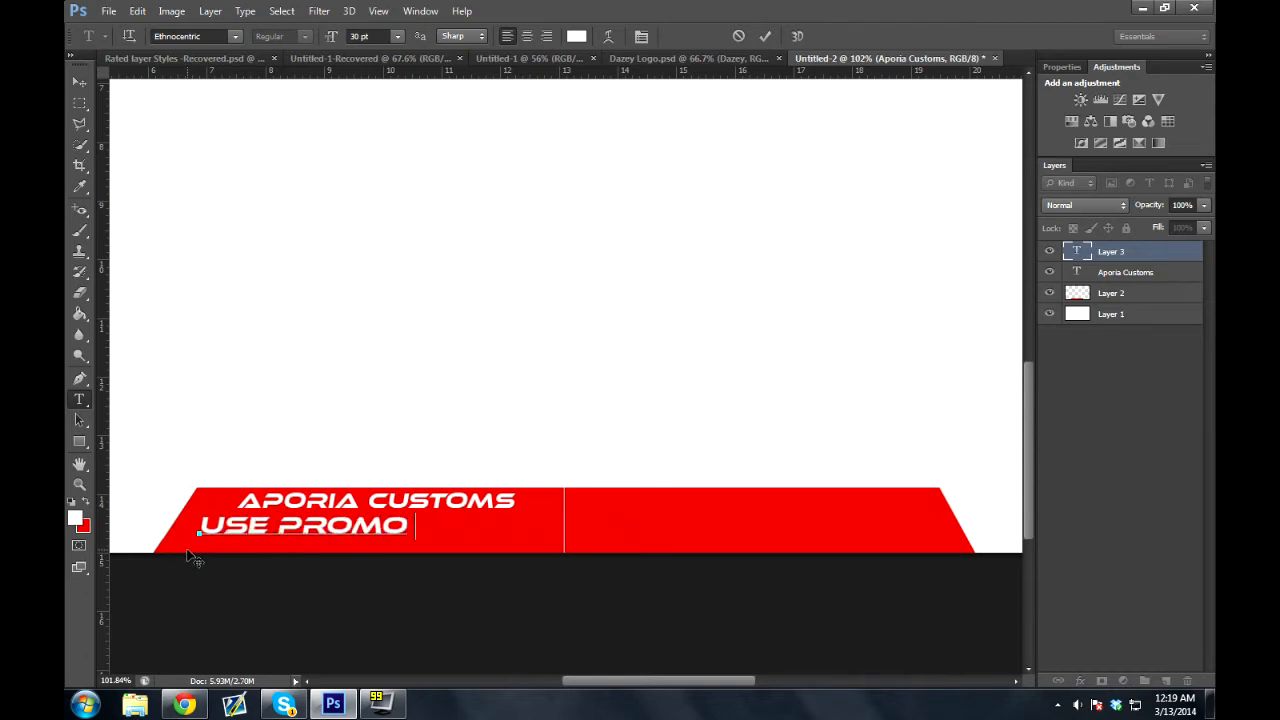
text(CODE )
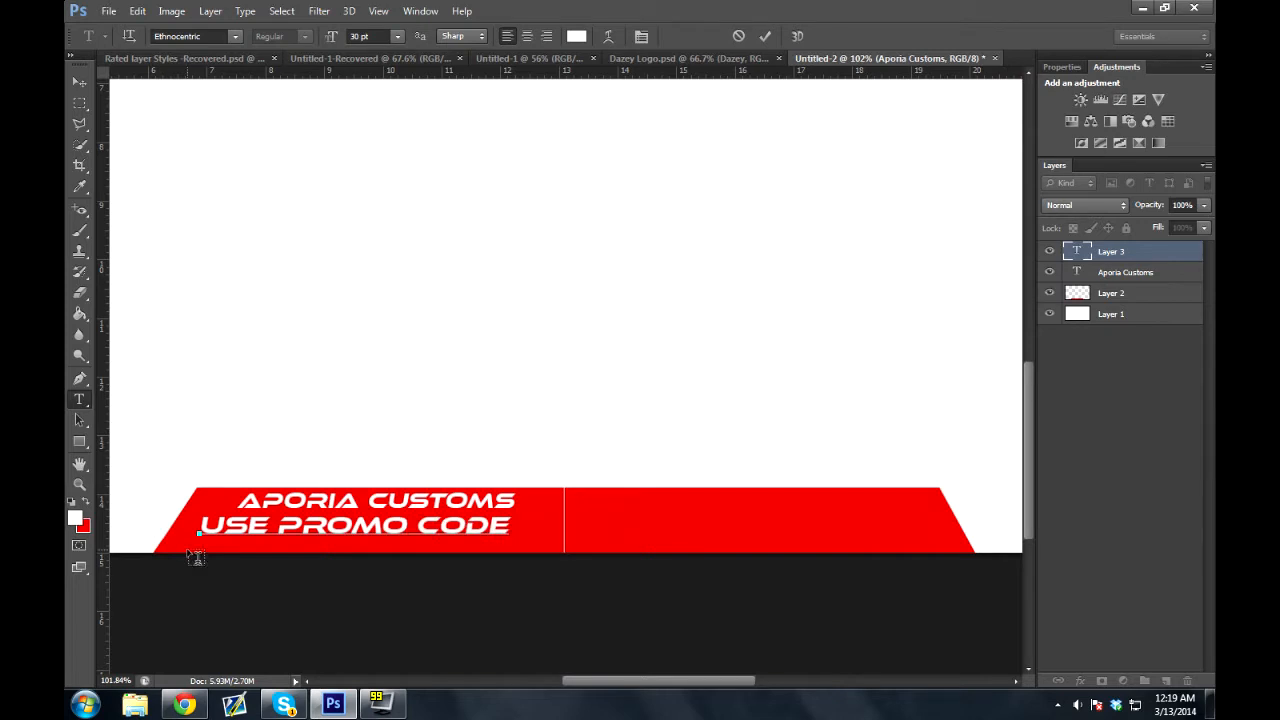
text(BARK5)
click(80, 82)
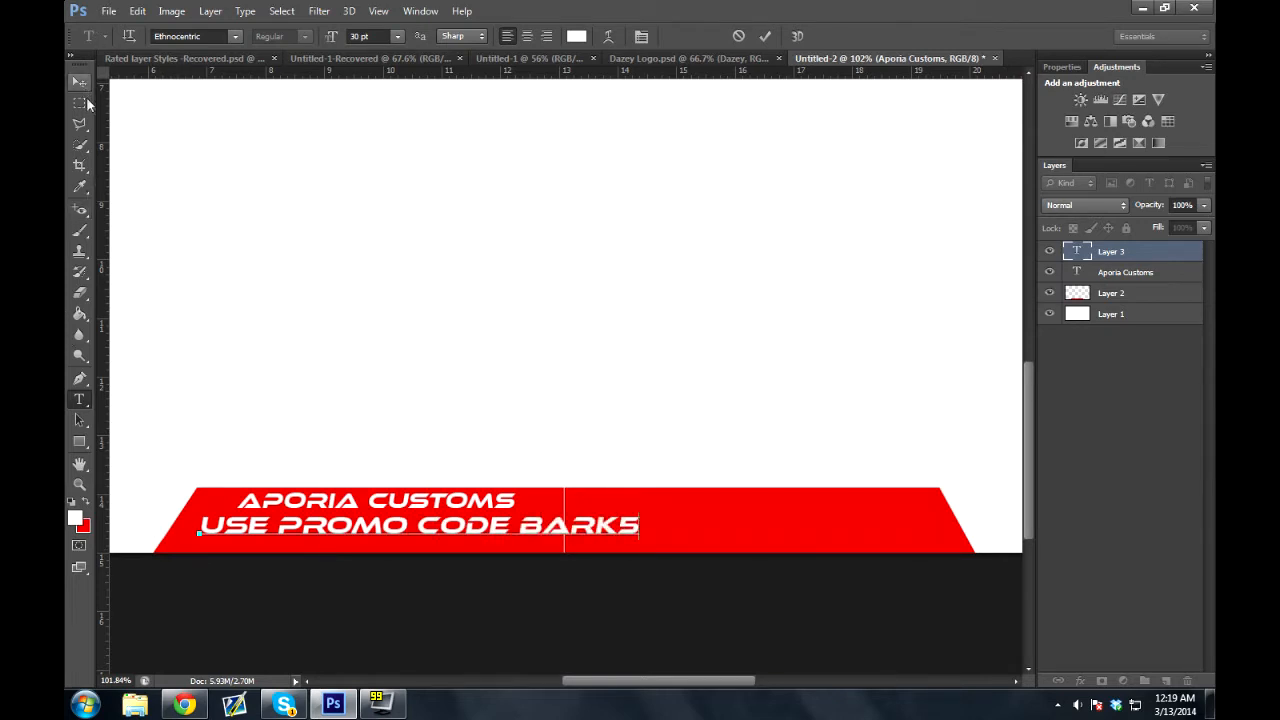
Scale the USE PROMO CODE BARK5 text down to about the width of the APORIA CUSTOMS line
key(ctrl+t)
drag(640, 514, 446, 523)
key(Return)
Nudge the promo code text vertically to leave a clear gap beneath the APORIA CUSTOMS line
key(Up)
key(Up)
key(Up)
key(Up)
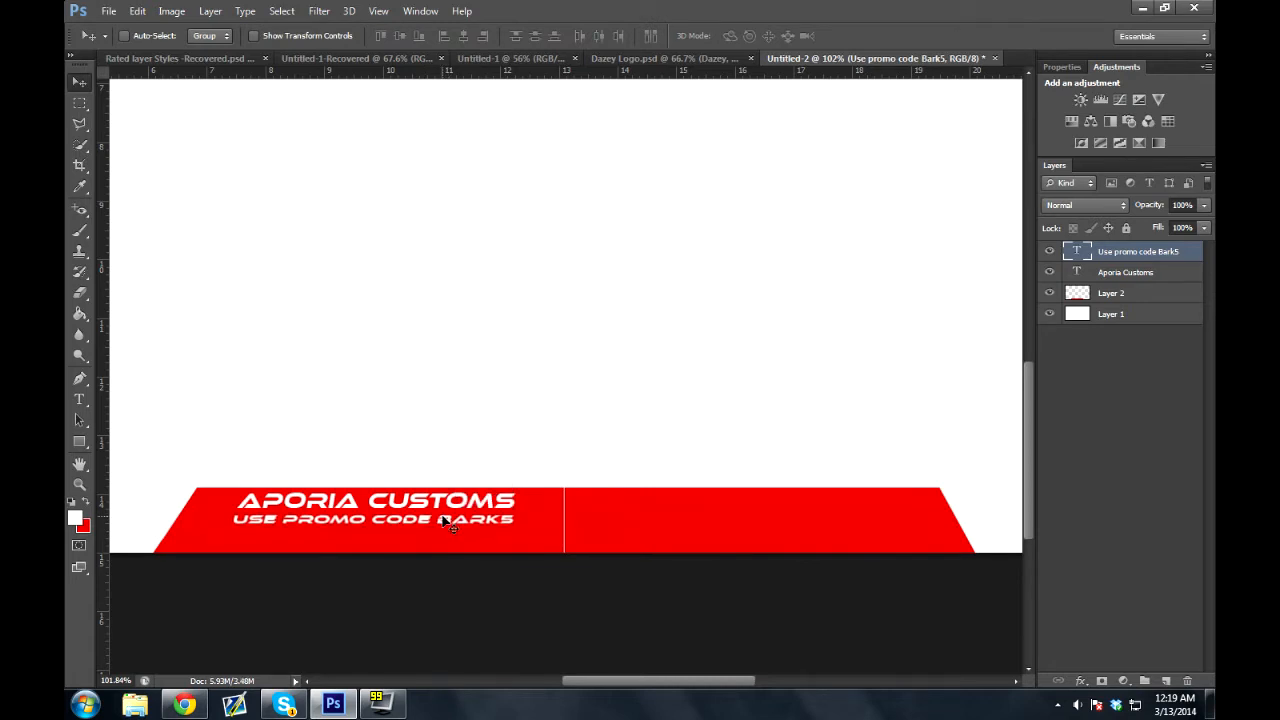
key(Down)
key(Down)
key(Down)
key(Down)
key(Down)
key(Down)
key(Down)
key(Down)
key(Down)
key(Down)
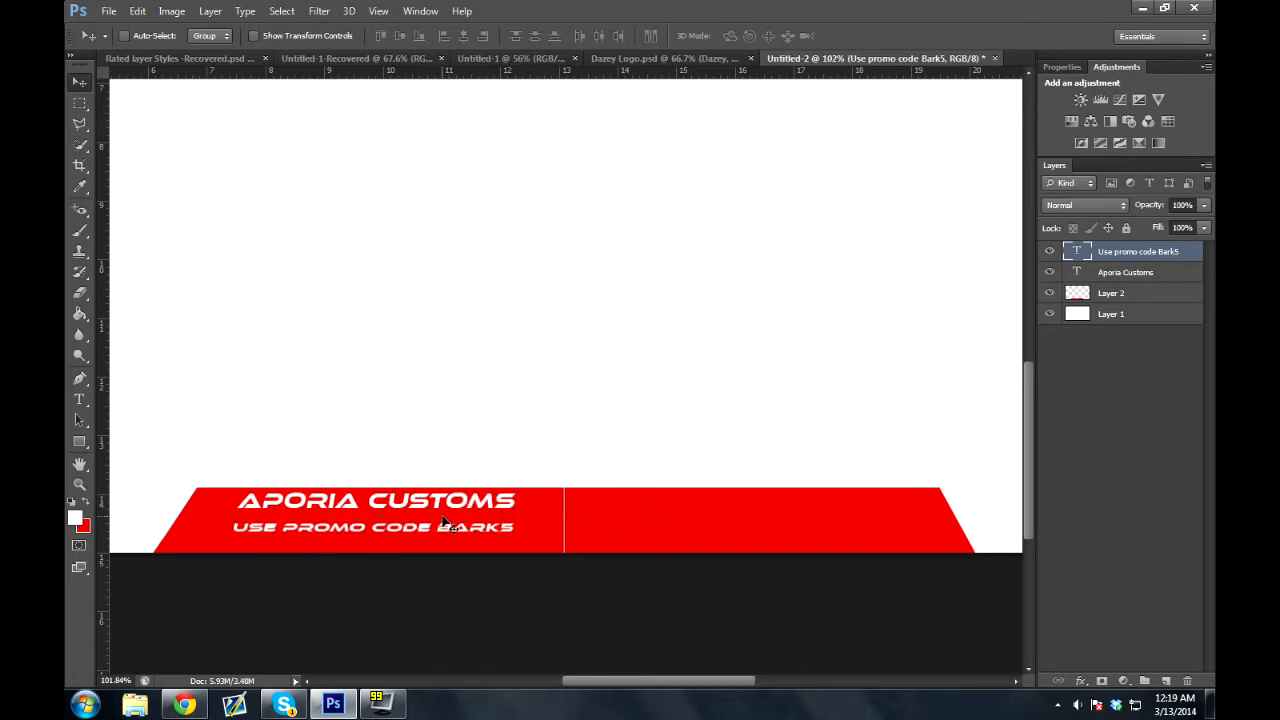
Stretch the promo code text downward to 125% of its height, keeping its width
key(ctrl+t)
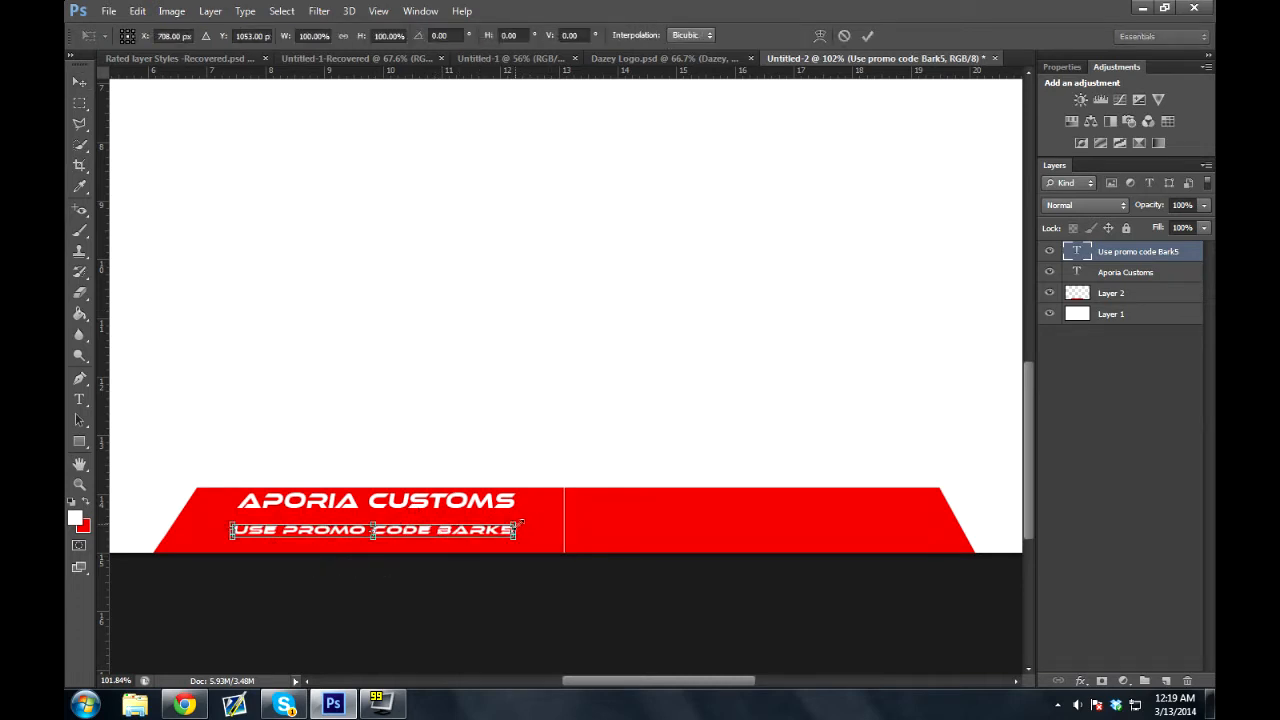
drag(517, 531, 511, 531)
key(Return)
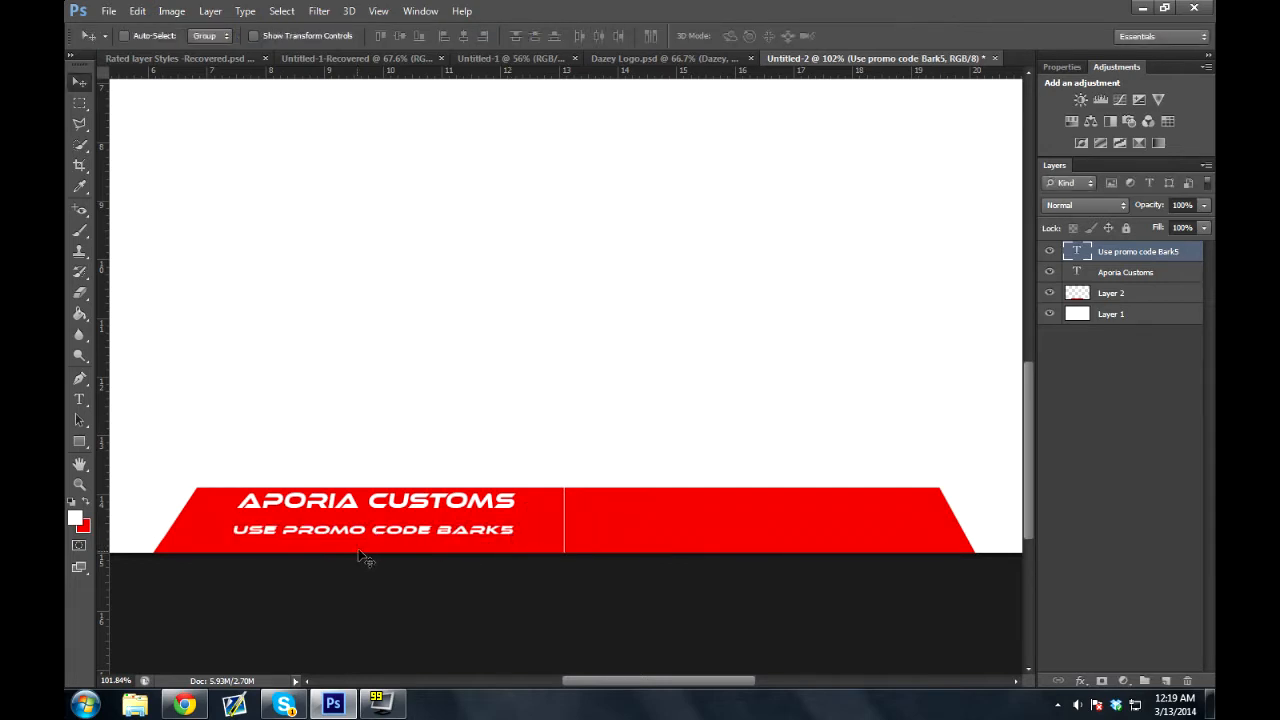
key(ctrl+t)
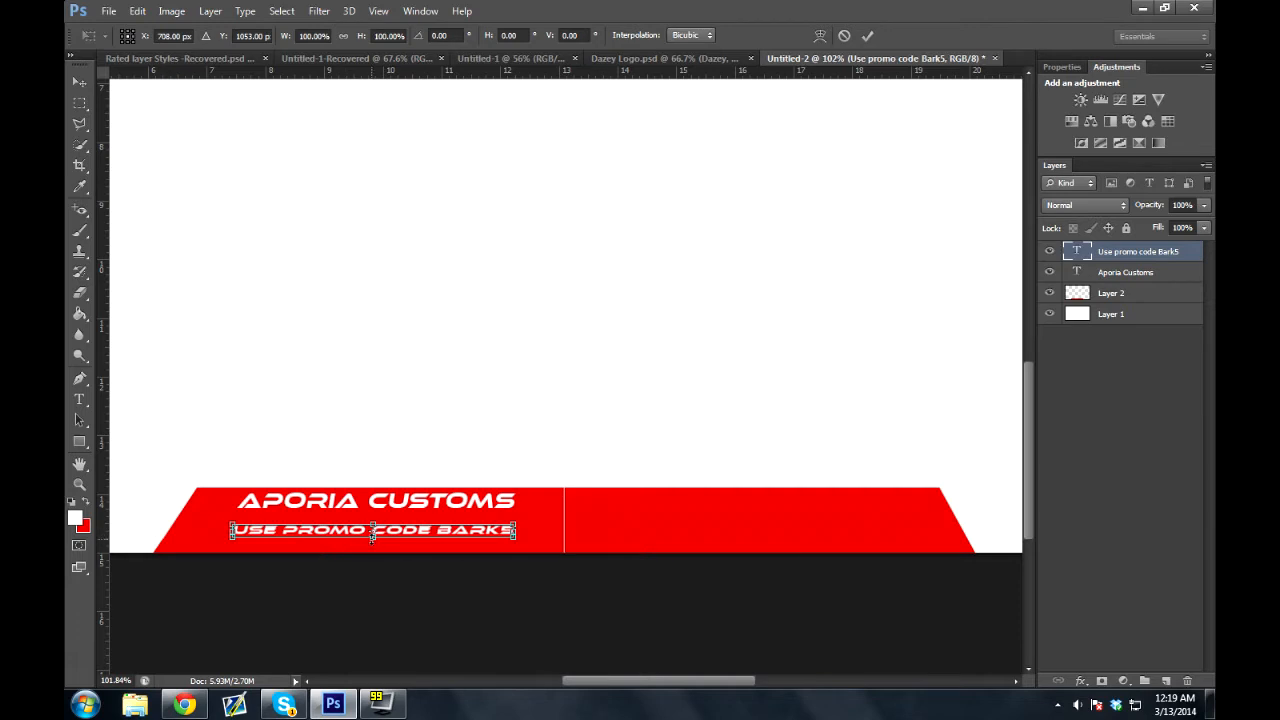
drag(372, 535, 372, 539)
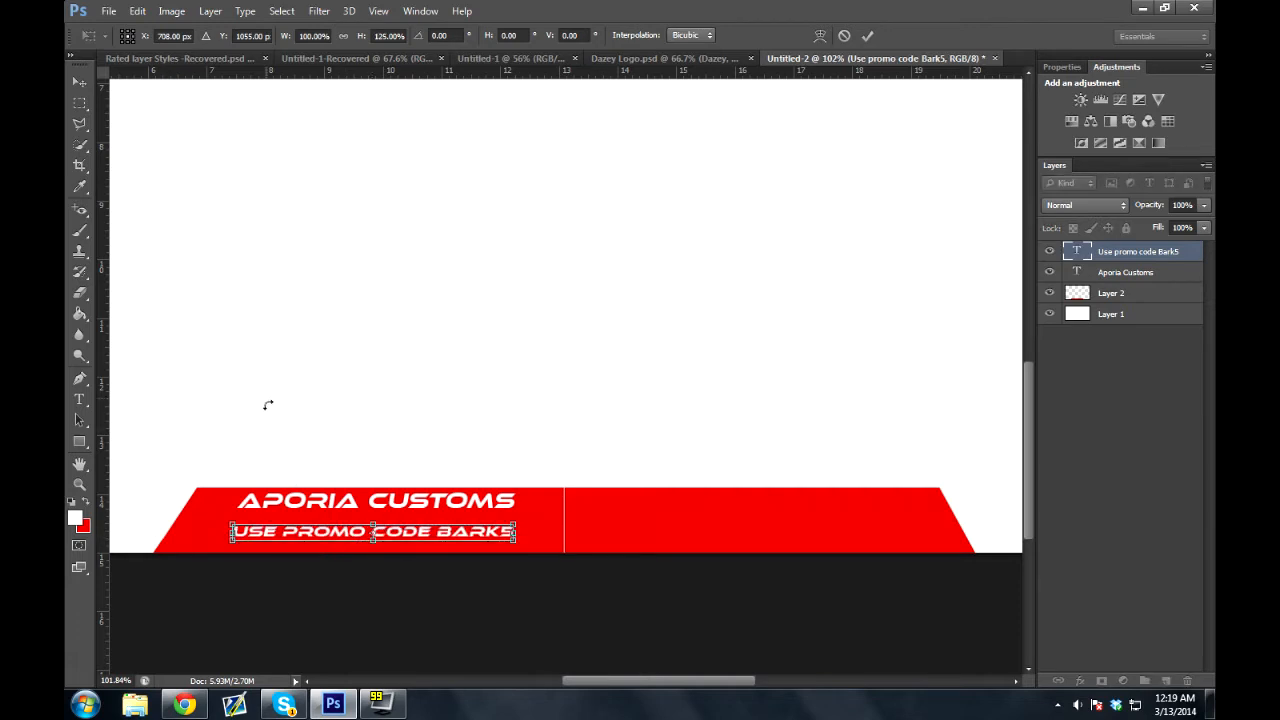
key(Return)
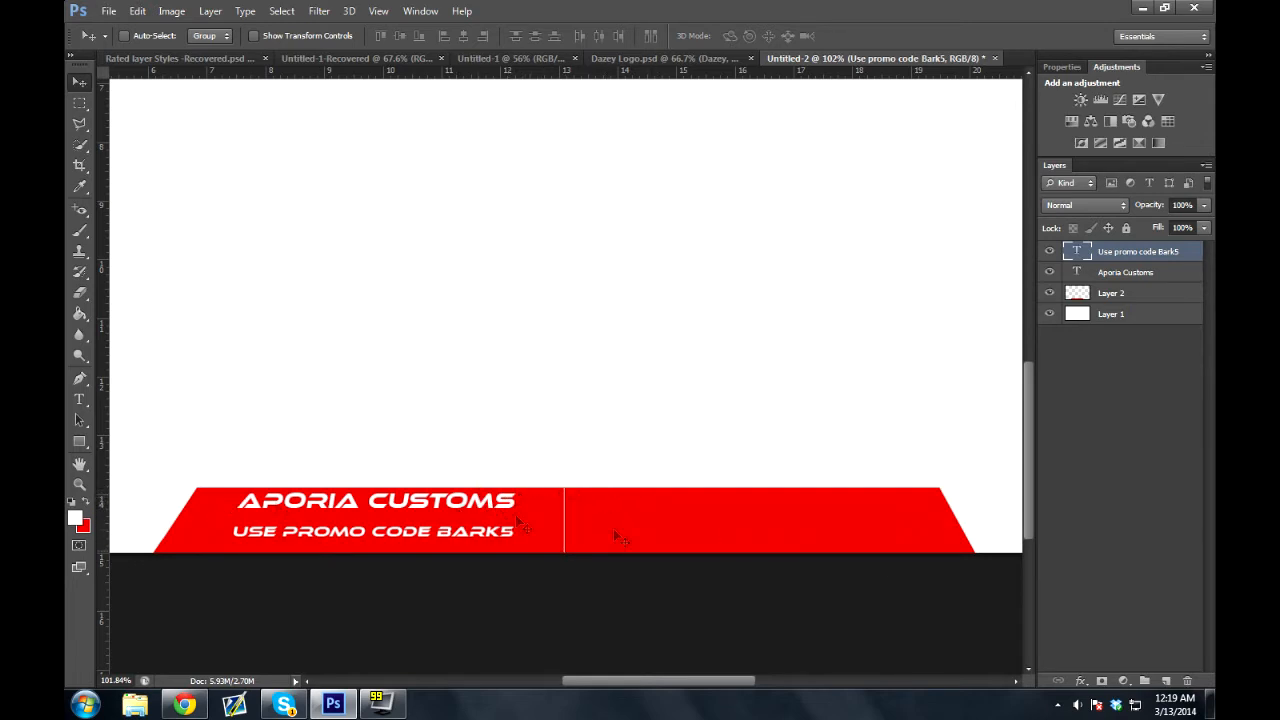
Create a new layer and draw a short slanted Pen segment up from the trapezoid's top edge, left of the centre line
click(80, 378)
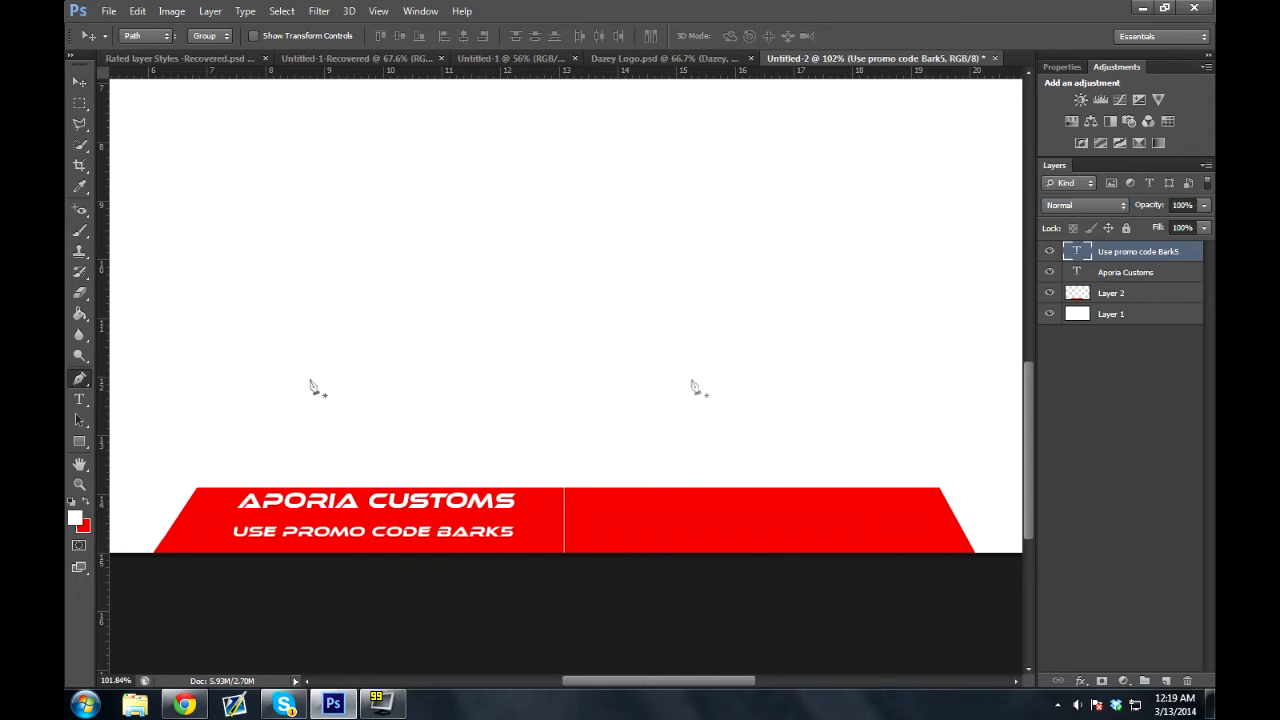
key(ctrl+shift+n)
key(Return)
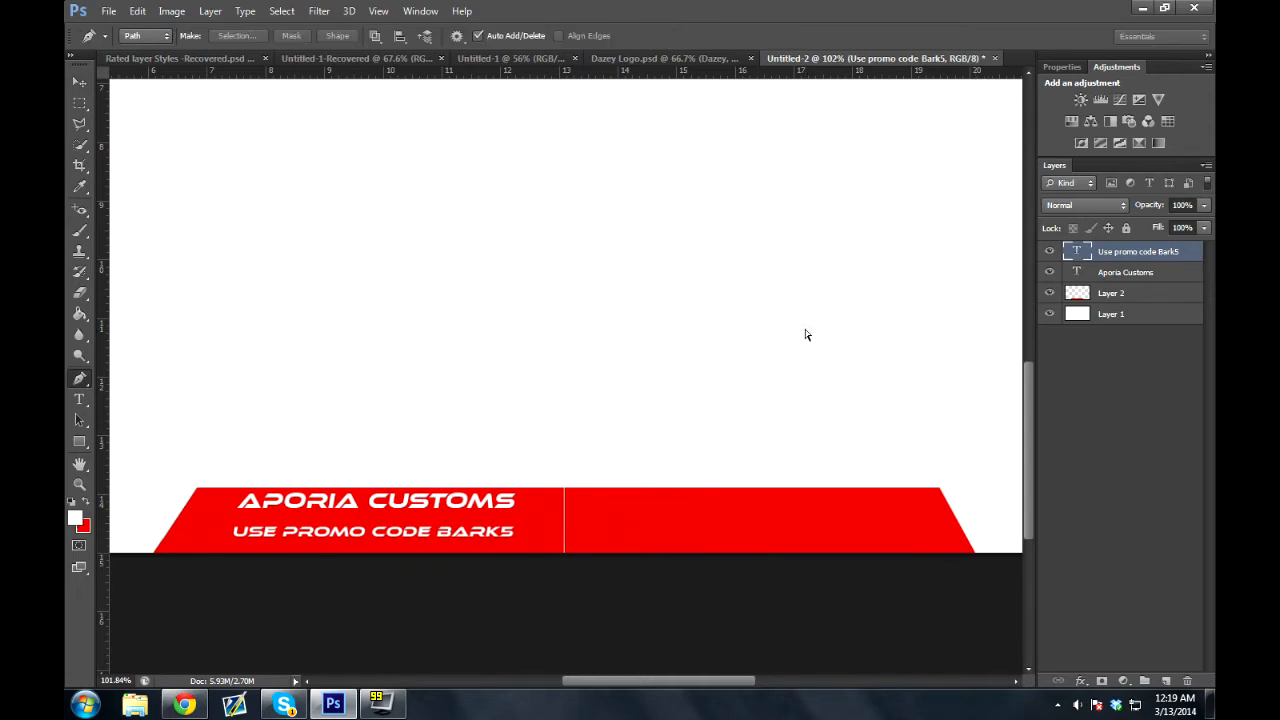
click(456, 489)
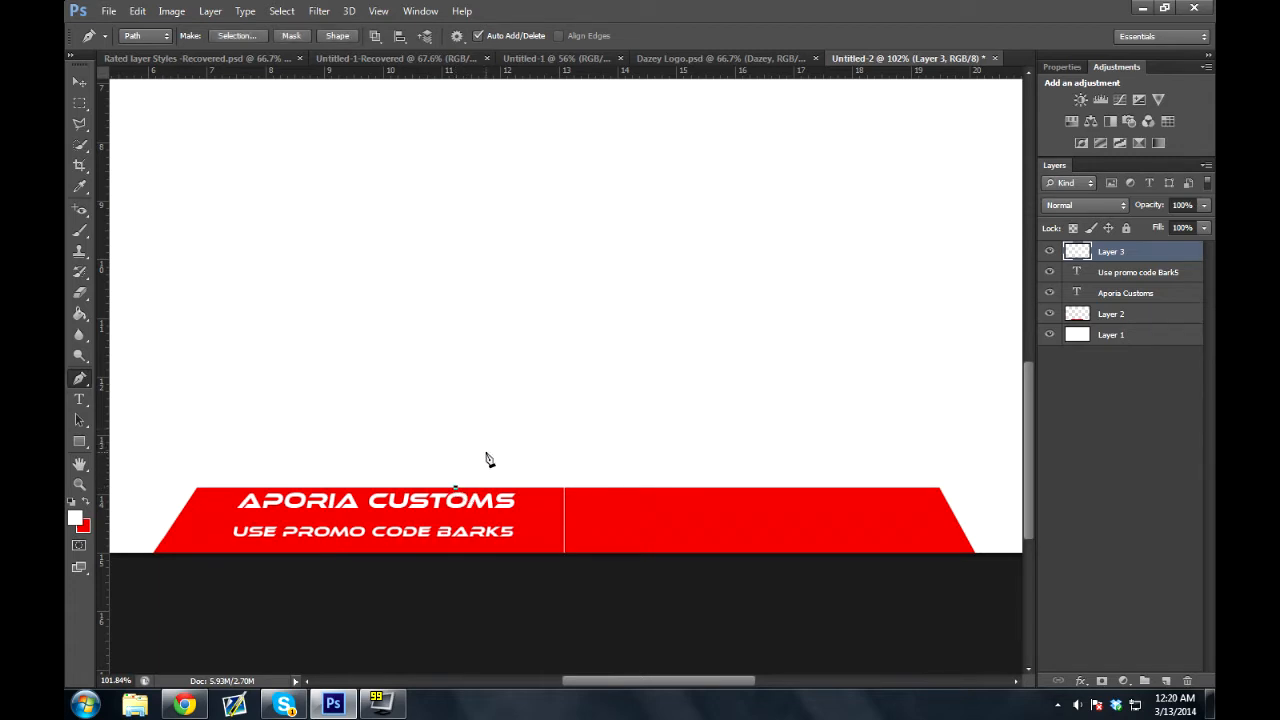
click(486, 458)
key(ctrl+z)
click(467, 476)
key(ctrl+z)
click(469, 475)
Extend the Pen path horizontally past the centre line and down to the trapezoid's top edge, outlining a small raised tab
click(638, 472)
key(ctrl+z)
click(644, 474)
click(657, 488)
click(456, 487)
key(ctrl+alt+z)
key(ctrl+alt+z)
click(651, 487)
Fill the small tab path with red on Layer 3 and delete the path
right_click(587, 488)
click(651, 205)
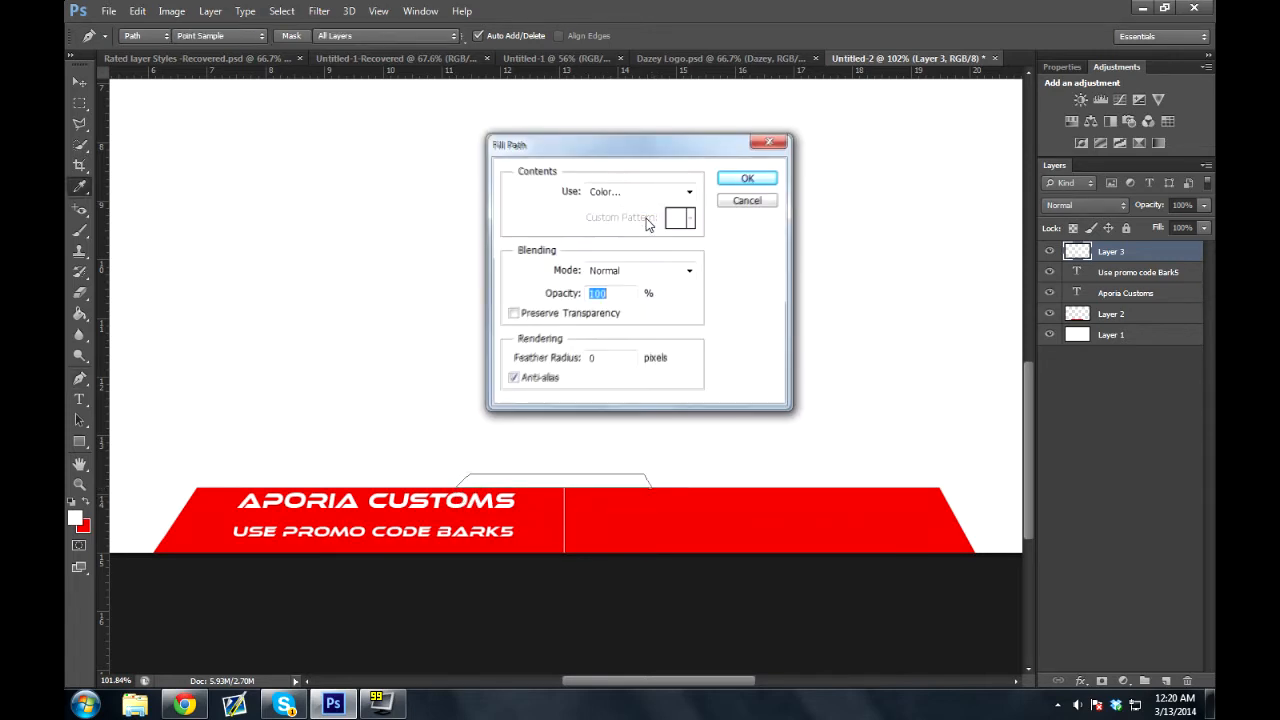
key(Return)
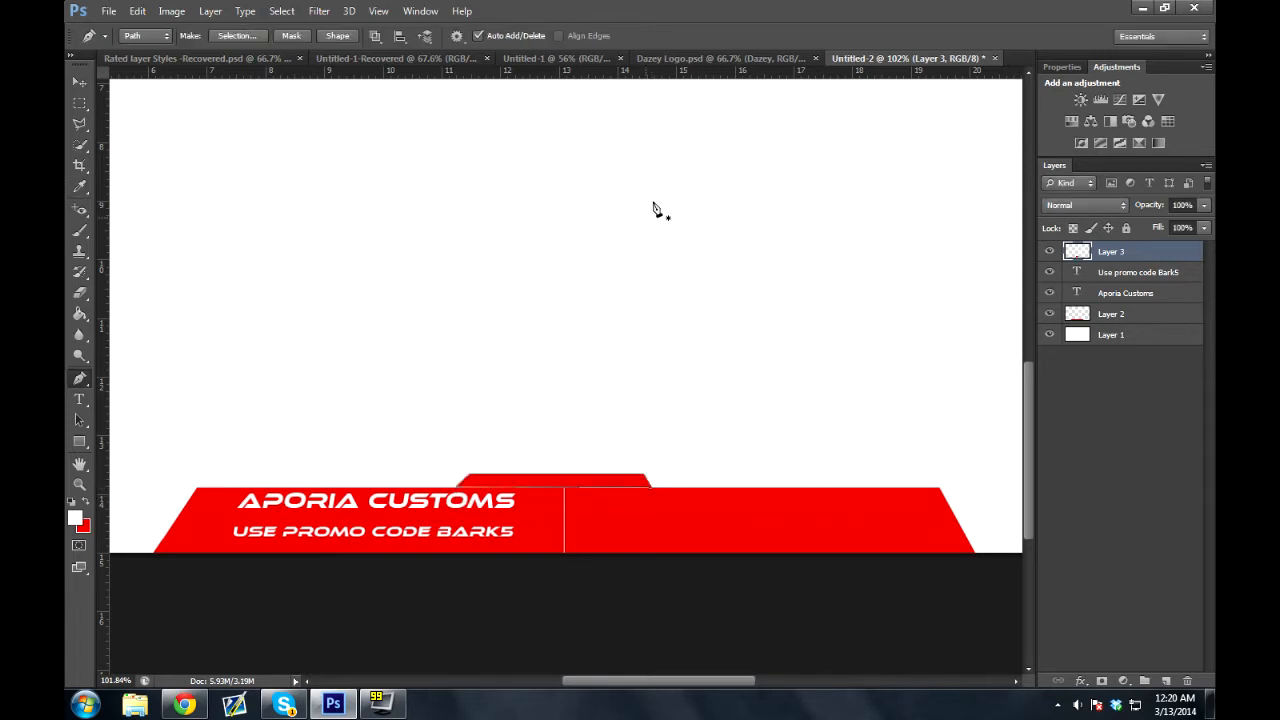
right_click(378, 462)
click(440, 113)
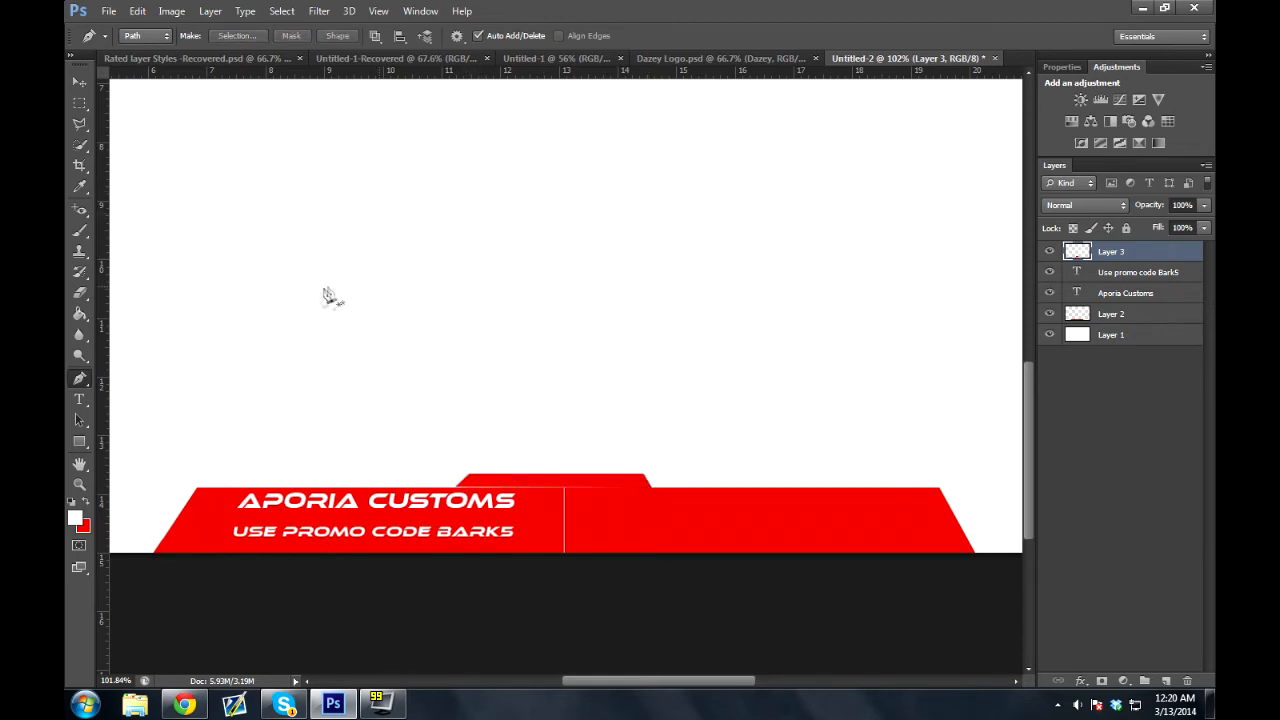
Trace a Pen path just below the seam between the raised tab and the trapezoid, from the tab's left corner to its right end
click(80, 485)
drag(488, 466, 458, 441)
click(80, 378)
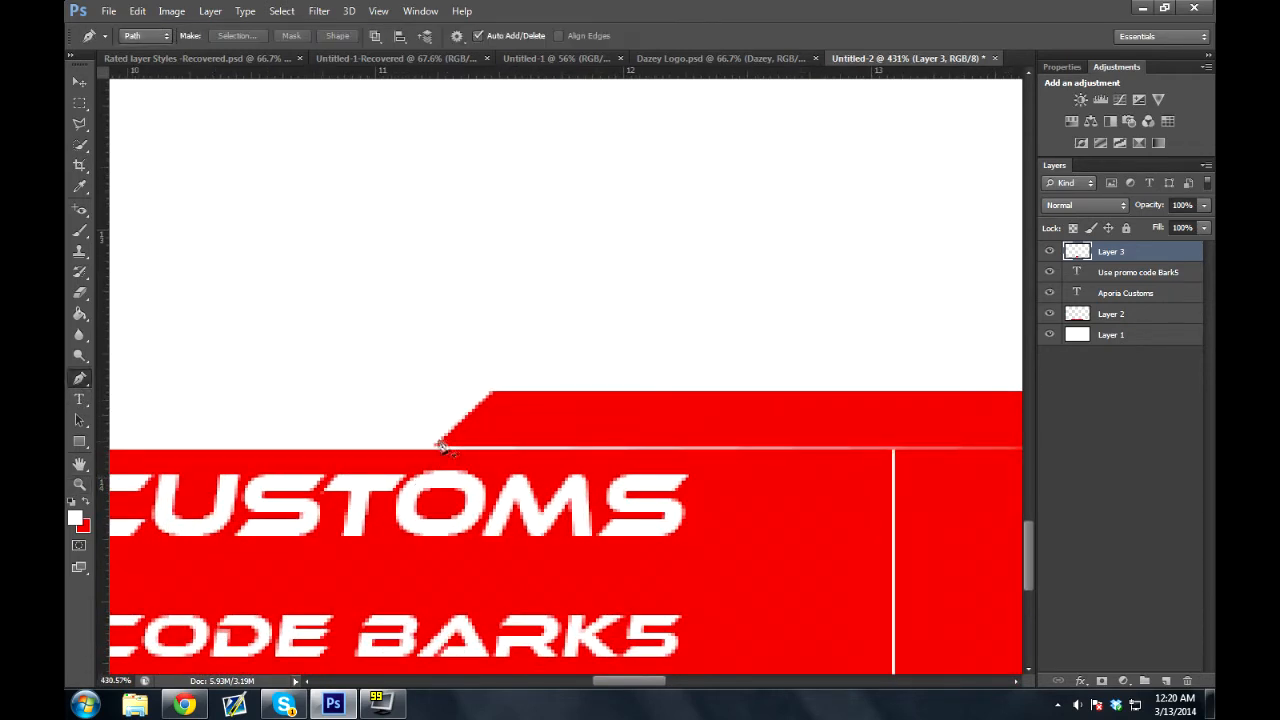
click(440, 438)
key(ctrl+alt+z)
click(440, 440)
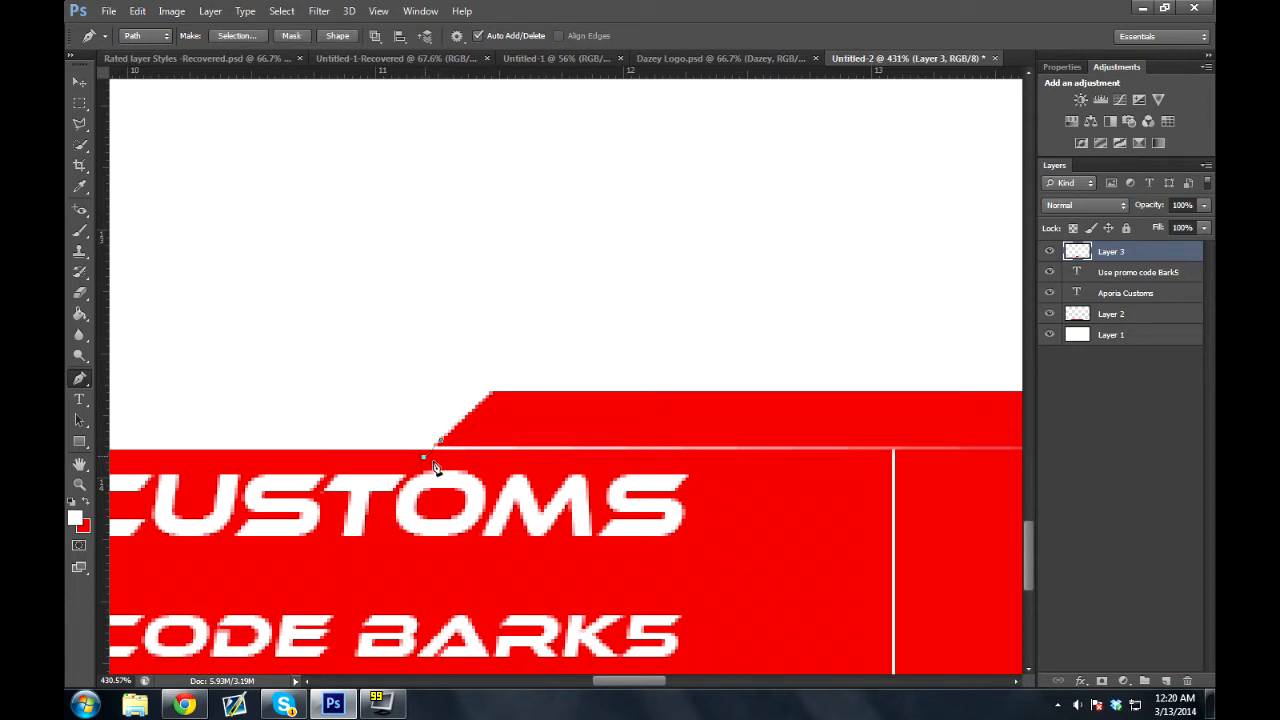
click(493, 457)
click(644, 457)
click(806, 460)
click(947, 462)
drag(960, 463, 660, 477)
click(757, 471)
click(840, 463)
click(887, 472)
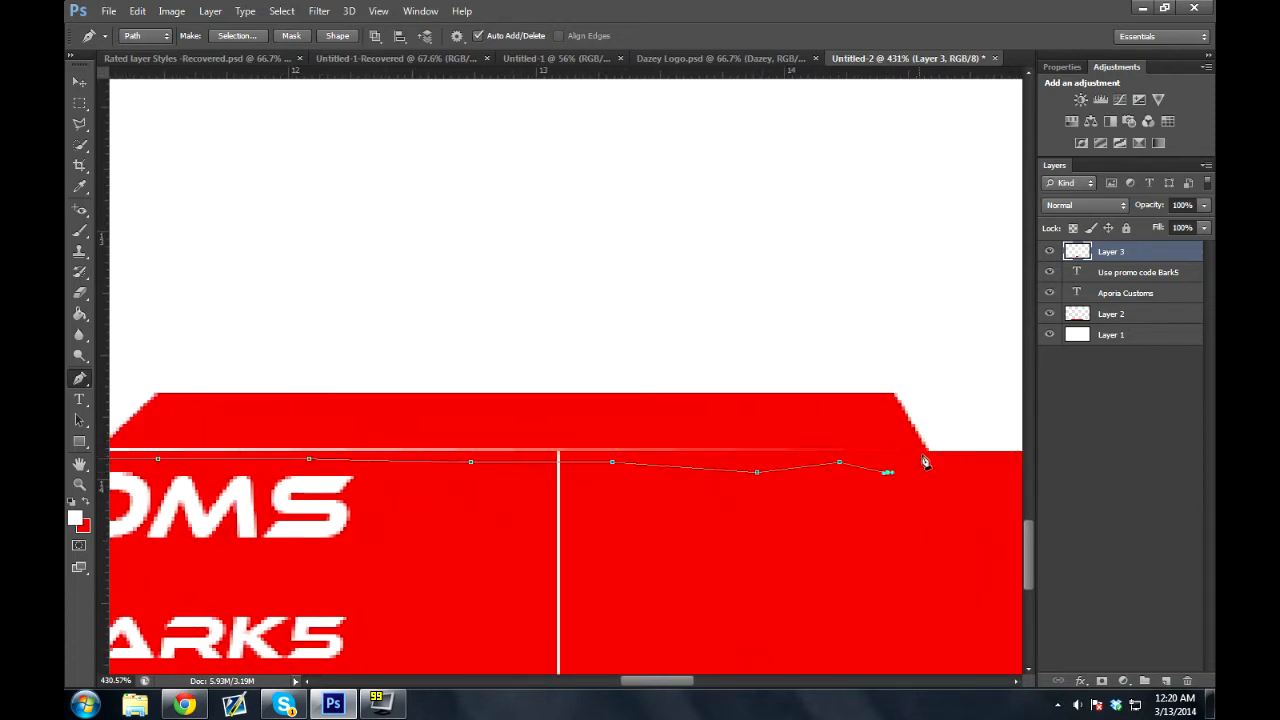
Bring the Pen path back through the tab above the seam to its left corner, enclosing the thin white line
click(780, 417)
click(346, 436)
click(209, 428)
scroll(185, 431, left, 2)
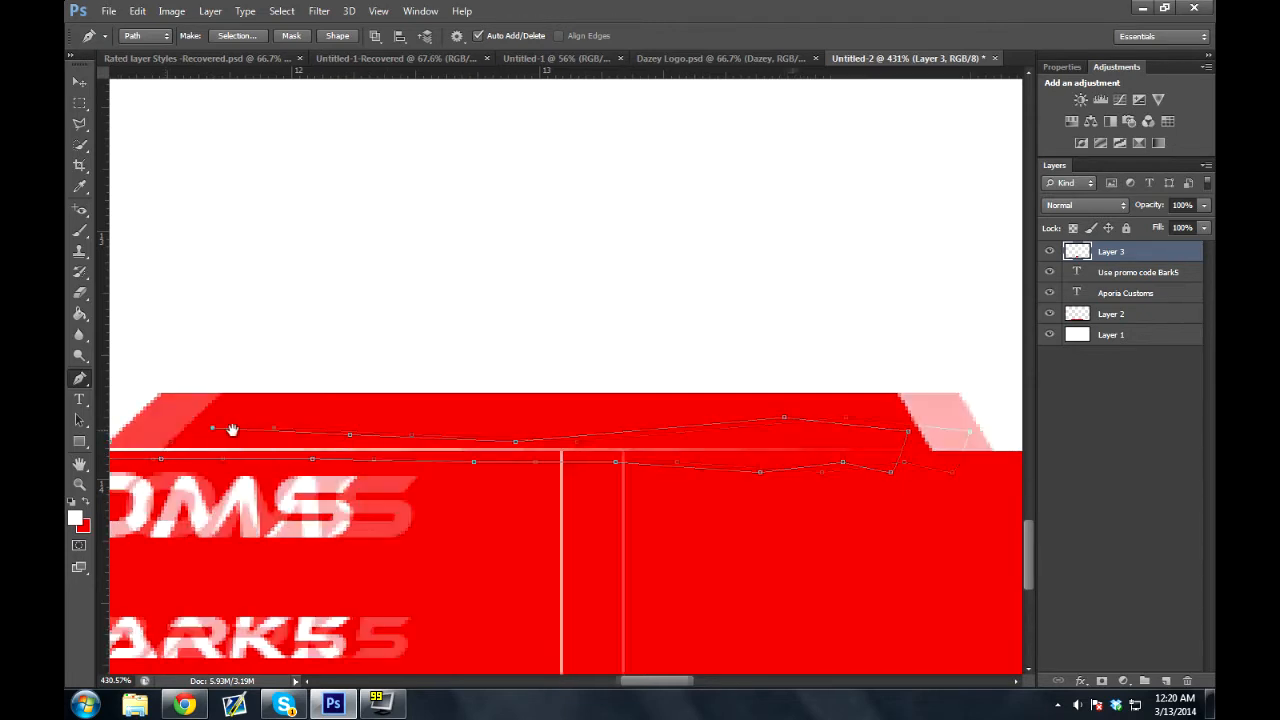
click(180, 449)
Fill the path over the seam with red on Layer 3 at 100% opacity and delete the path
right_click(296, 446)
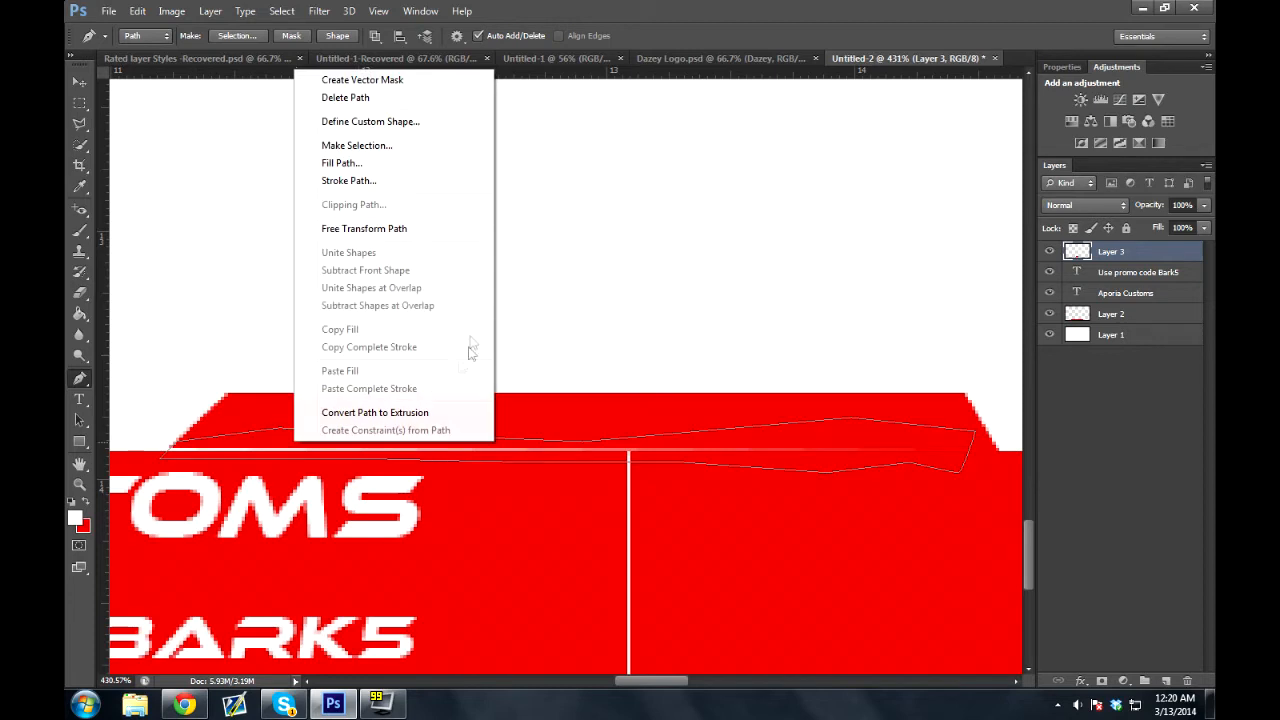
click(365, 164)
key(Return)
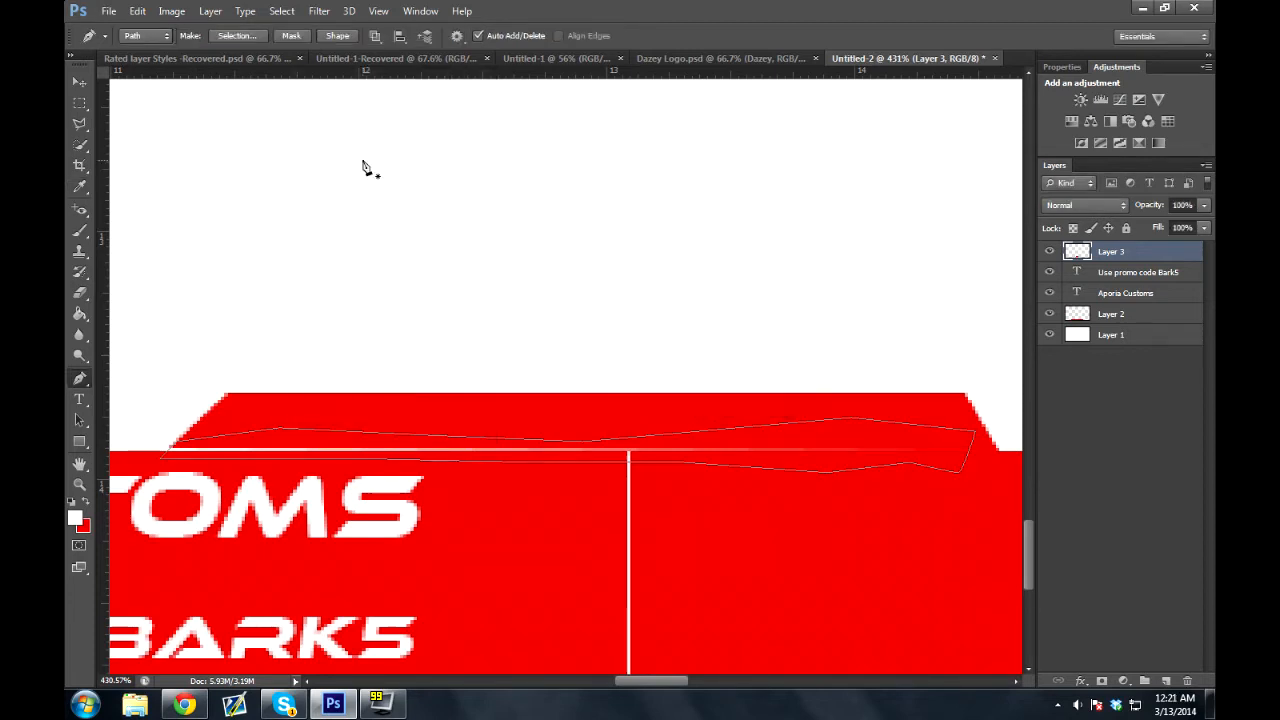
right_click(214, 461)
click(255, 182)
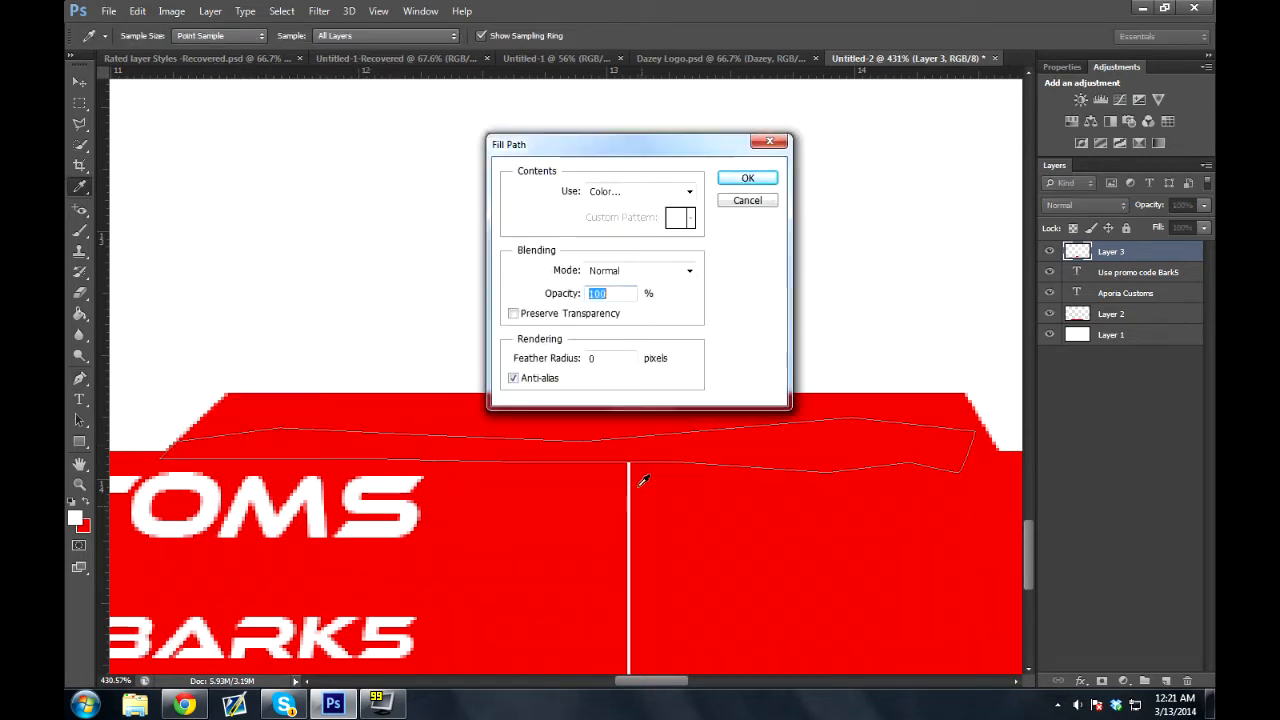
click(745, 203)
right_click(543, 428)
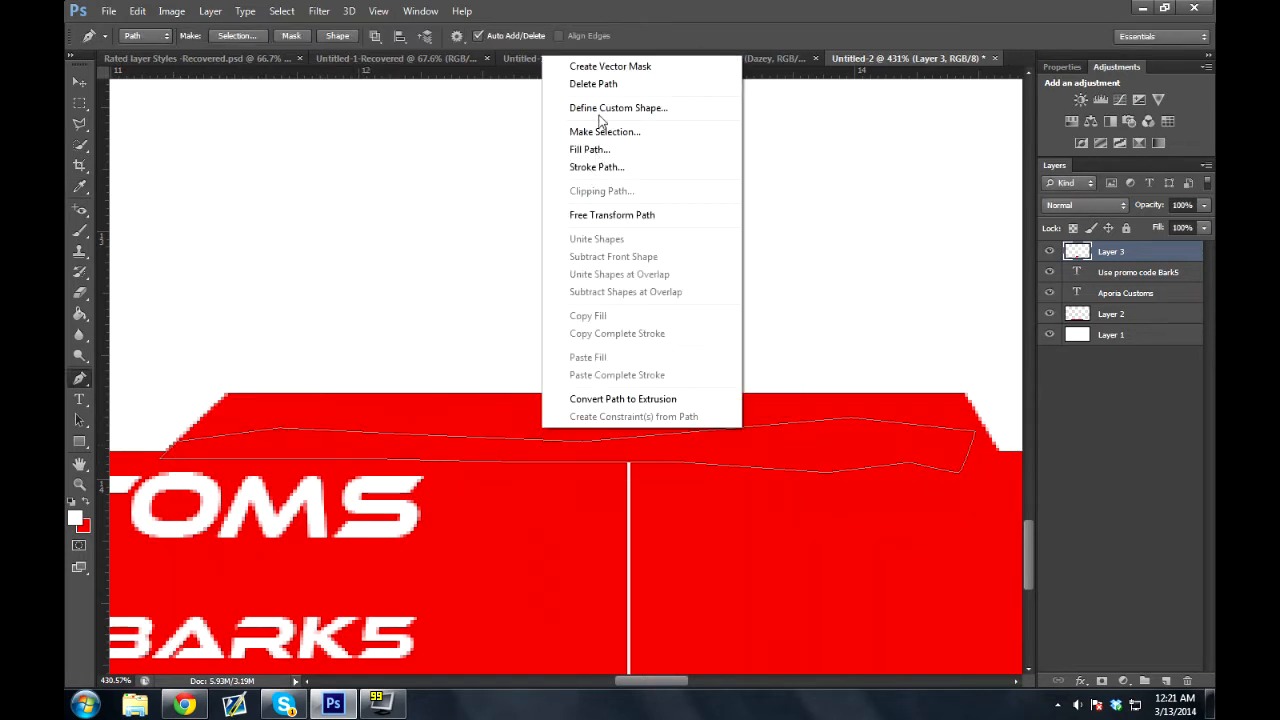
click(600, 84)
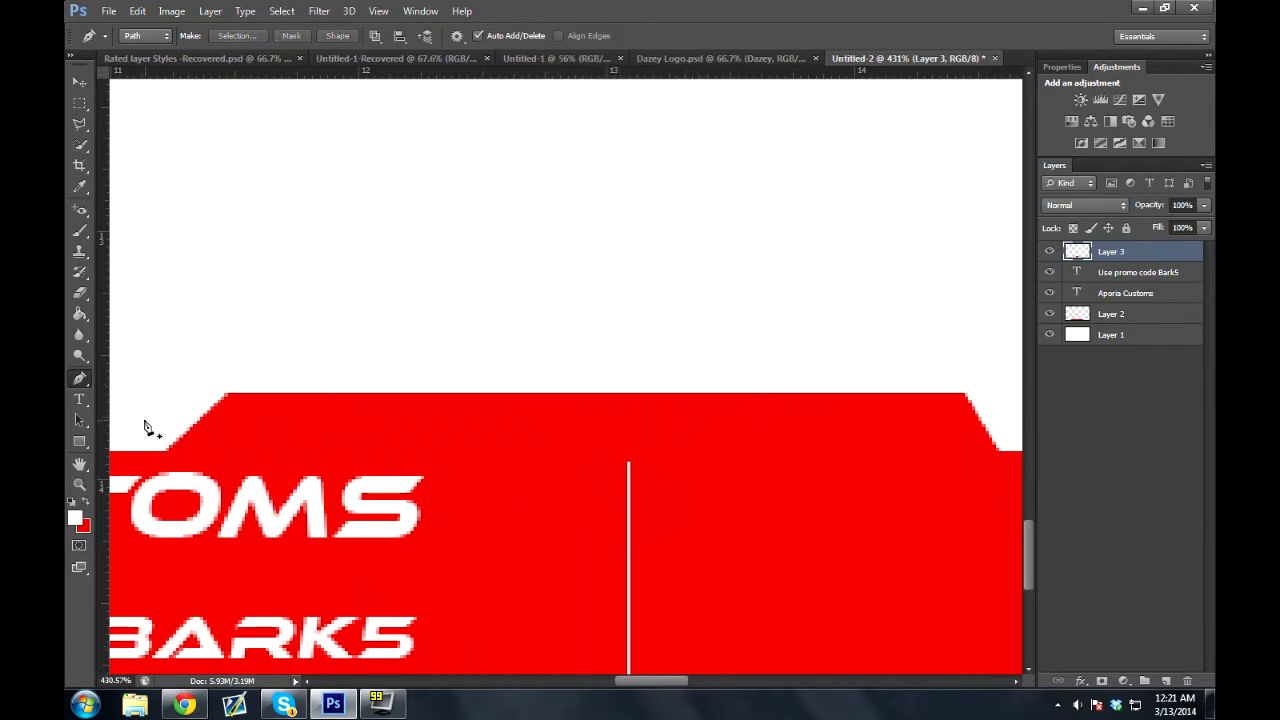
Toggle Layer 3's visibility to compare the top of the centre line with and without the tab
click(1049, 251)
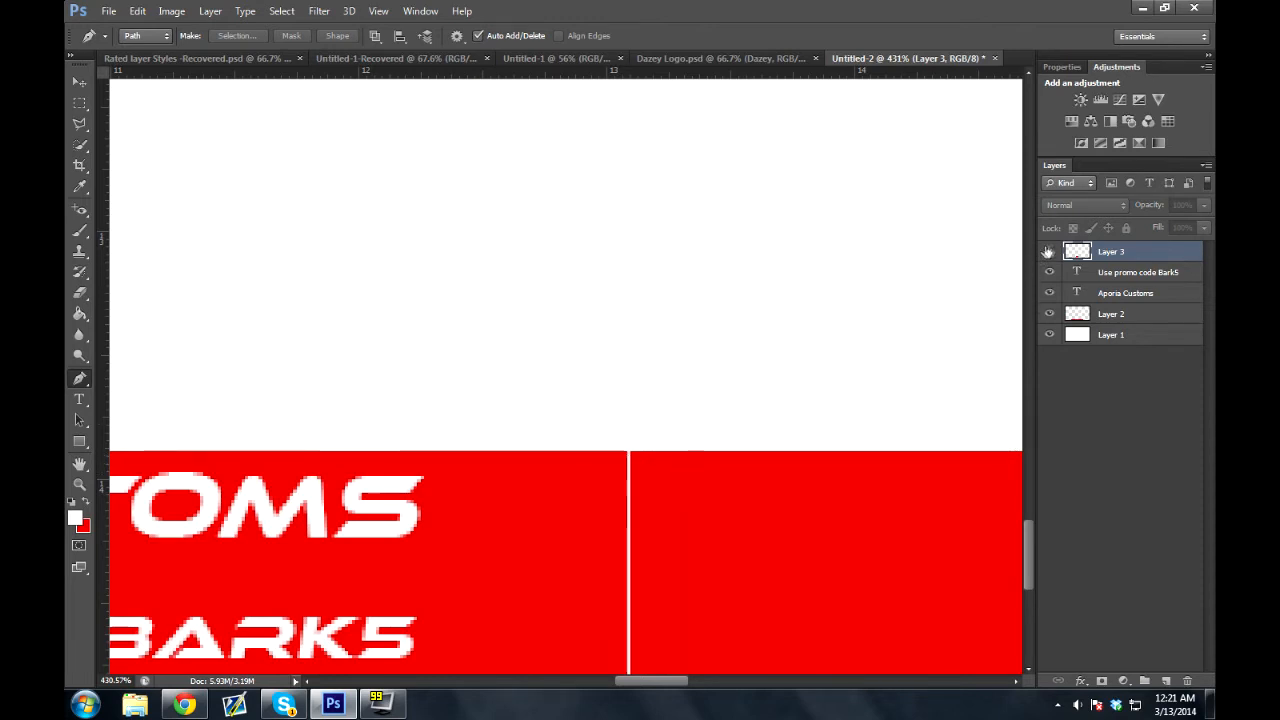
click(1048, 251)
click(1049, 251)
click(1049, 252)
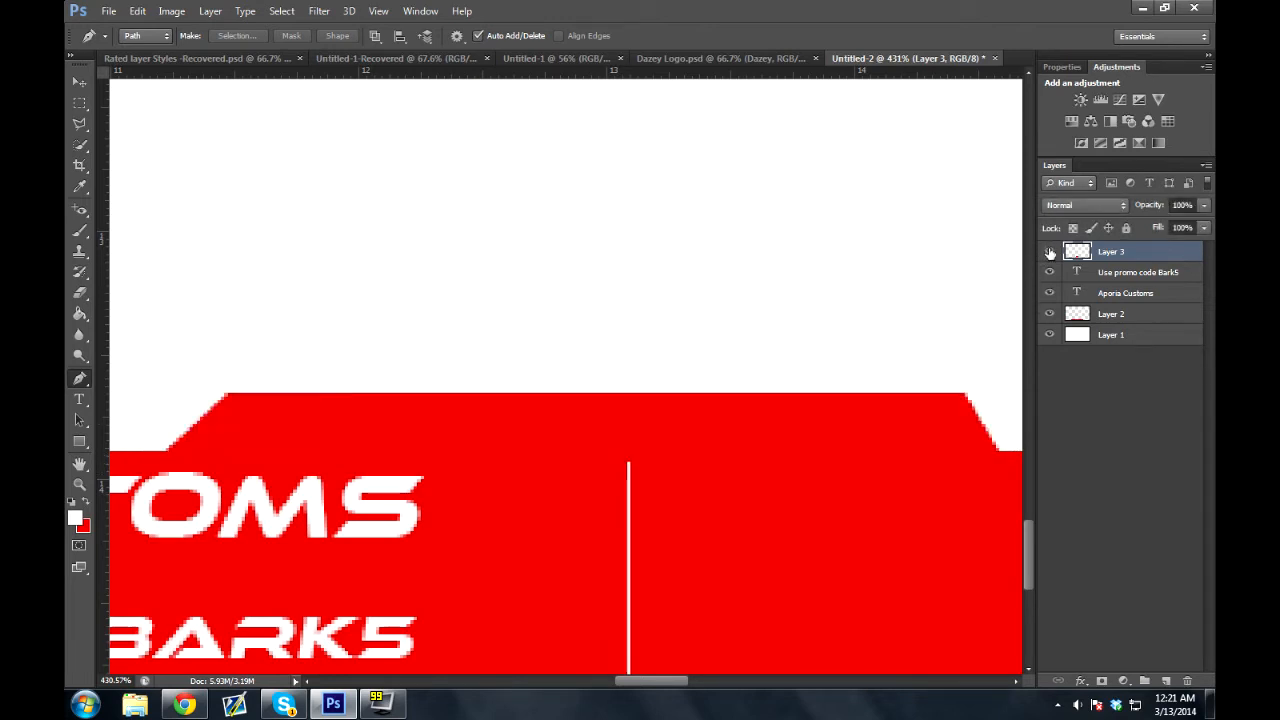
Place a horizontal guide along the trapezoid's top edge, hiding Layer 3 while aligning it and showing the layer again
drag(668, 70, 663, 461)
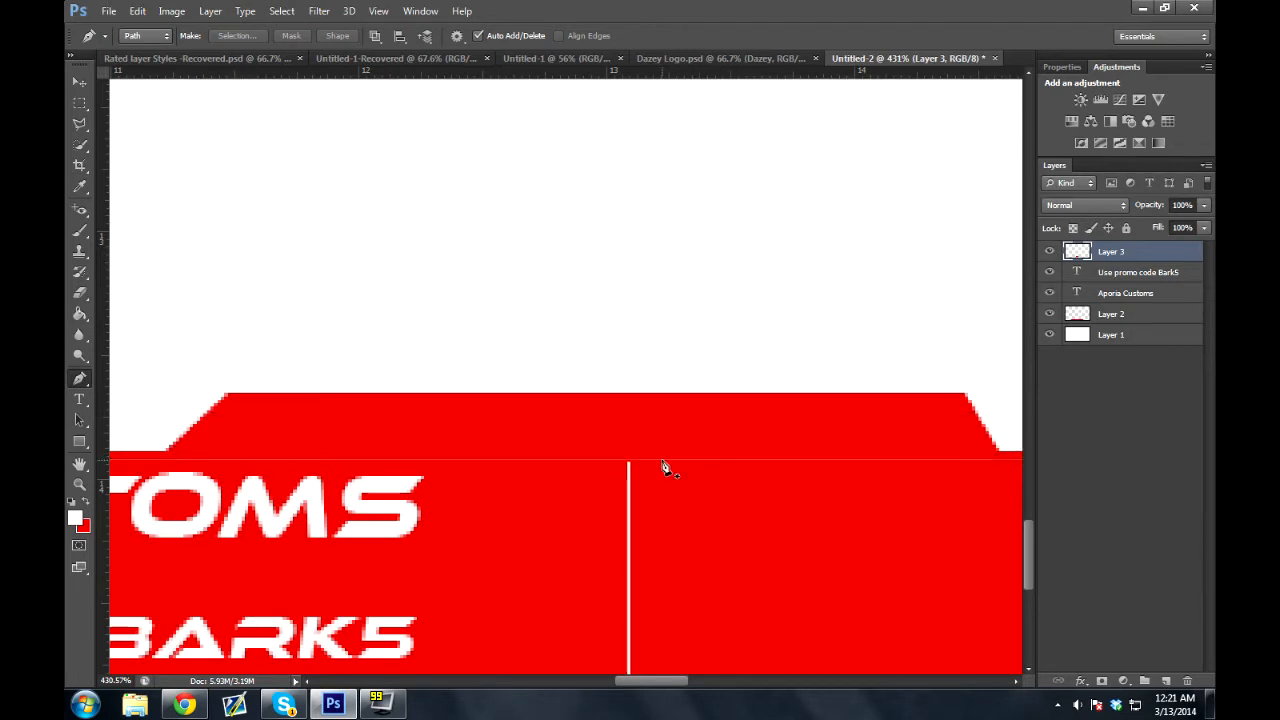
click(661, 463)
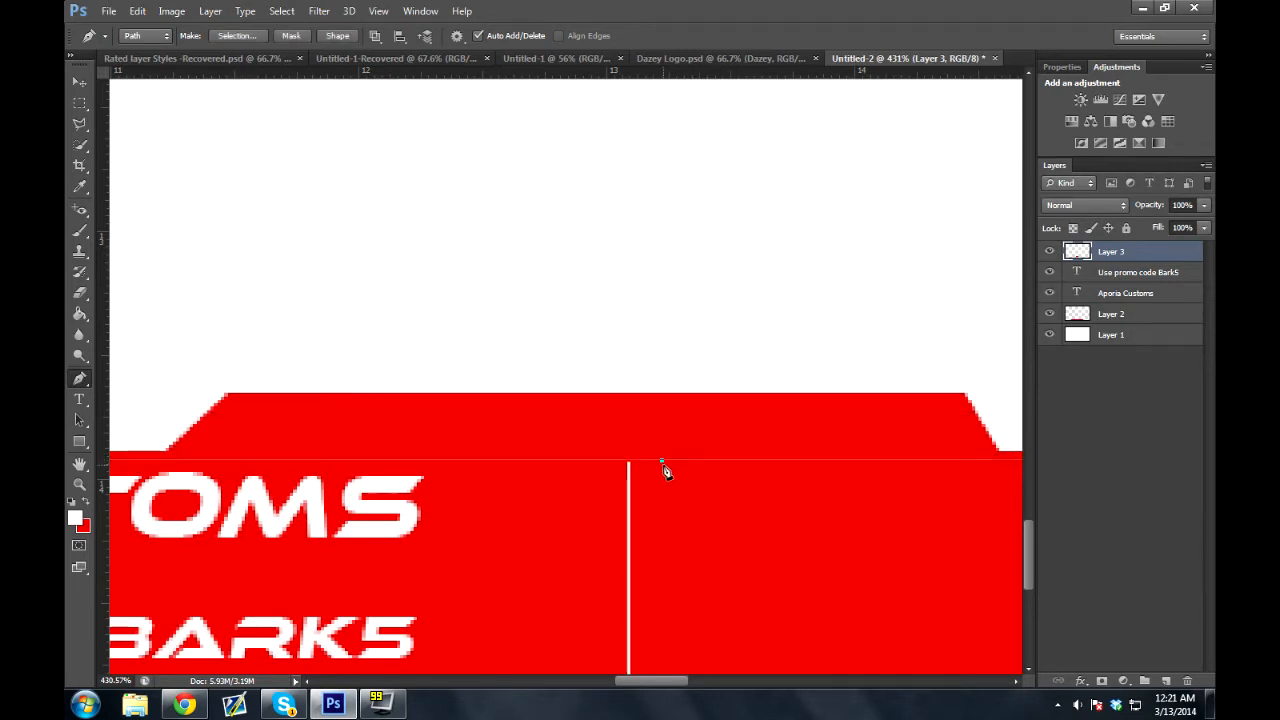
right_click(672, 488)
click(712, 134)
drag(636, 458, 634, 461)
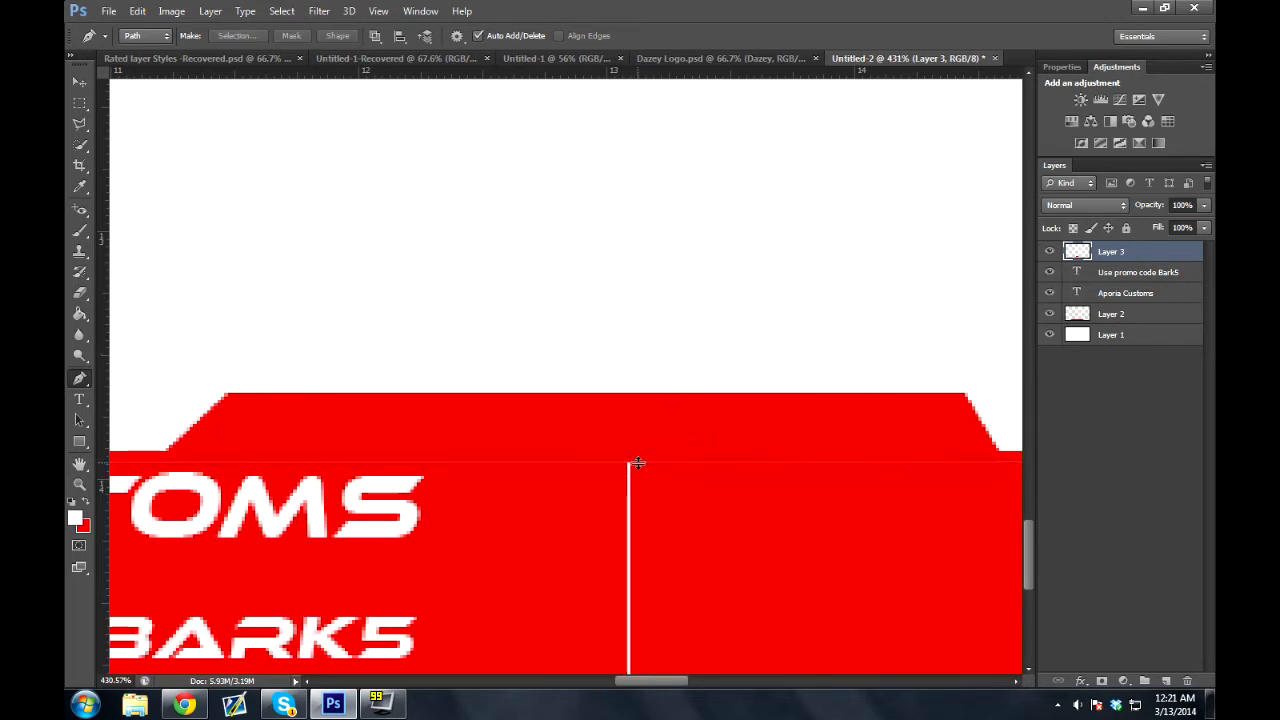
click(1049, 251)
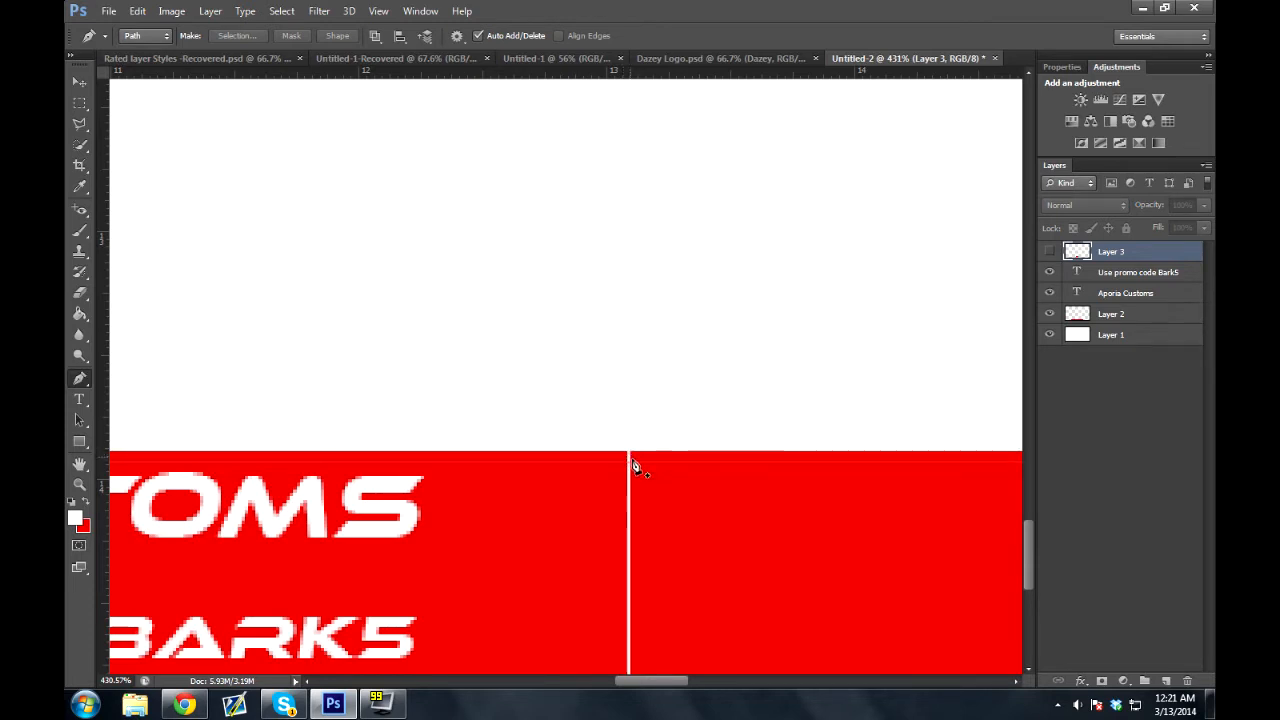
drag(634, 457, 640, 451)
click(1049, 251)
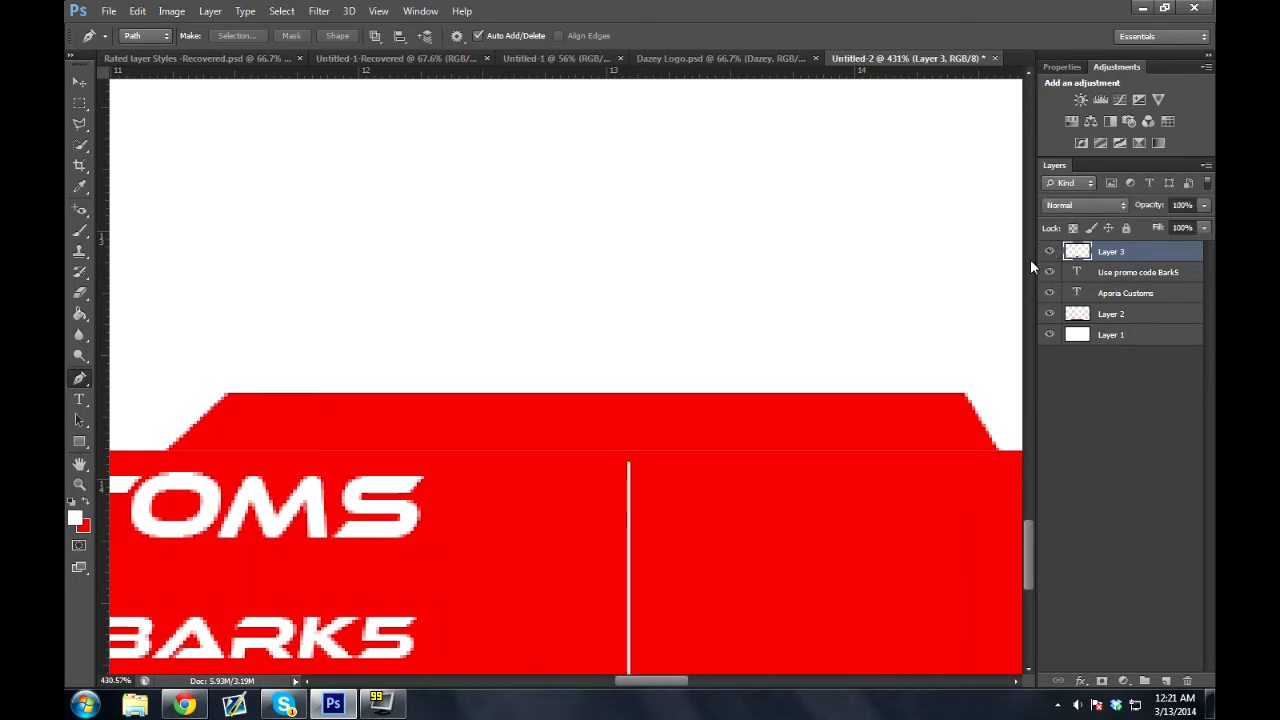
Try to extend the centre line up to the guide by stroking a short Pen path with the Brush, and remove the path
click(631, 459)
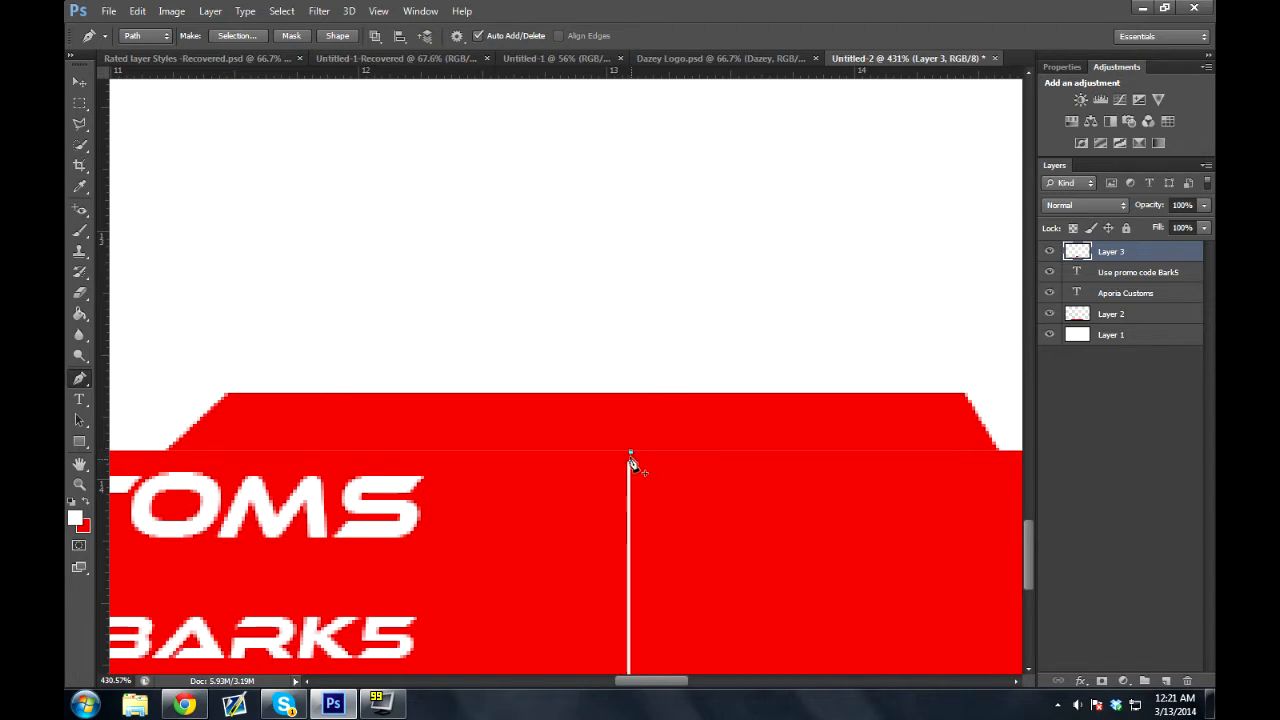
right_click(628, 462)
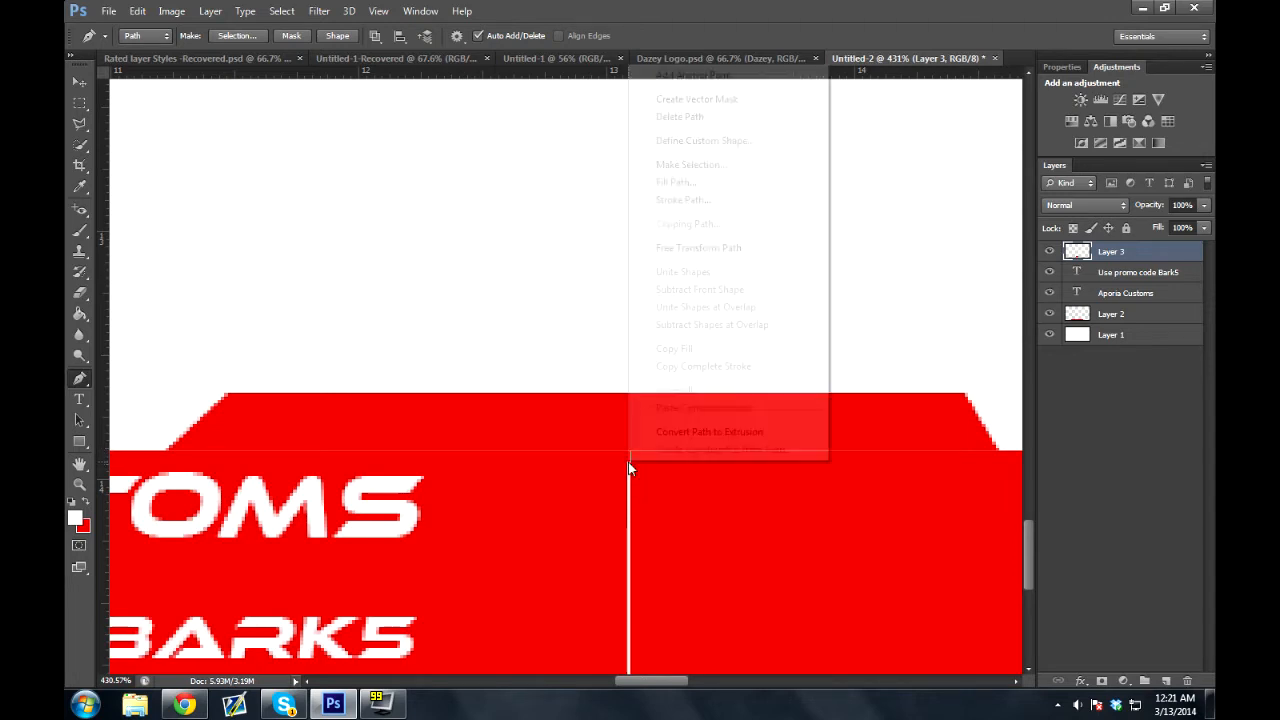
click(683, 200)
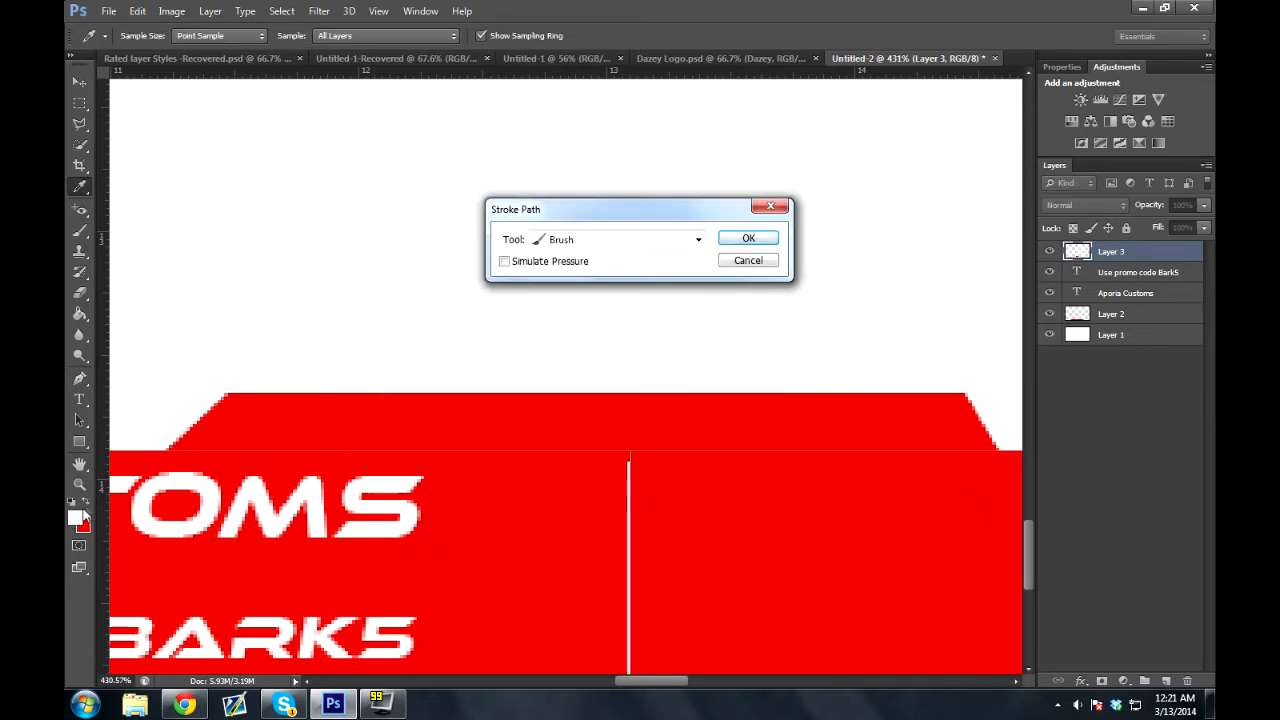
click(752, 239)
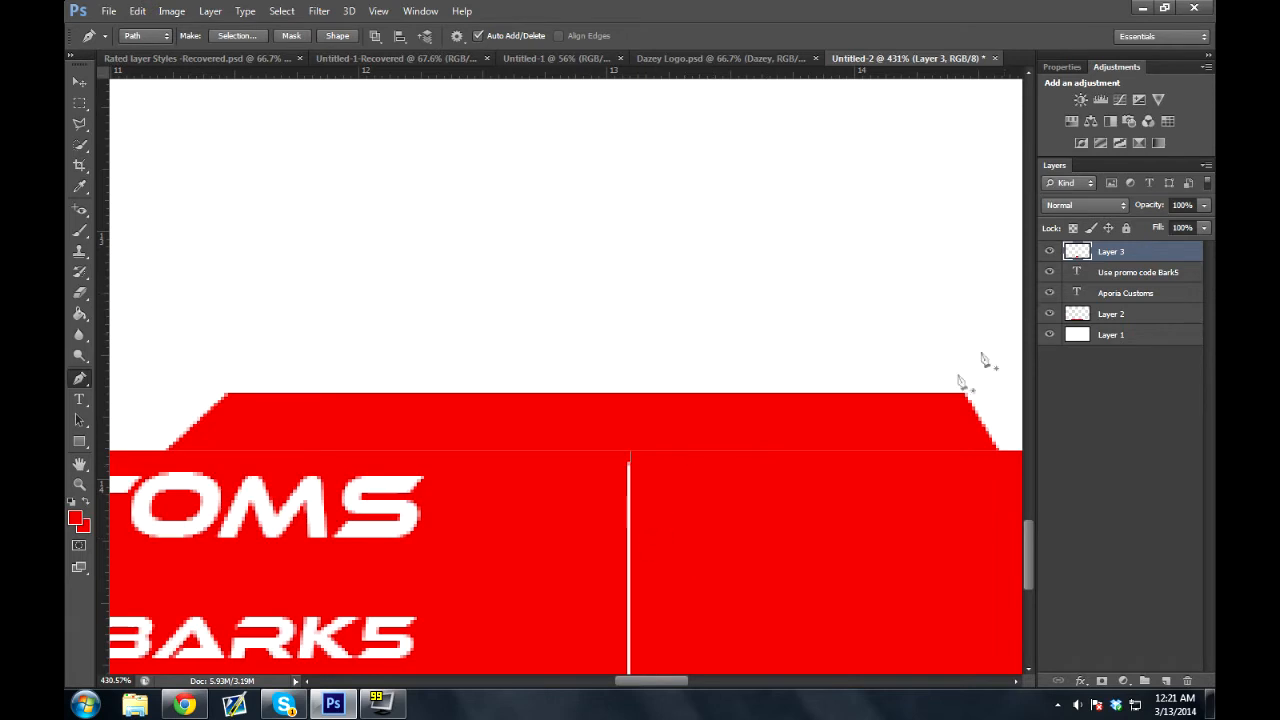
right_click(757, 462)
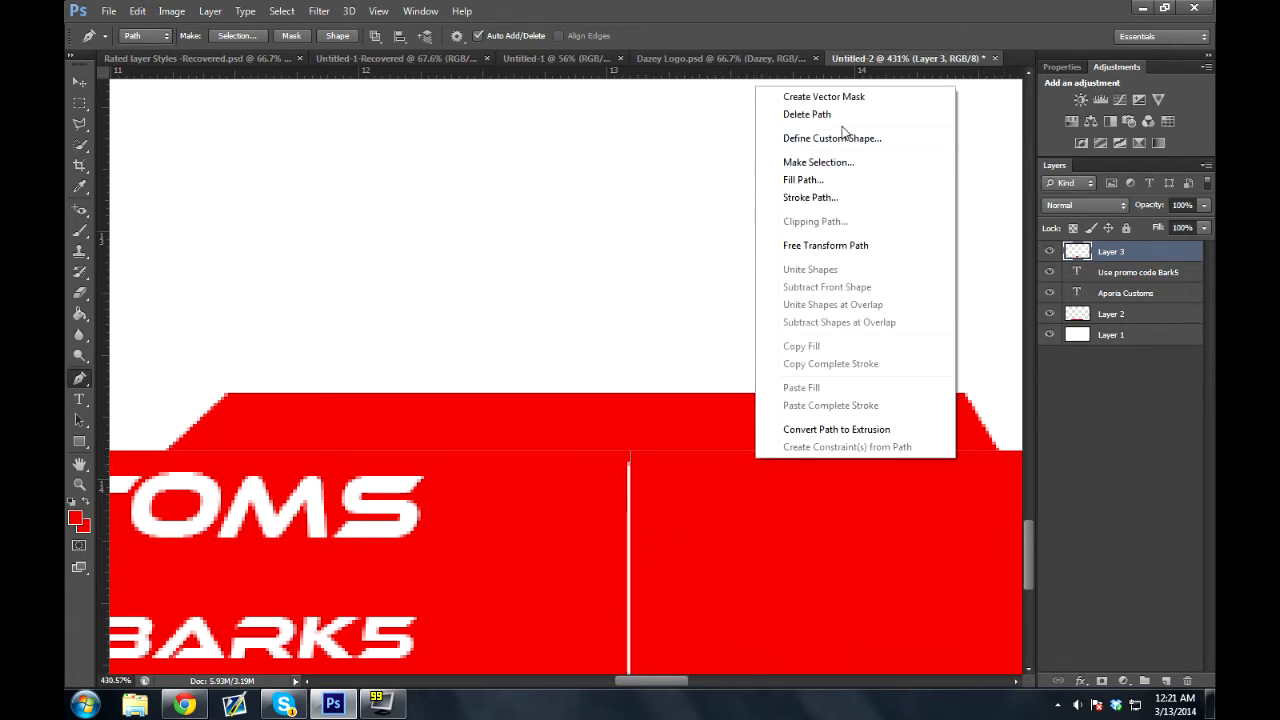
key(Escape)
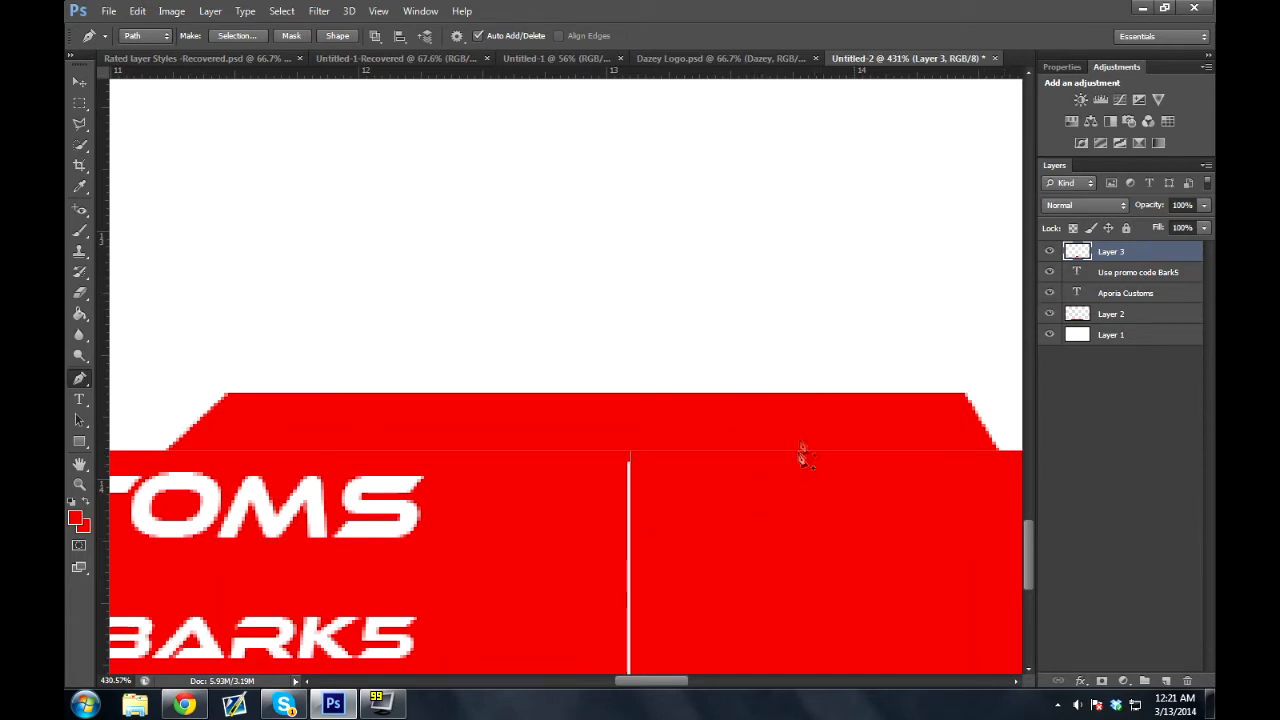
right_click(700, 443)
click(766, 157)
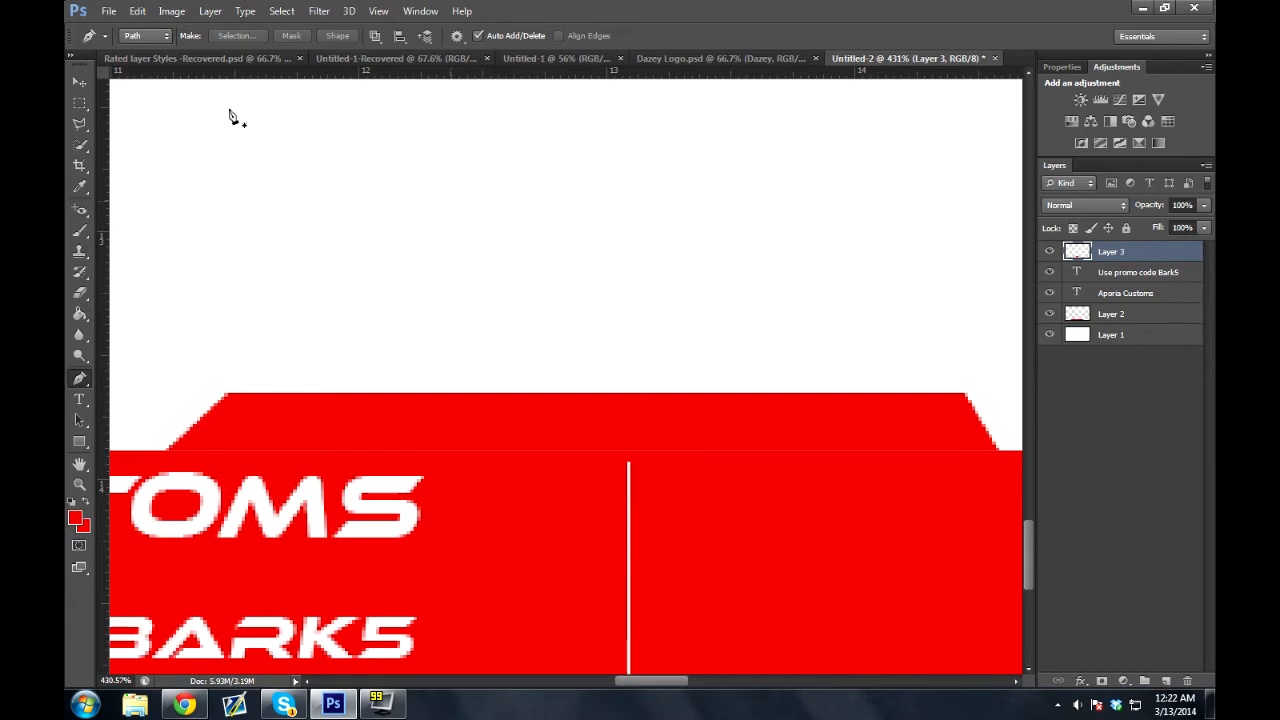
Nudge the raised tab on Layer 3 three steps up and back down with the Move tool
key(v)
key(Up)
key(Up)
key(Up)
key(Down)
key(Down)
key(Down)
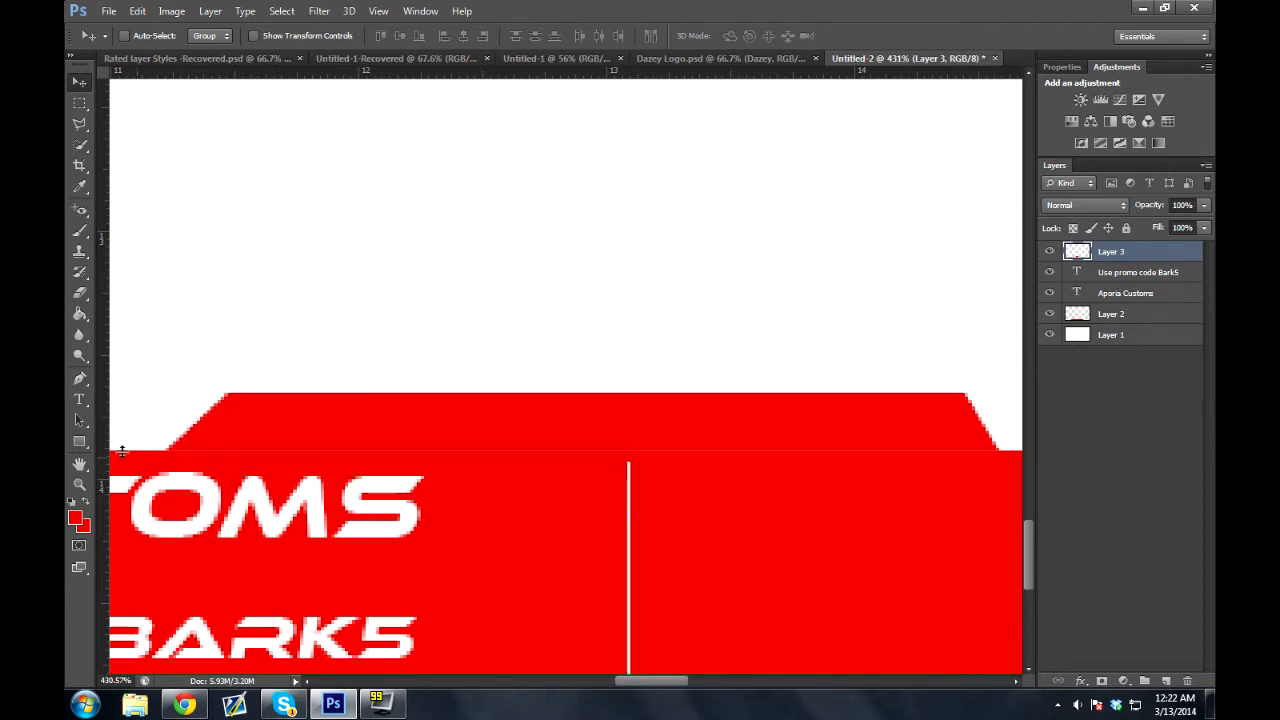
Add the text "Sponsors" on the raised tab in Ethnocentric at 14 pt
click(79, 485)
click(79, 399)
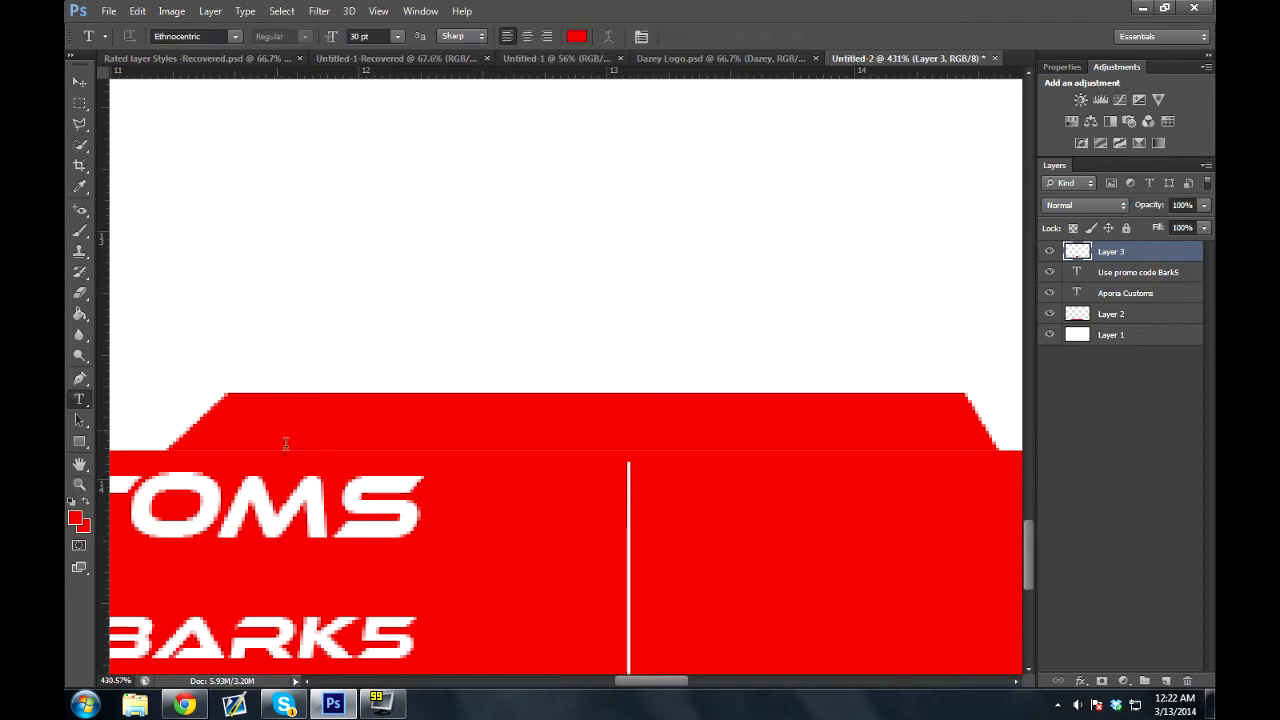
click(276, 430)
drag(331, 37, 325, 46)
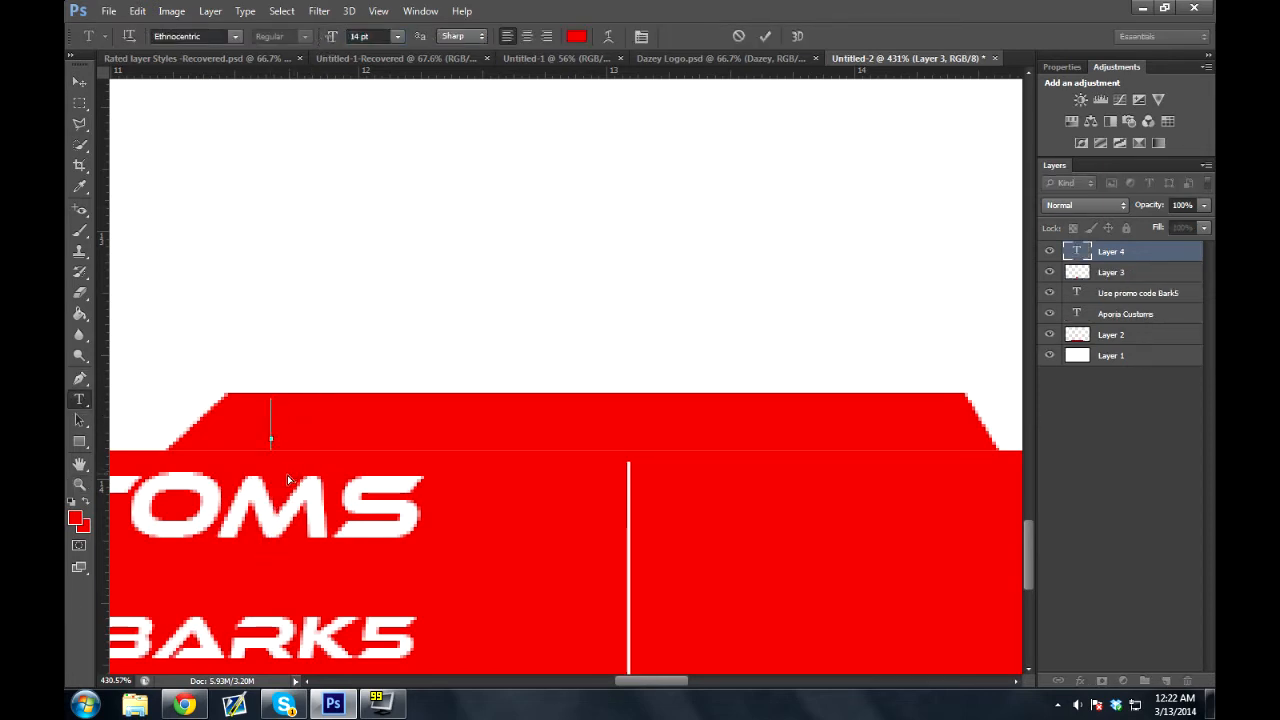
text(pors)
Select the whole Sponsors text and change its colour to white
key(shift+Left)
key(shift+Left)
key(shift+Left)
key(shift+Left)
key(shift+Left)
key(shift+Left)
key(shift+Left)
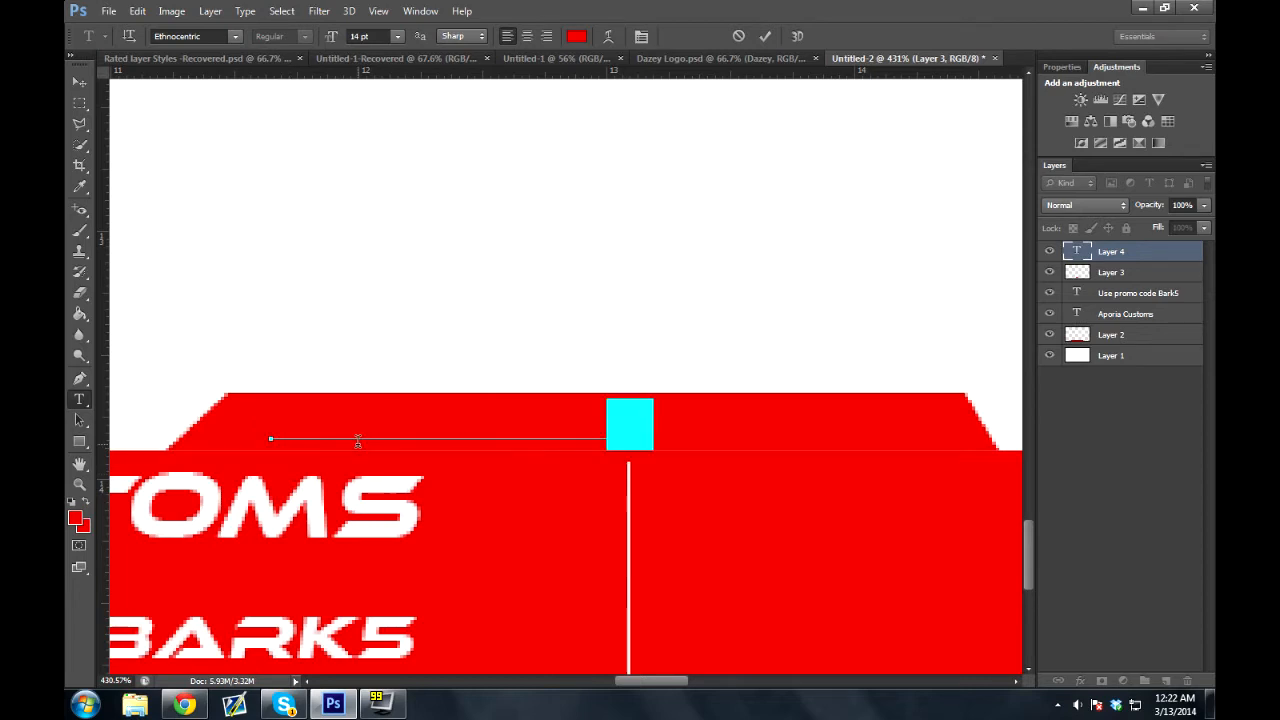
click(578, 36)
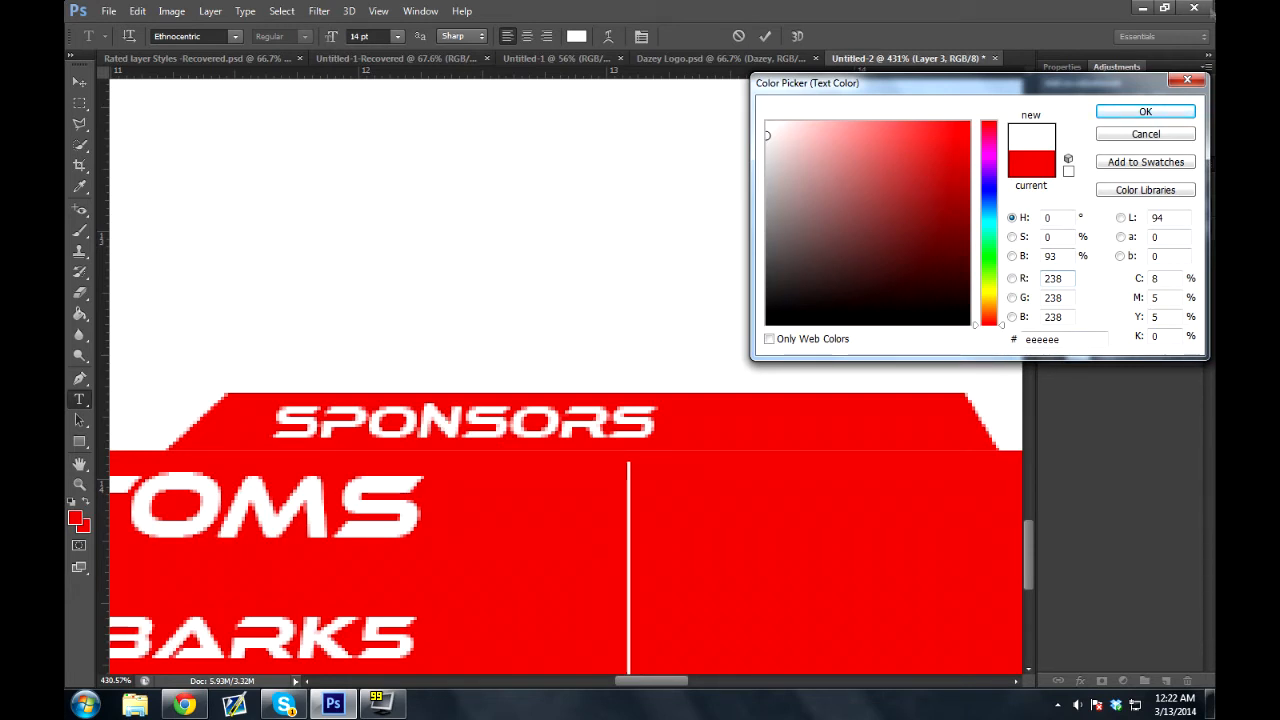
click(1145, 111)
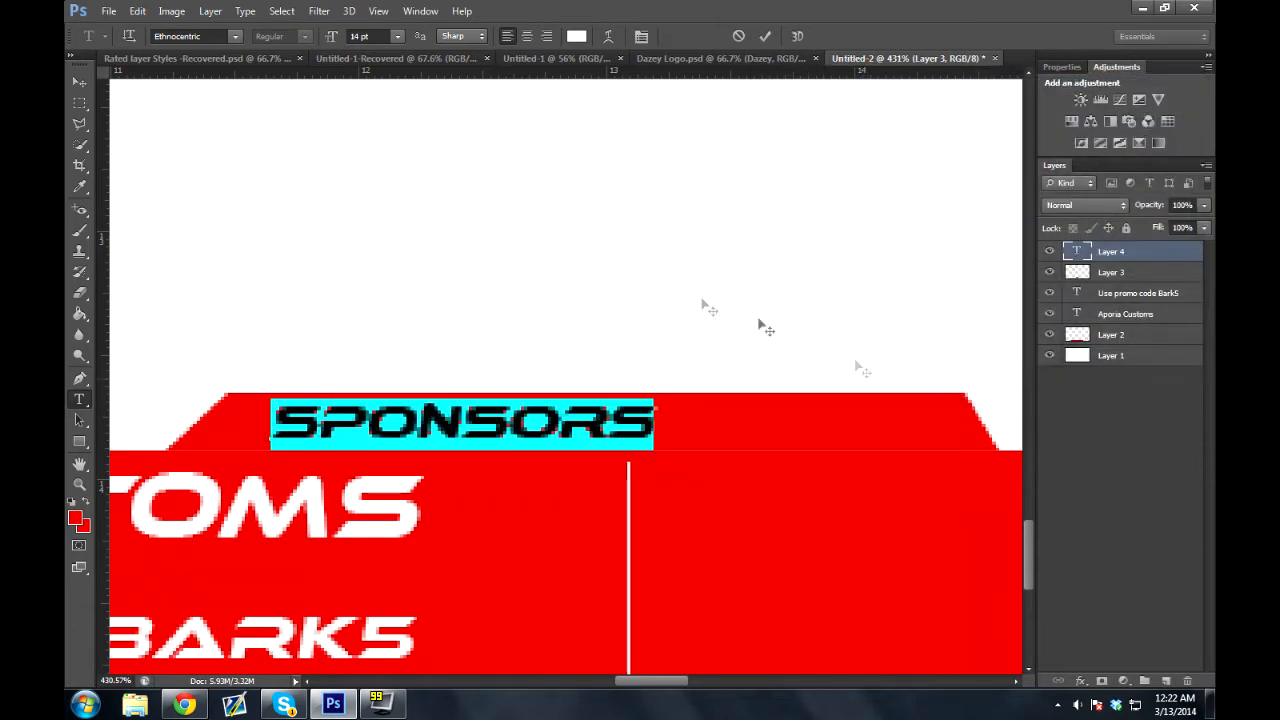
Enlarge the Sponsors text with Free Transform so its letters nearly fill the tab's height
click(80, 82)
key(ctrl+t)
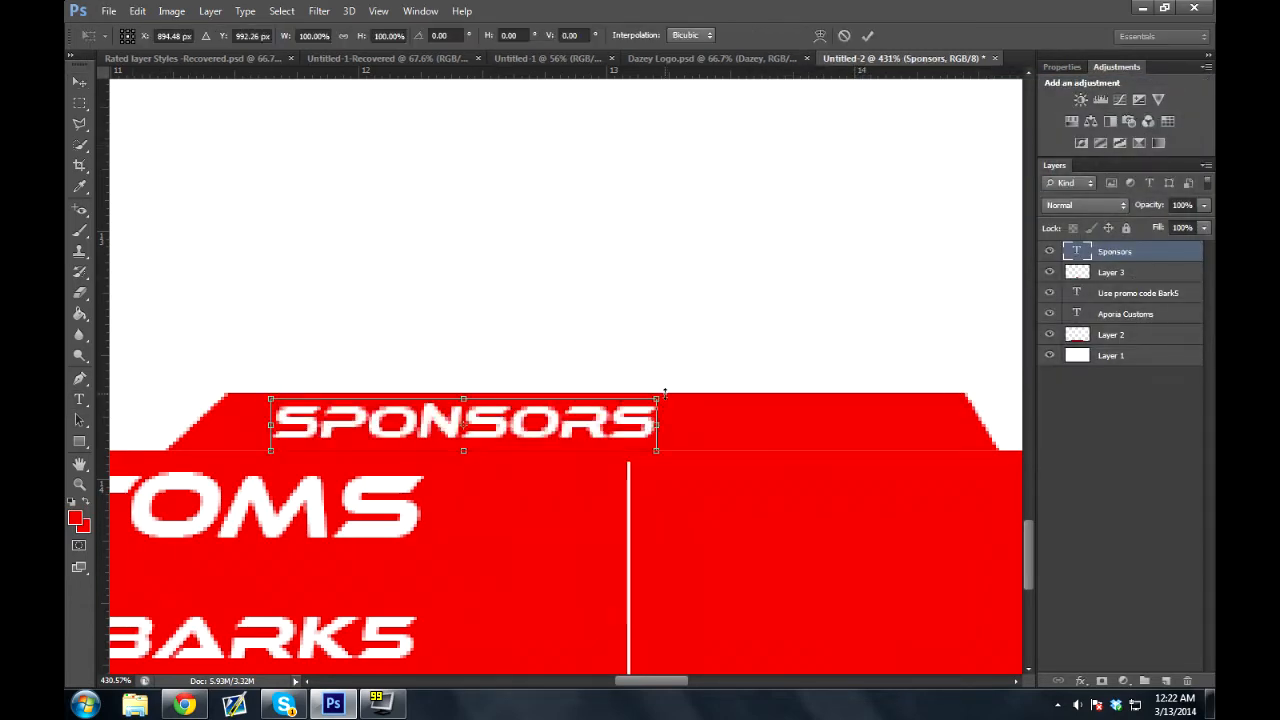
drag(656, 399, 797, 372)
key(Return)
Move and nudge the Sponsors text to the middle of the raised tab
drag(683, 418, 736, 409)
key(Right)
key(Right)
key(Right)
key(Right)
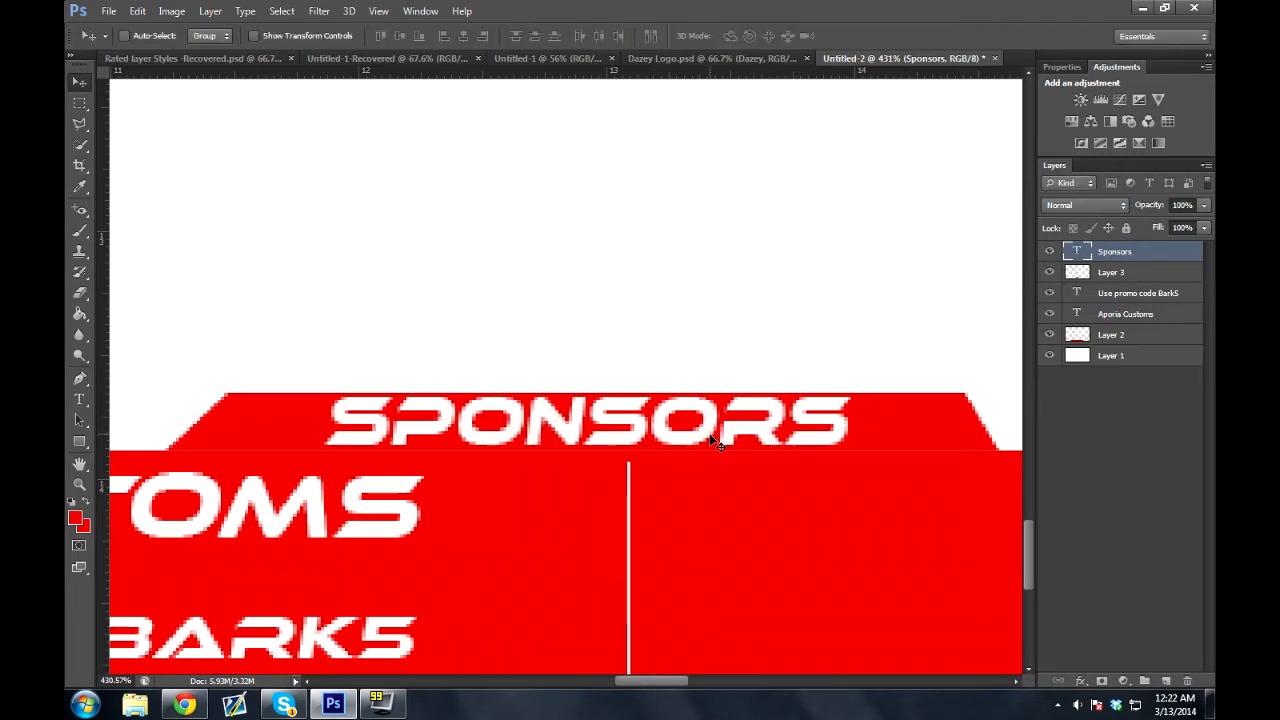
key(Left)
key(Left)
Draw a closed Pen tool path around the slanted edge at the right end of the raised Sponsors tab, extending slightly beyond it
click(80, 485)
right_click(451, 500)
click(455, 509)
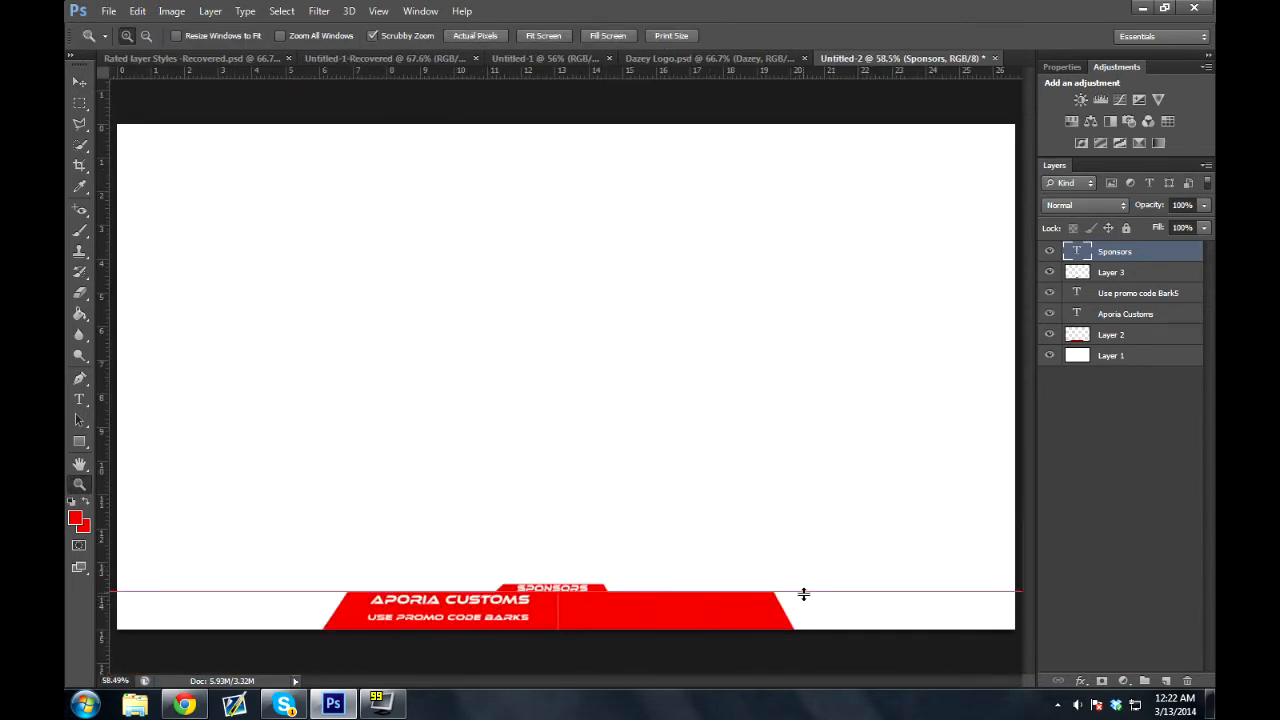
drag(555, 591, 510, 510)
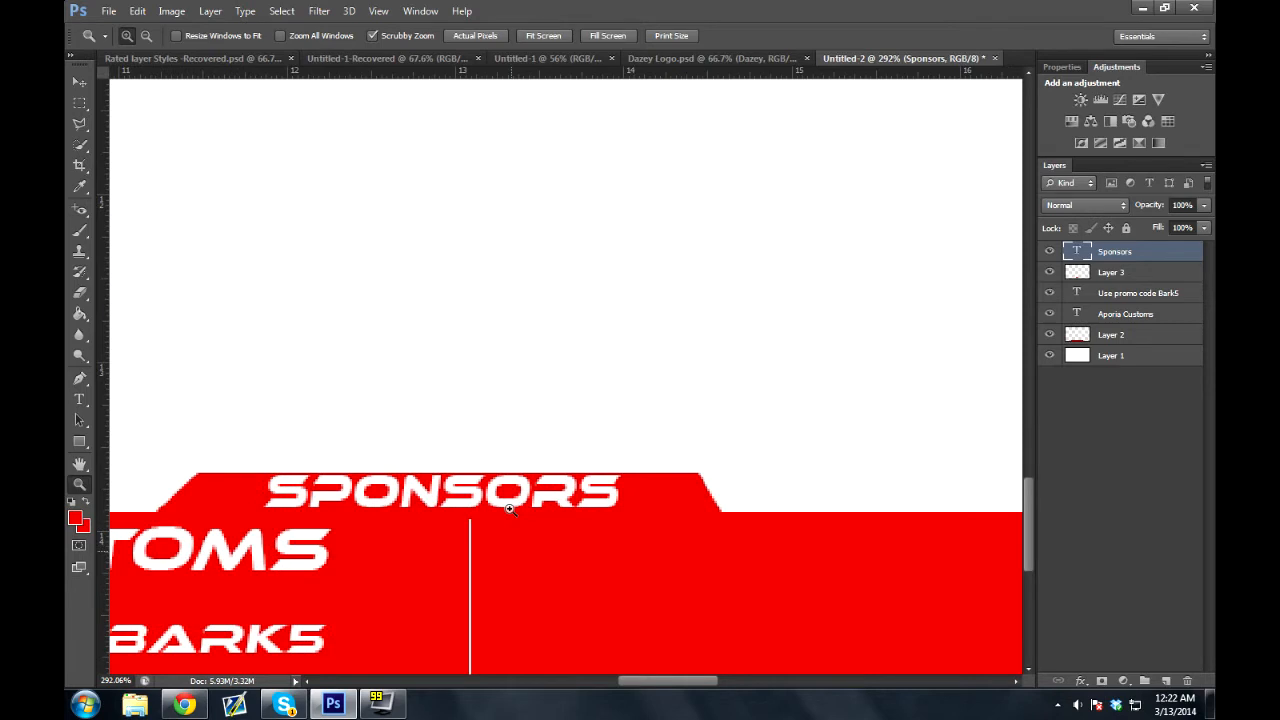
click(79, 378)
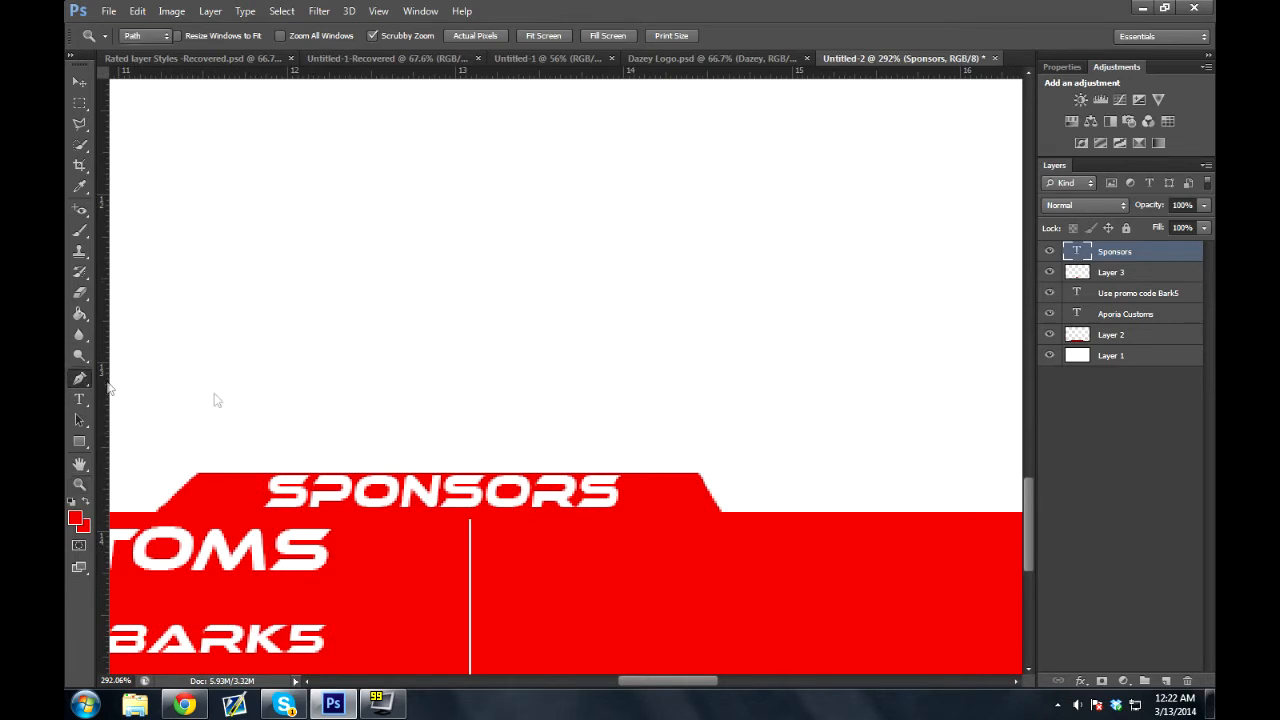
click(699, 476)
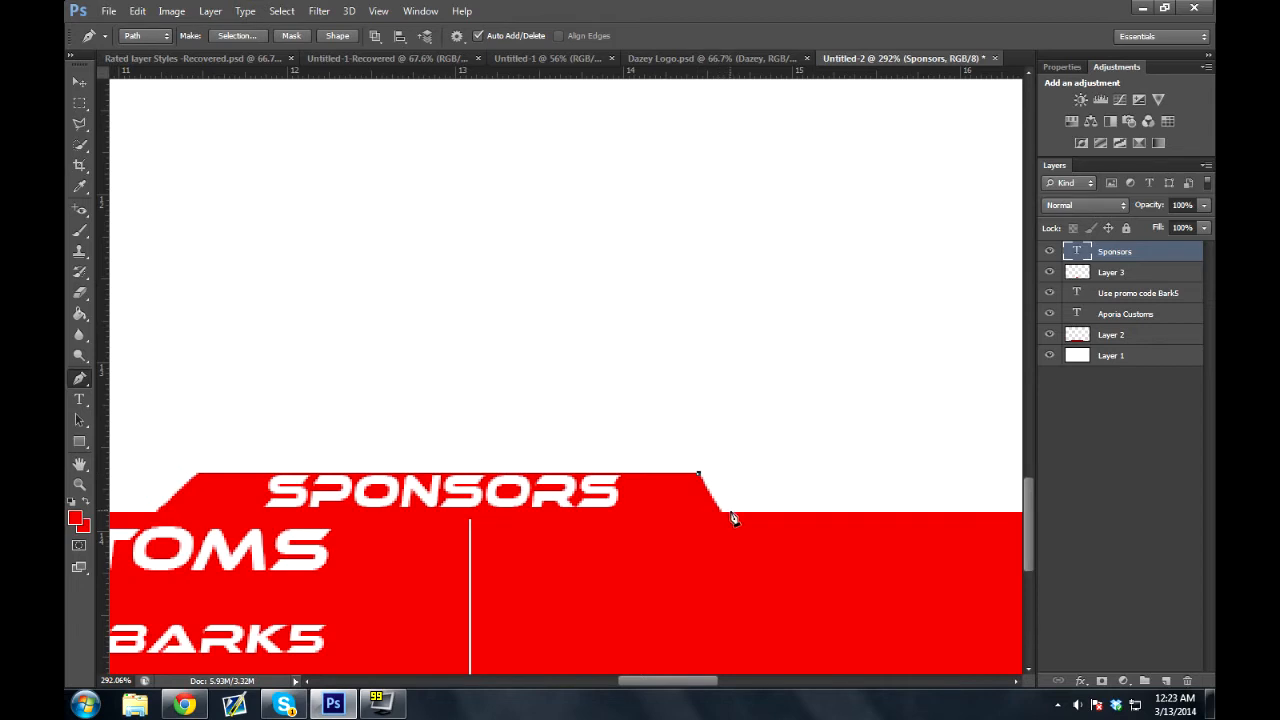
click(1120, 272)
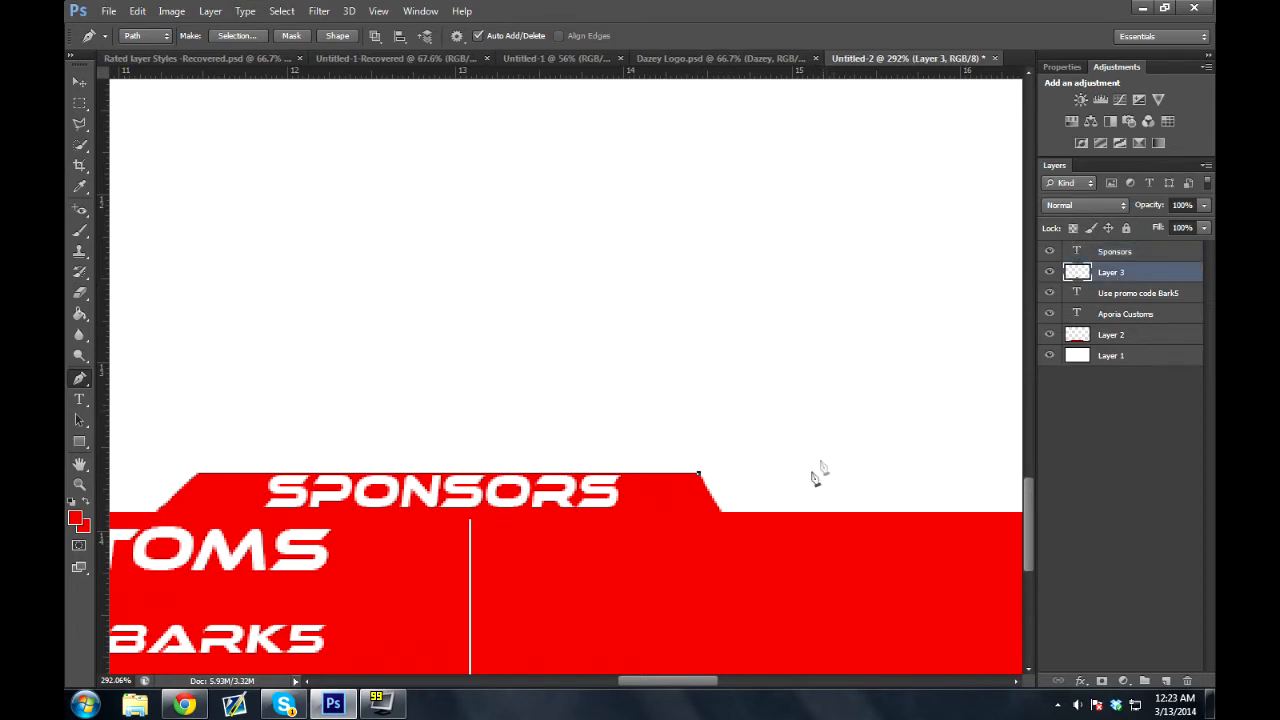
key(alt+bracketright)
click(731, 513)
click(681, 496)
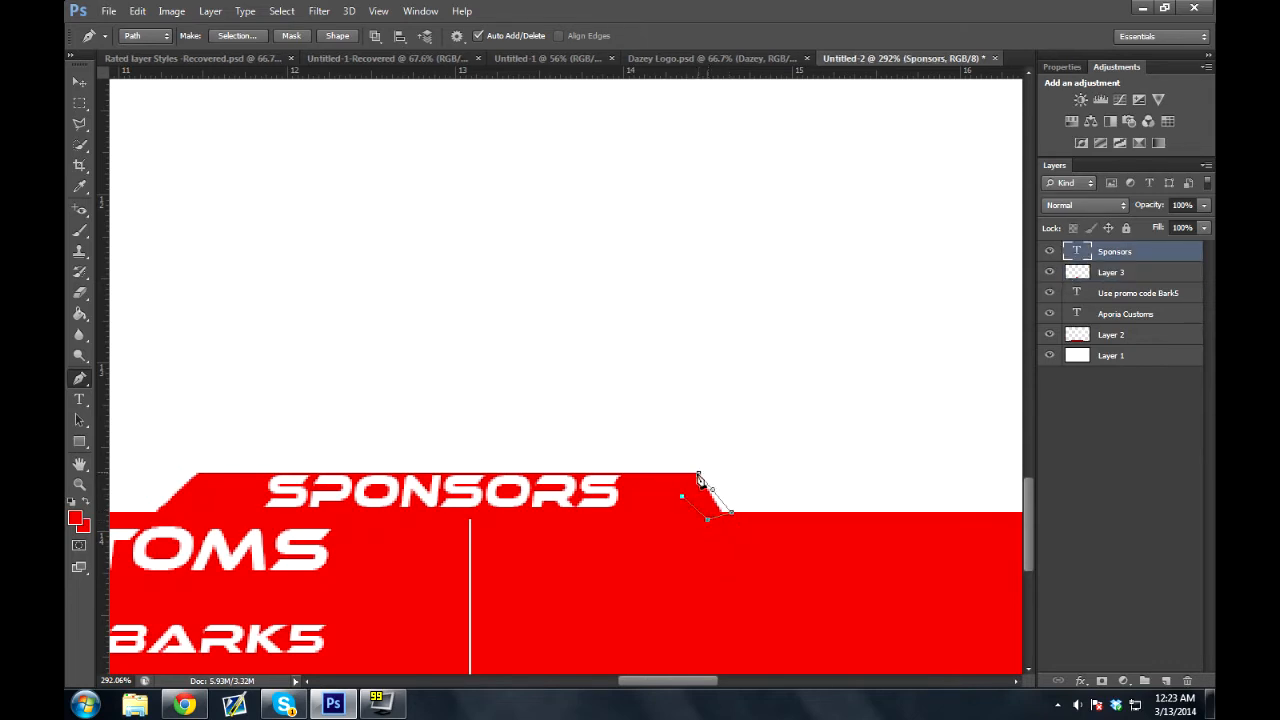
Fill the path with red on Layer 3 to widen the tab's slanted corner, and delete the path
right_click(693, 502)
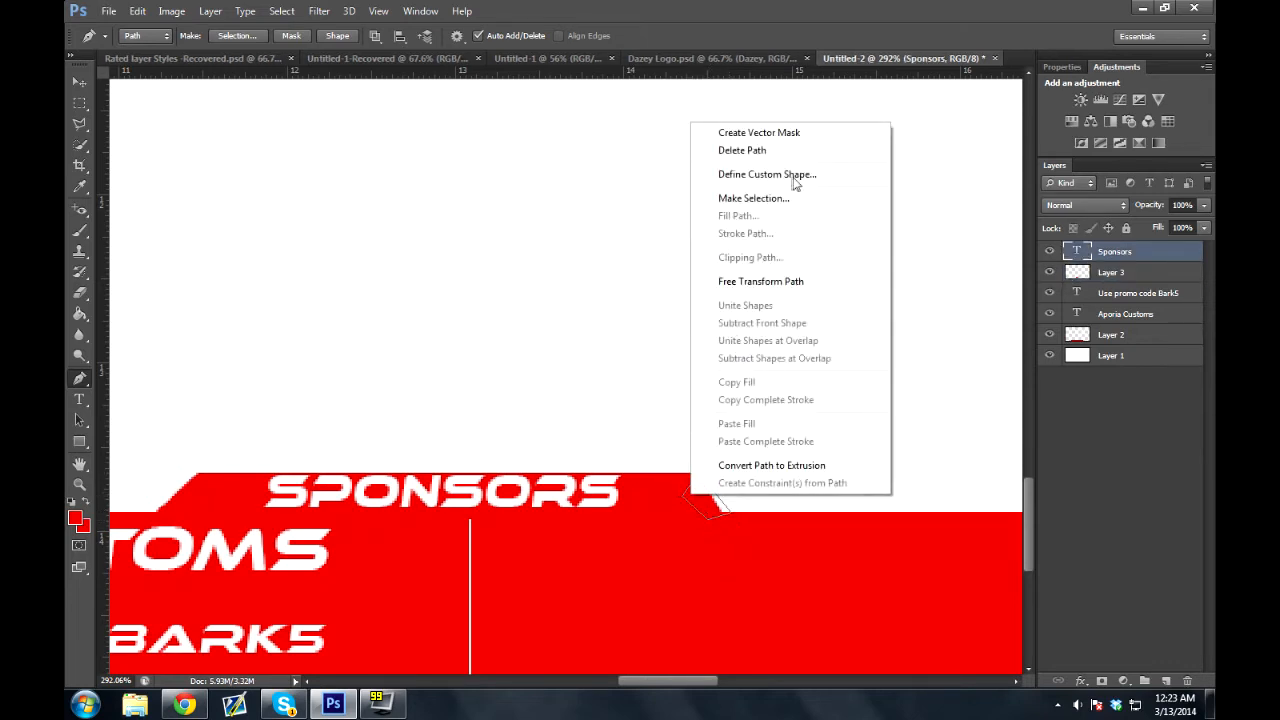
click(796, 532)
click(1130, 278)
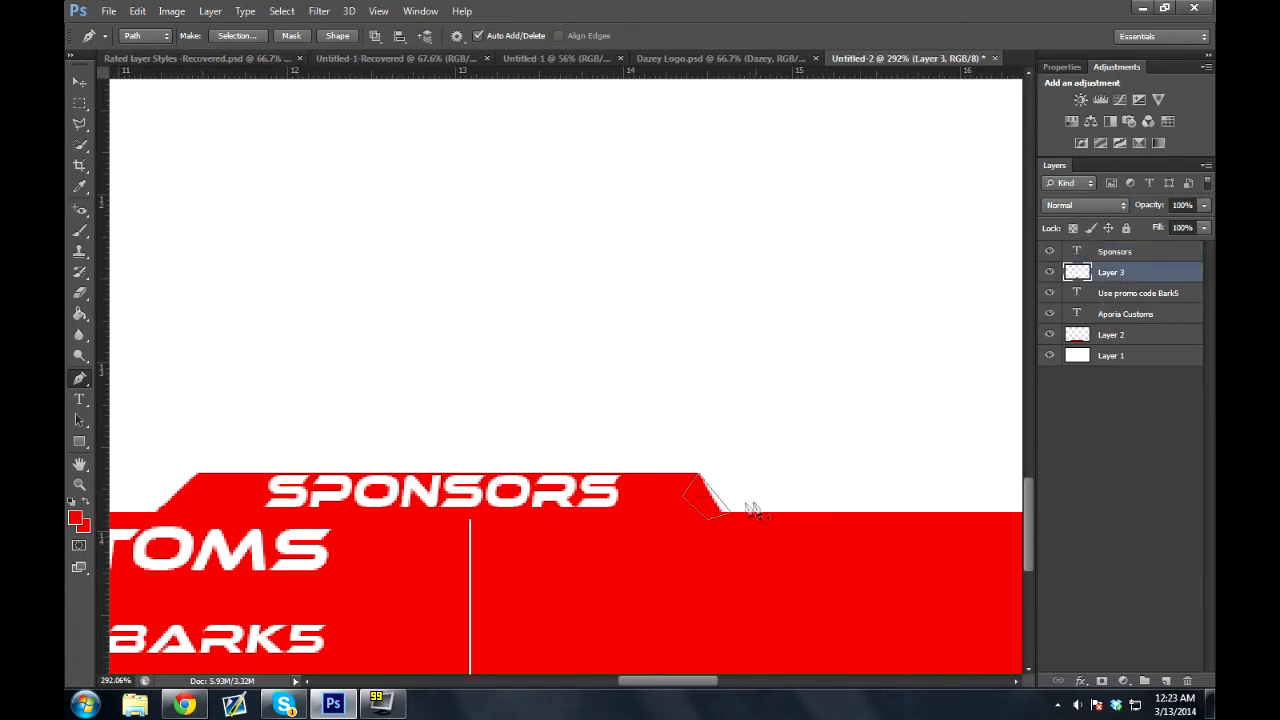
right_click(705, 508)
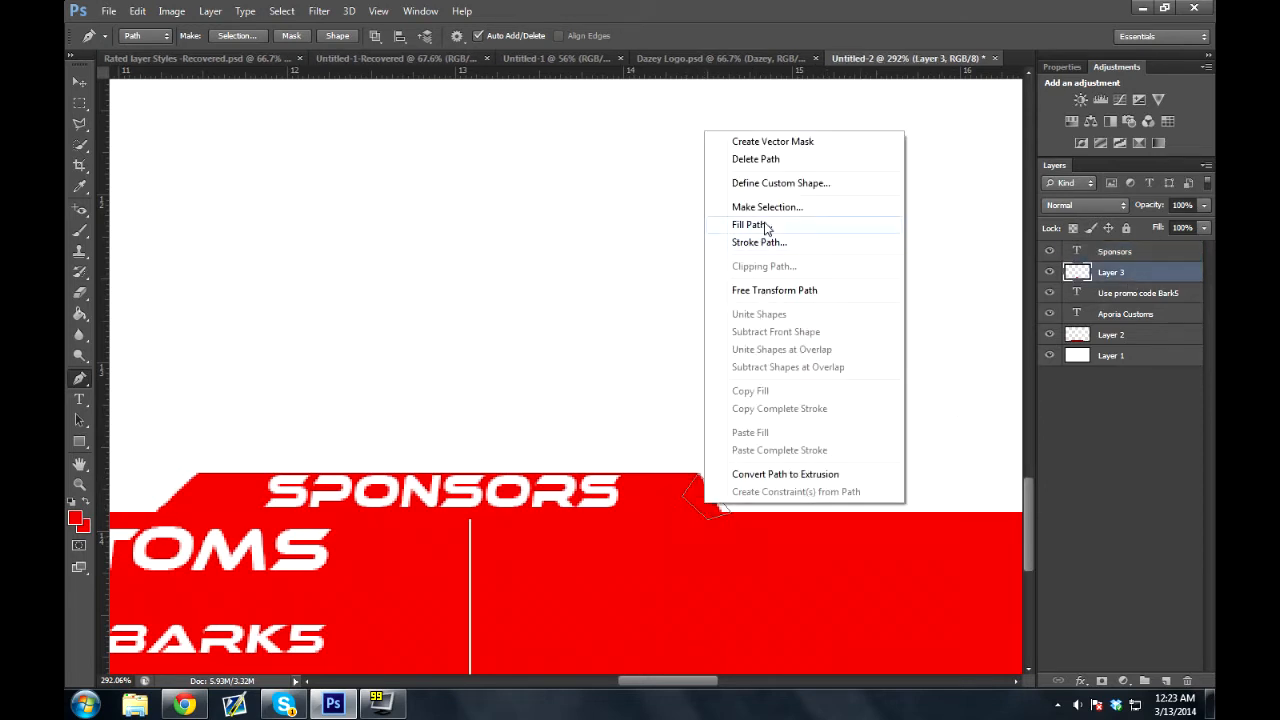
click(766, 226)
key(Return)
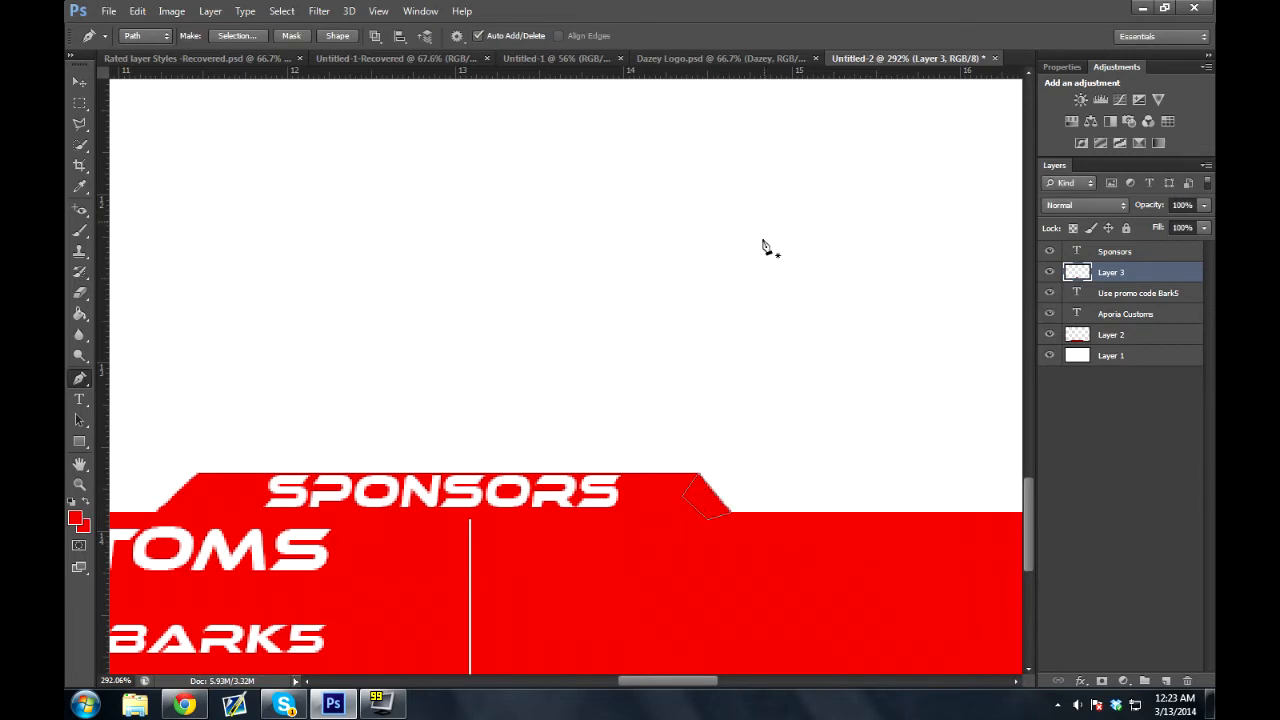
right_click(747, 305)
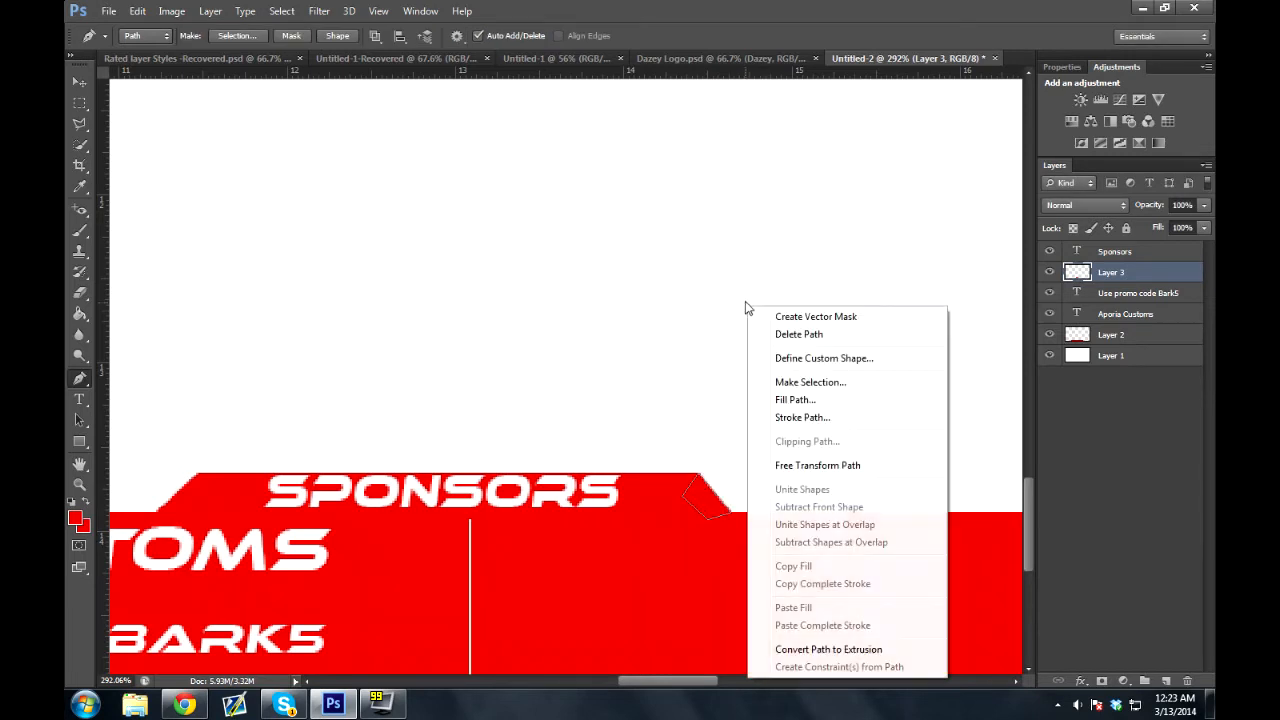
click(790, 338)
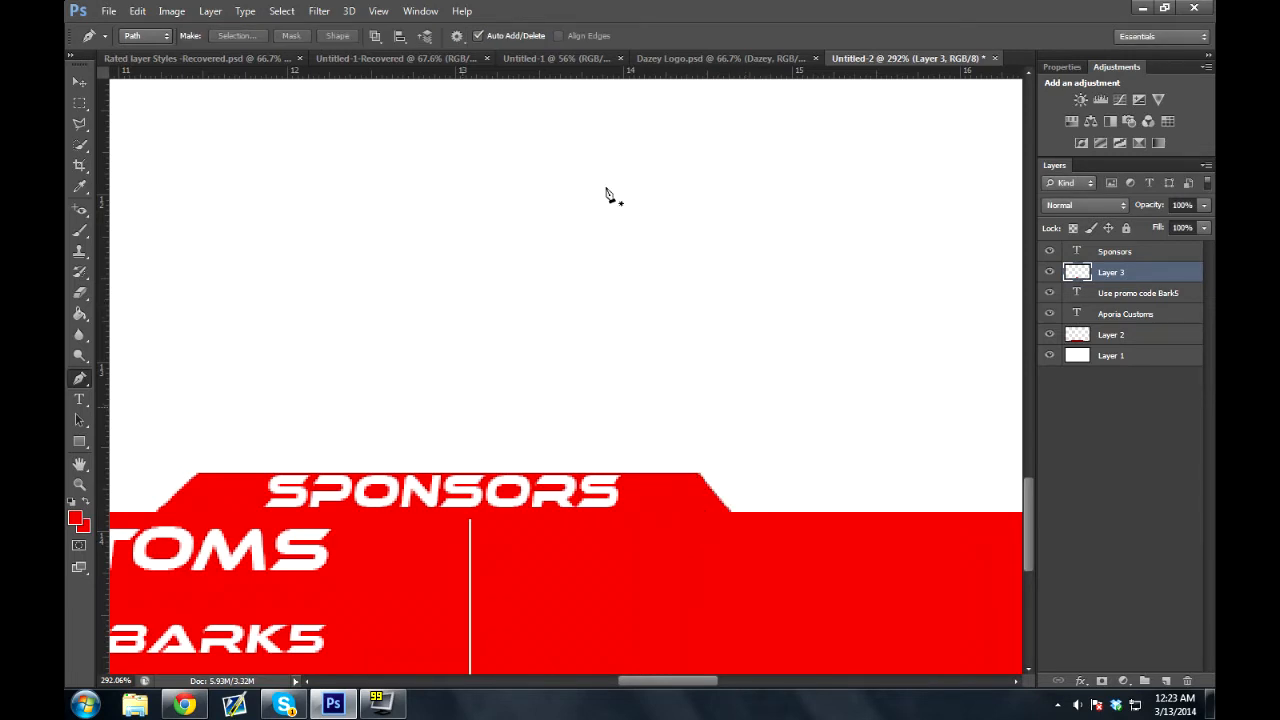
Add the white text "Evil Controllers" in Ethnocentric at 14 pt to the right of the white centre line
drag(574, 457, 430, 327)
click(79, 399)
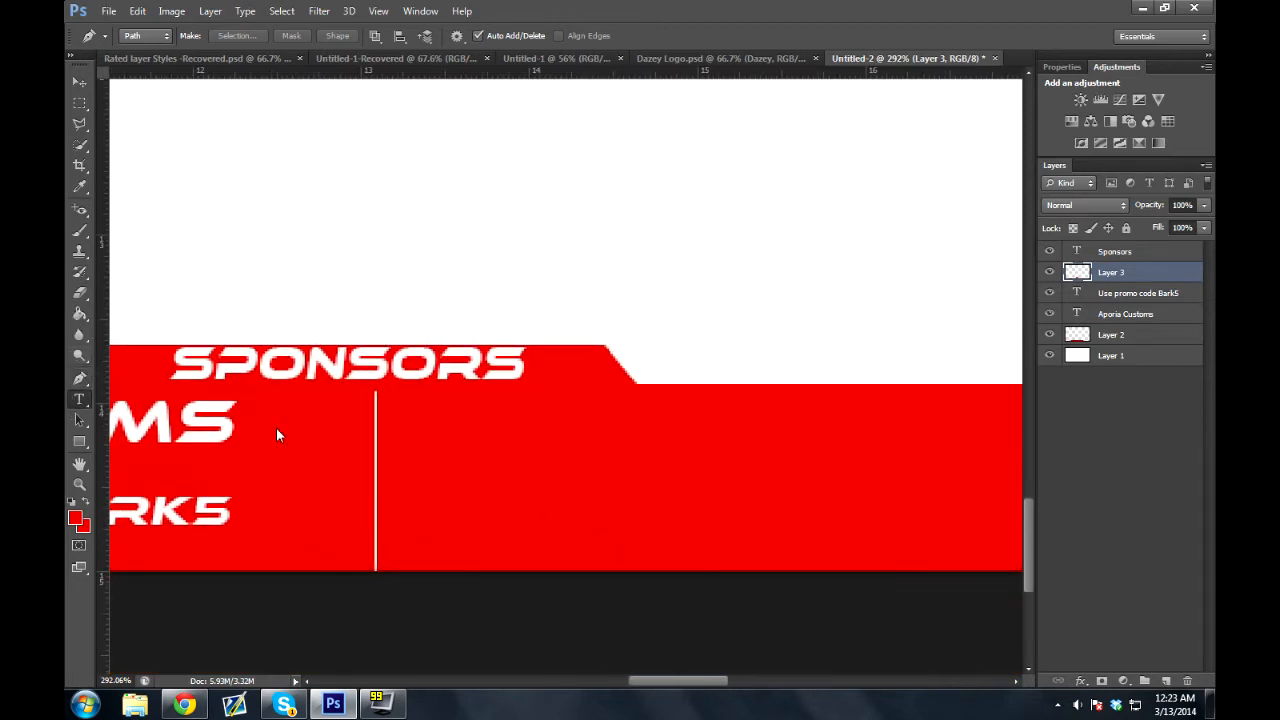
click(443, 440)
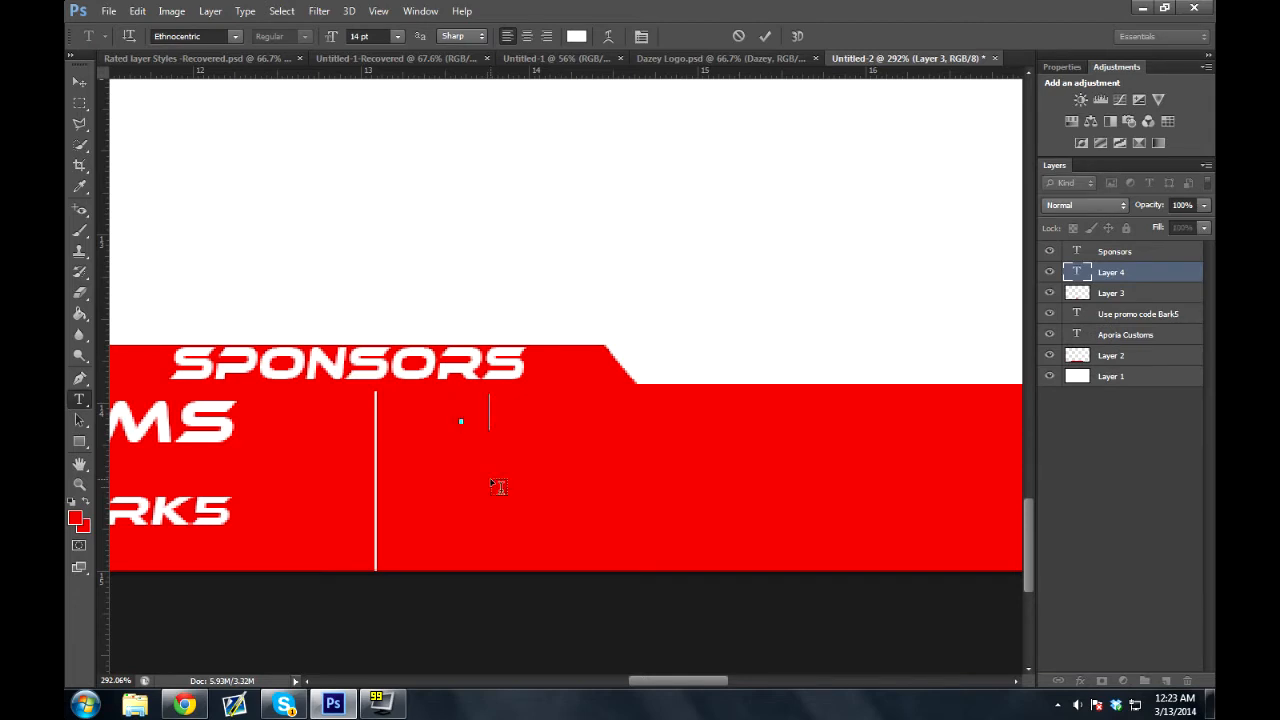
text(EVIL CONTROLLERS)
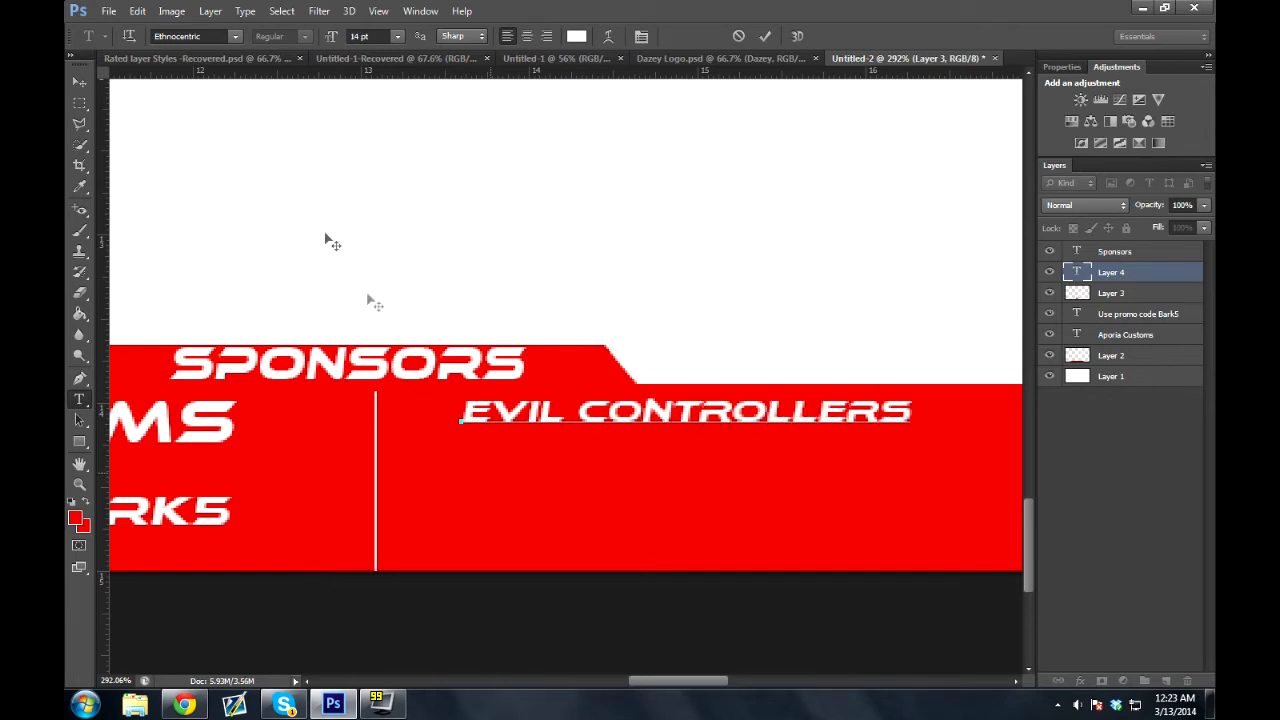
click(81, 81)
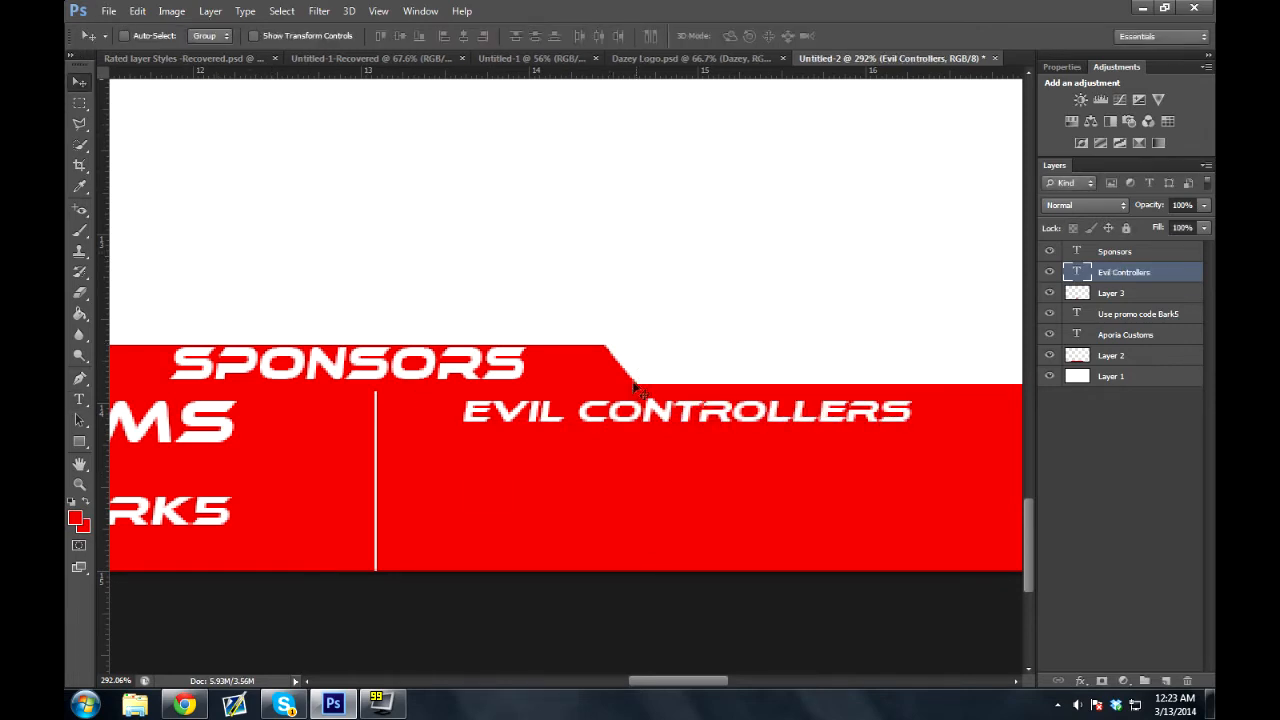
Enlarge the Evil Controllers text with Free Transform to about 110% width and 177% height
key(ctrl+t)
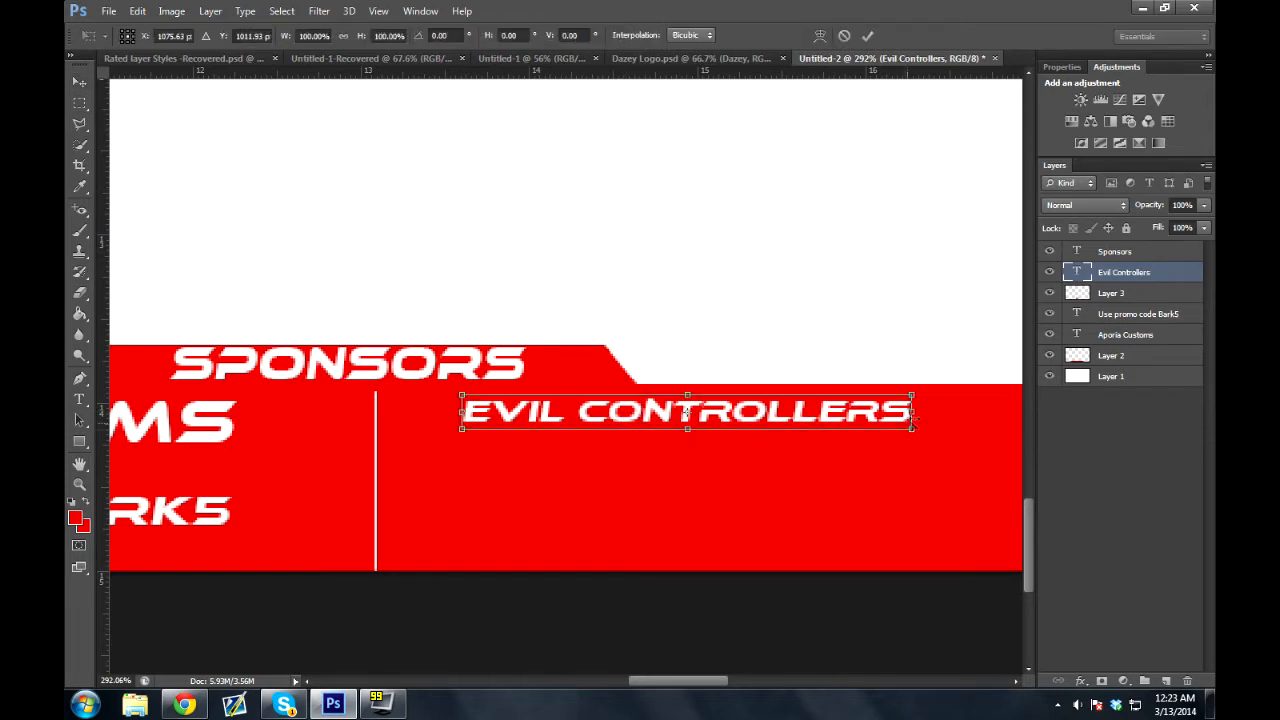
drag(916, 434, 966, 461)
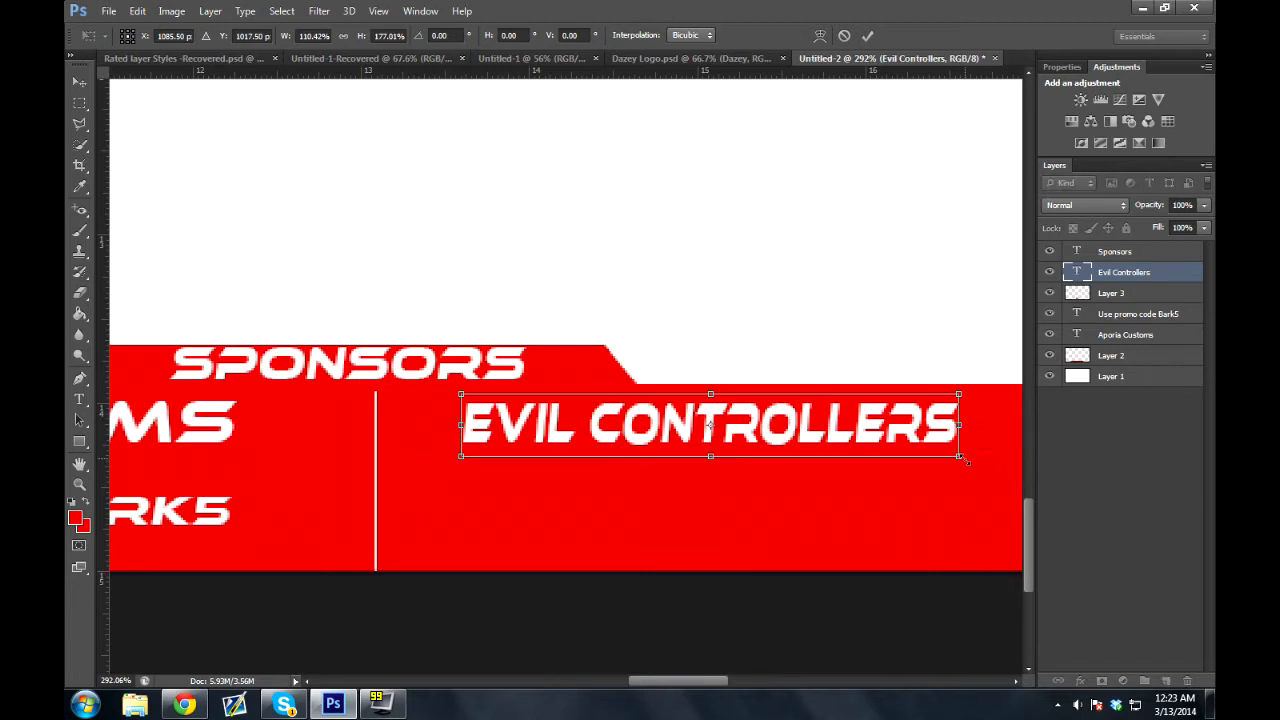
key(Return)
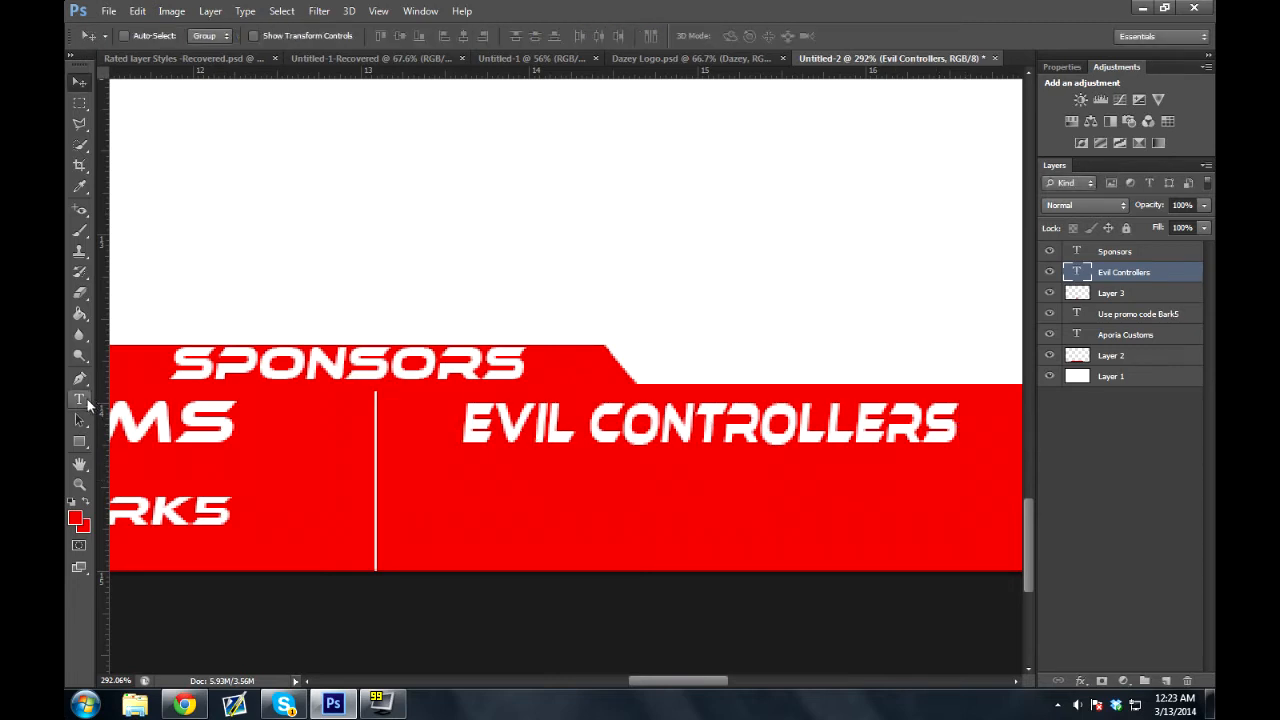
Select the "Use promo code Bark5" text and enlarge it considerably with Free Transform
click(79, 484)
right_click(170, 504)
click(243, 516)
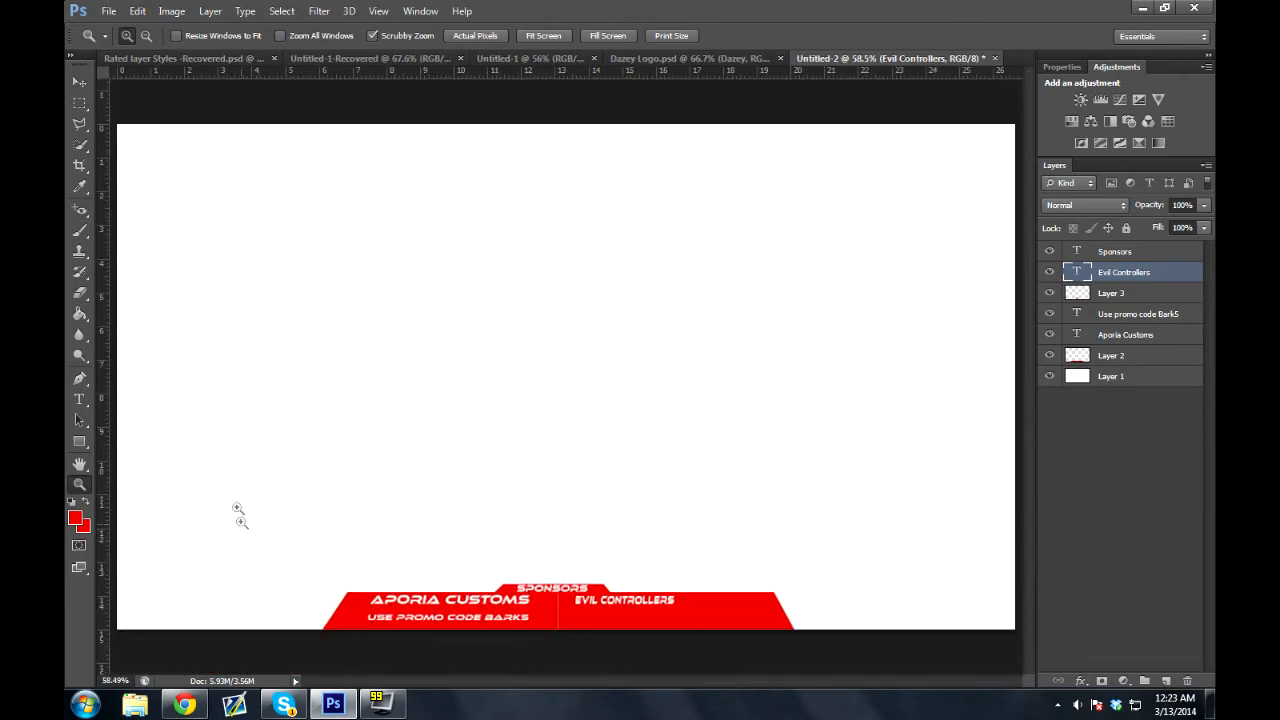
drag(468, 608, 415, 548)
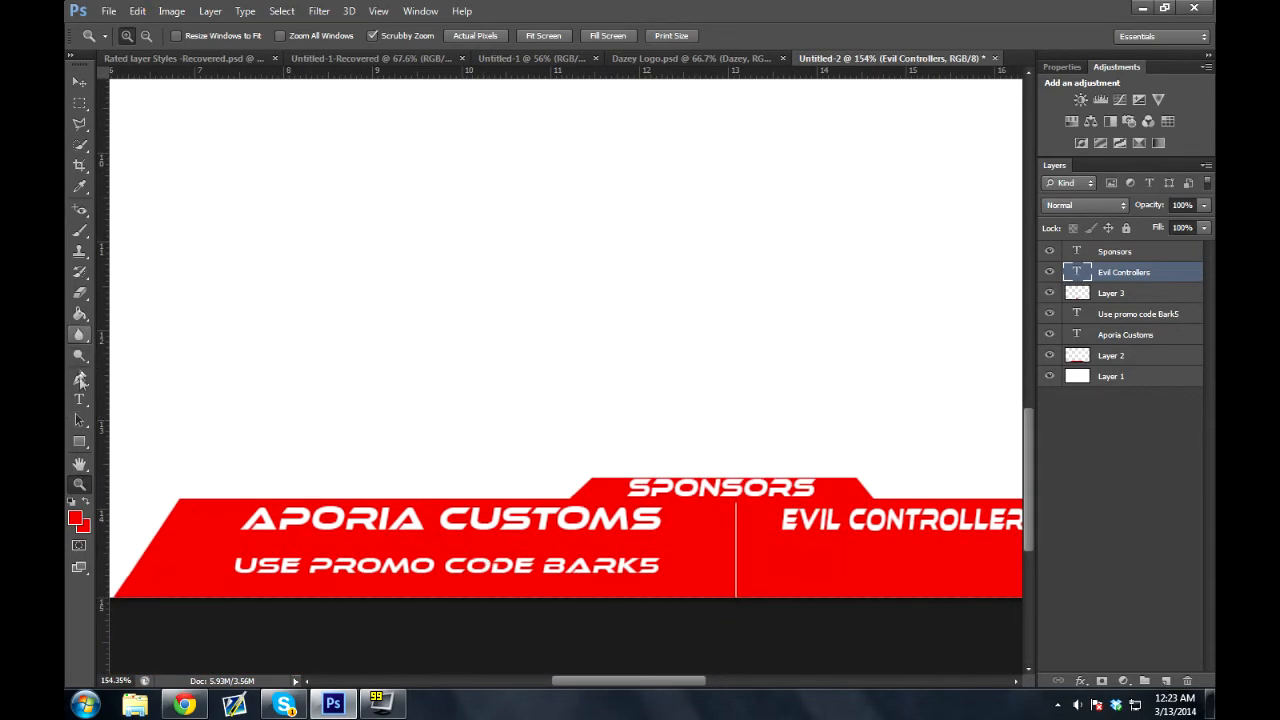
click(79, 81)
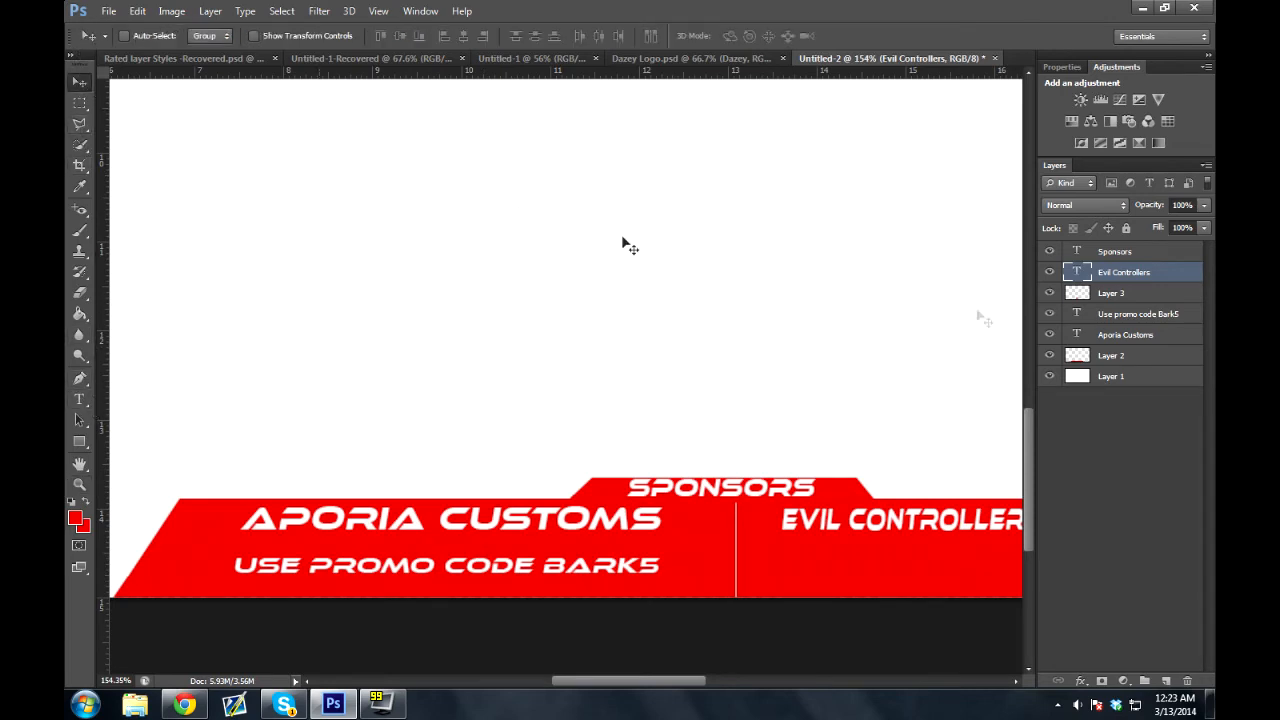
ctrl+click(525, 565)
key(ctrl+t)
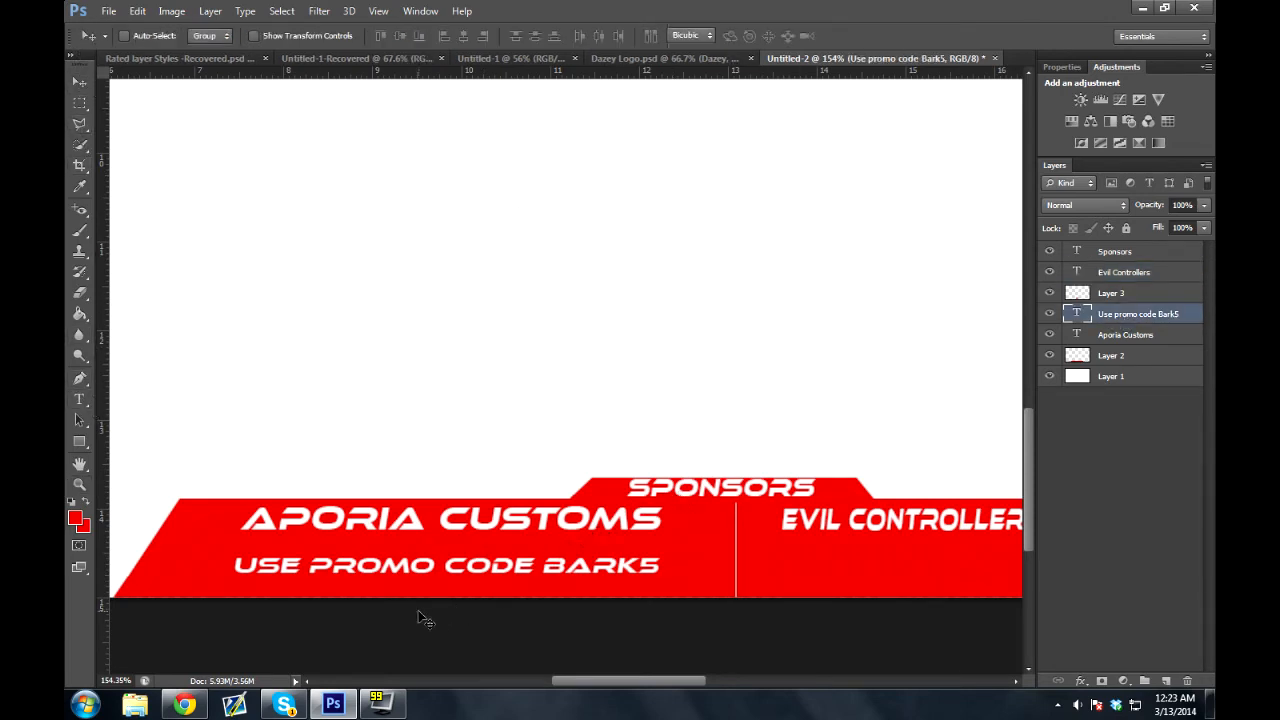
drag(671, 550, 922, 508)
key(Return)
Reduce the promo code text's height and centre it beneath the two sponsor names, across the white line
drag(770, 568, 866, 588)
drag(846, 492, 676, 419)
key(ctrl+t)
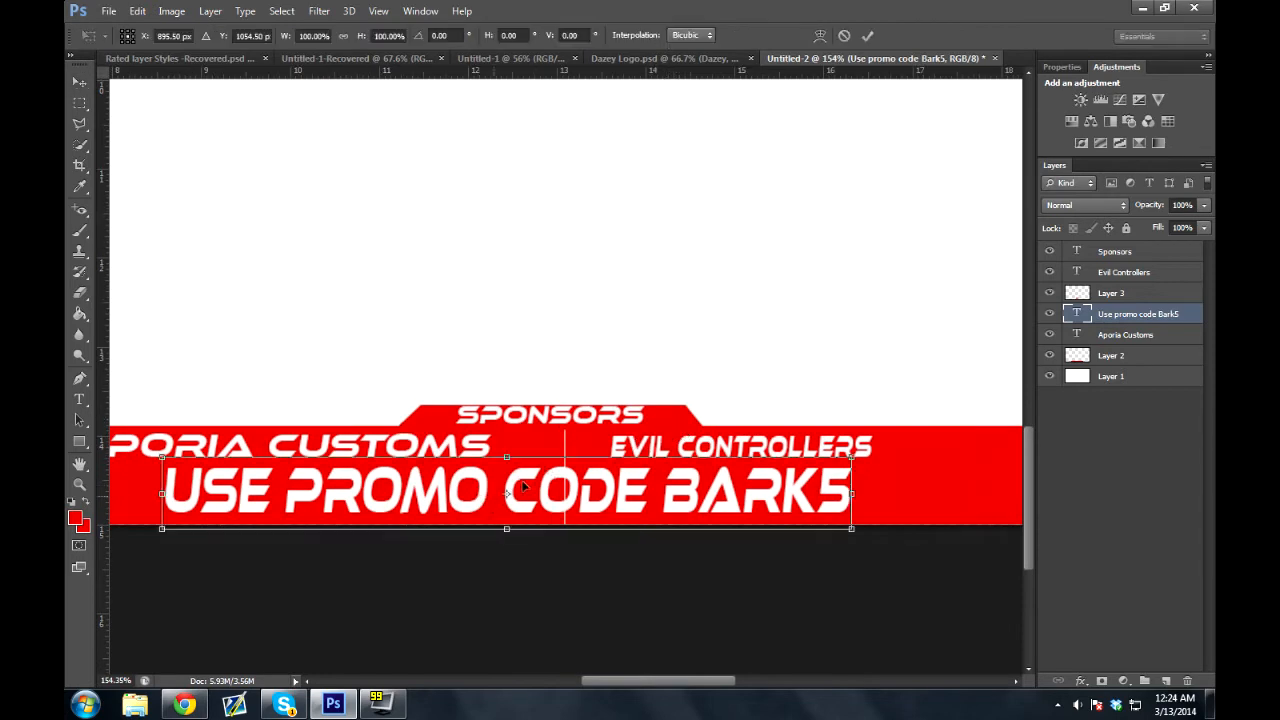
drag(511, 456, 511, 475)
drag(573, 505, 632, 507)
key(Return)
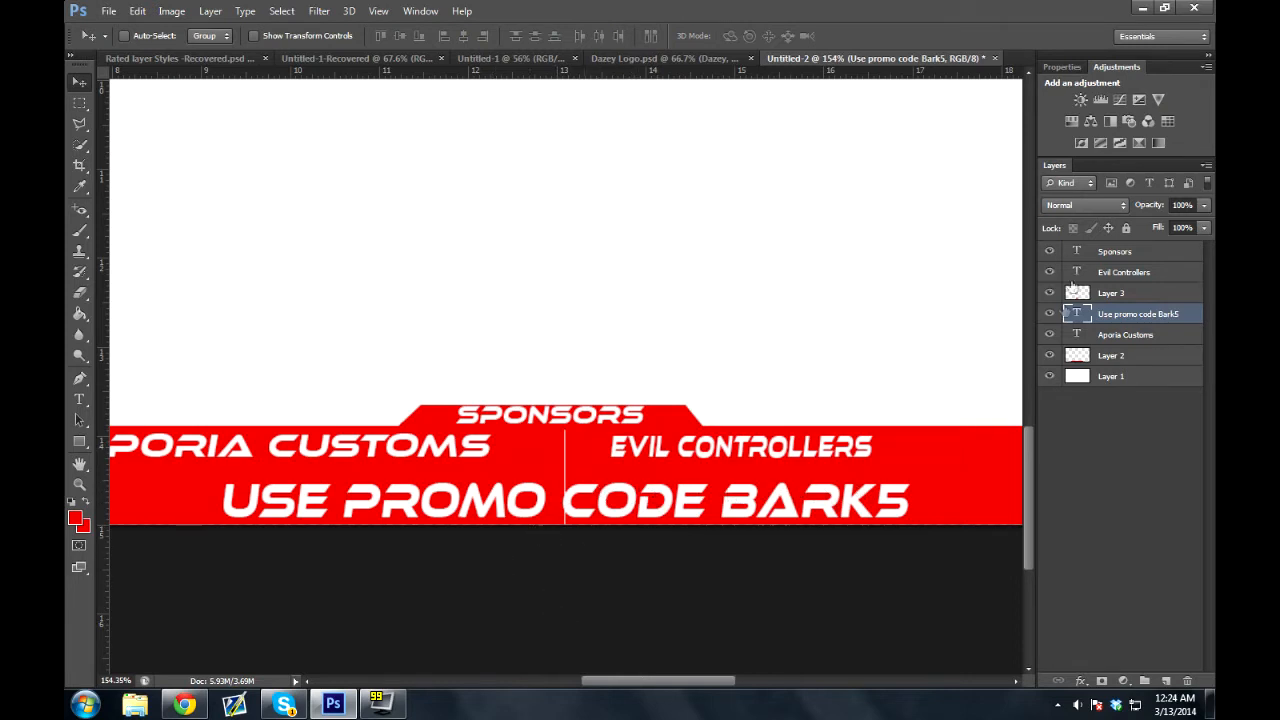
Paint red over the lower part of the white centre line on Layer 2 with a 1 px brush, ending it above the promo text
click(1124, 355)
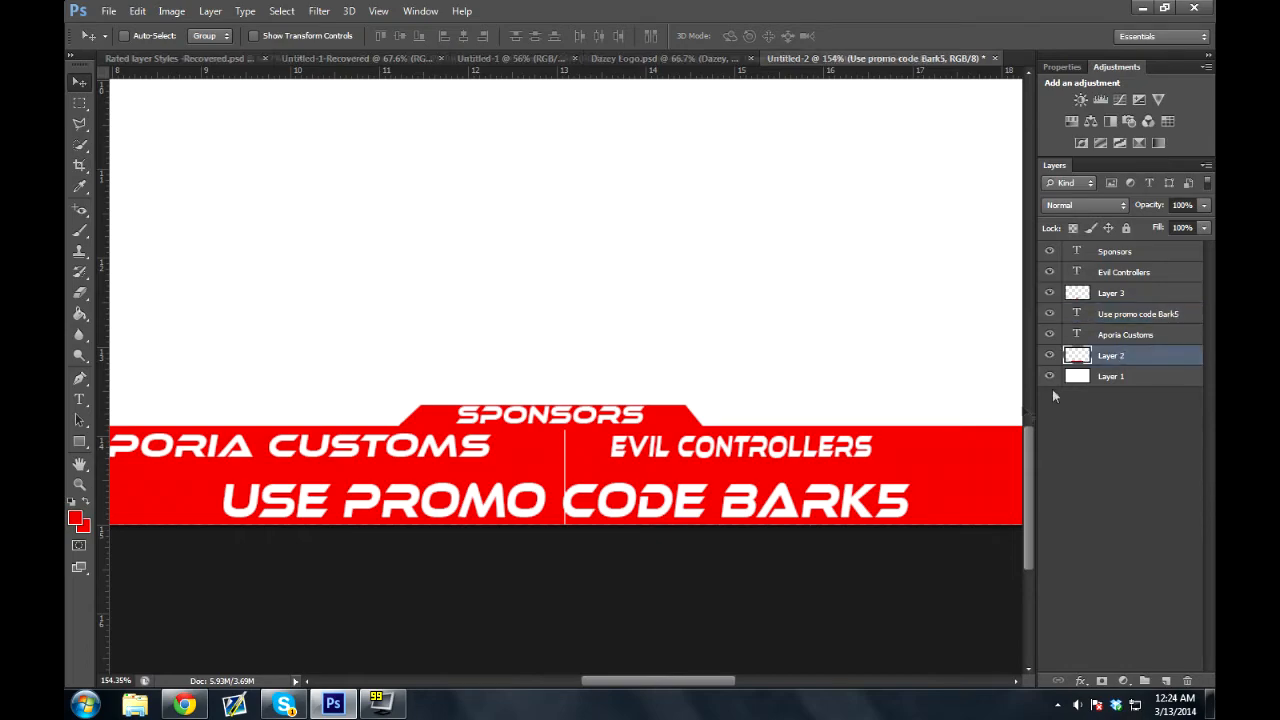
click(80, 484)
drag(583, 515, 630, 517)
click(535, 514)
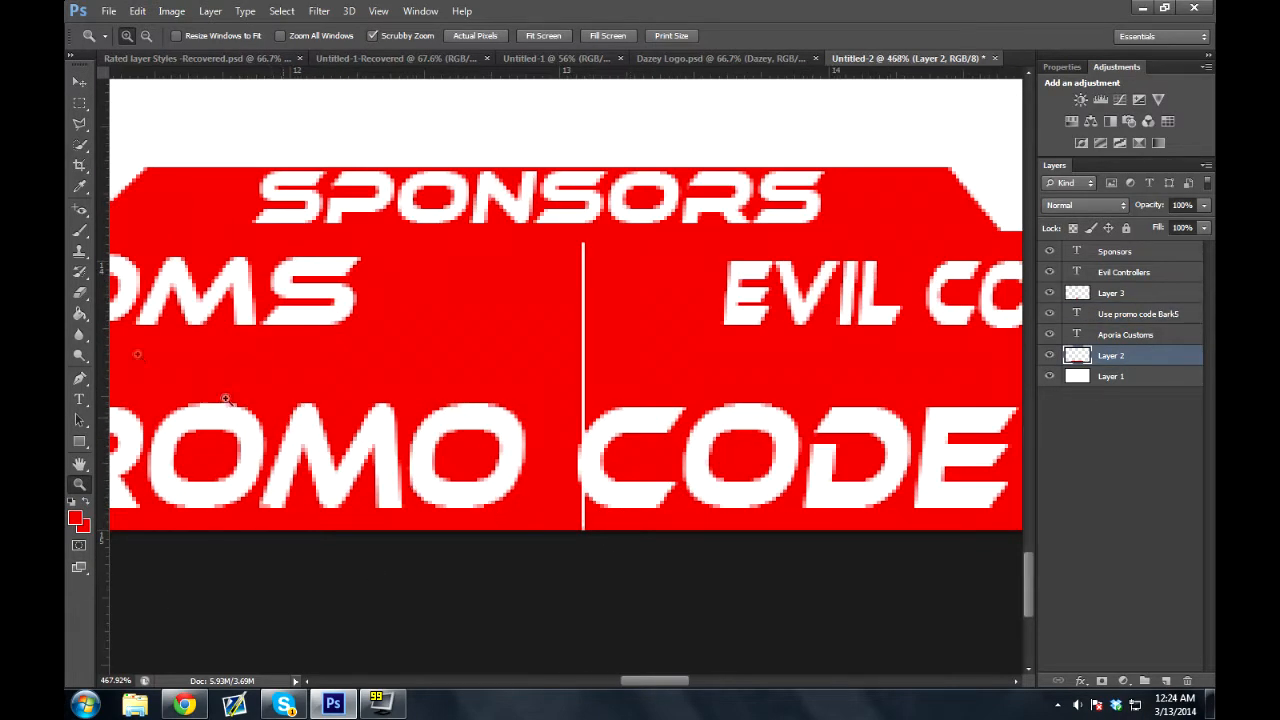
click(80, 238)
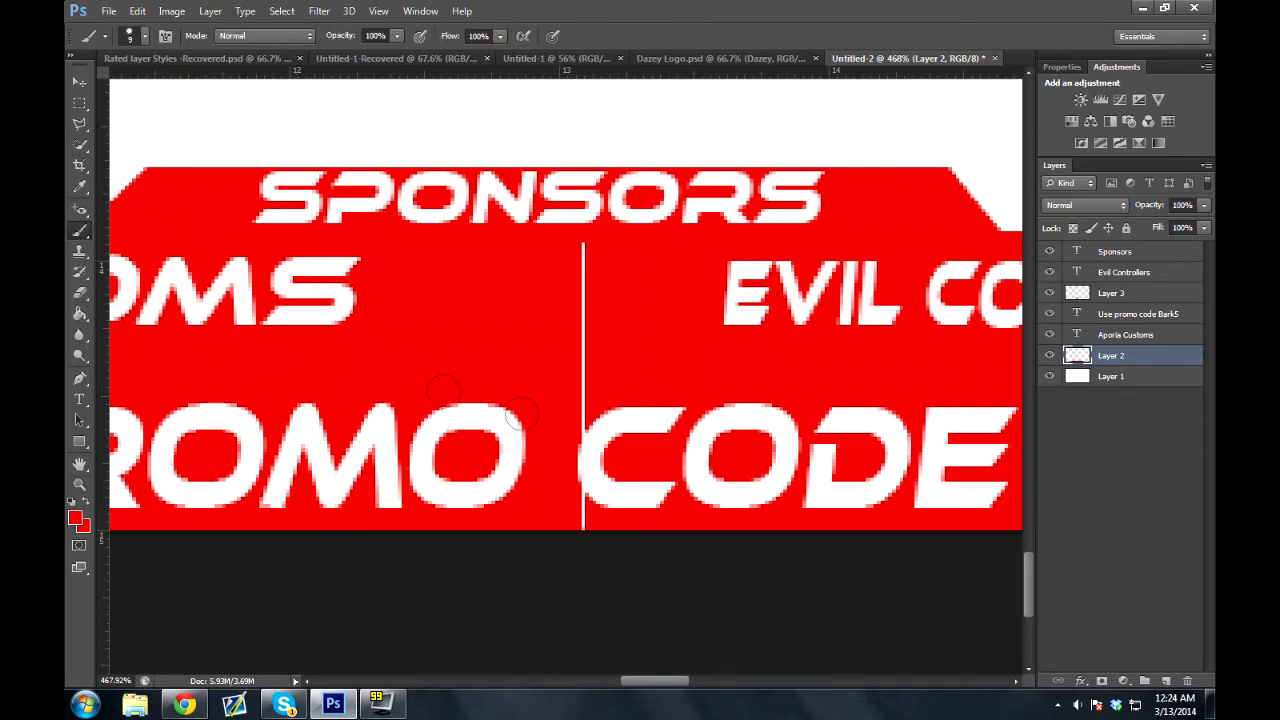
key(bracketleft)
key(bracketleft)
key(bracketleft)
click(583, 516)
drag(583, 515, 582, 396)
key(v)
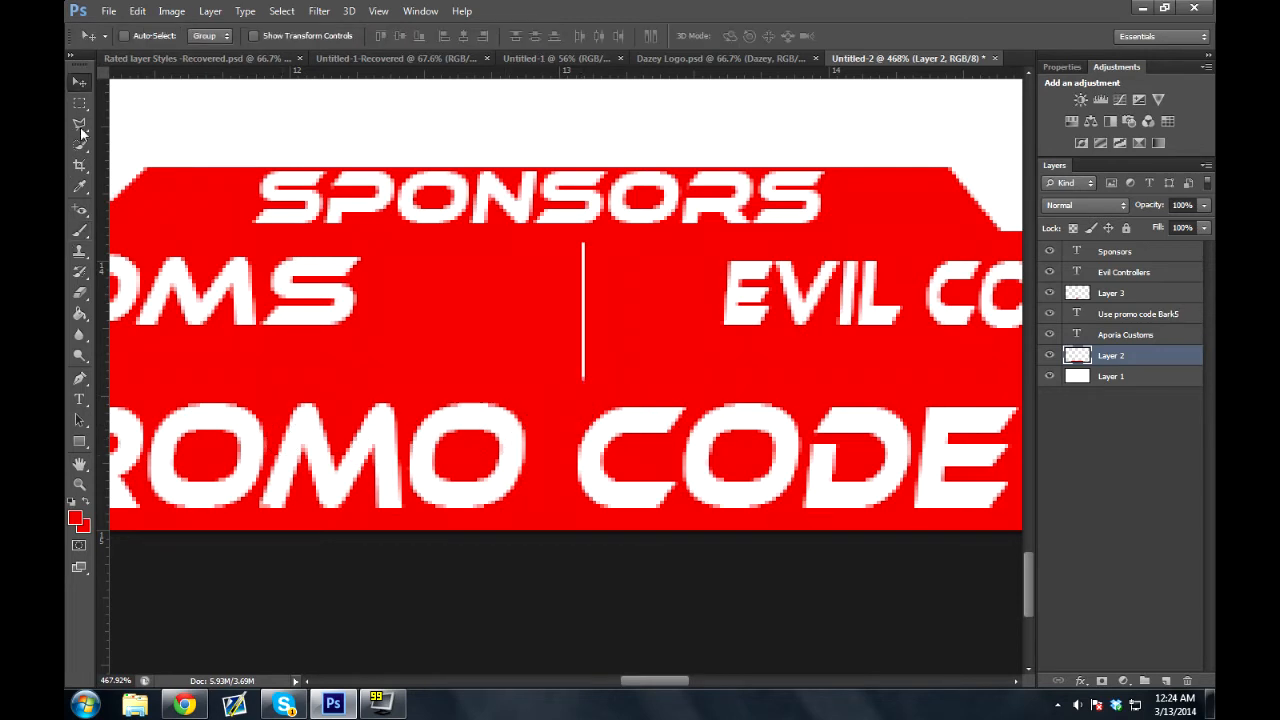
Set the foreground colour to white
click(80, 231)
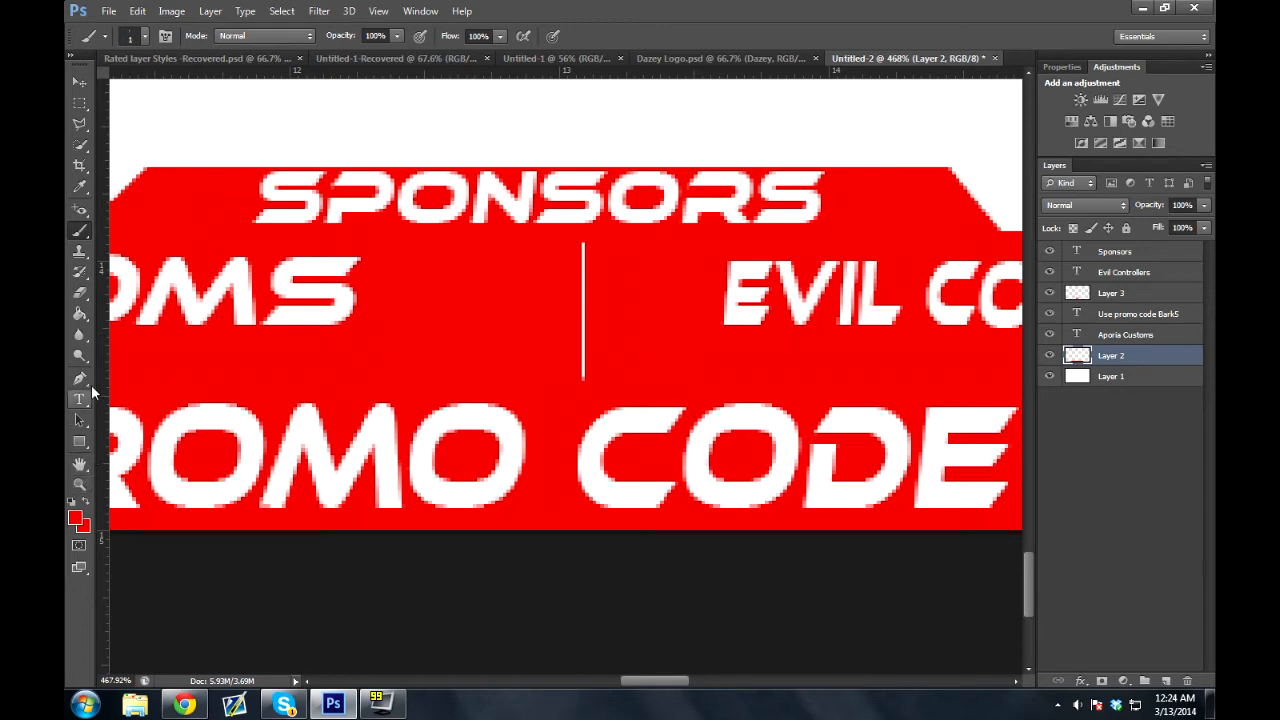
key(i)
click(75, 517)
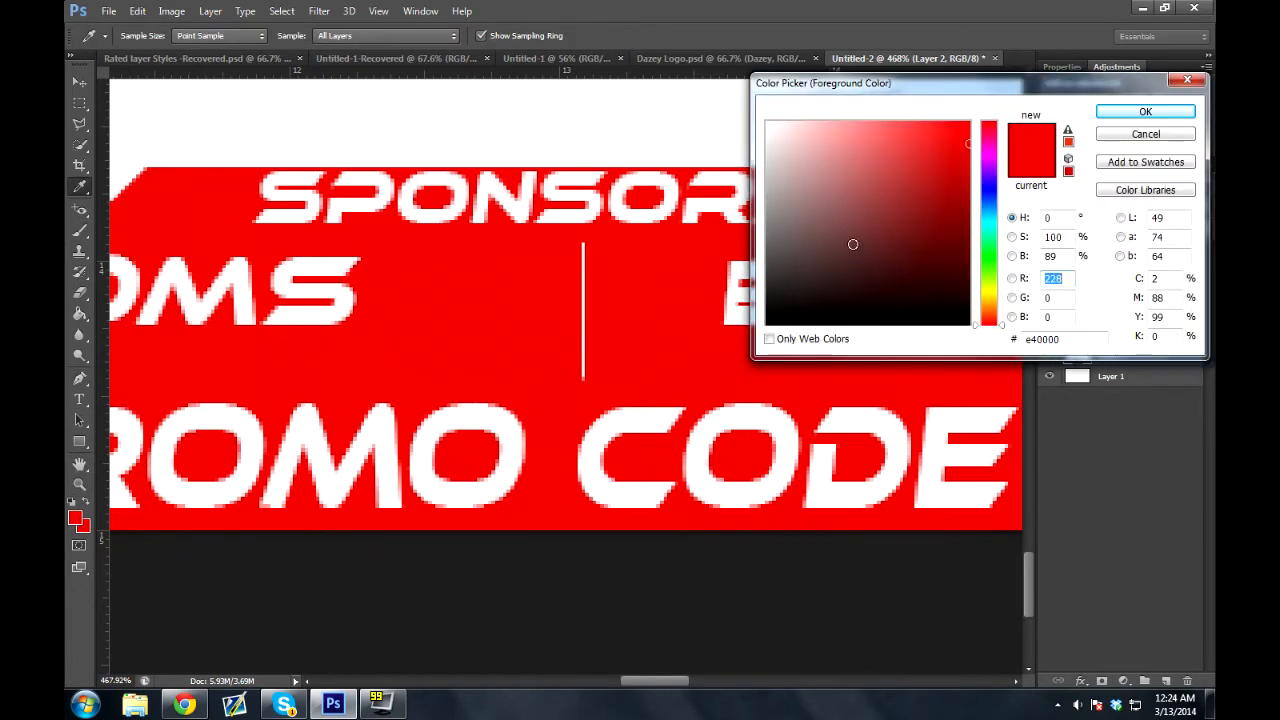
click(425, 437)
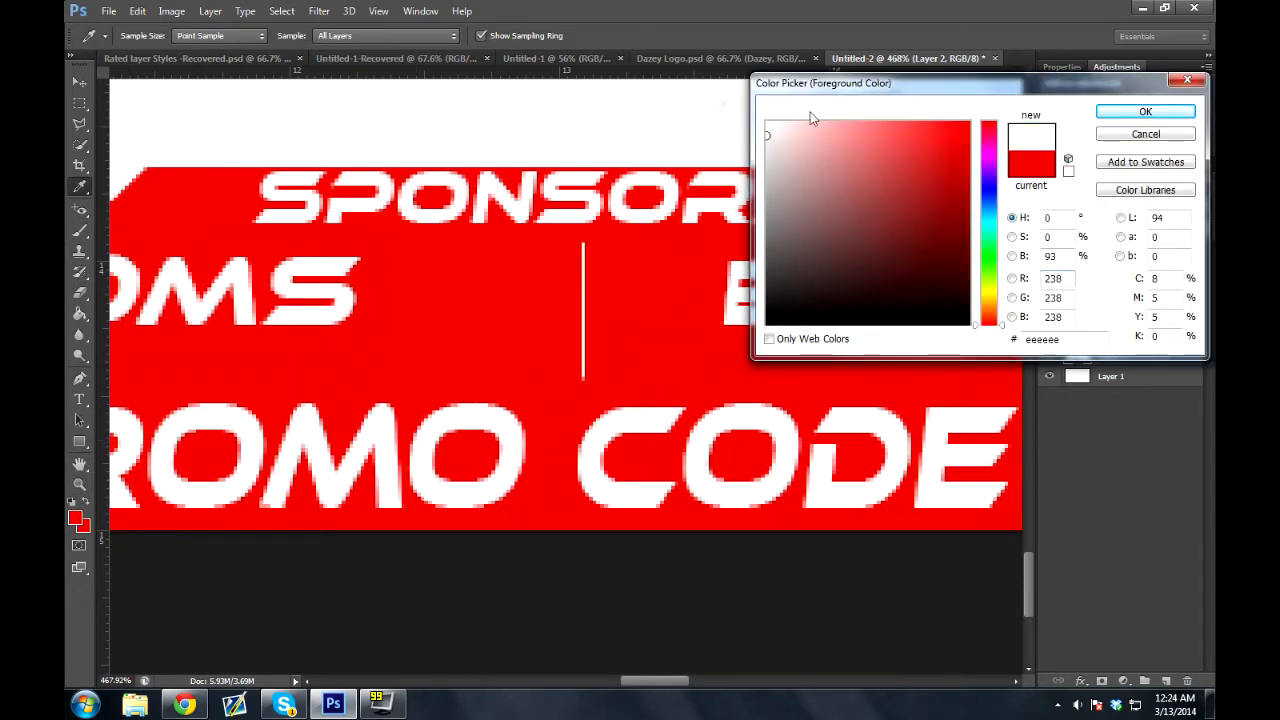
click(1146, 112)
Draw a Pen path from the white divider's lower end leftward above the promo text, slanting down past its left end to below the banner
key(p)
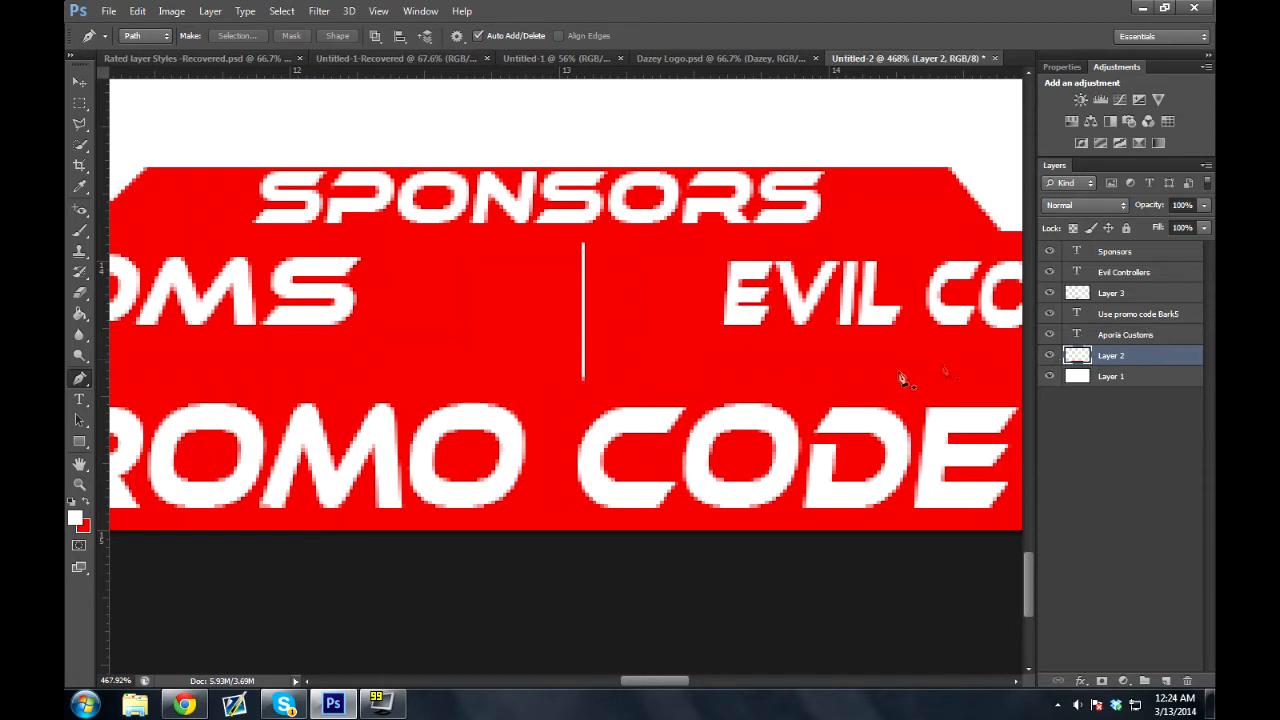
click(583, 380)
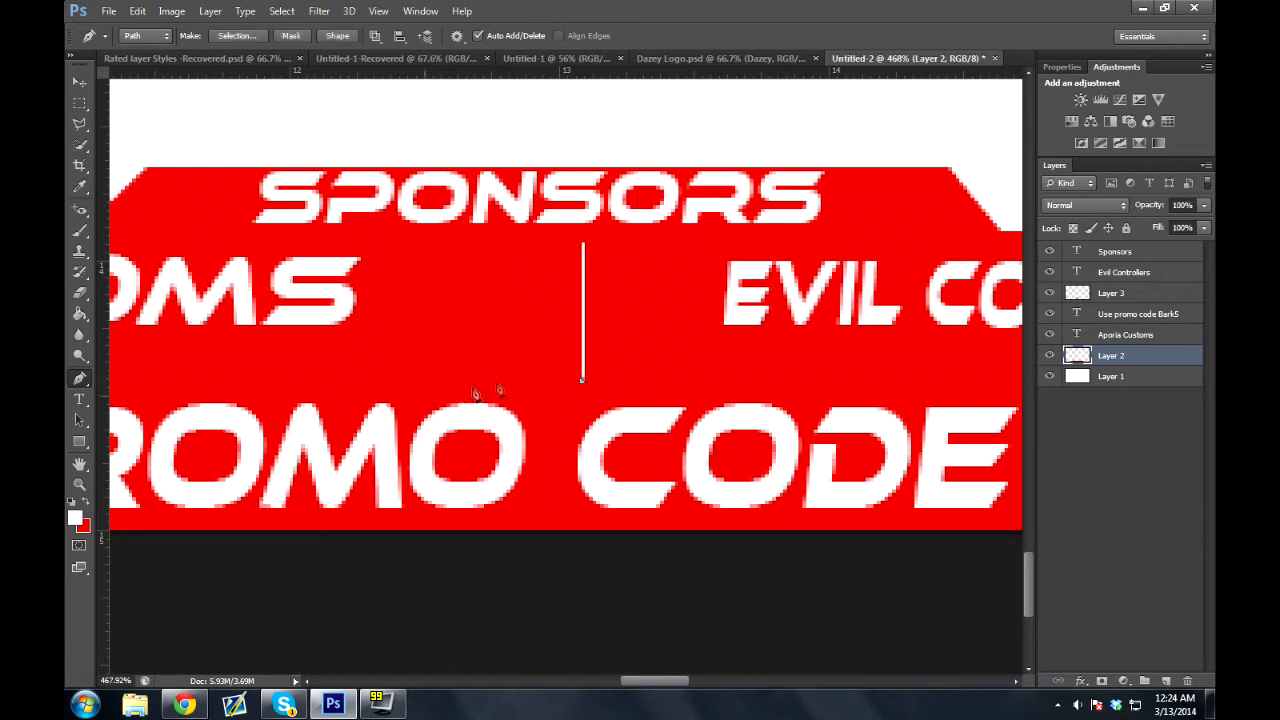
key(ctrl+z)
click(221, 377)
drag(157, 388, 722, 348)
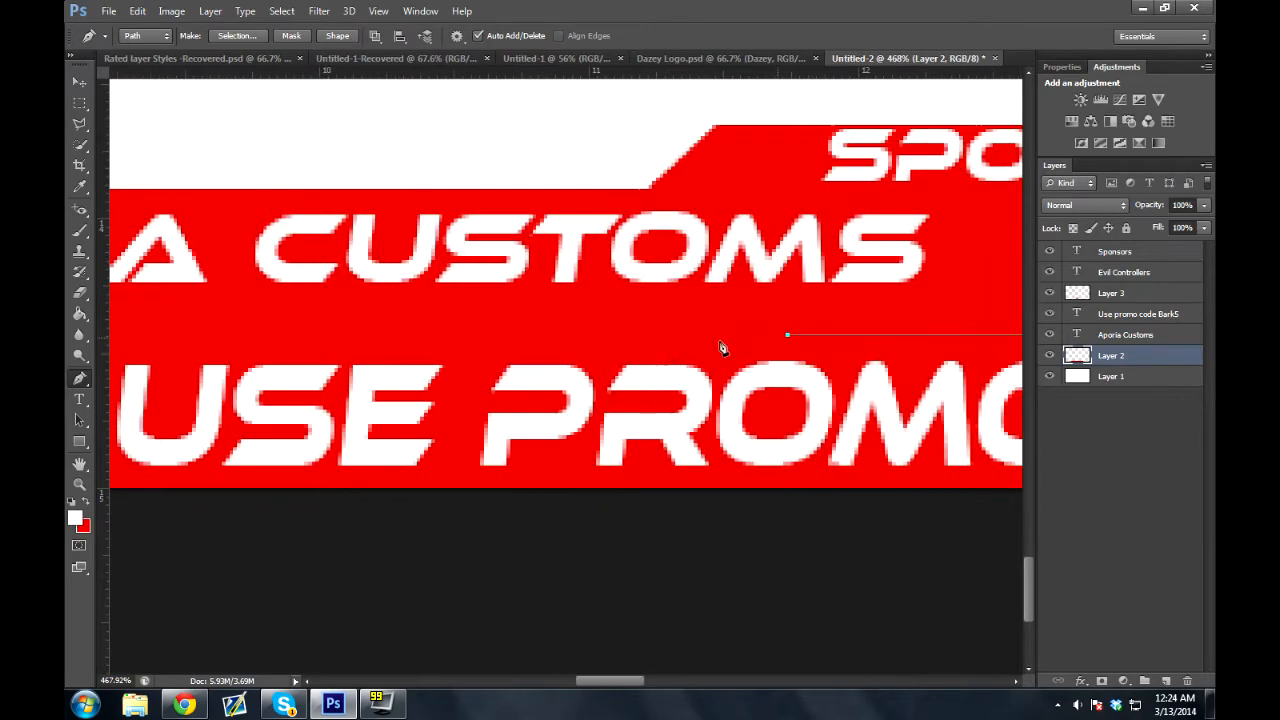
click(210, 334)
drag(370, 335, 795, 340)
click(771, 328)
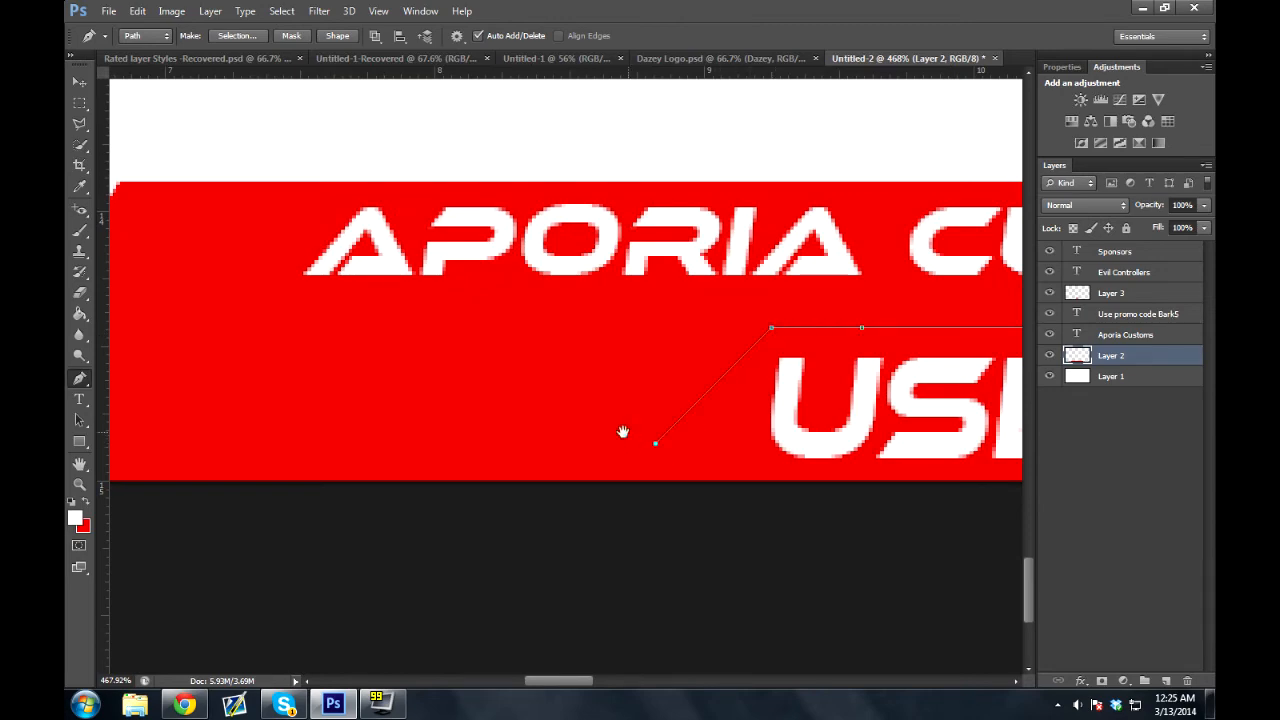
drag(622, 431, 403, 357)
click(424, 425)
Extend the path rightward beneath the banner's lower edge to just past the right end of the promo text
drag(800, 451, 266, 406)
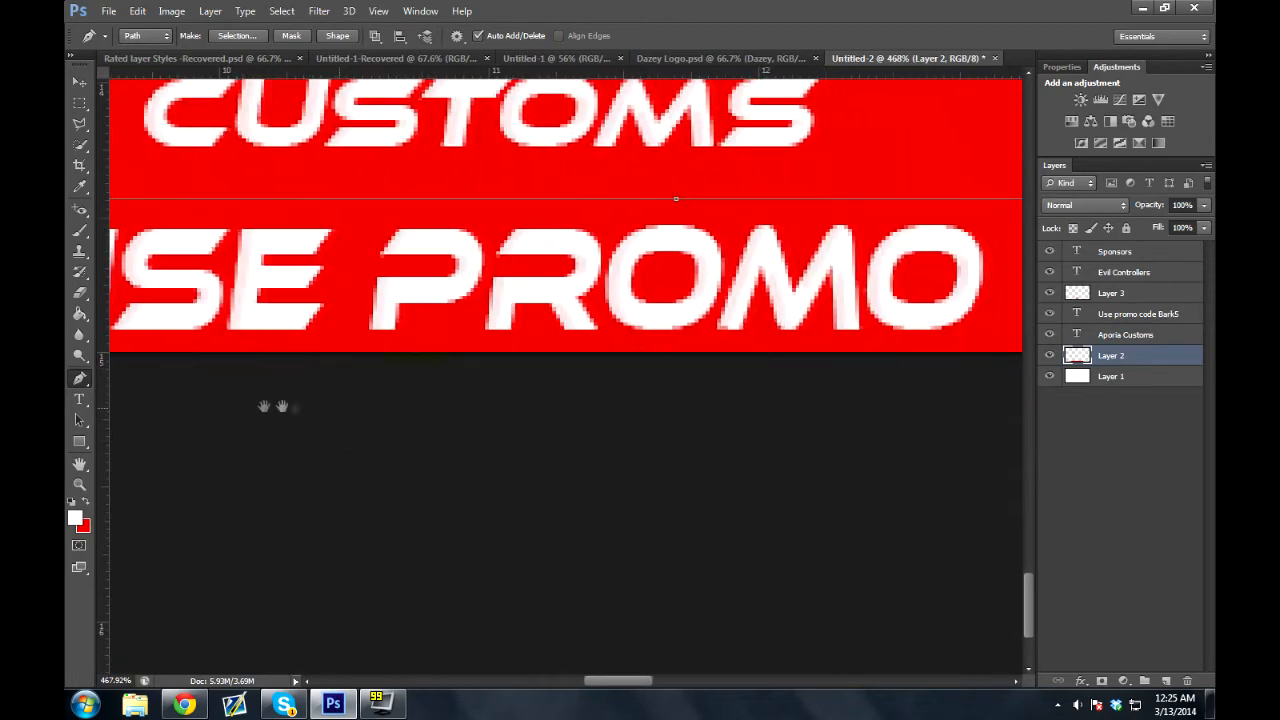
click(1117, 406)
drag(749, 420, 391, 445)
drag(688, 442, 306, 437)
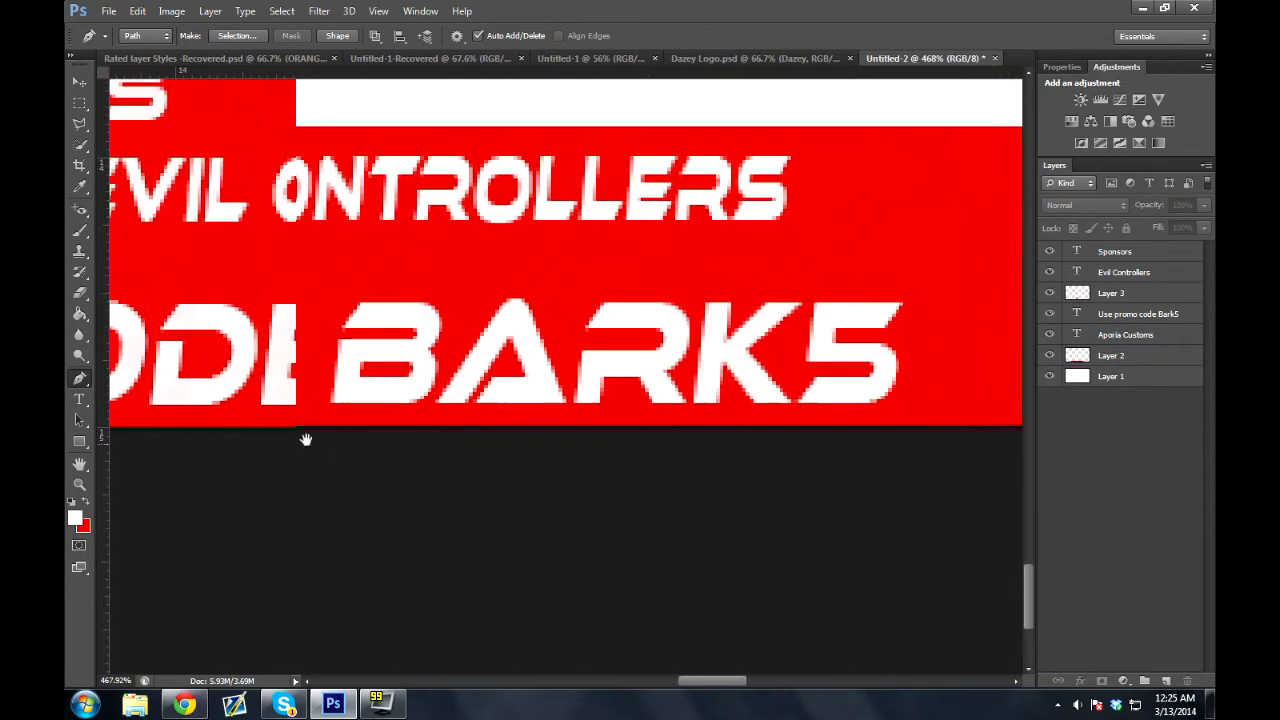
shift+click(880, 455)
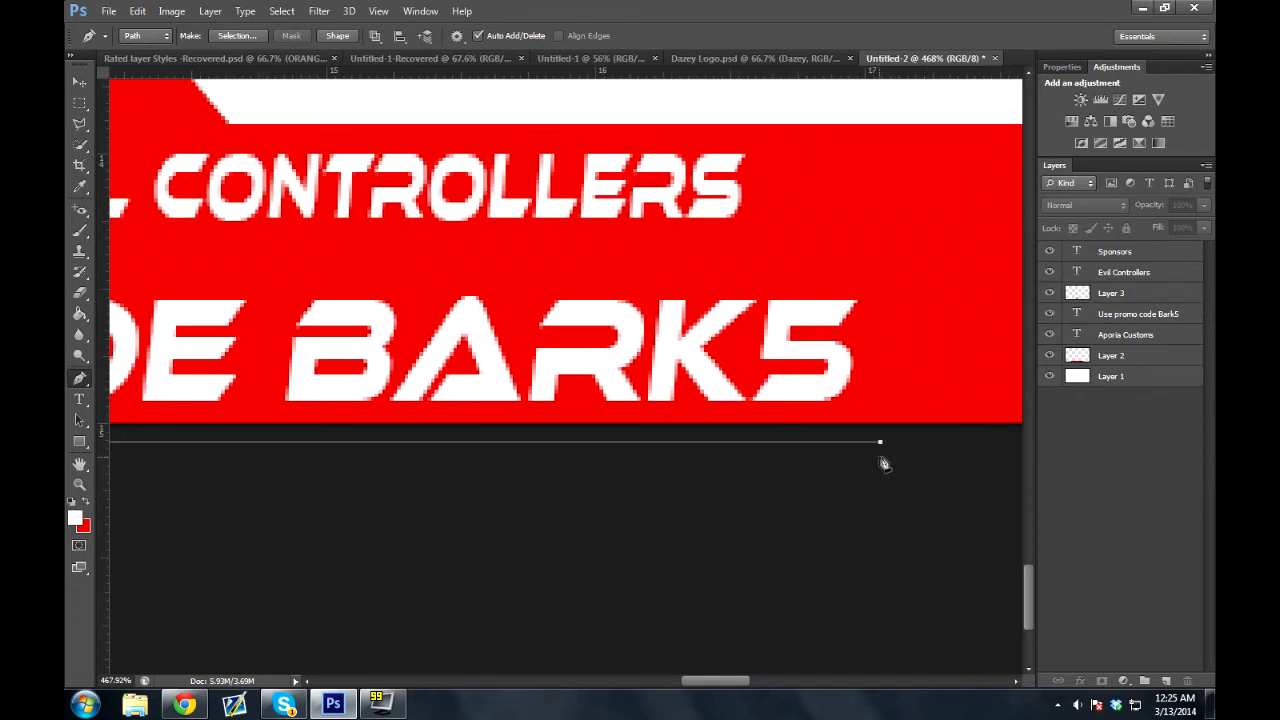
shift+click(933, 450)
Add a path point straight above the path's right end, just inside the red banner beside "Bark5"
double_click(114, 680)
text(400)
key(Return)
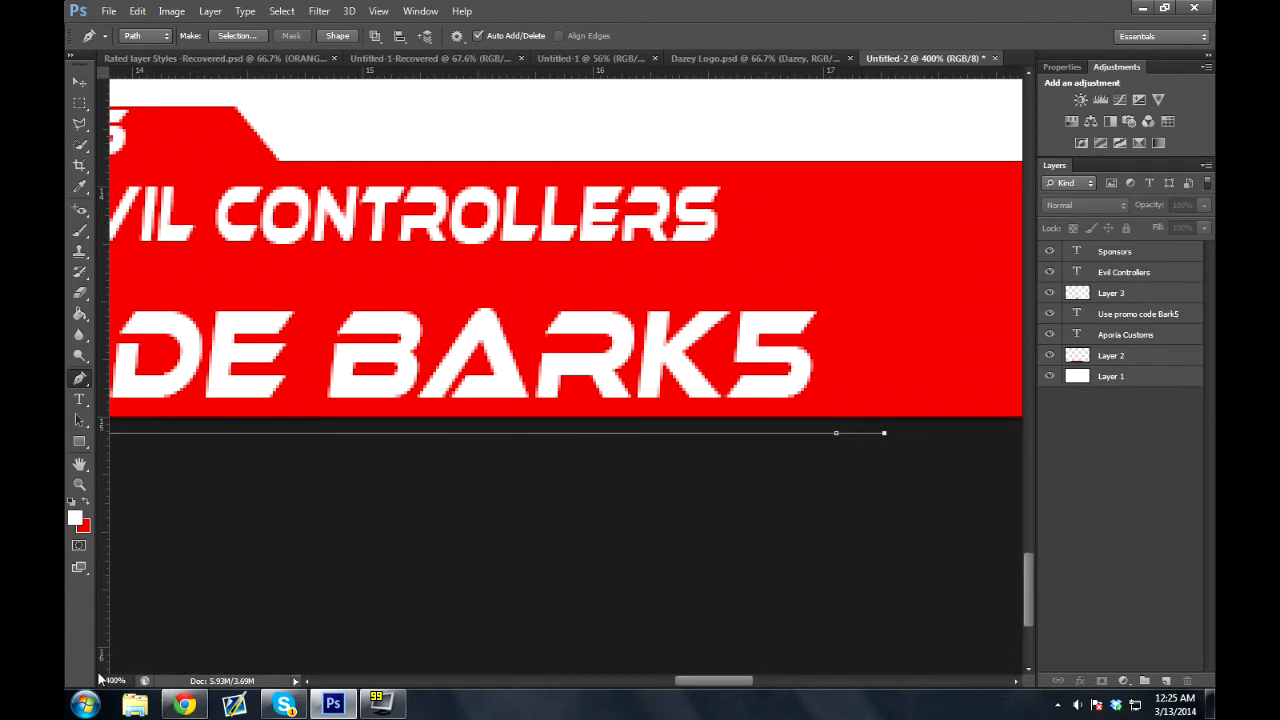
double_click(114, 680)
text(300)
key(Return)
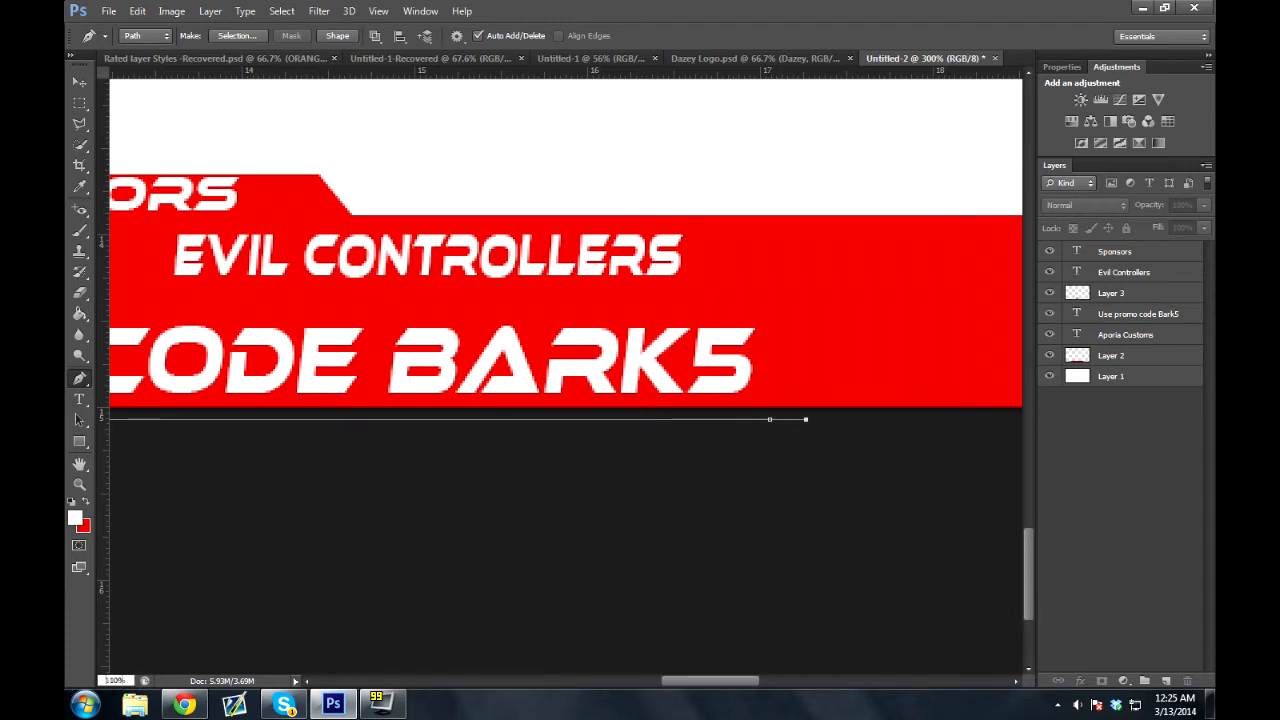
key(Return)
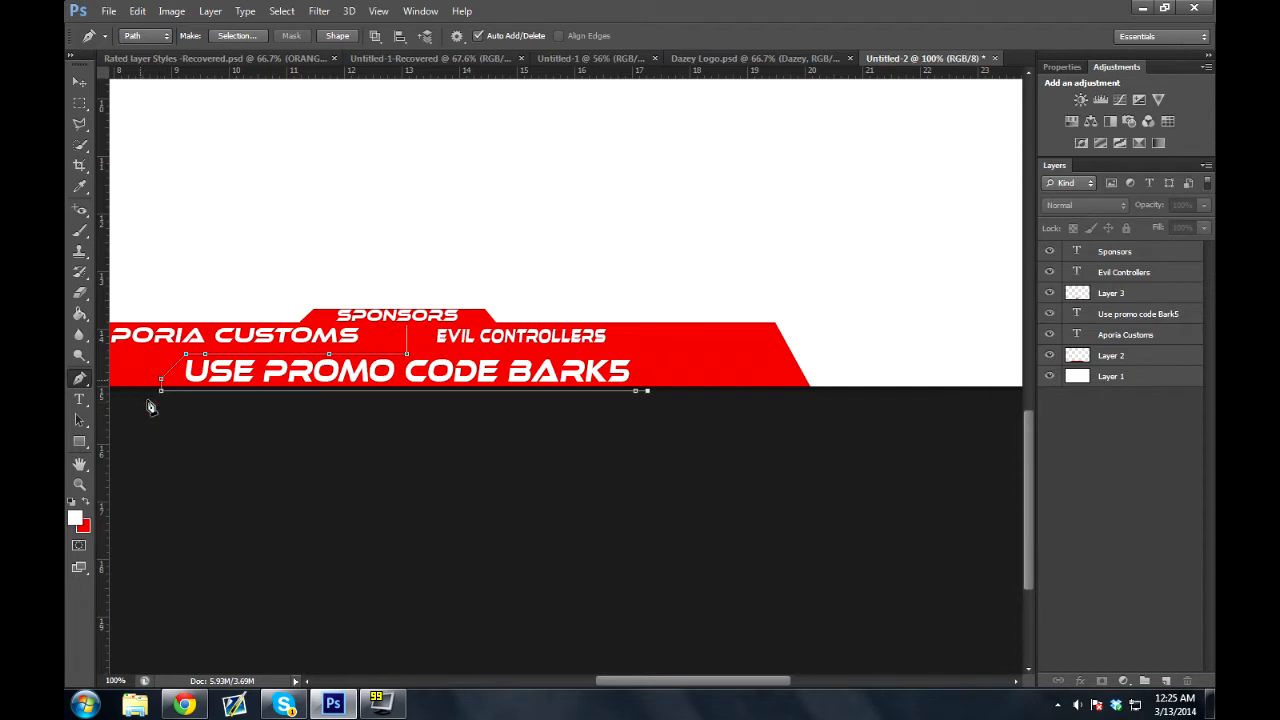
click(648, 388)
Place a horizontal guide level with the white divider's lower end, for aligning the path beyond "Bark5"
click(80, 485)
drag(669, 337, 748, 341)
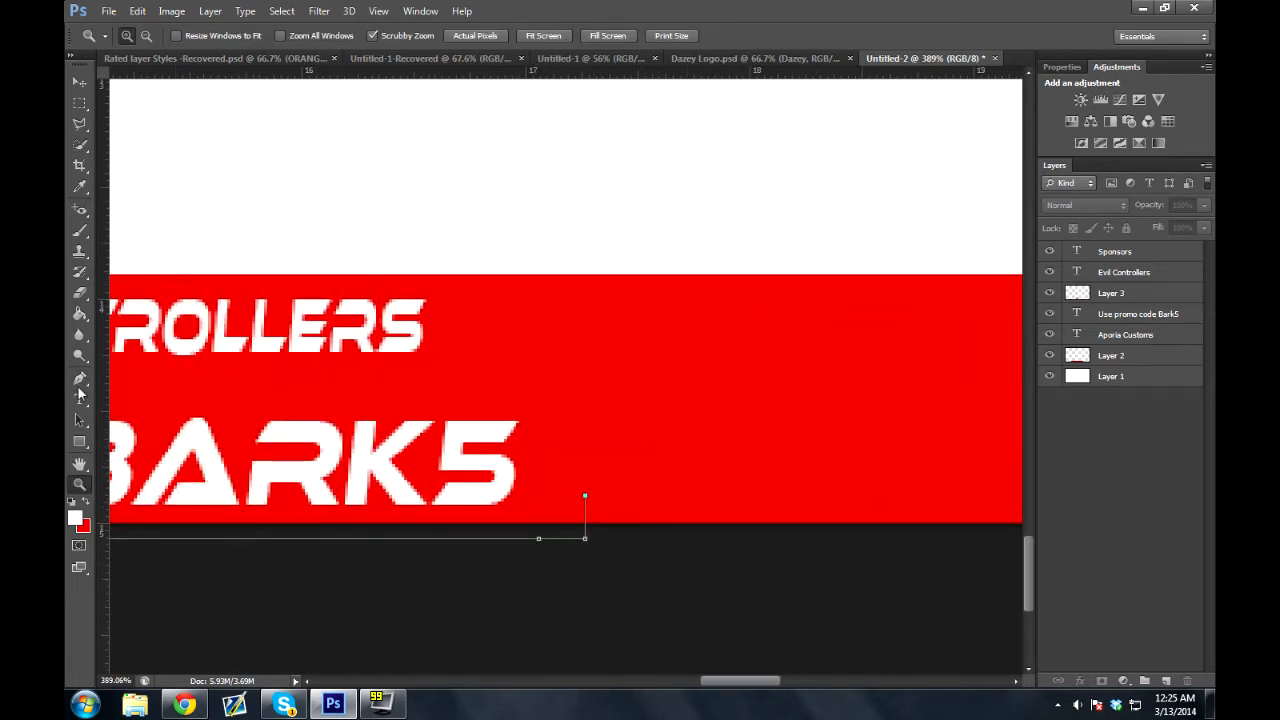
key(p)
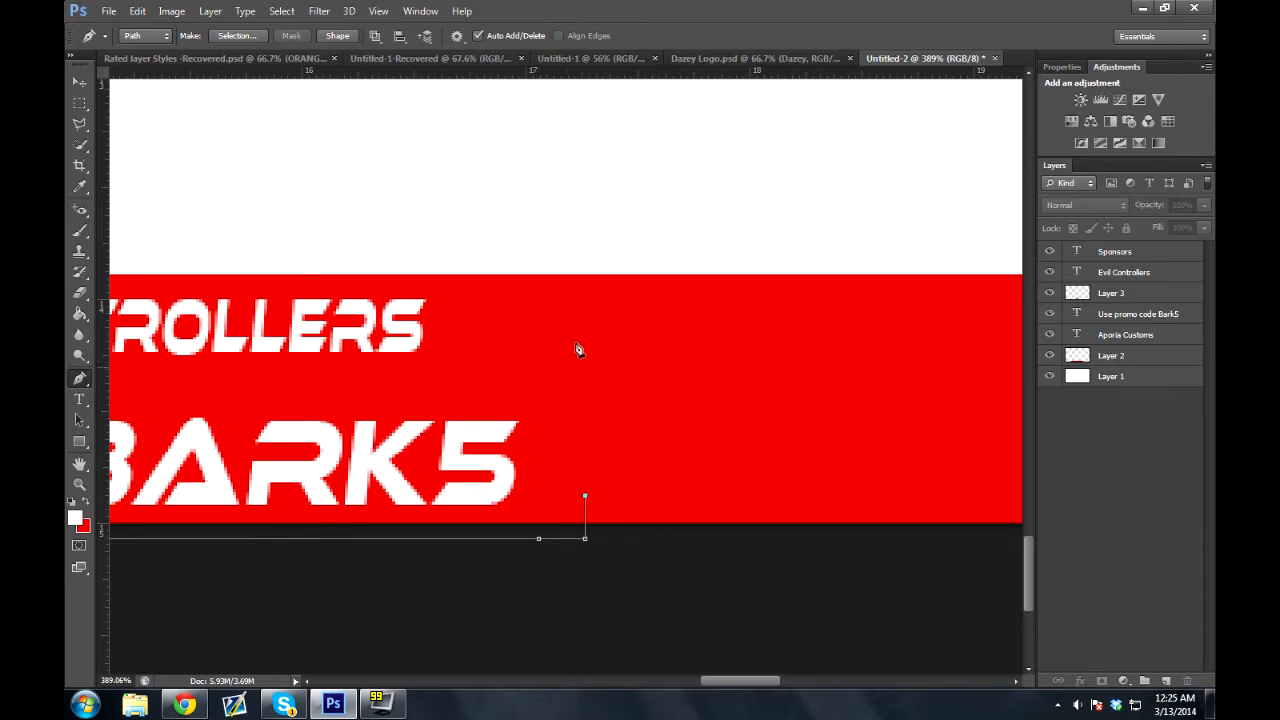
scroll(432, 345, left, 8)
scroll(432, 345, down, 1)
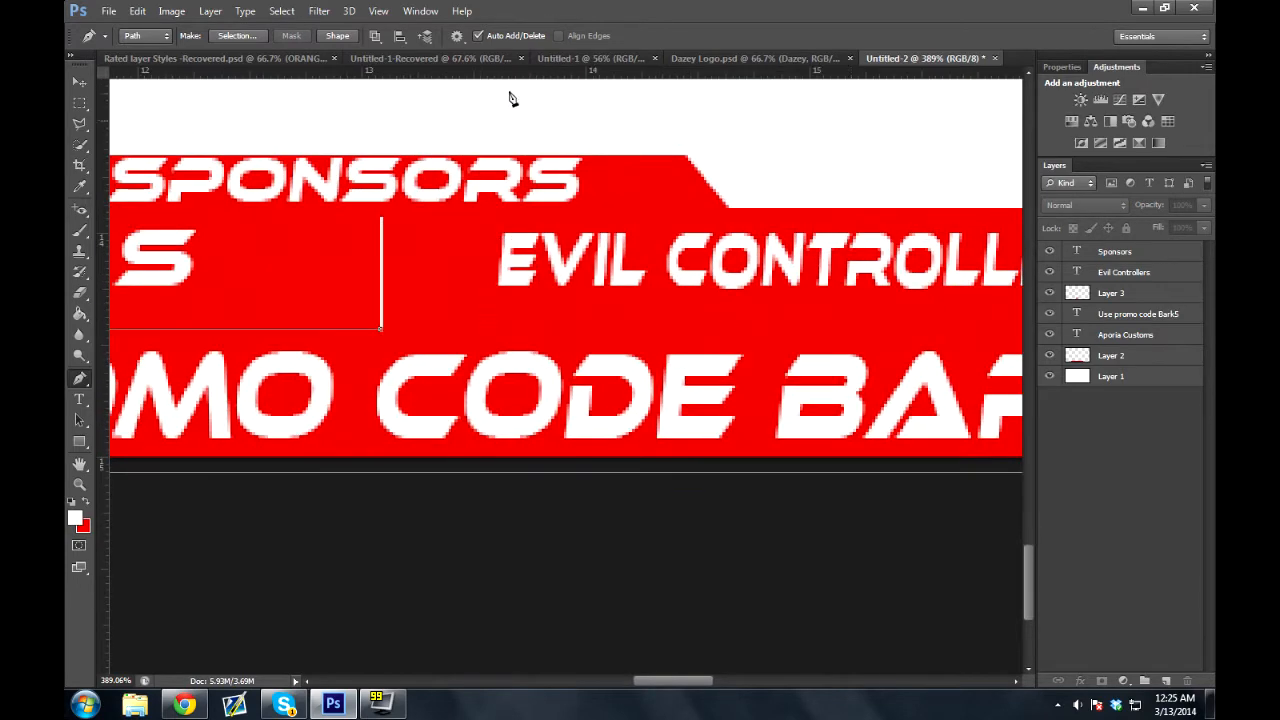
drag(518, 72, 471, 330)
drag(663, 355, 63, 337)
drag(1016, 346, 793, 352)
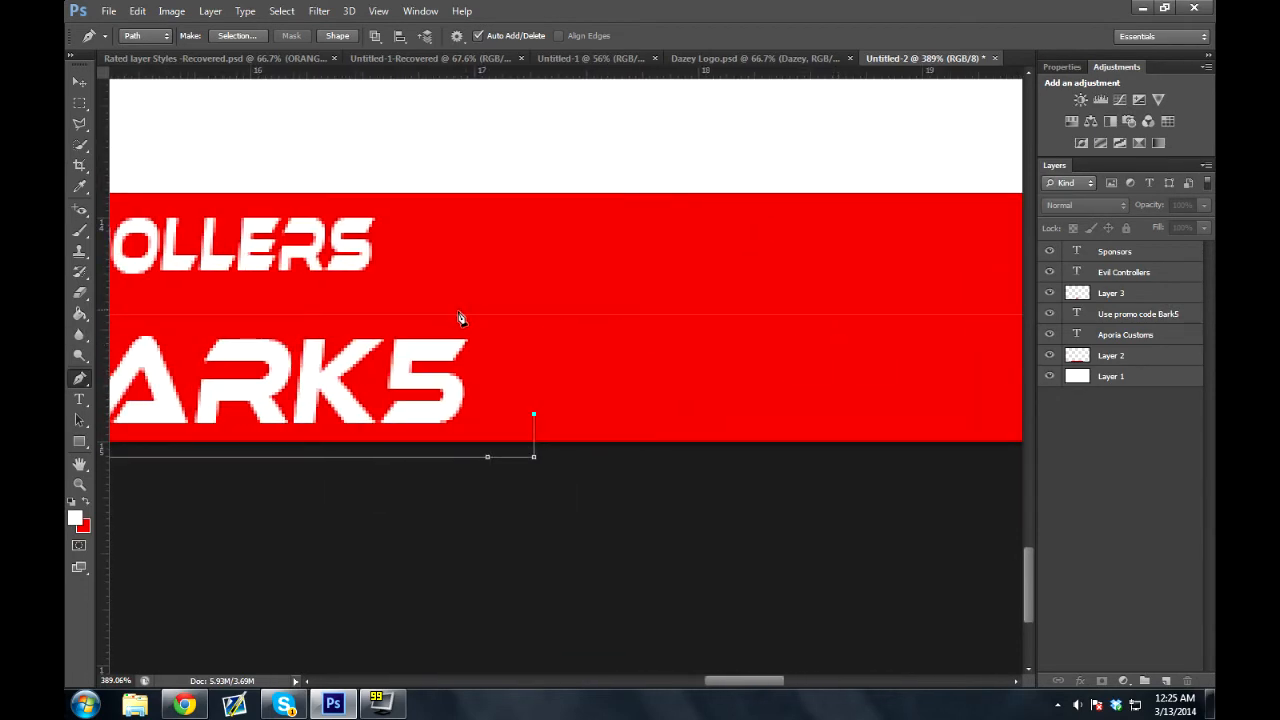
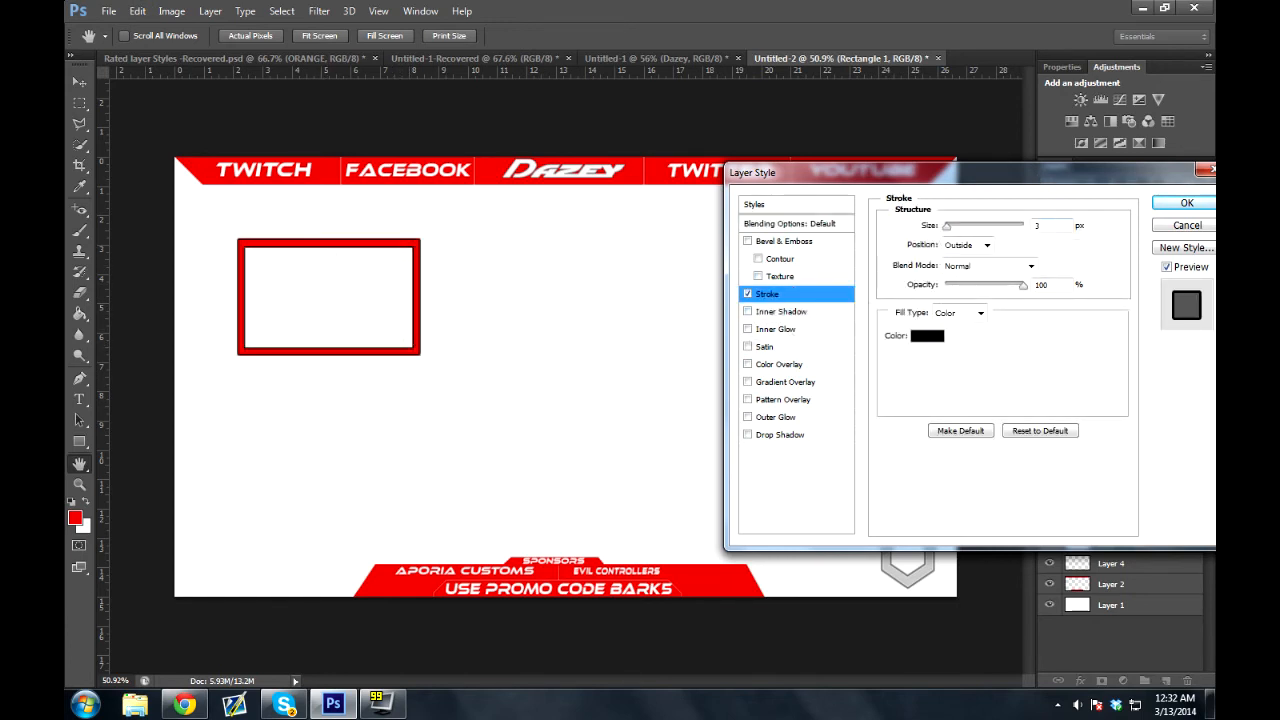
Set Rectangle 1's outside stroke to 2 px in red and apply the layer style
text(2)
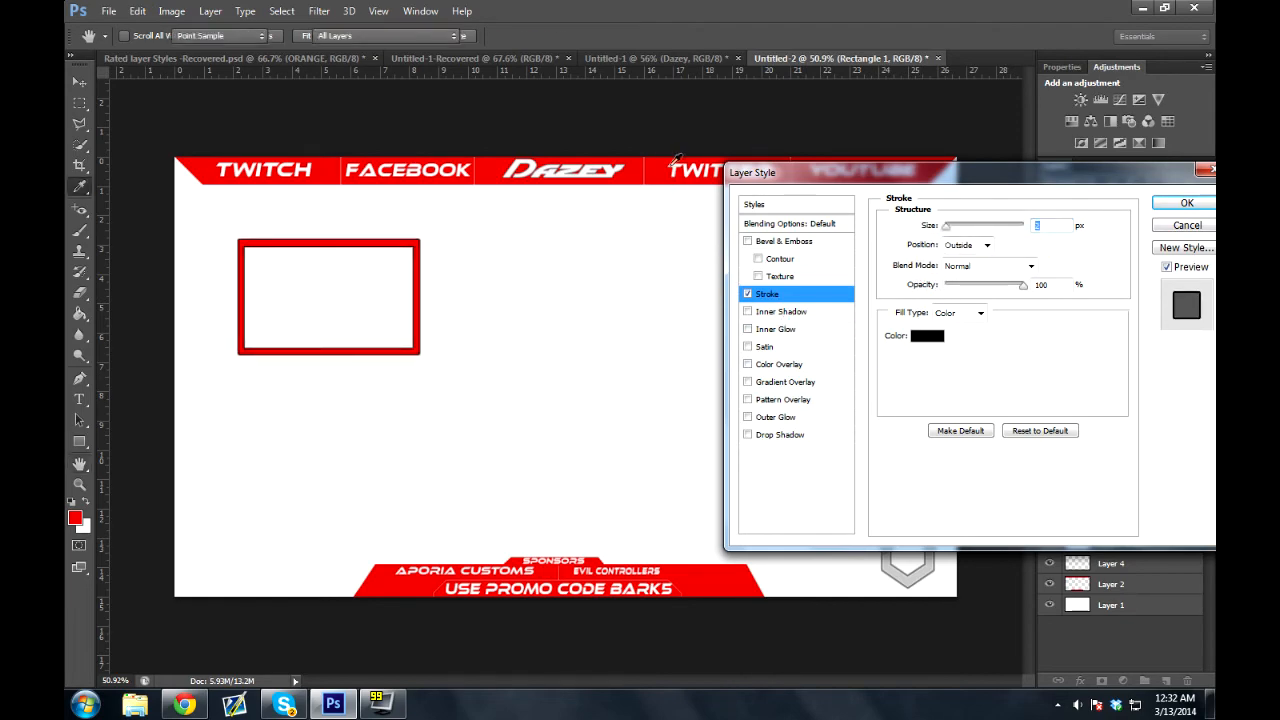
click(926, 338)
click(1143, 114)
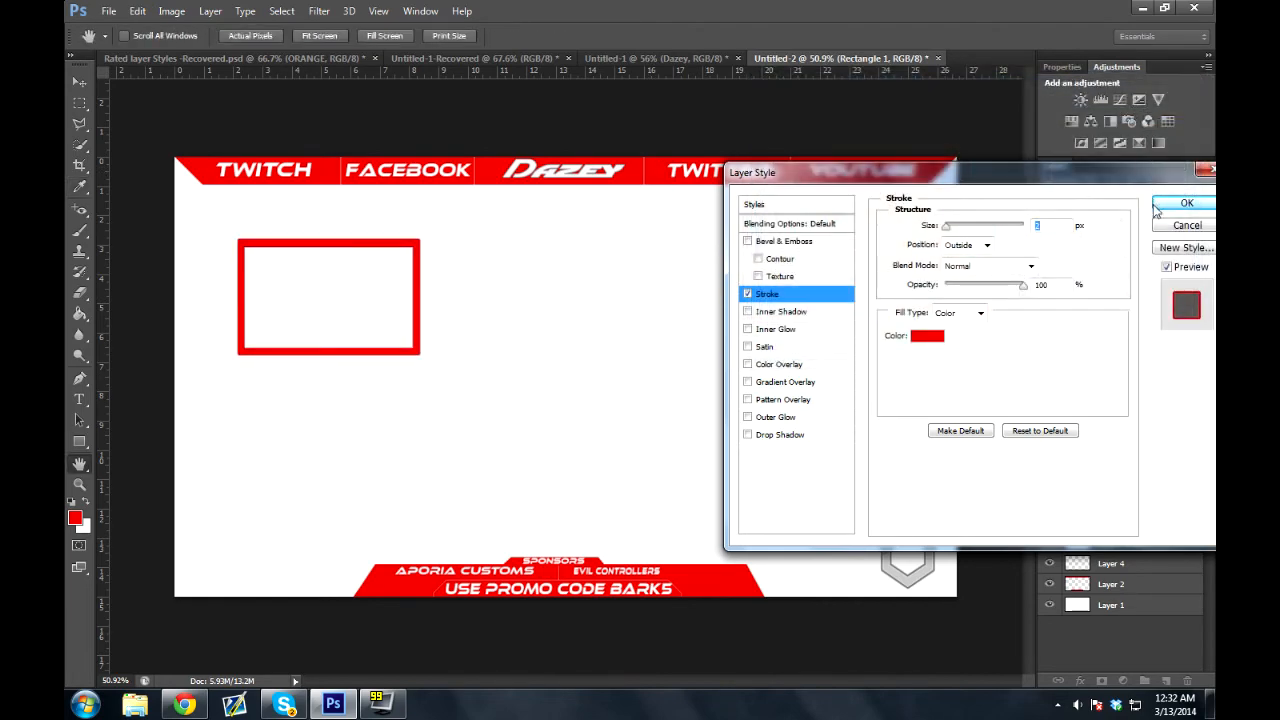
click(1184, 205)
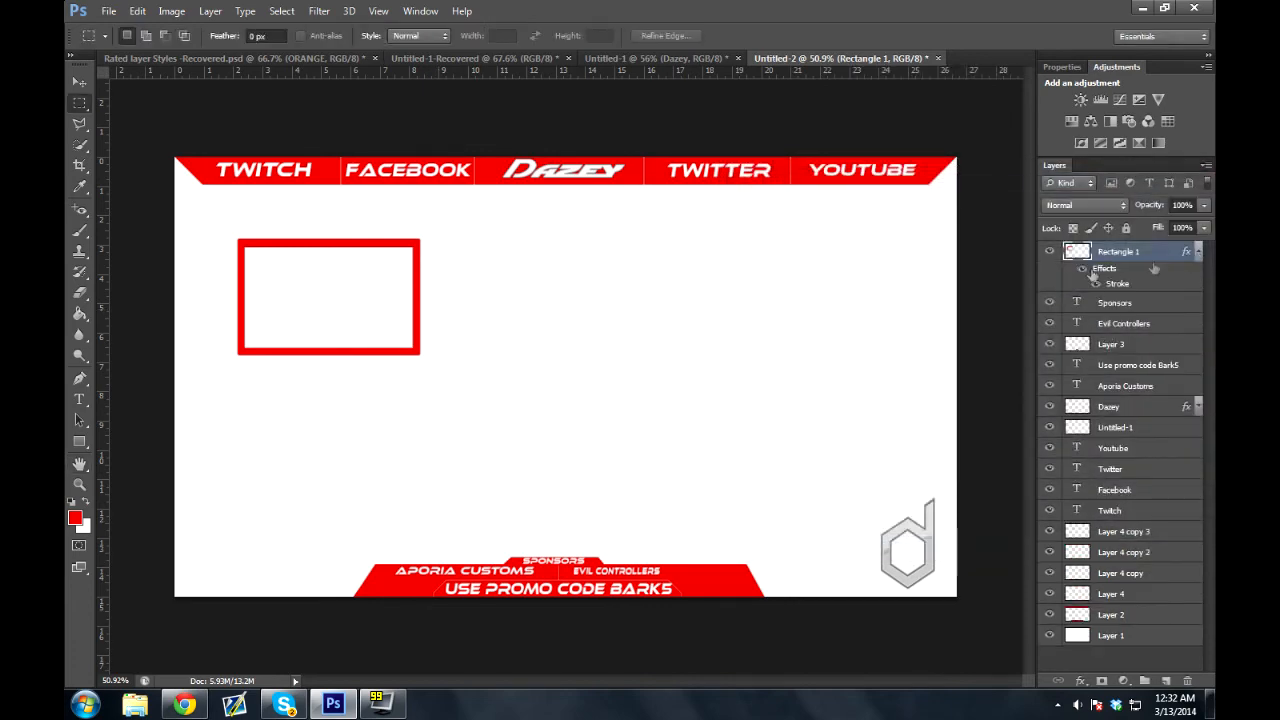
Collapse Rectangle 1's effects and move the red frame to the canvas's right edge, below the YouTube section
click(1187, 254)
click(76, 83)
drag(346, 237, 904, 198)
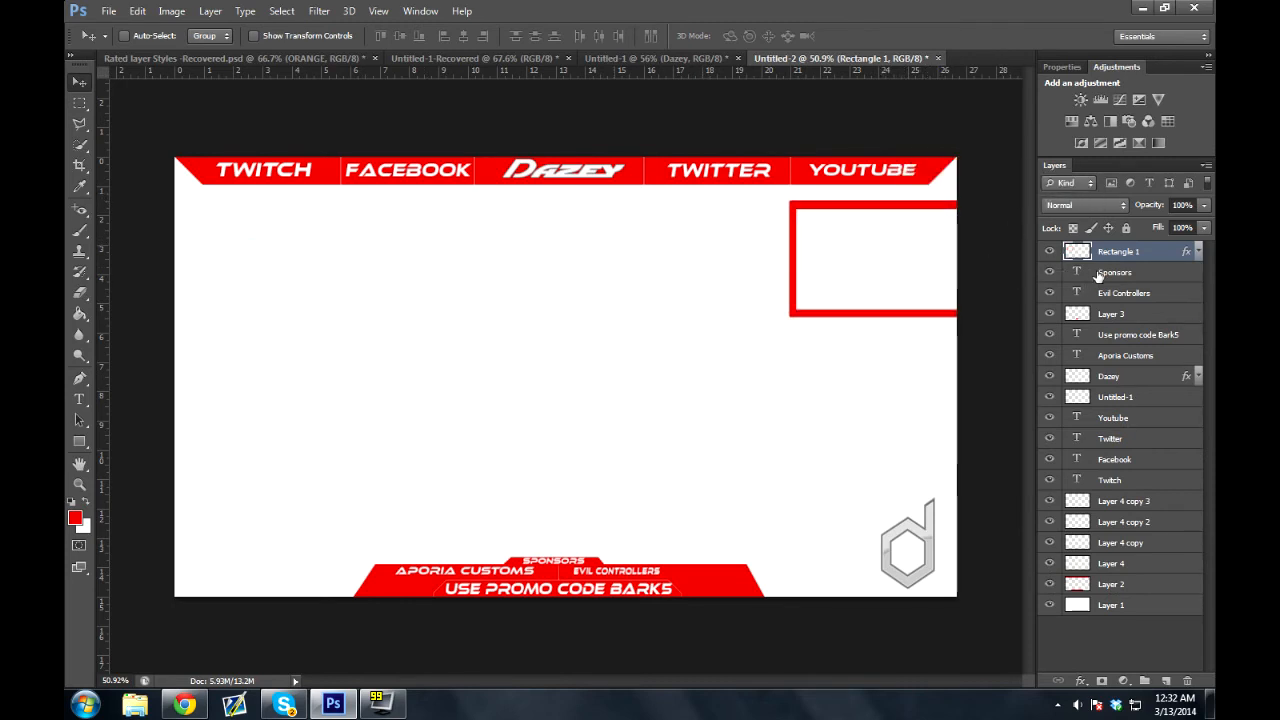
double_click(1136, 584)
key(Return)
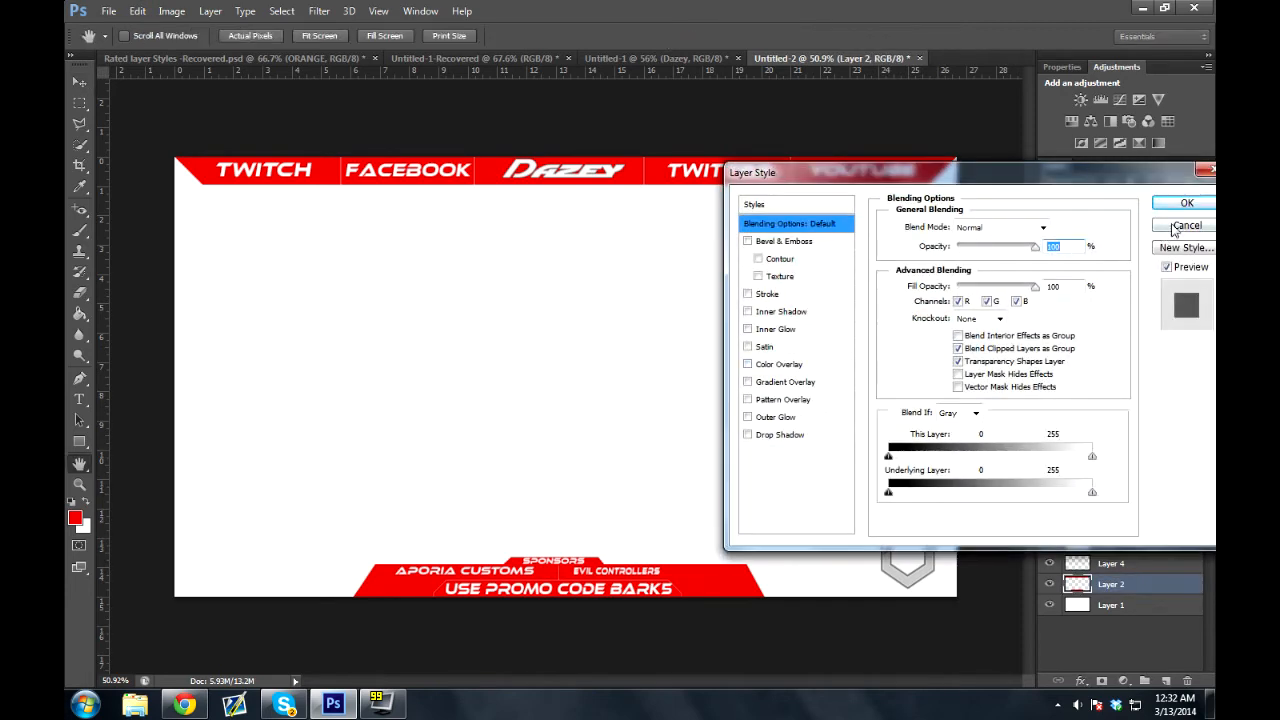
click(1176, 227)
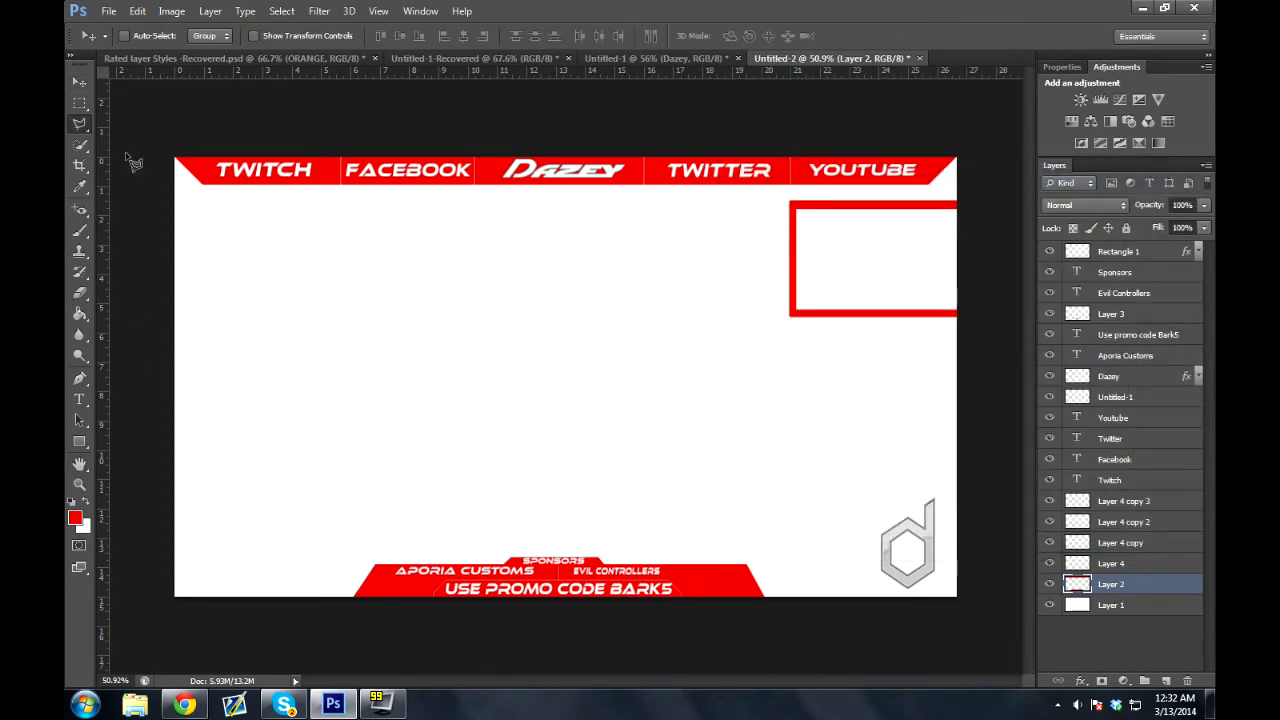
Select the whole upper banner strip on Layer 2 and cut it onto its own layer with Layer Via Cut
click(80, 103)
drag(178, 158, 988, 184)
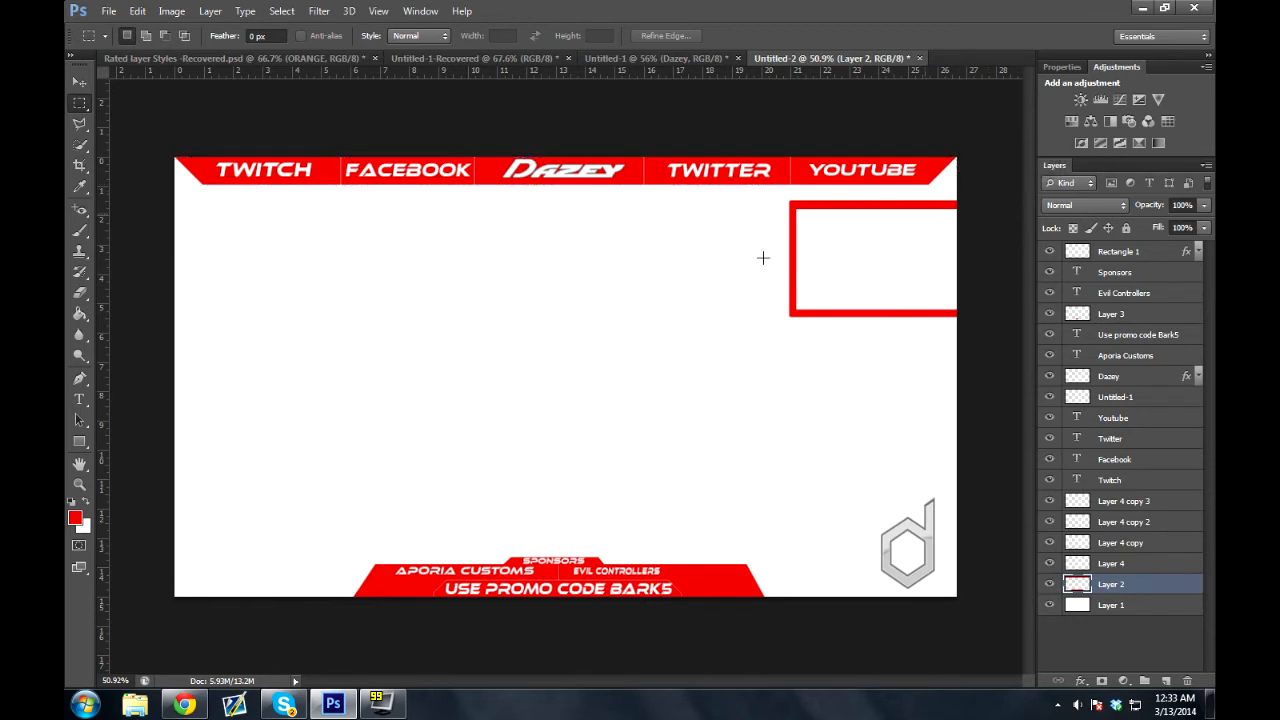
right_click(600, 190)
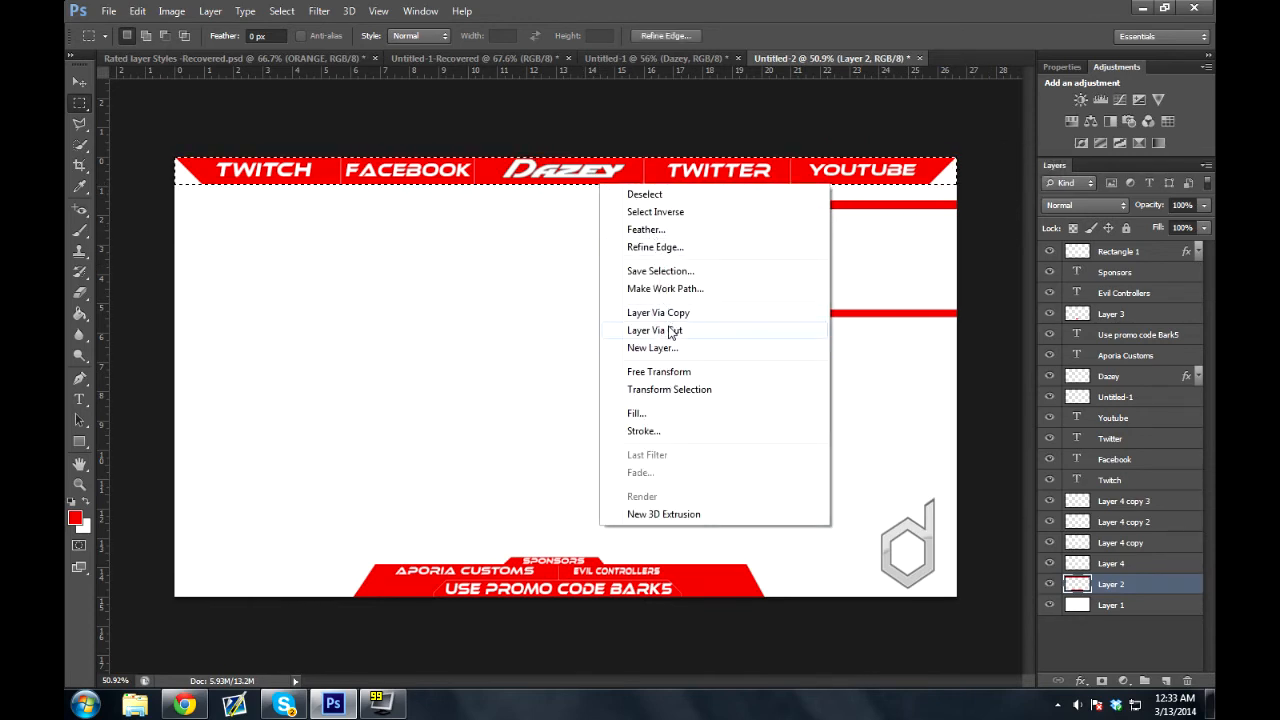
click(676, 334)
click(80, 82)
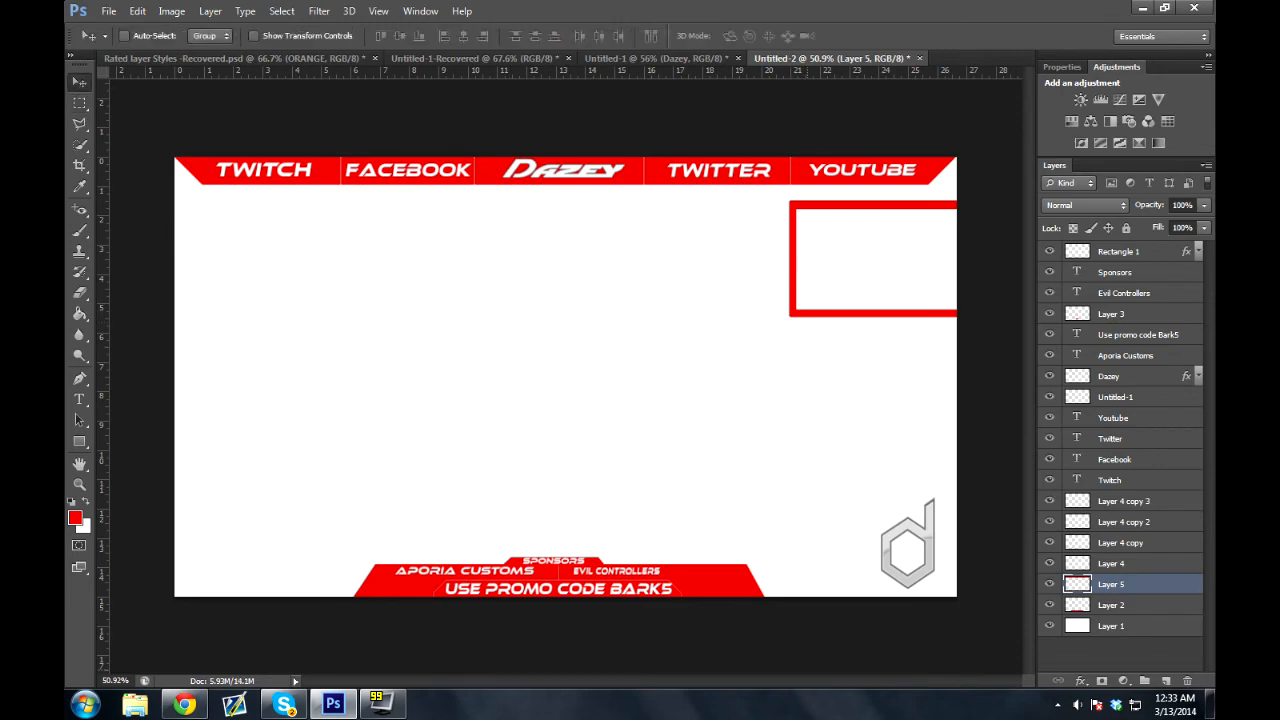
Give Layer 5 a drop shadow with 50% opacity, a 38° angle, 0 px distance and a wide, soft size
double_click(1143, 581)
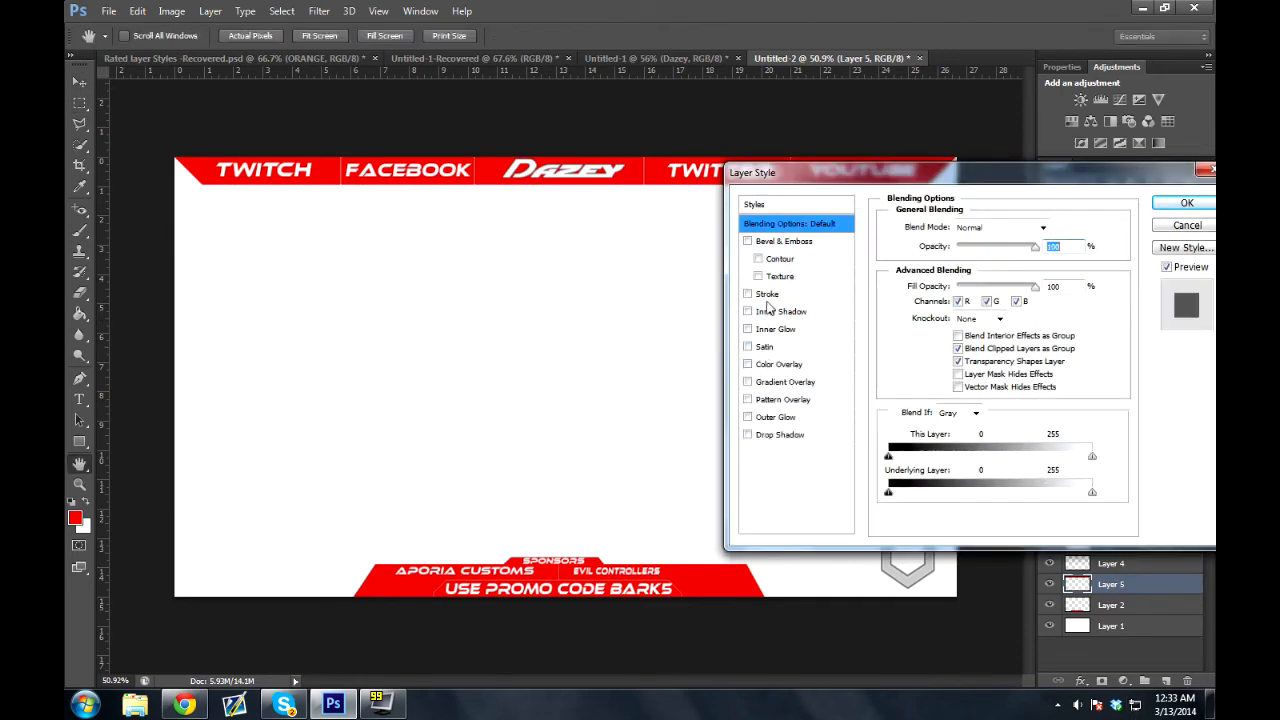
click(749, 295)
click(748, 294)
click(788, 440)
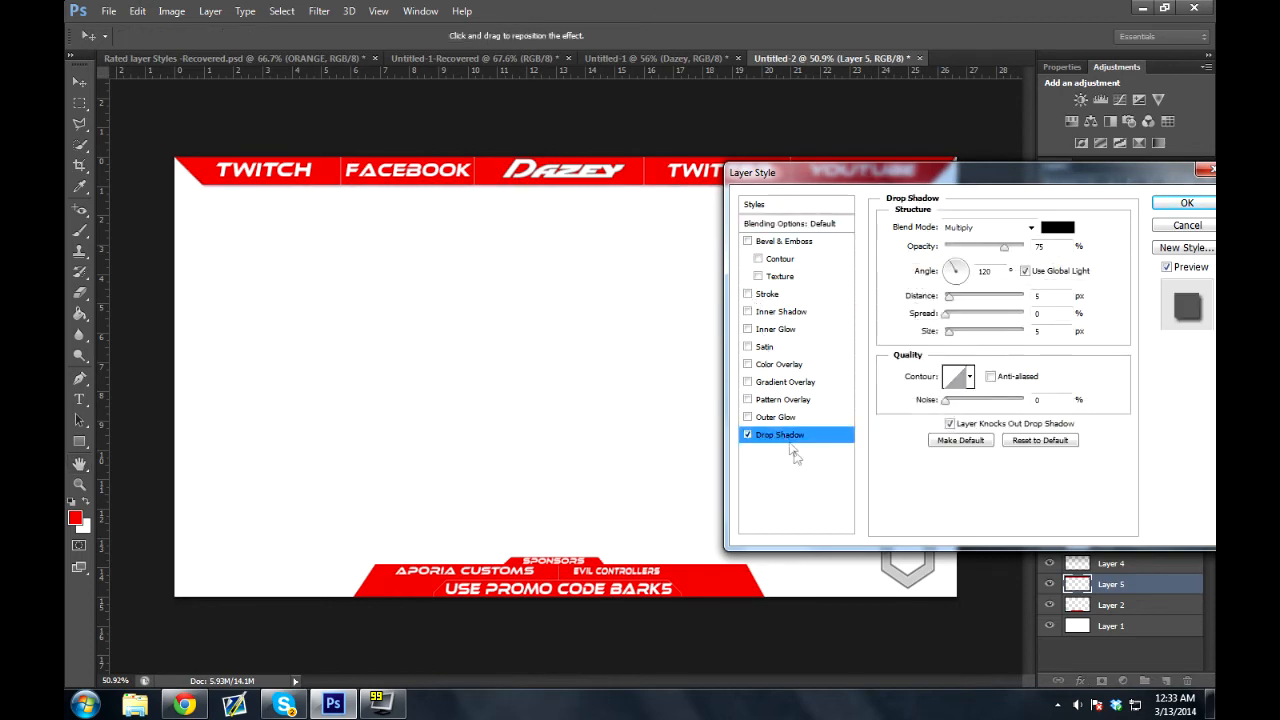
drag(643, 277, 688, 271)
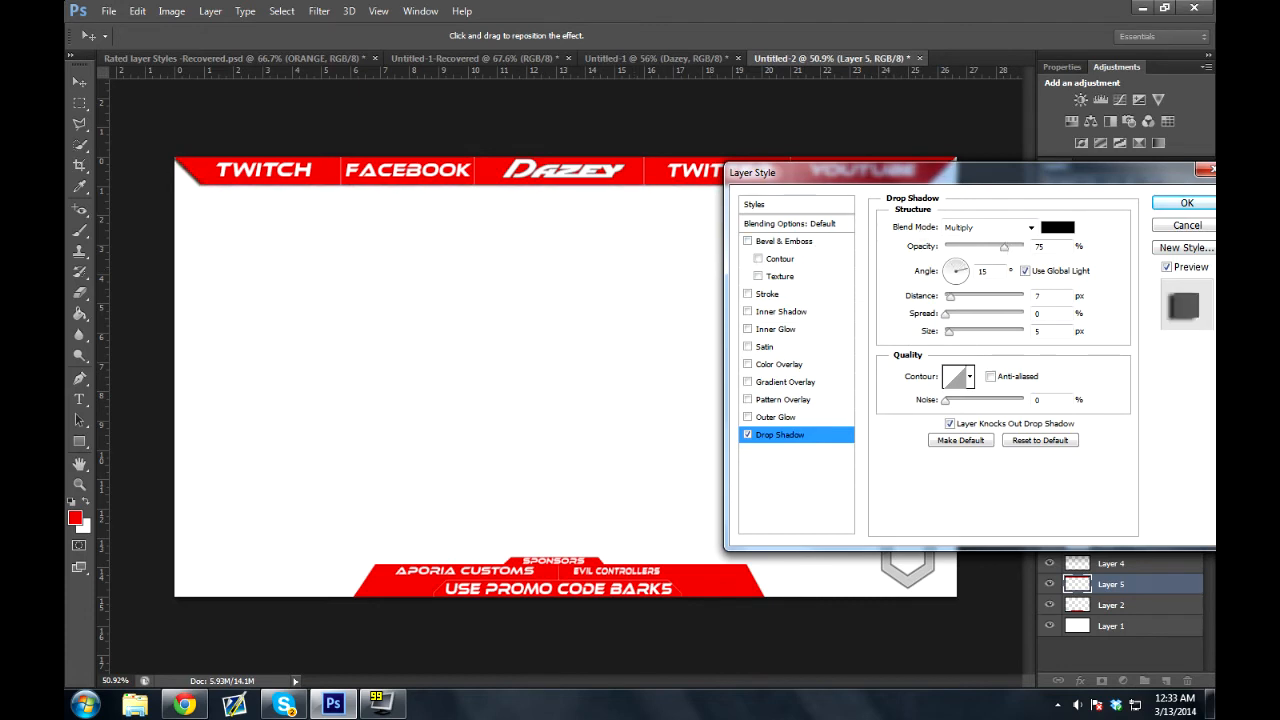
text(50)
drag(615, 295, 645, 316)
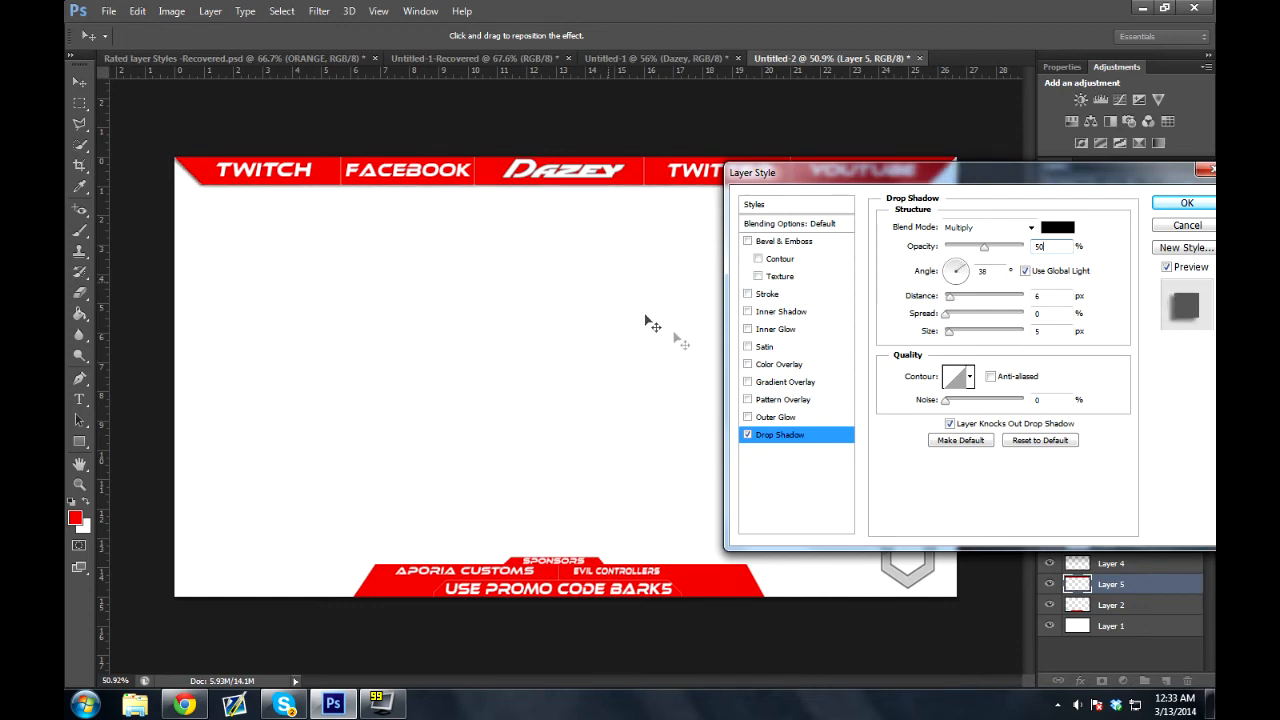
drag(949, 330, 944, 297)
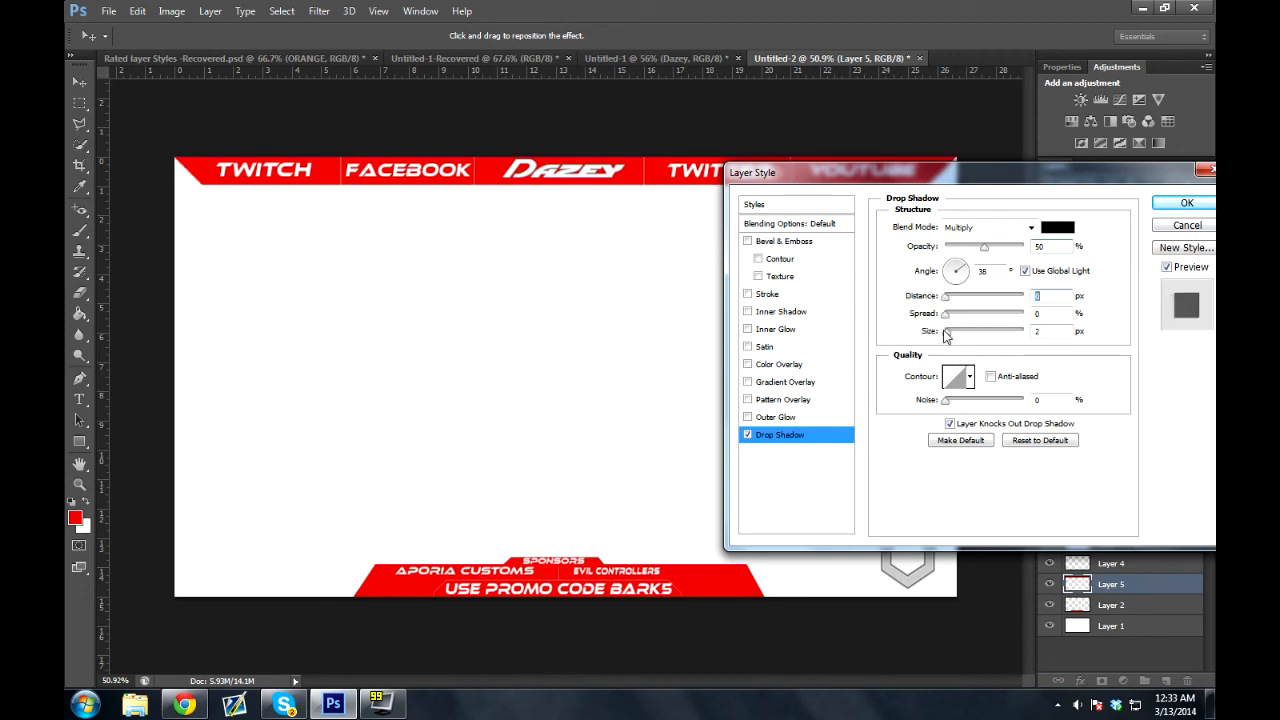
drag(955, 338, 960, 335)
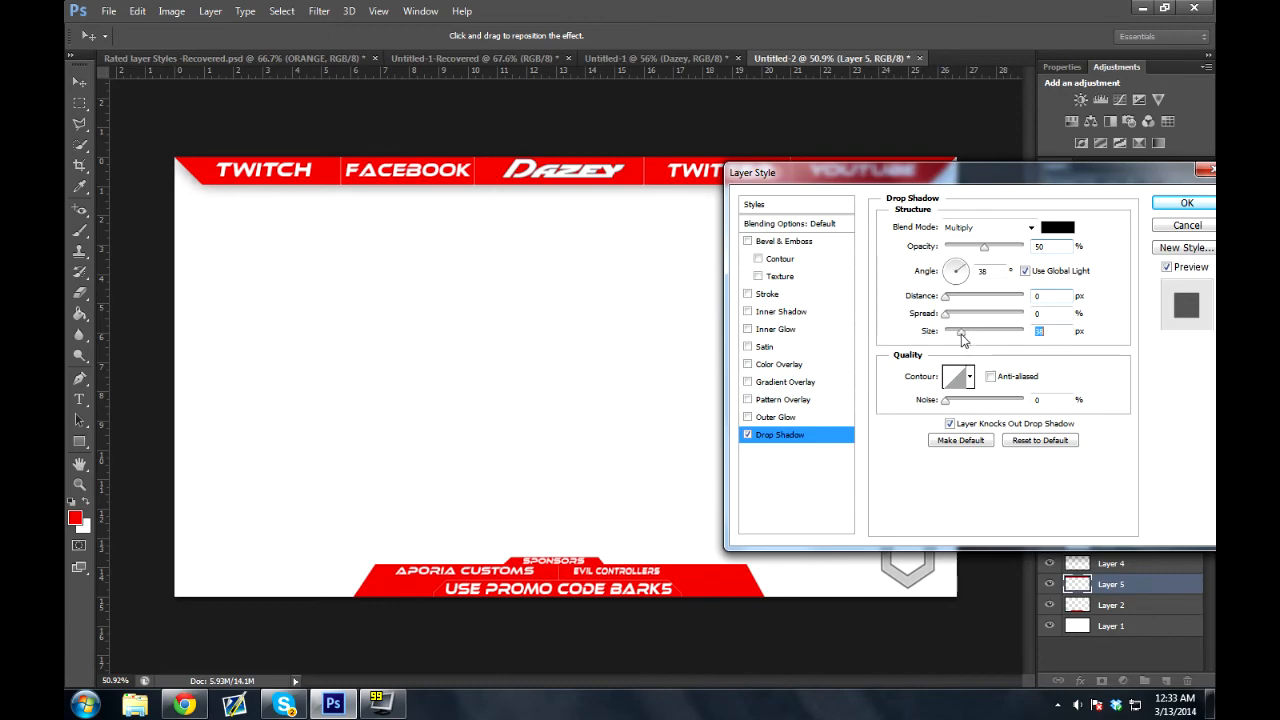
Add a reversed Neutral Density gradient overlay to Layer 5 with Normal blending, 100% opacity and a 90° angle
click(775, 382)
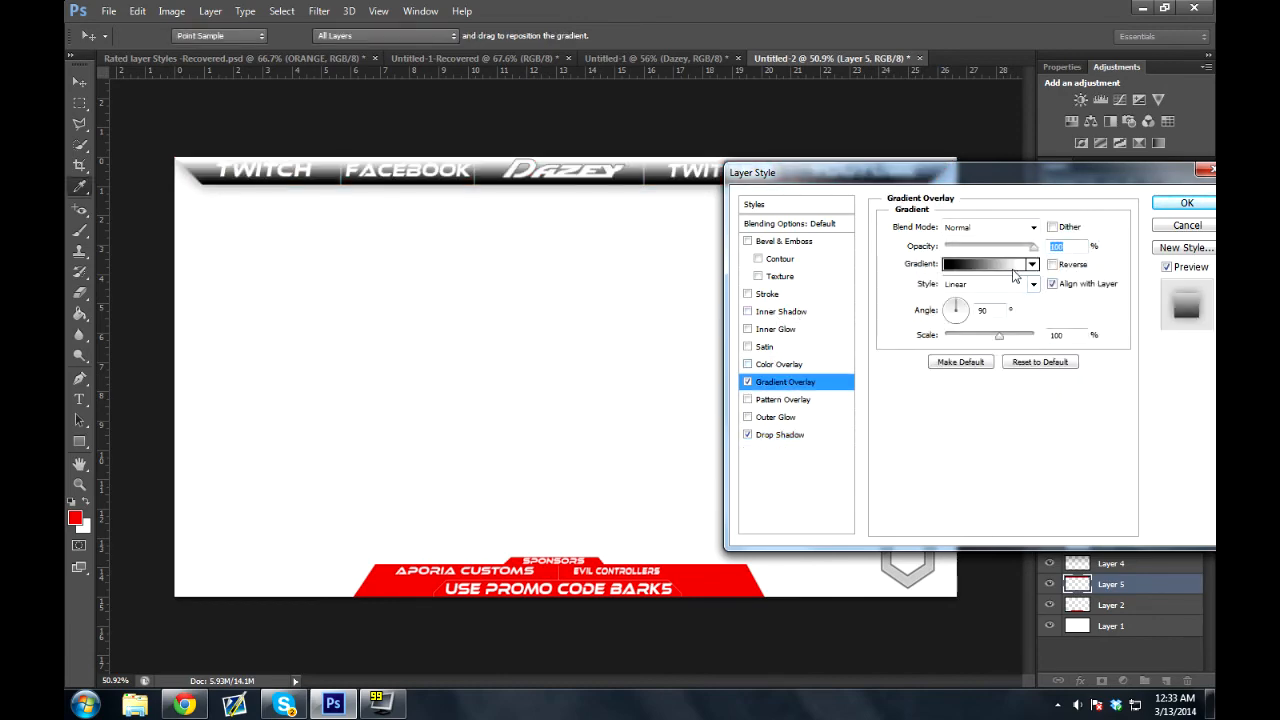
click(1005, 264)
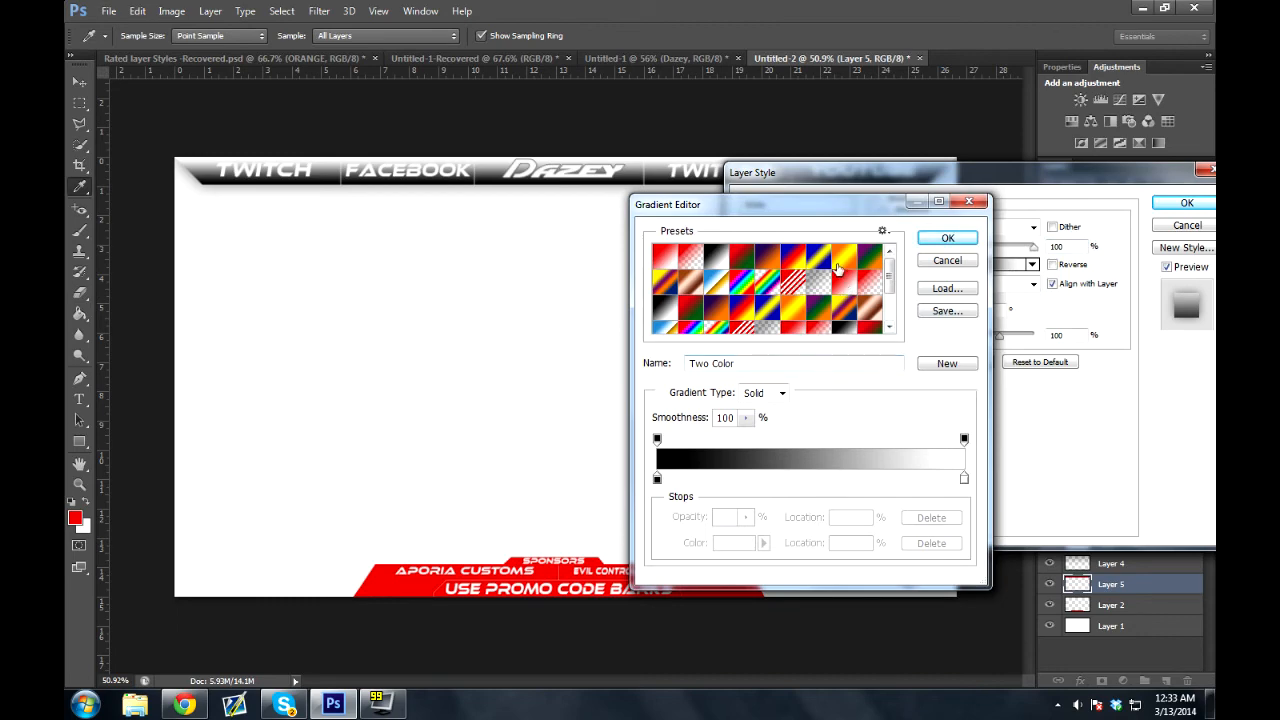
click(815, 283)
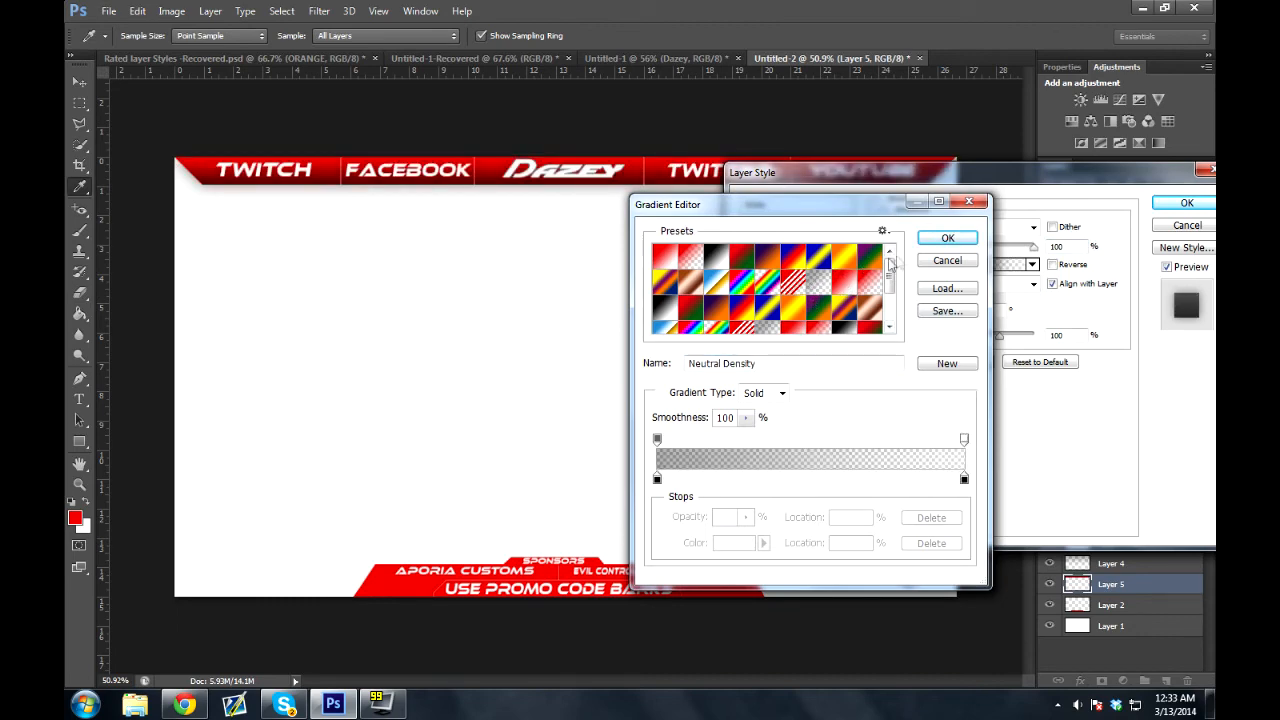
click(963, 240)
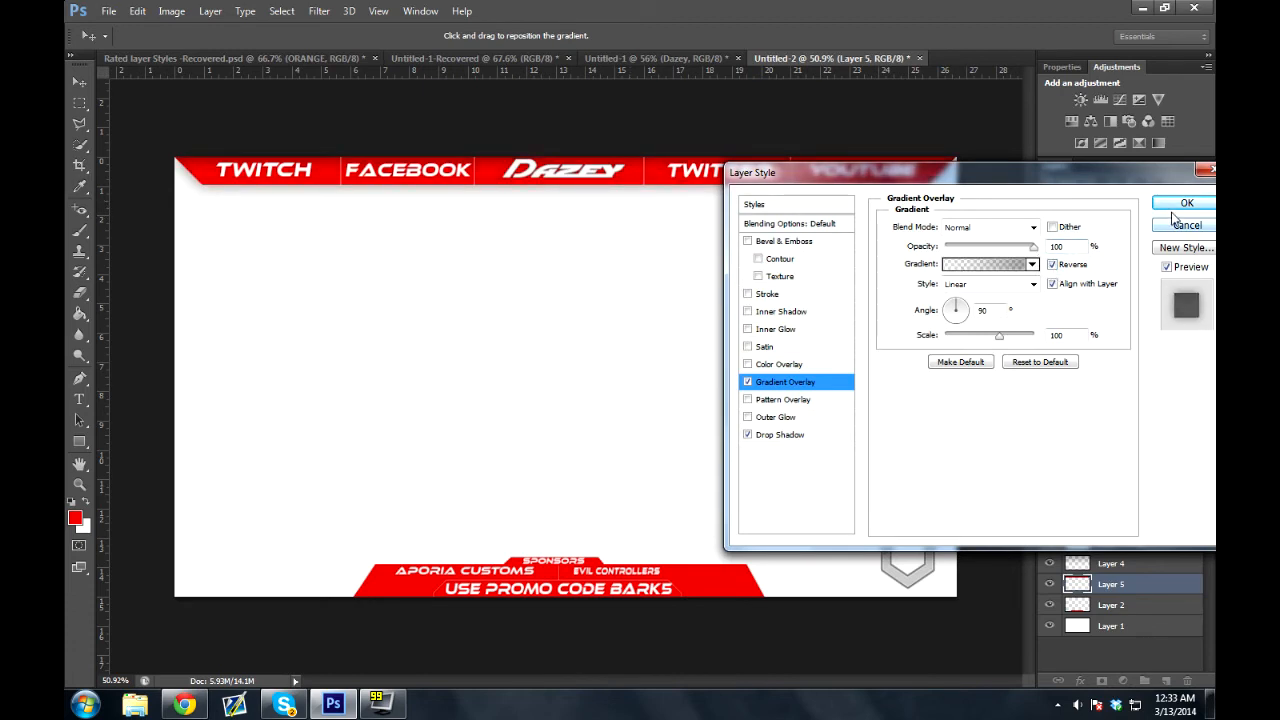
Add a 2 px outside stroke in dark grey to Layer 5 and apply the layer style
click(747, 294)
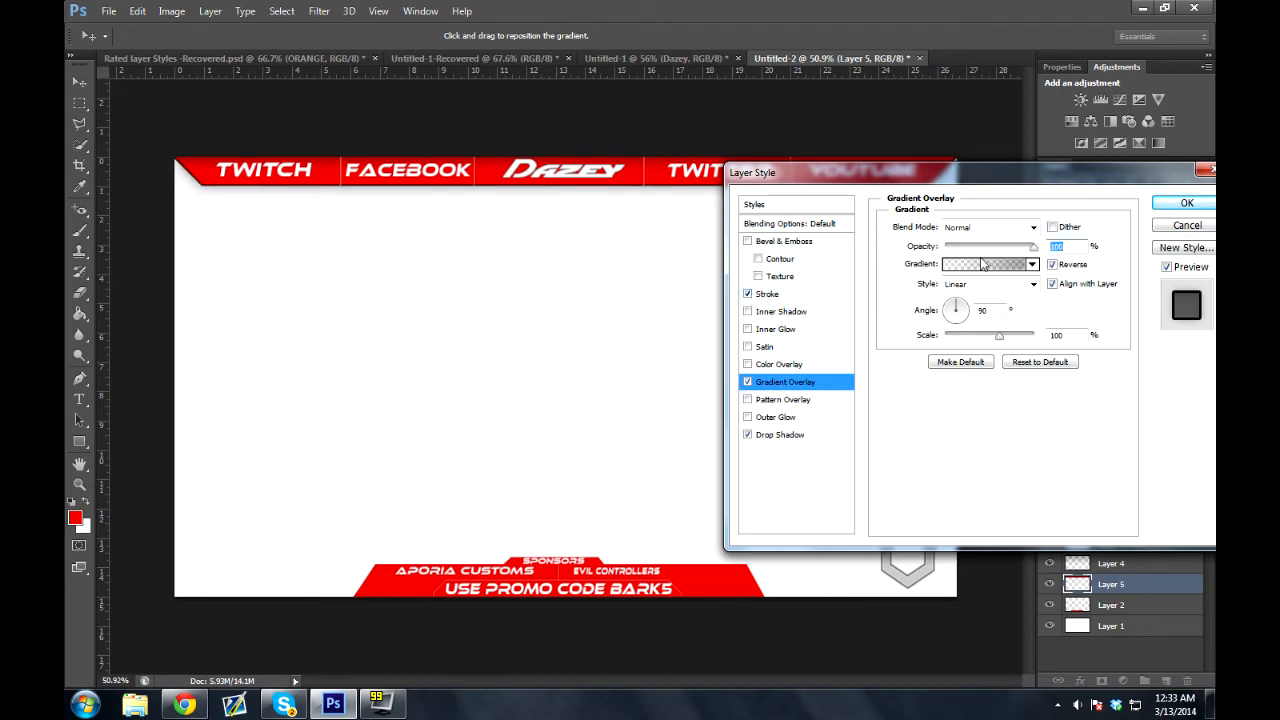
click(775, 294)
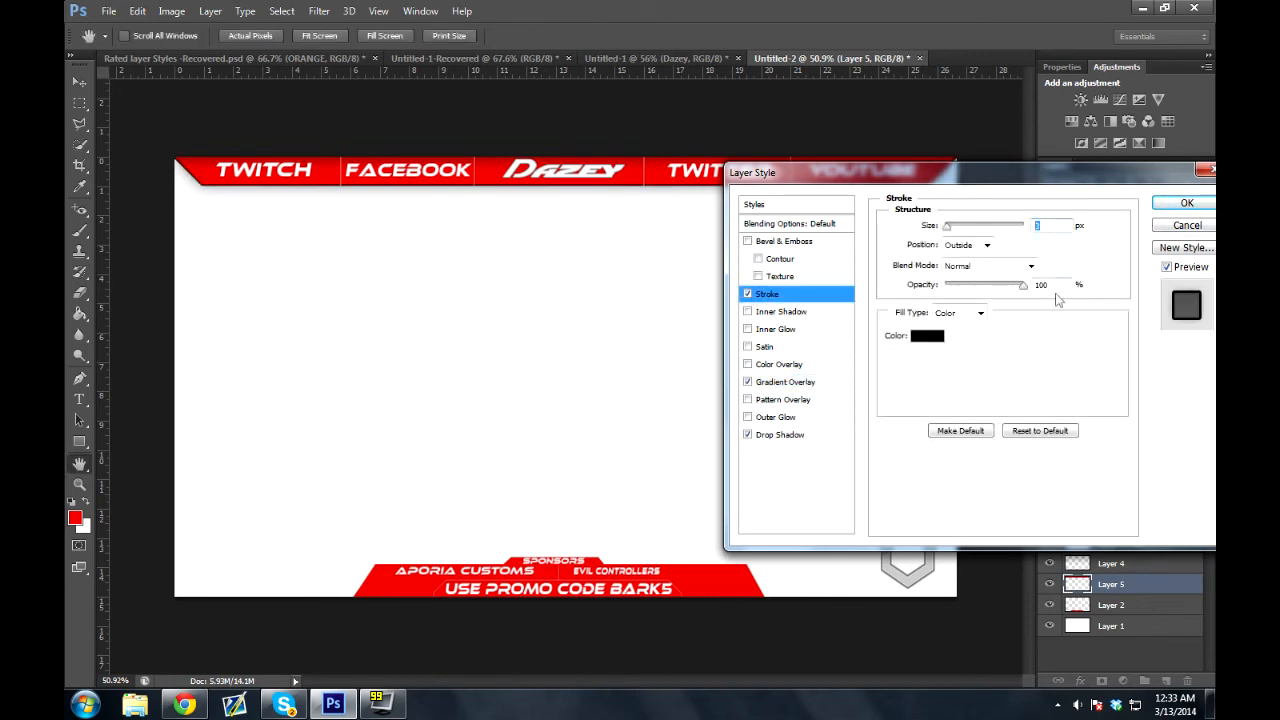
text(2)
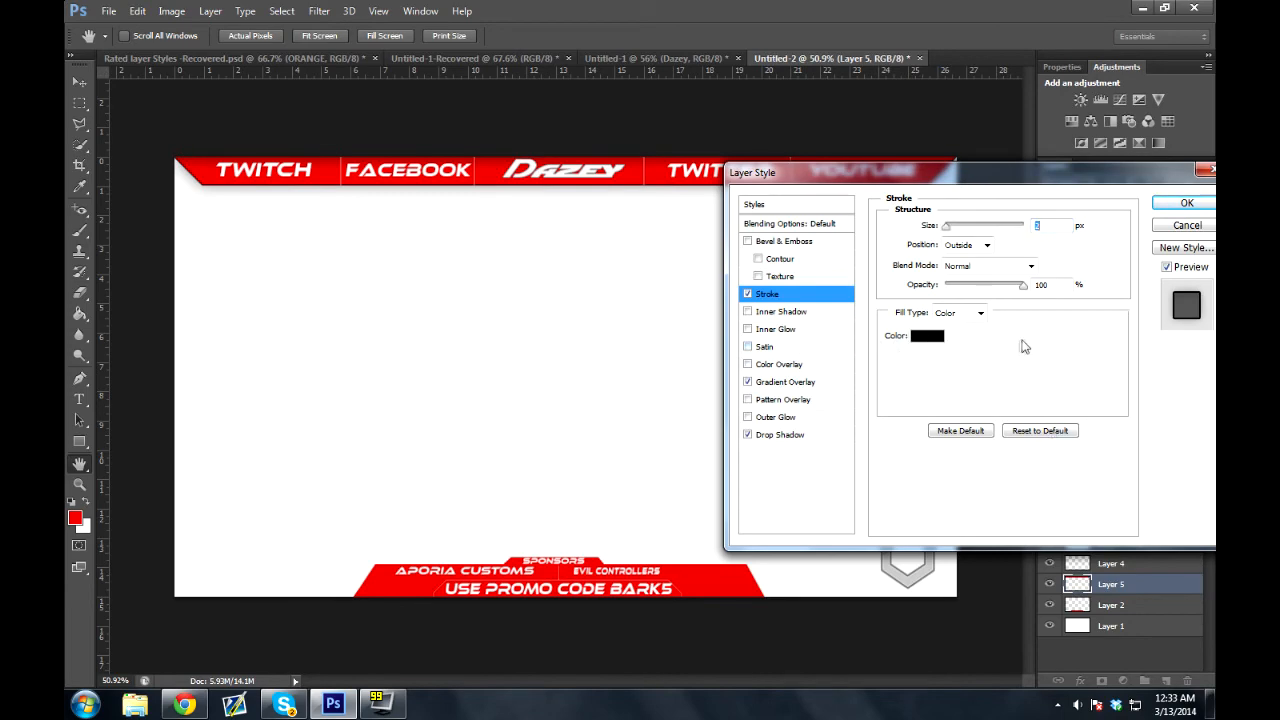
click(916, 336)
drag(804, 280, 746, 248)
click(1121, 114)
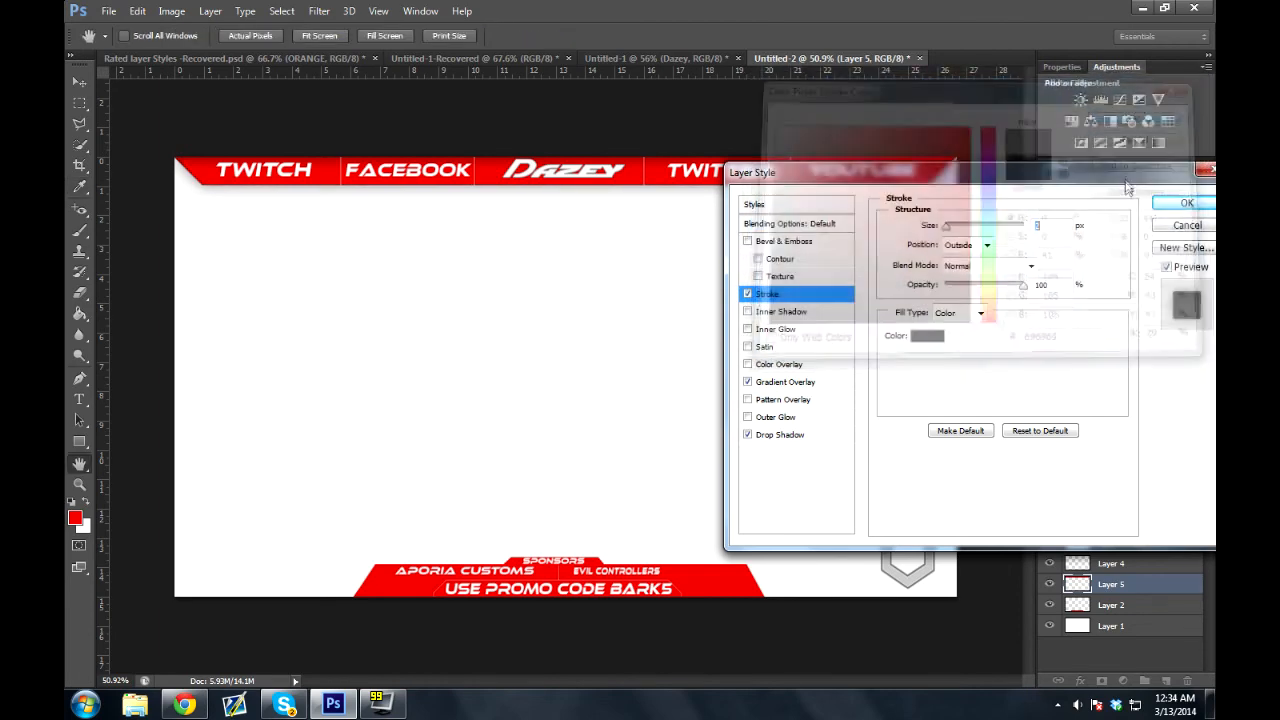
click(1171, 204)
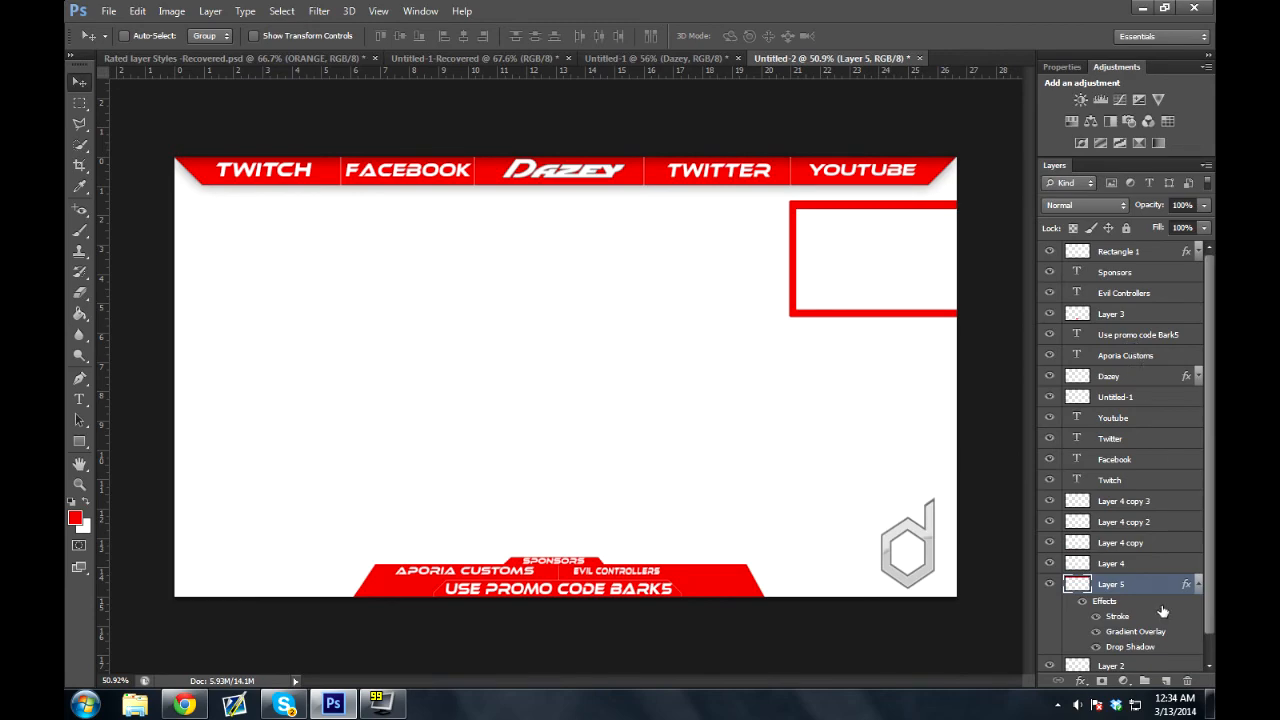
Copy Layer 5's layer style onto Layer 2 and collapse the effects lists of both layers
click(1197, 584)
right_click(1140, 588)
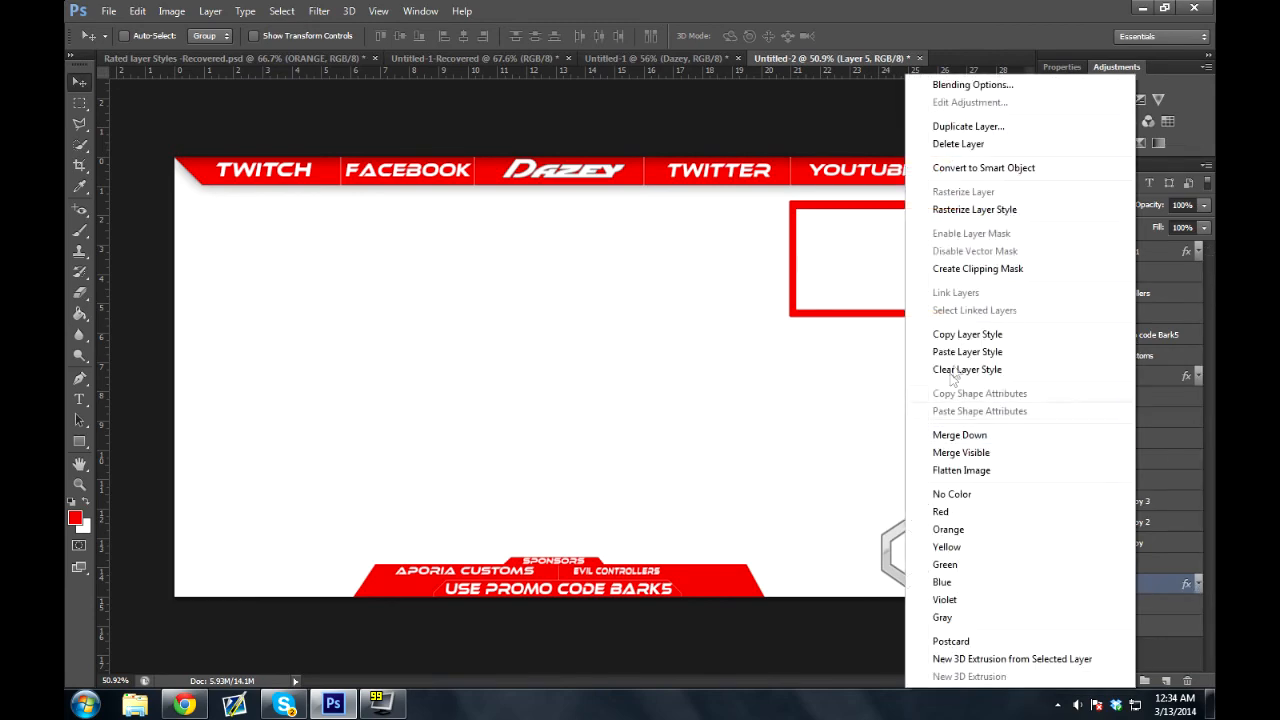
click(966, 334)
click(1143, 604)
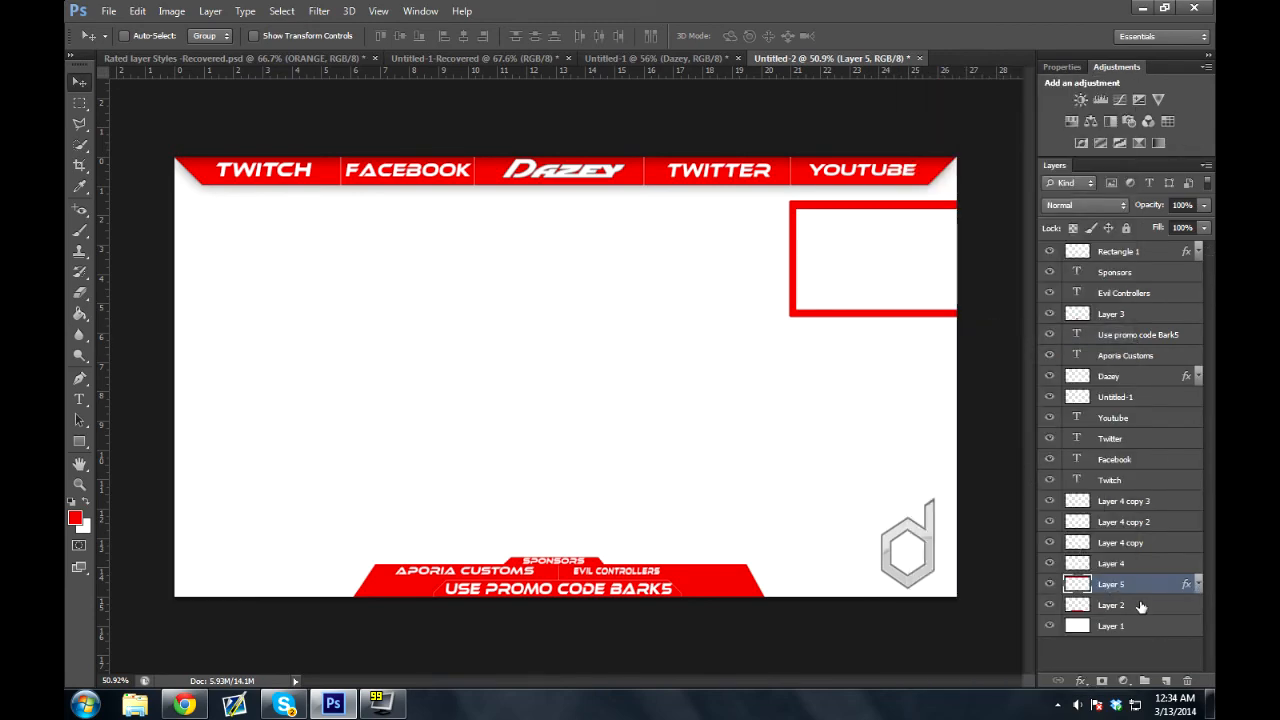
right_click(1143, 604)
click(968, 351)
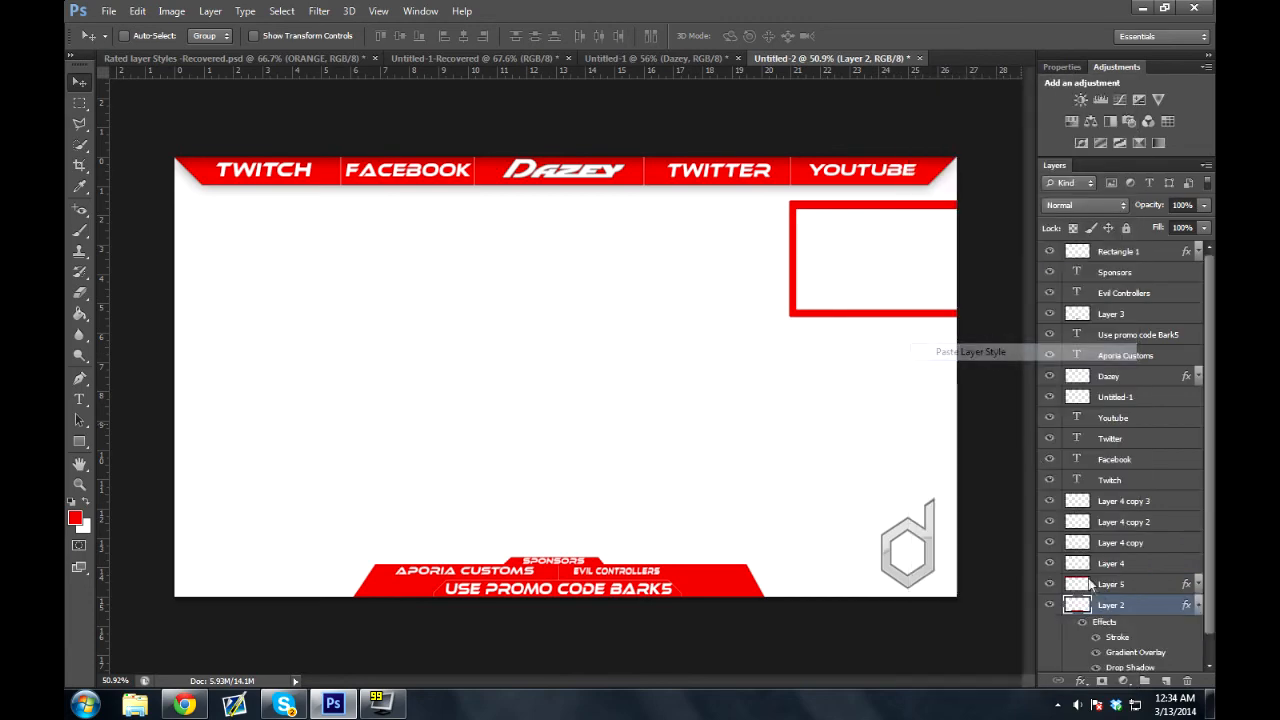
click(1197, 605)
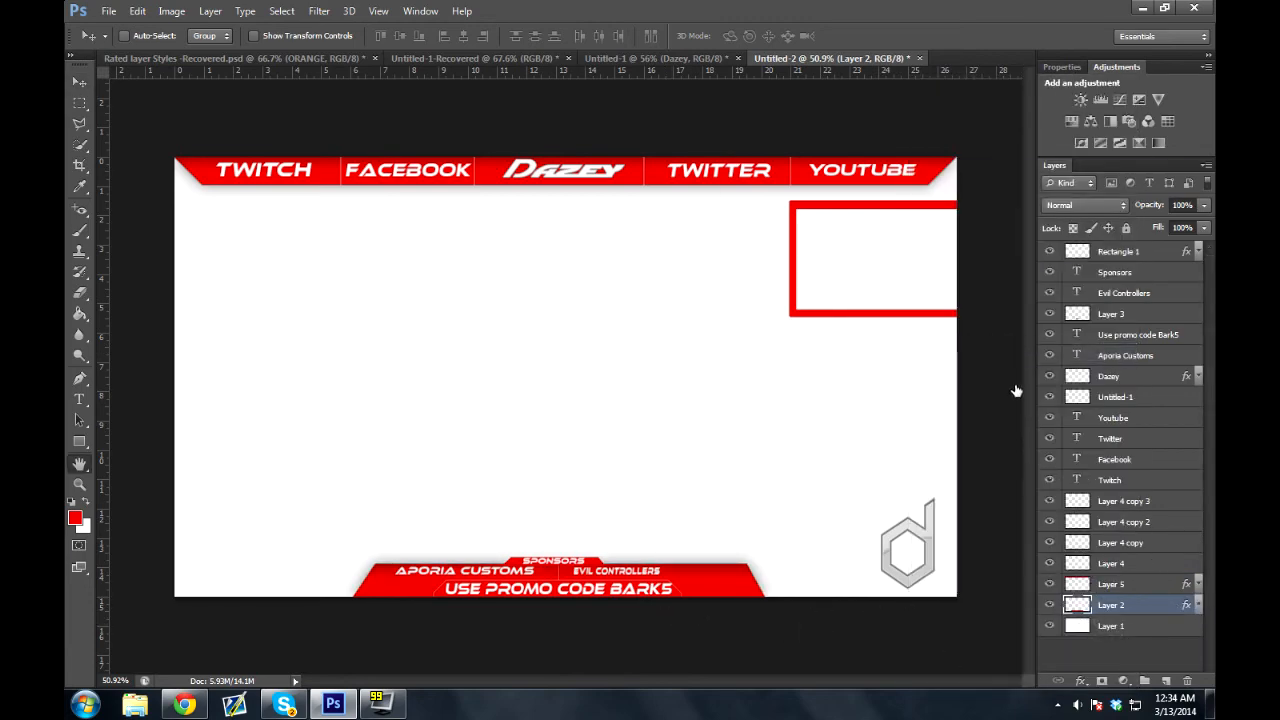
Turn off Reverse in Layer 2's gradient overlay and shift the gradient downward so the dark part sits at the promo banner's lower edge
drag(1011, 181, 1071, 183)
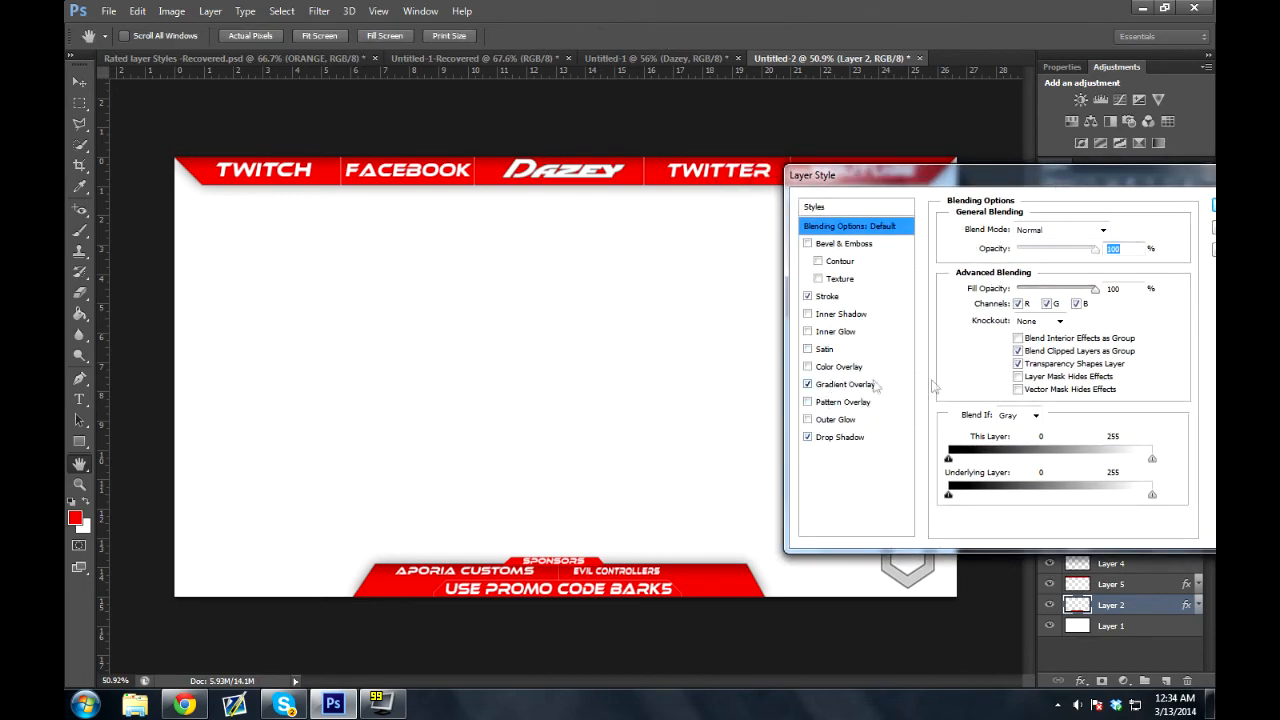
click(830, 384)
click(1113, 267)
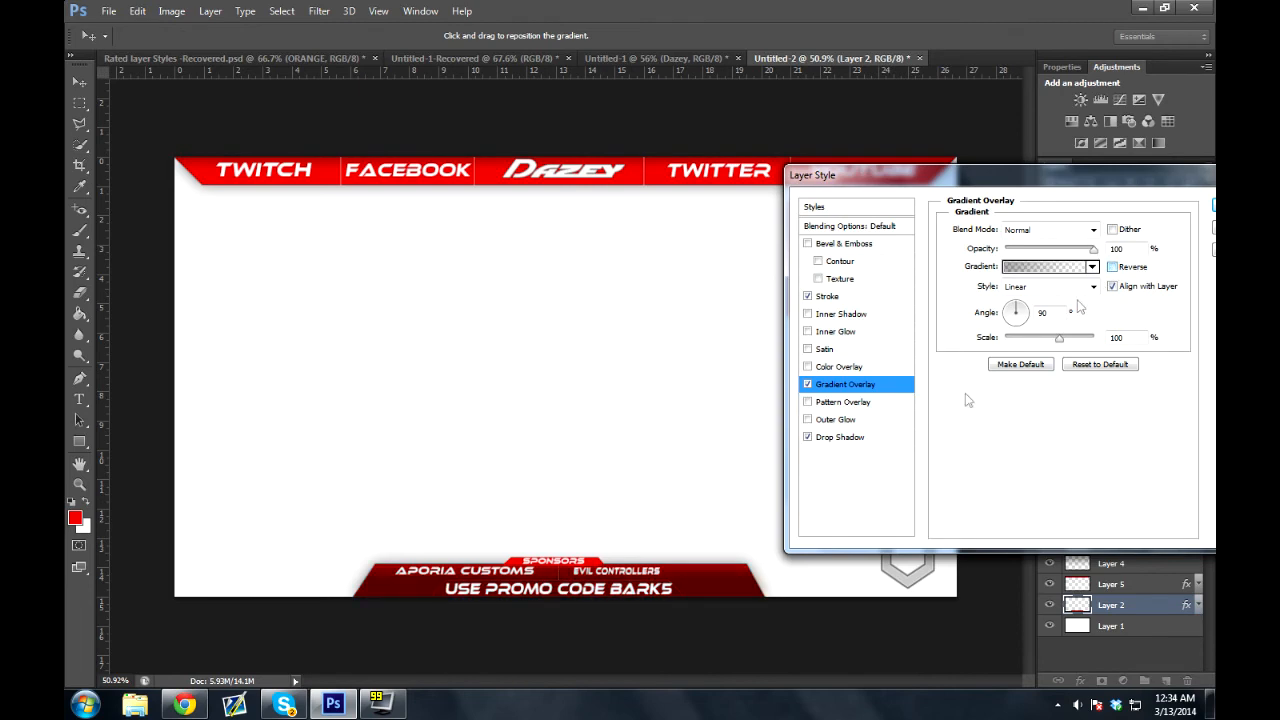
drag(671, 603, 676, 614)
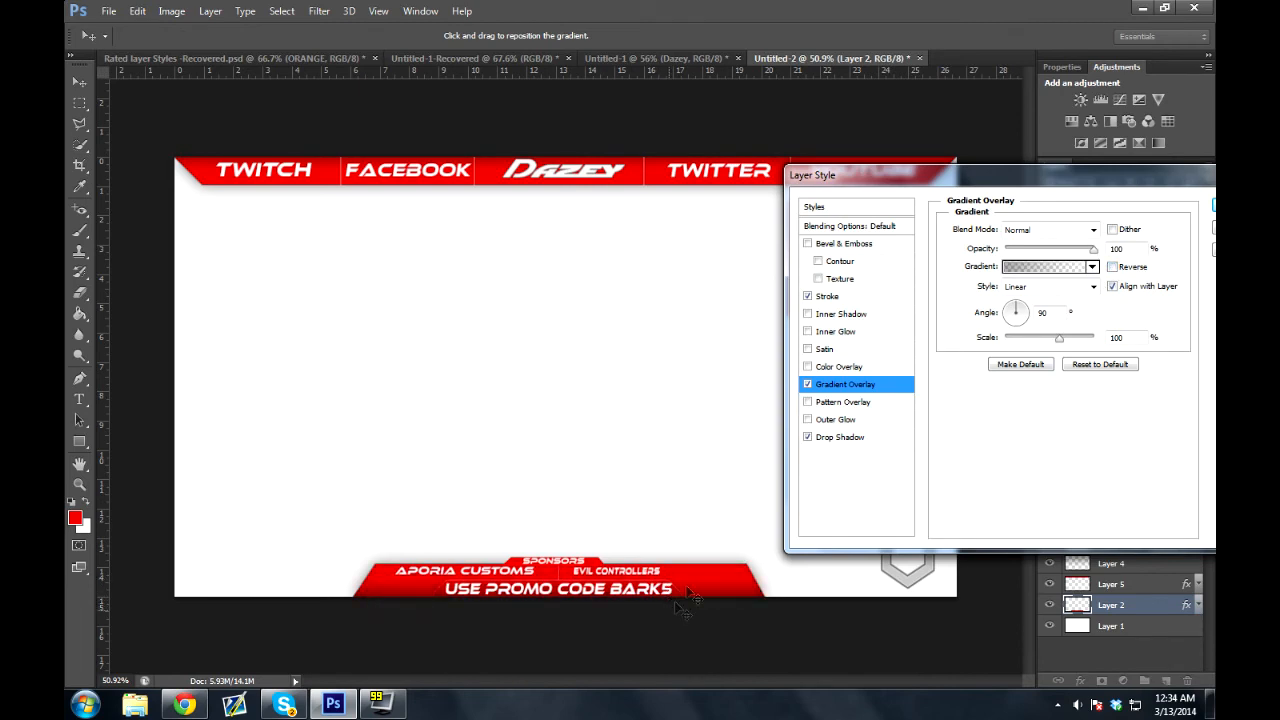
click(828, 438)
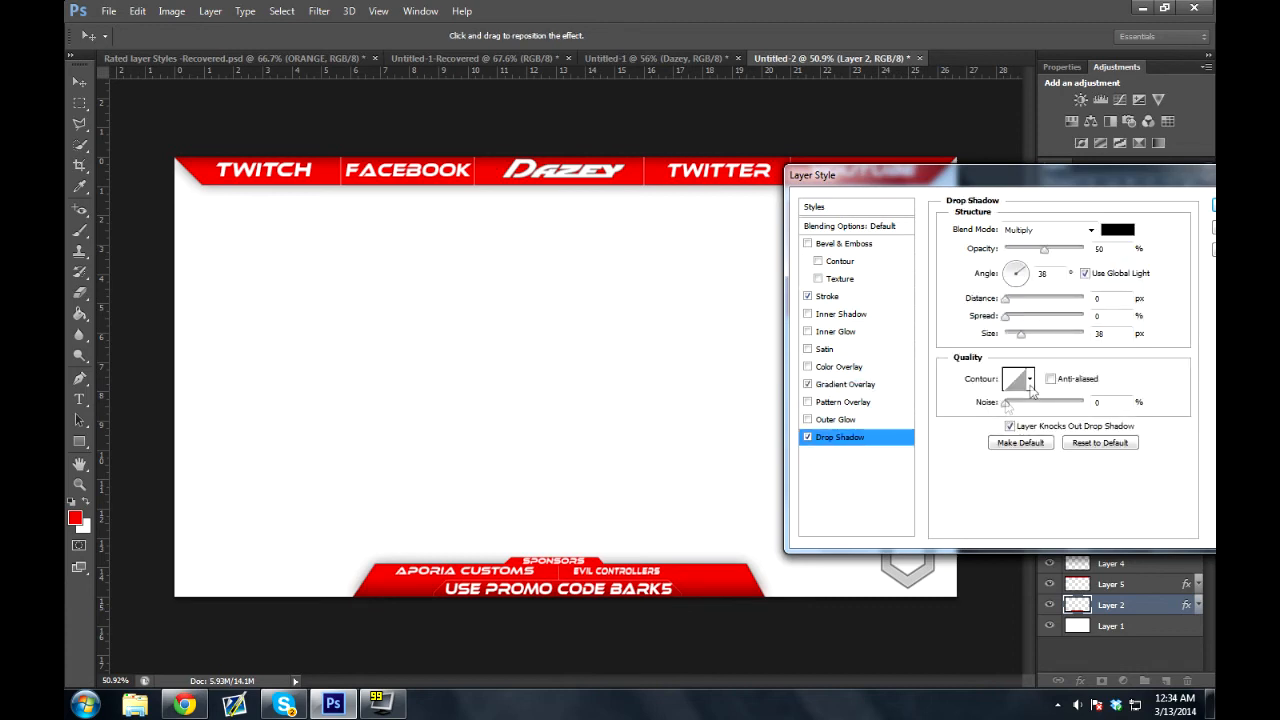
drag(598, 519, 598, 536)
Try a thicker stroke on Layer 2, set its size to 2 px and apply the layer style
click(826, 297)
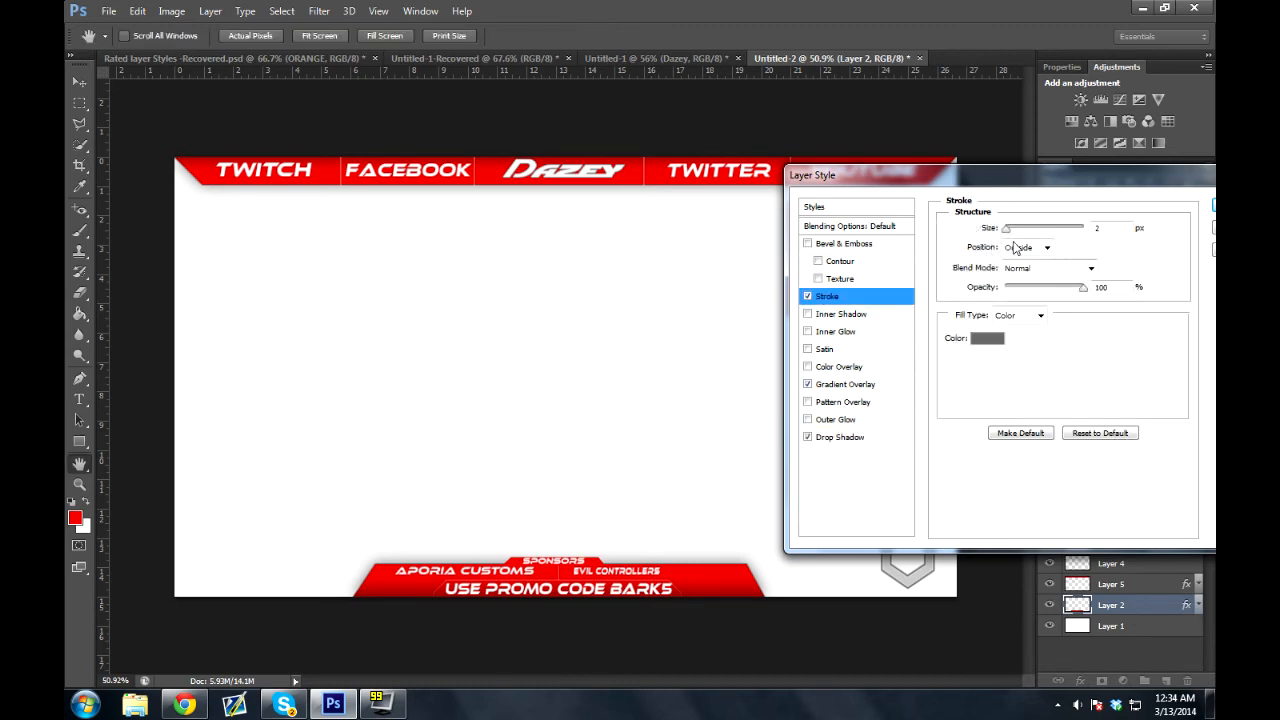
mouse_move(1012, 229)
mouse_down()
mouse_move(1052, 245)
mouse_move(1012, 258)
mouse_up()
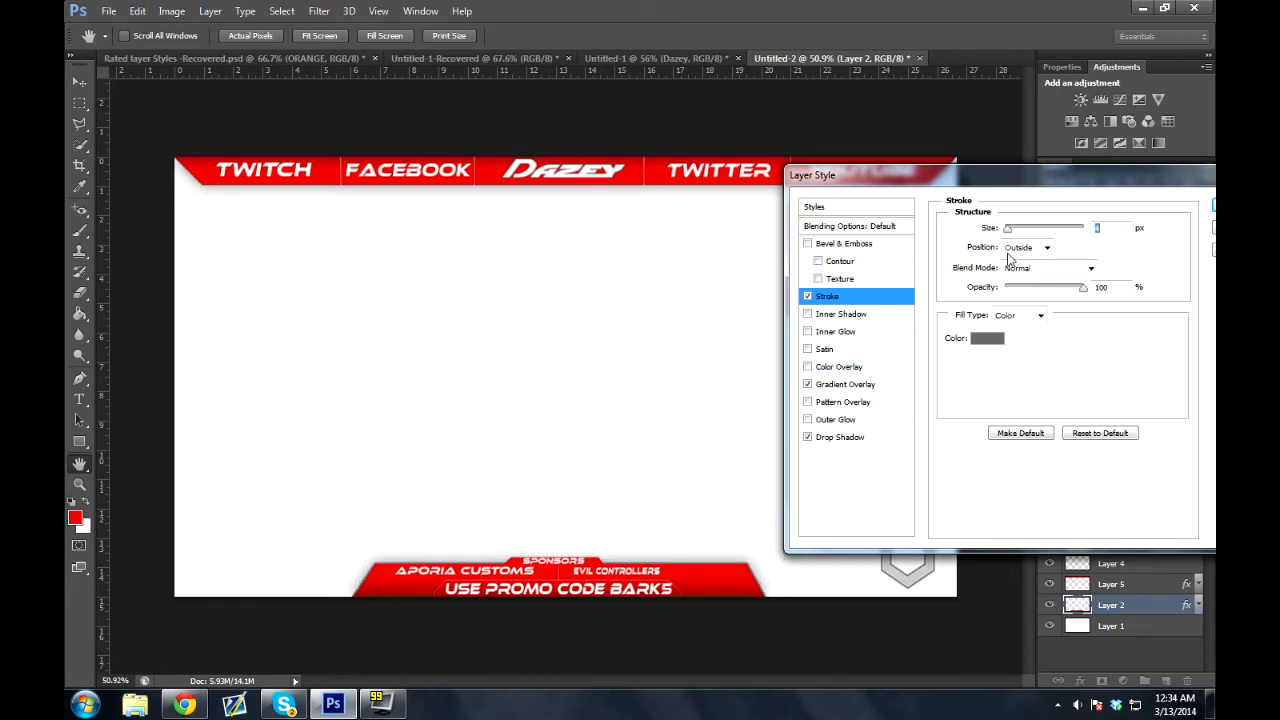
text(2)
drag(1072, 191, 958, 207)
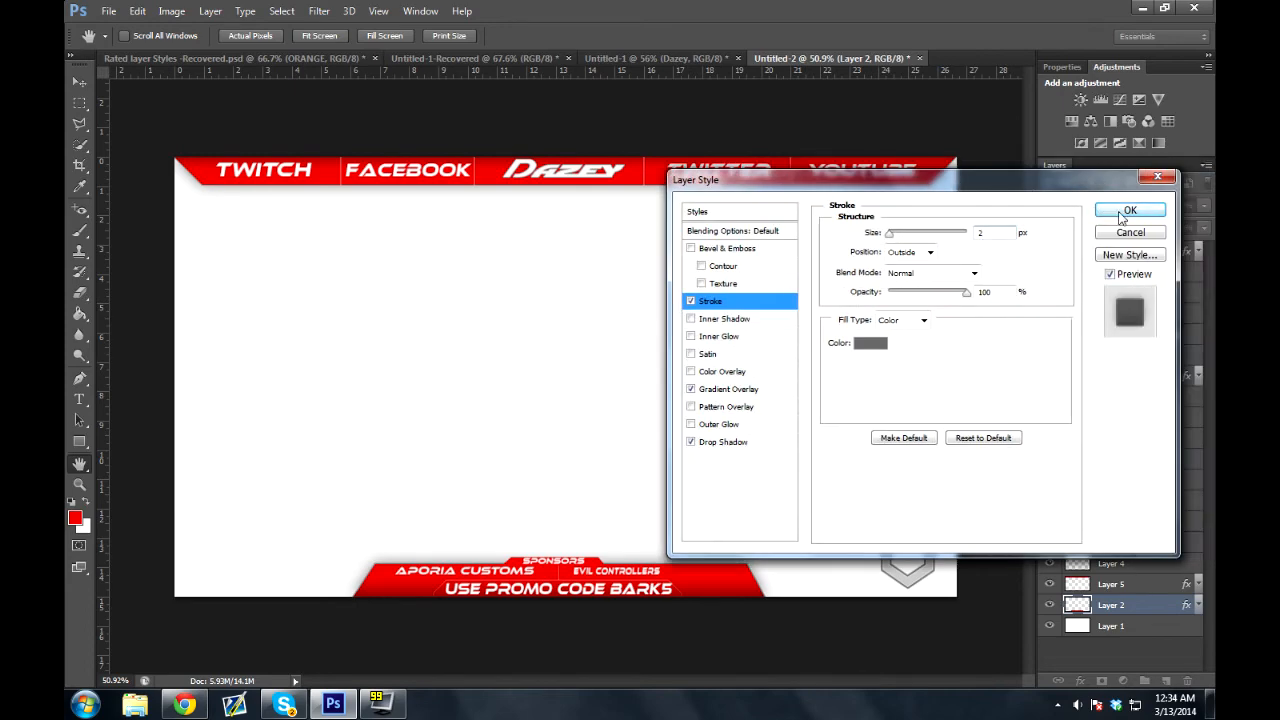
click(1125, 210)
Try to select the Sponsors tab with a loose Pen tool path extending above it, and deselect it
click(79, 484)
drag(549, 523, 593, 388)
drag(535, 466, 590, 466)
drag(565, 512, 490, 489)
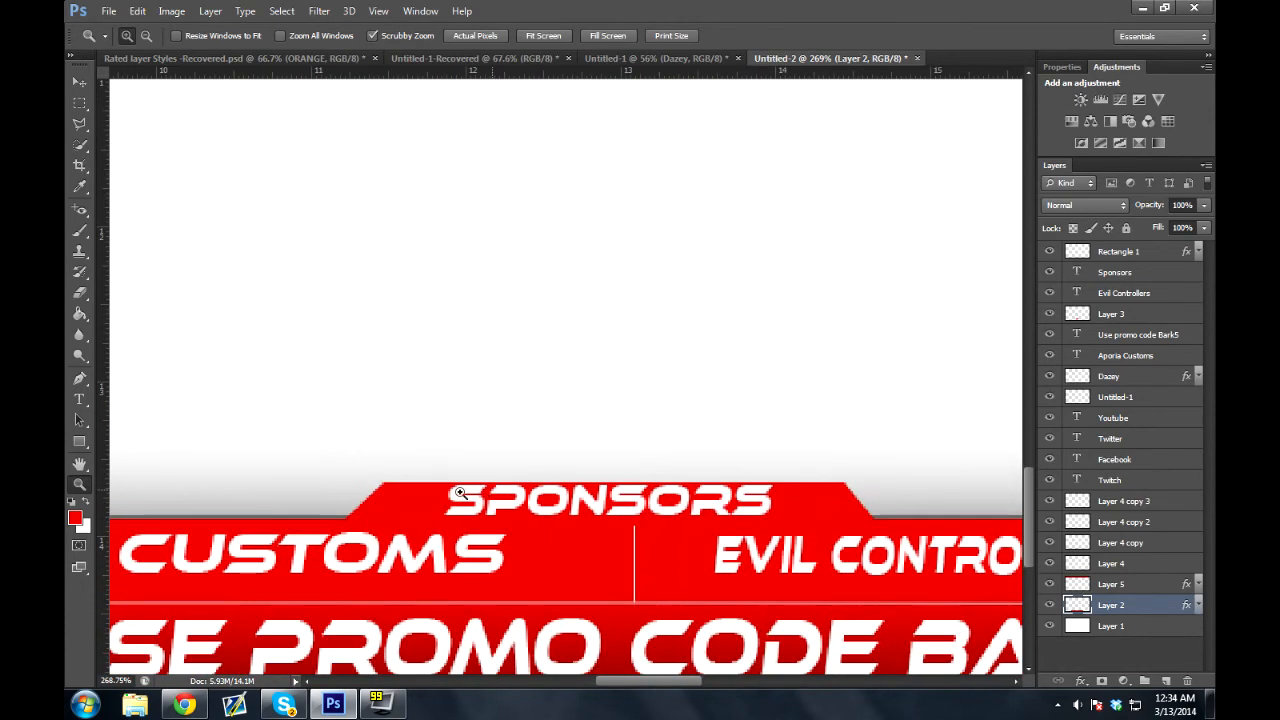
click(80, 379)
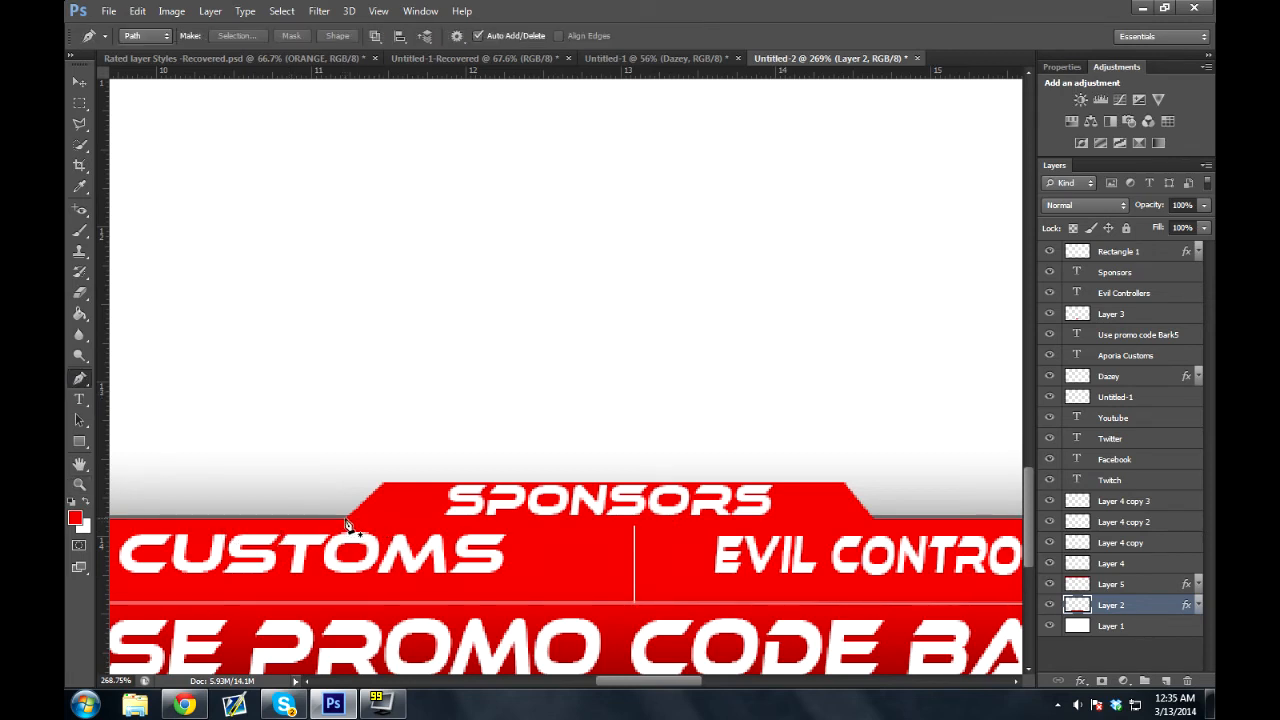
click(346, 520)
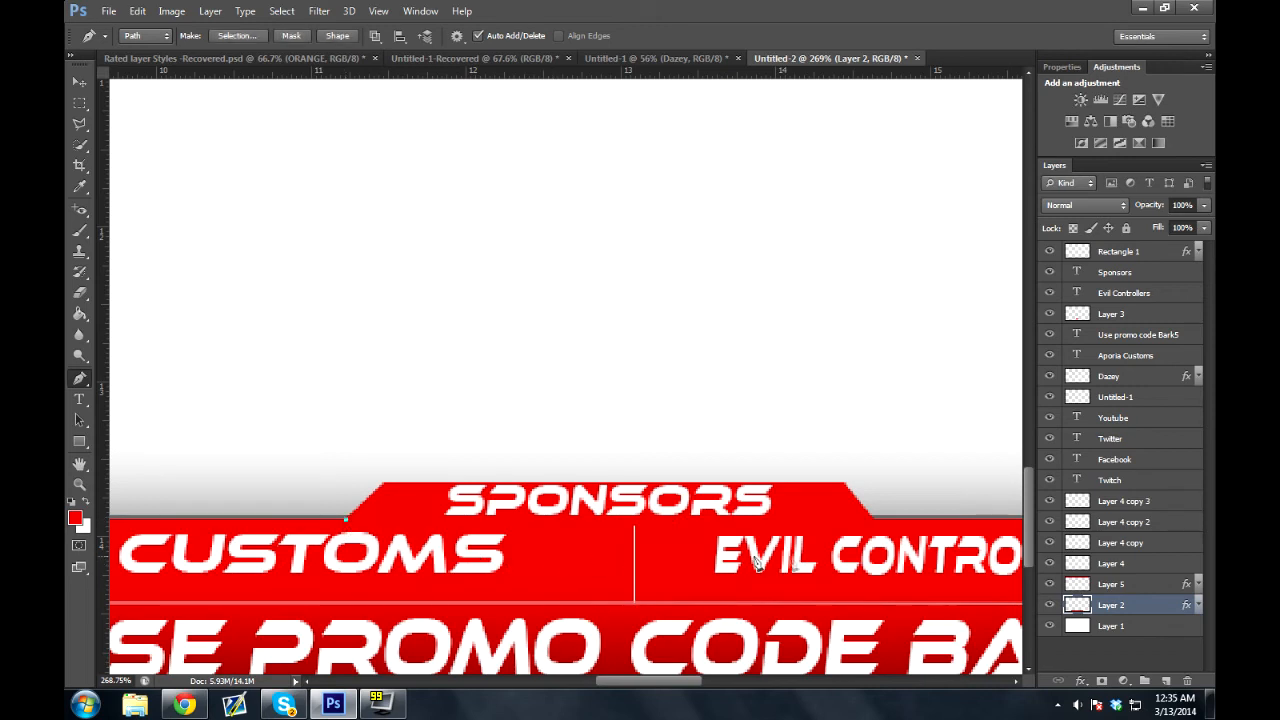
click(872, 520)
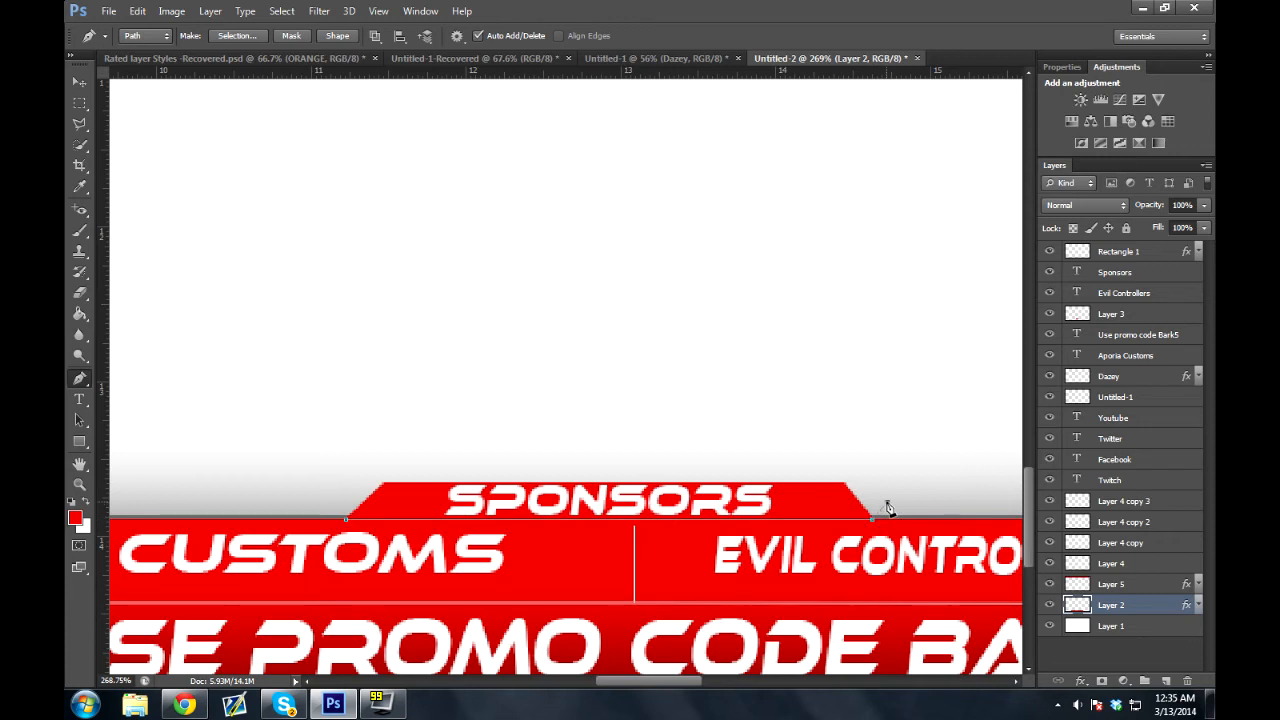
click(837, 448)
click(558, 409)
click(332, 425)
click(347, 521)
right_click(445, 511)
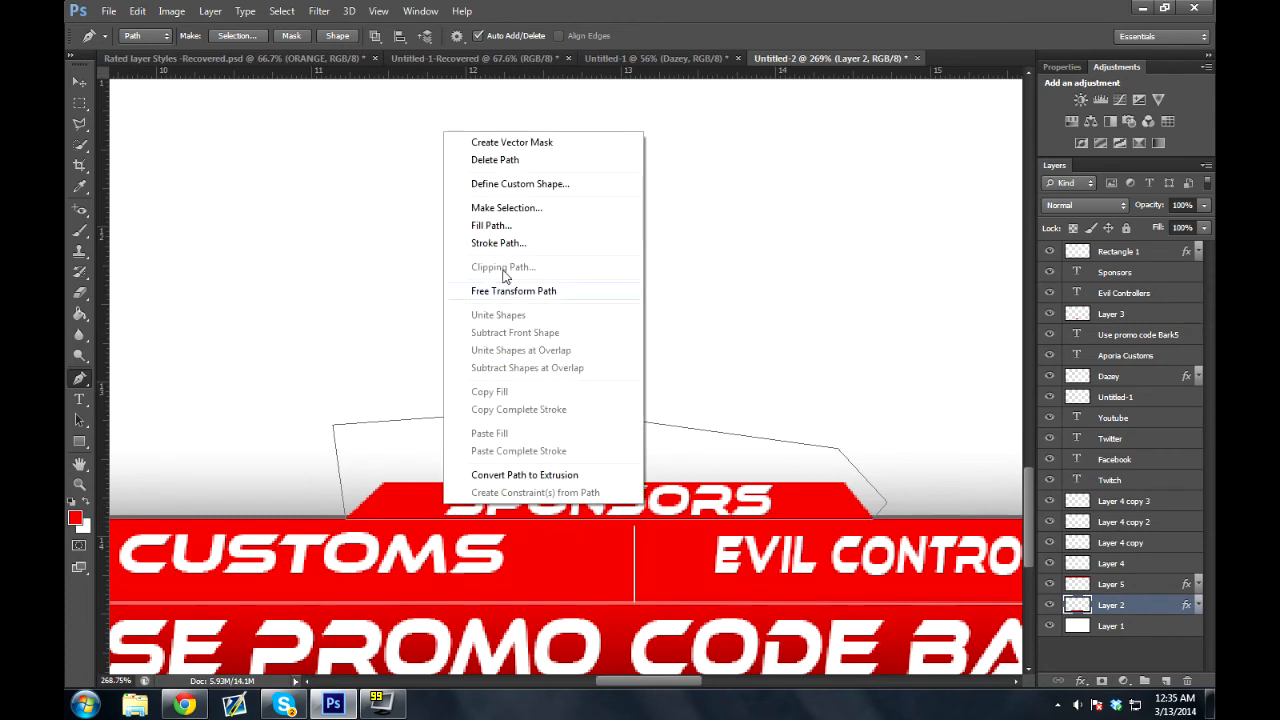
click(526, 209)
click(723, 205)
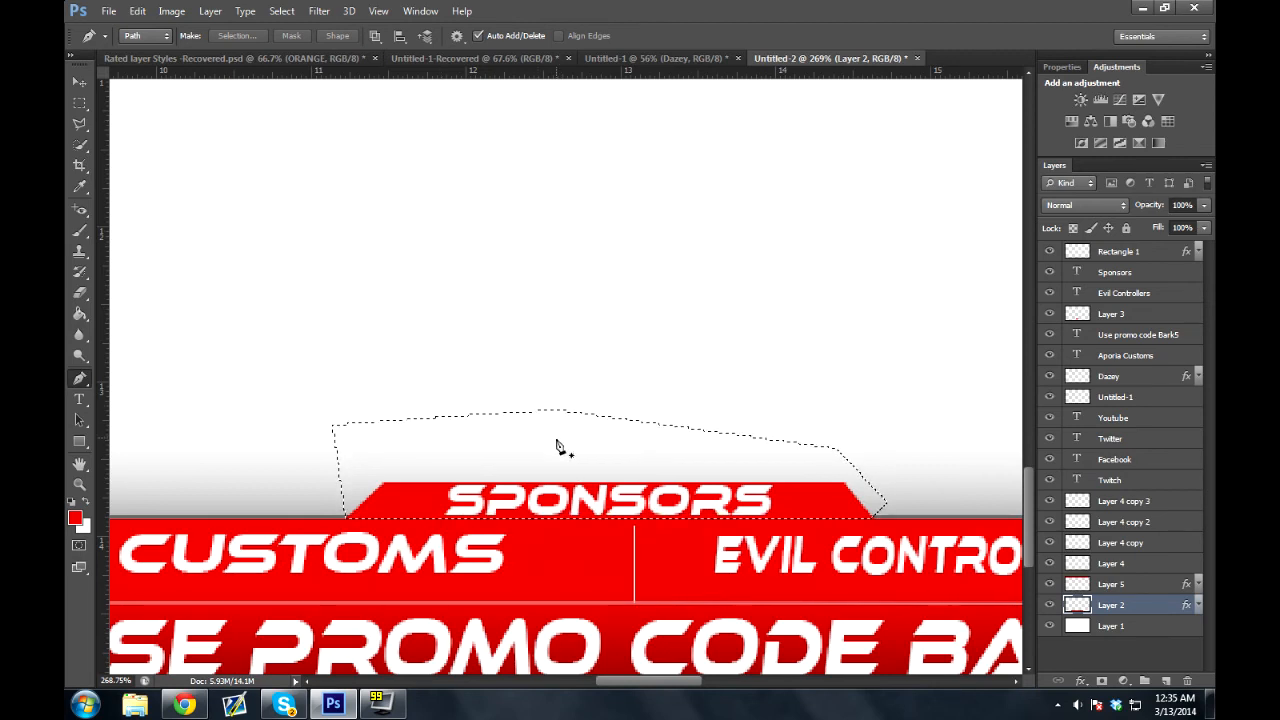
key(ctrl+d)
Trace the four corners of the Sponsors tab with a Pen tool path that follows its edges exactly
key(z)
drag(411, 517, 453, 519)
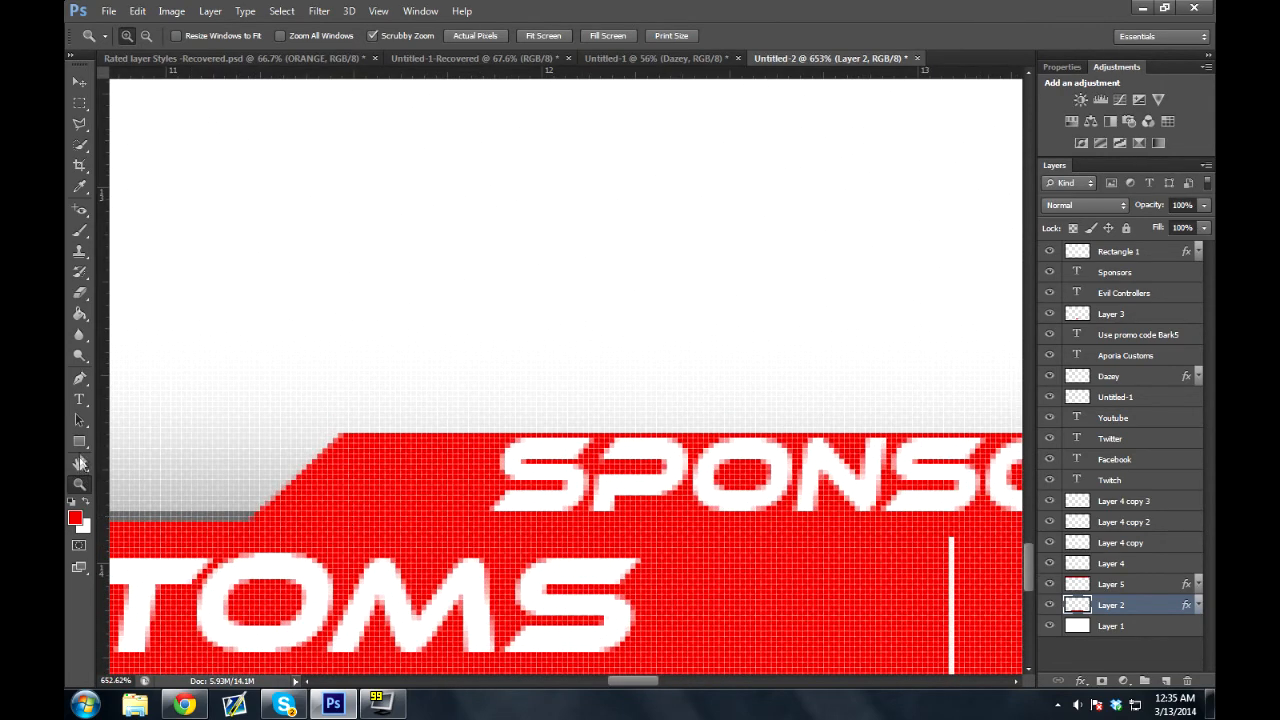
click(80, 378)
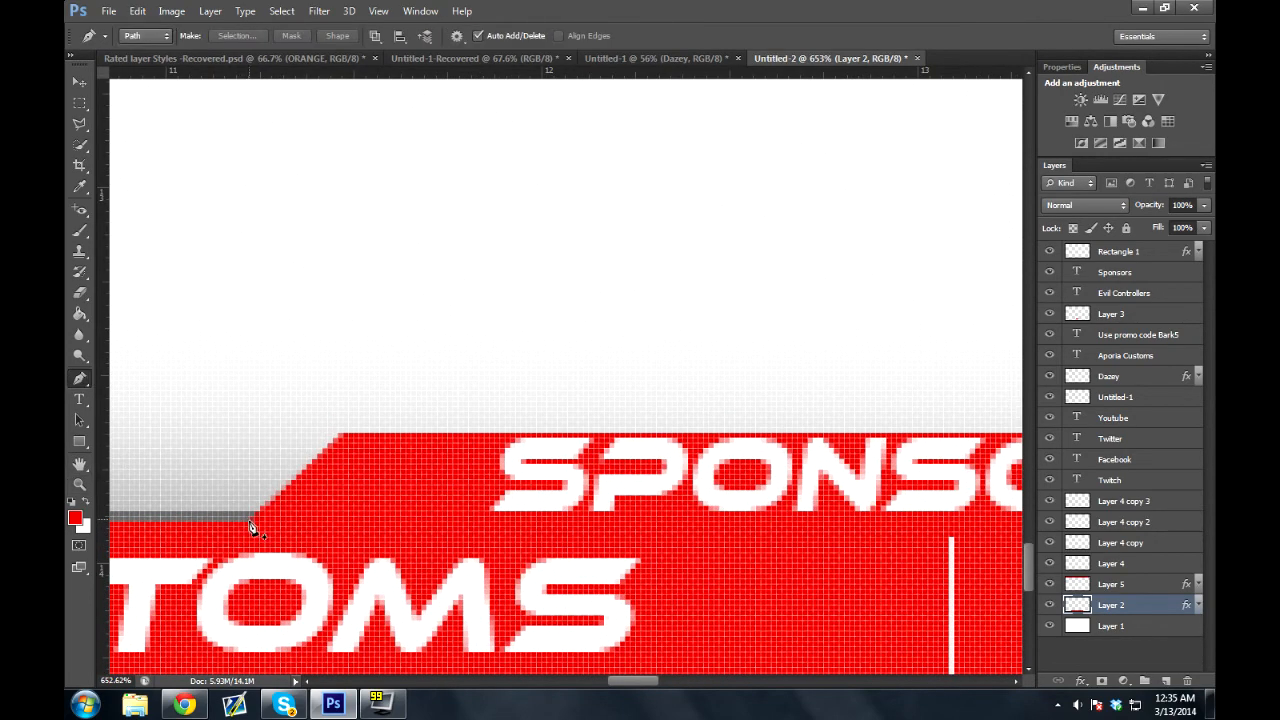
click(248, 522)
drag(555, 543, 77, 523)
drag(855, 529, 491, 526)
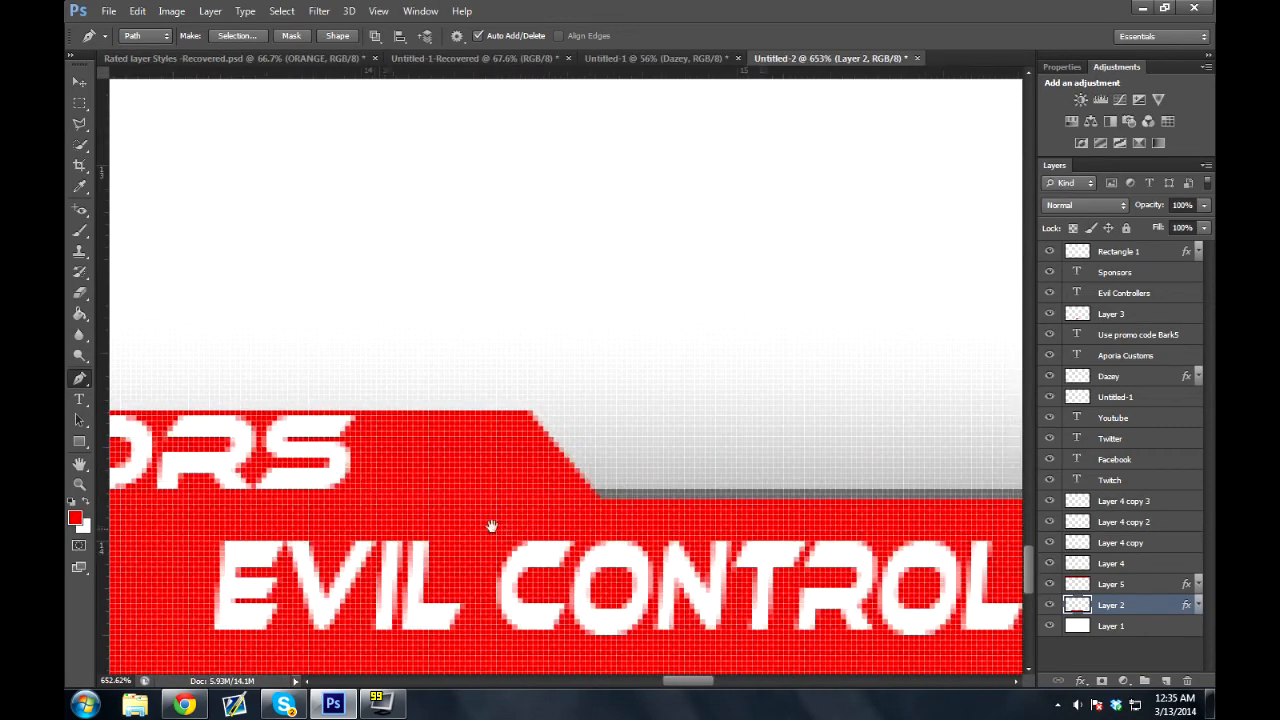
click(602, 499)
click(532, 412)
drag(295, 391, 945, 386)
drag(325, 378, 600, 377)
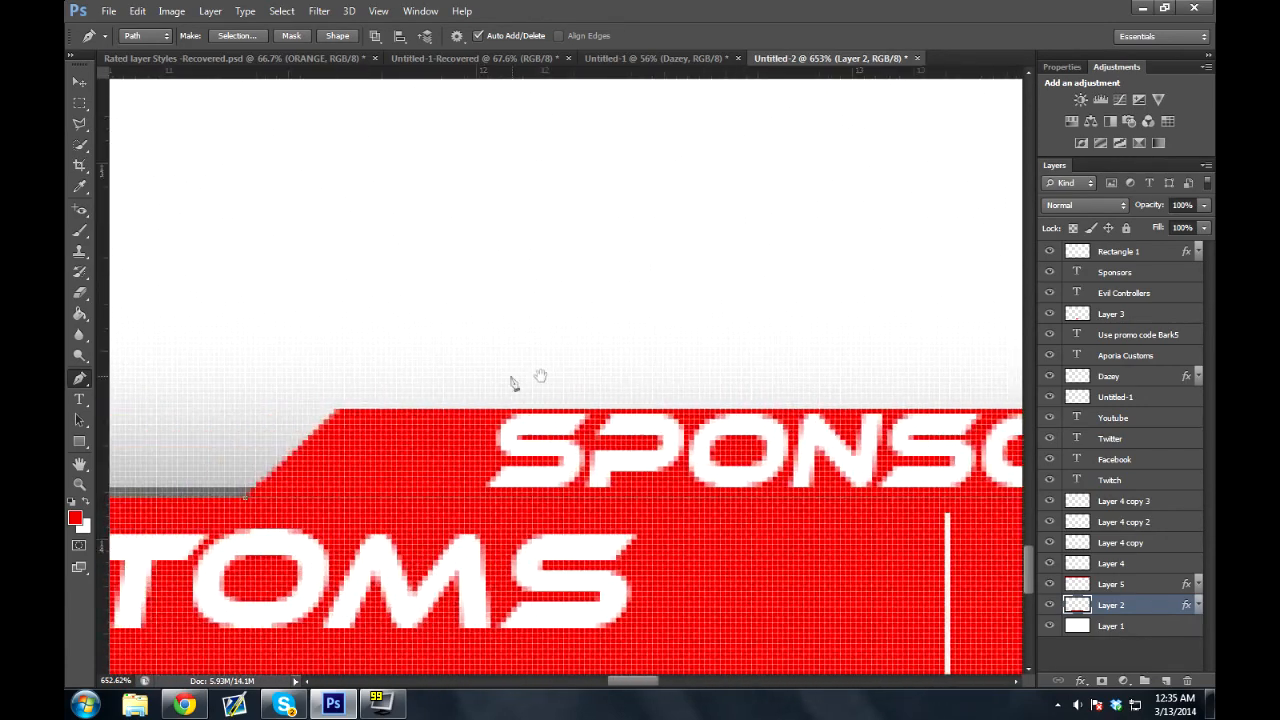
click(334, 410)
Convert the Sponsors tab path into a new selection with a 0 px feather radius and fit the whole overlay in view
right_click(442, 476)
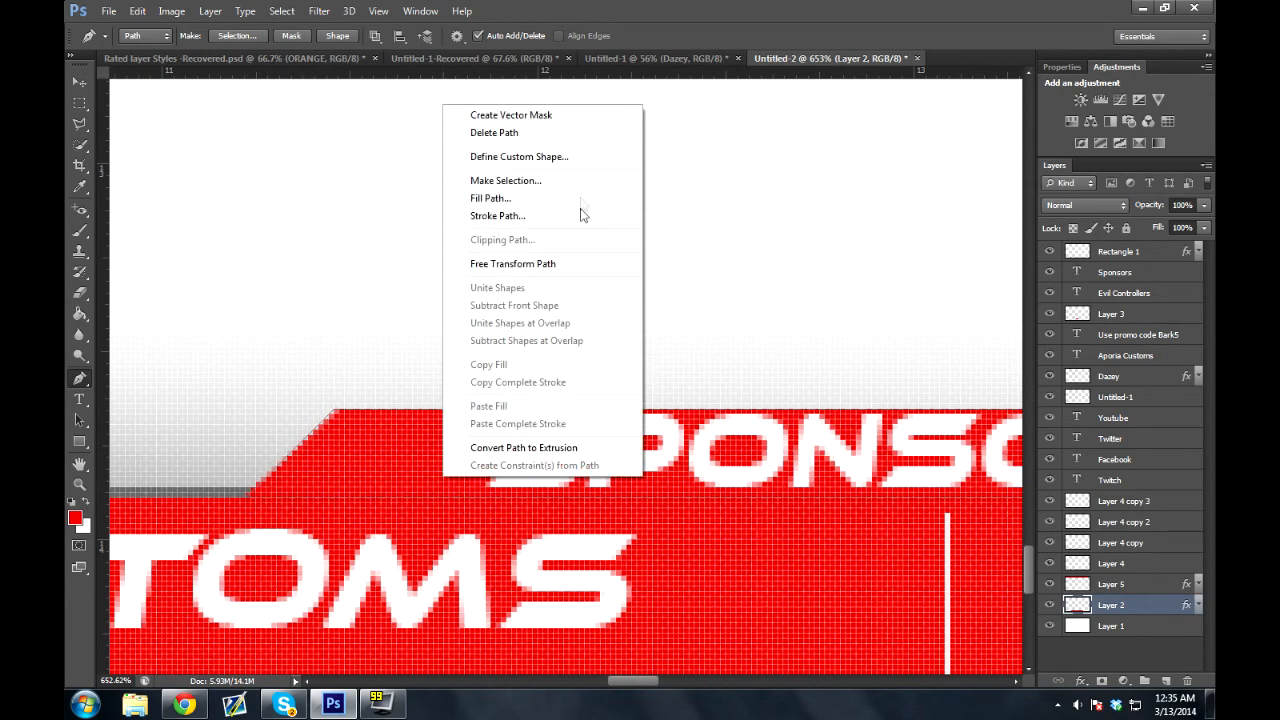
click(490, 181)
click(742, 206)
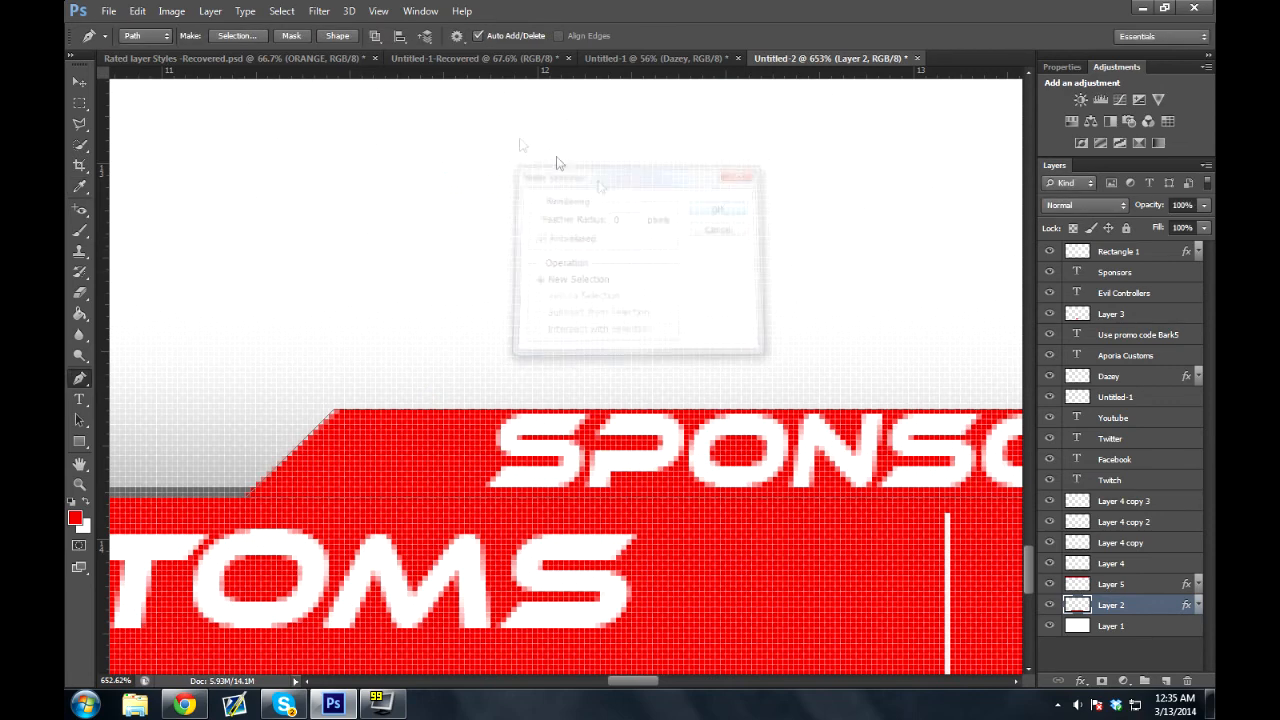
click(80, 484)
right_click(140, 488)
click(165, 493)
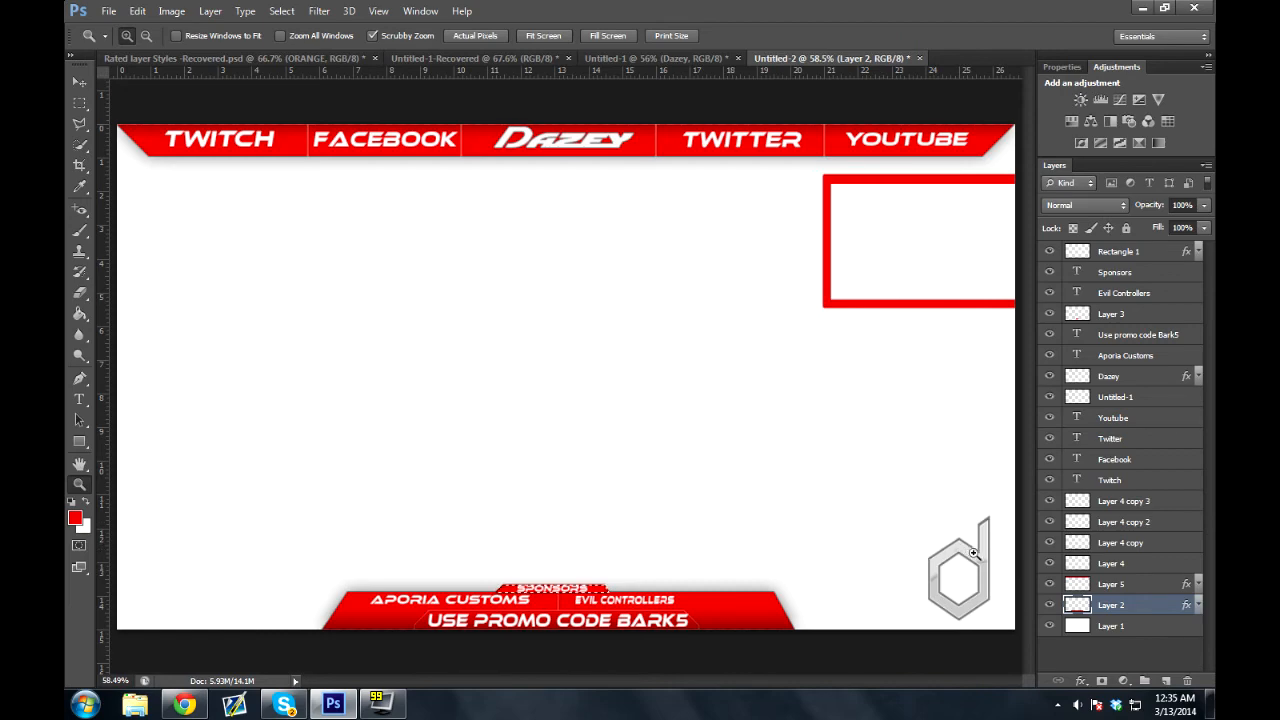